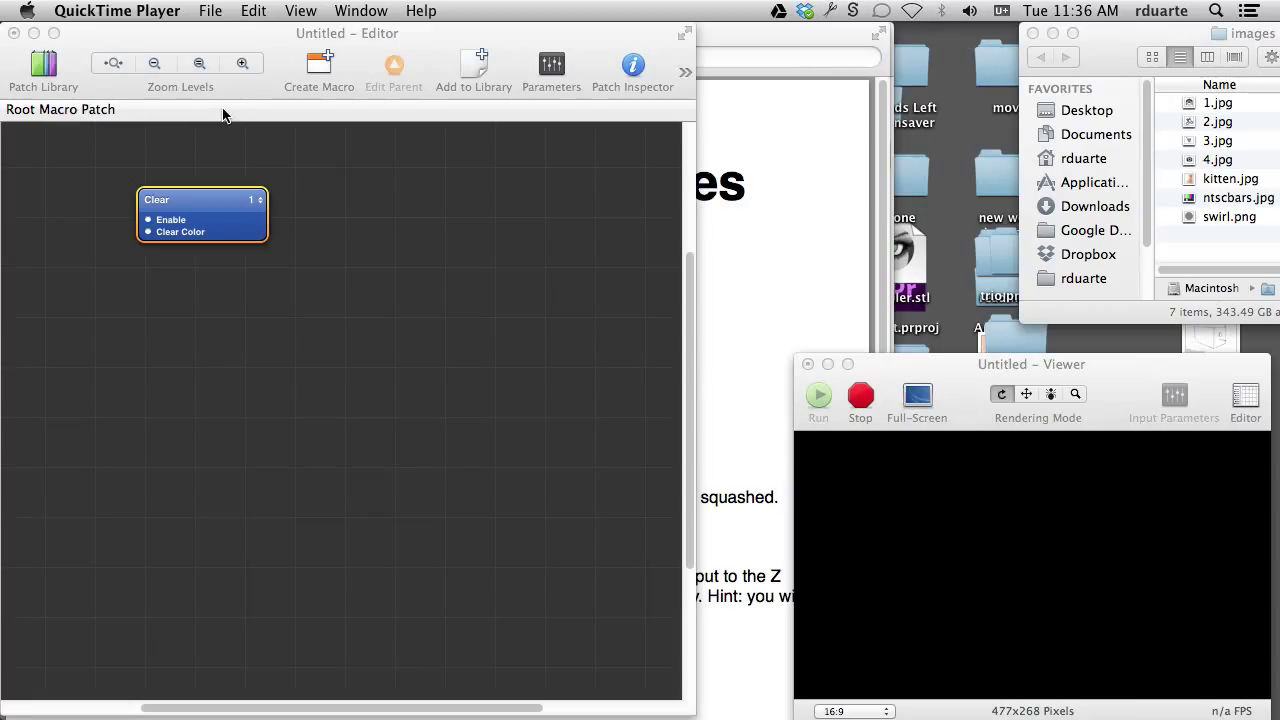
# Read the exercise list in the Quartz Composer Exercises PDF and return to the Quartz Composer editor.
pyautogui.click(723, 110)
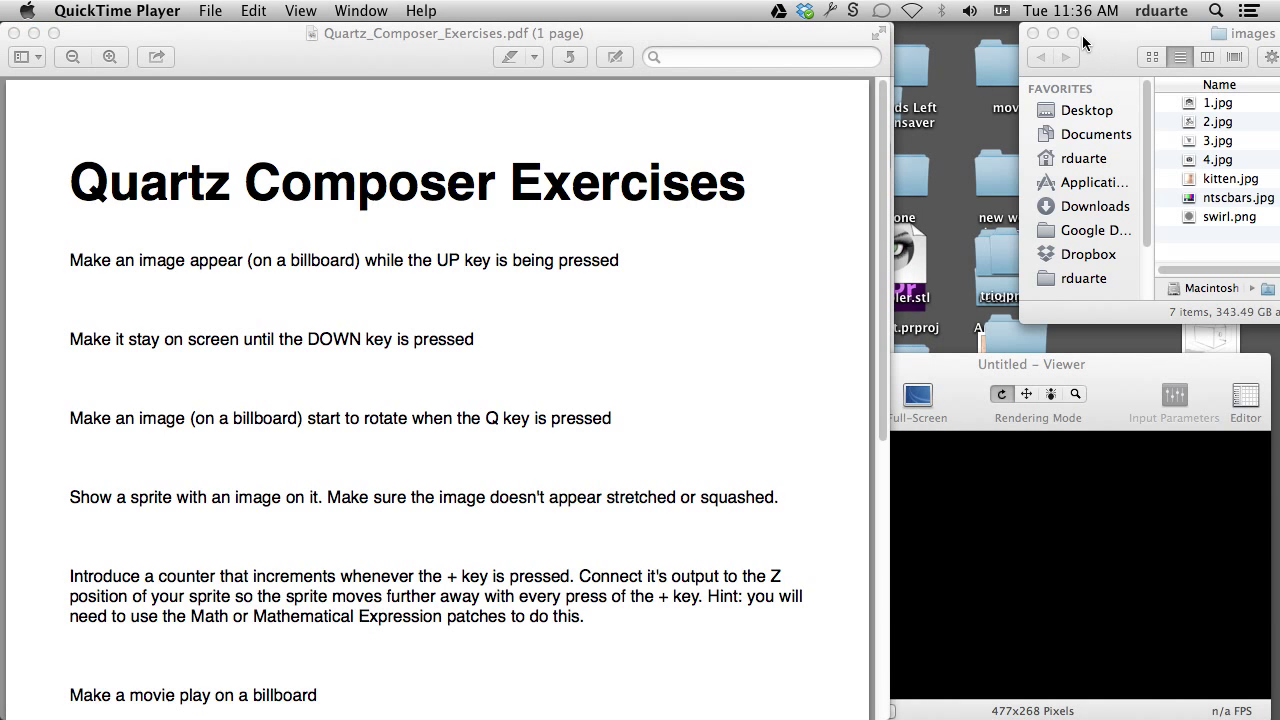
pyautogui.click(628, 32)
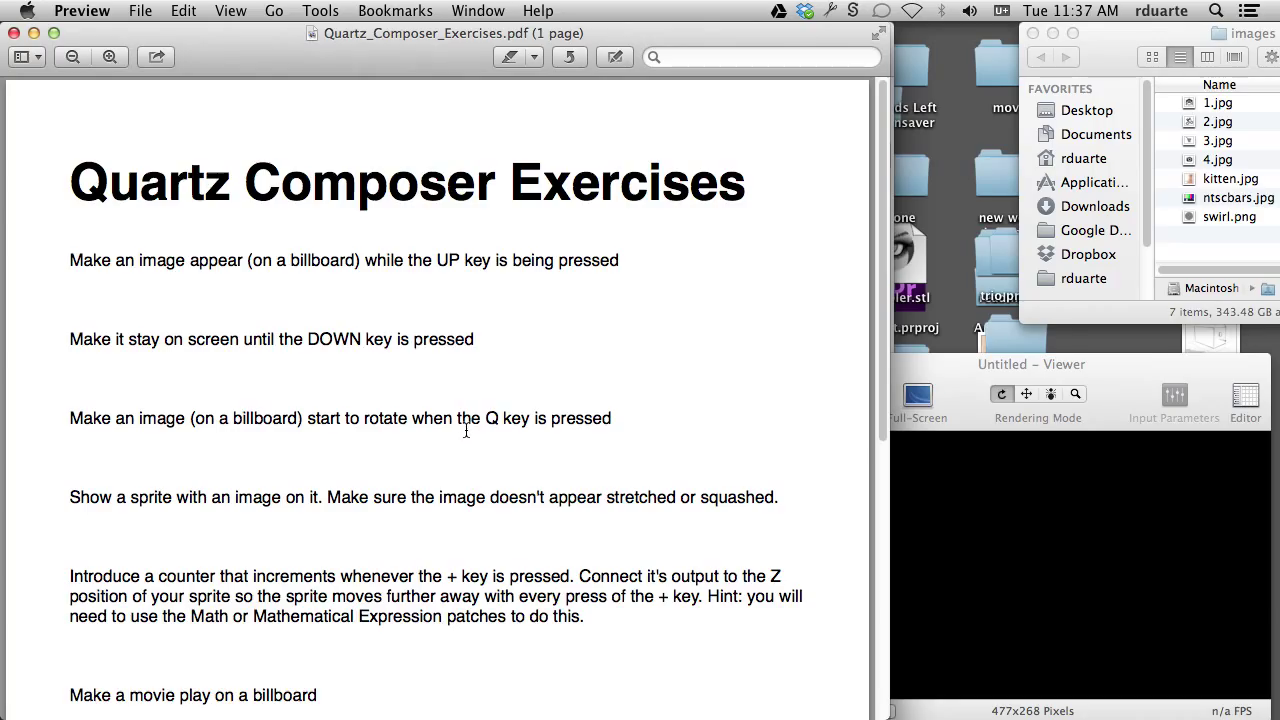
pyautogui.press('super+Tab')
pyautogui.press('Escape')
pyautogui.press('super+Tab')
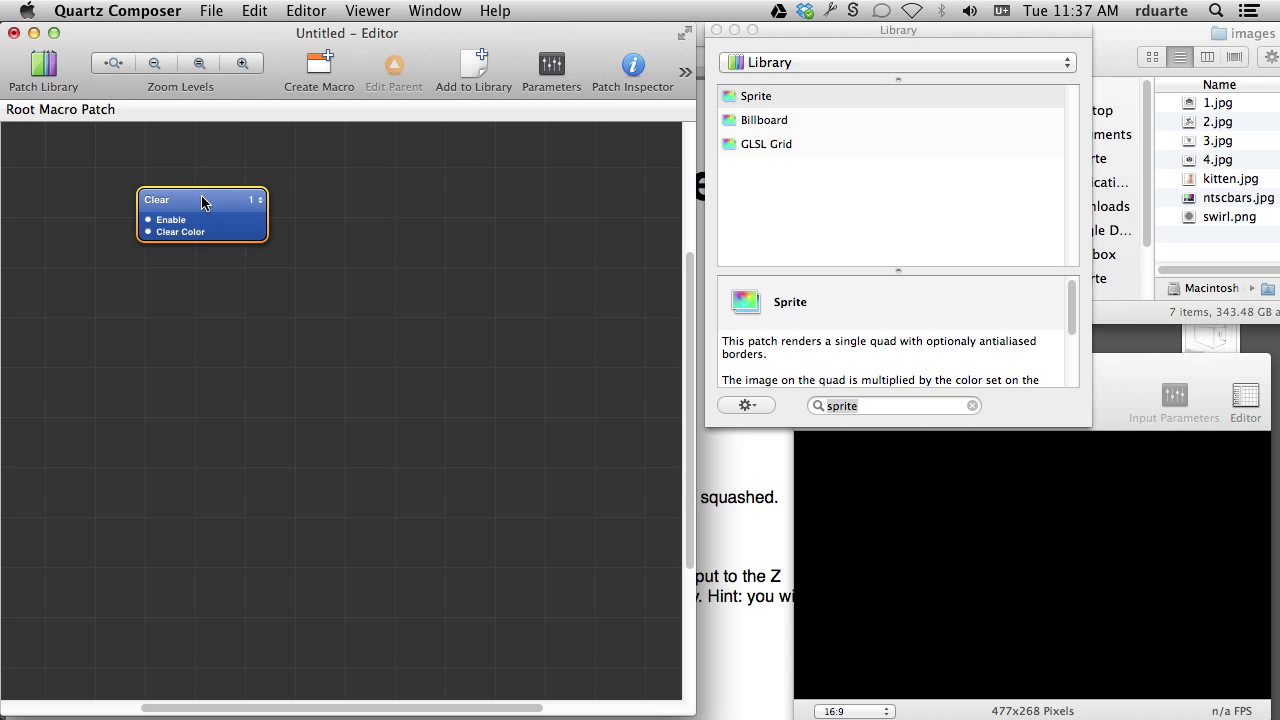
# Add a Billboard patch to the composition and feed kitten.jpg into its Image input.
pyautogui.click(394, 380)
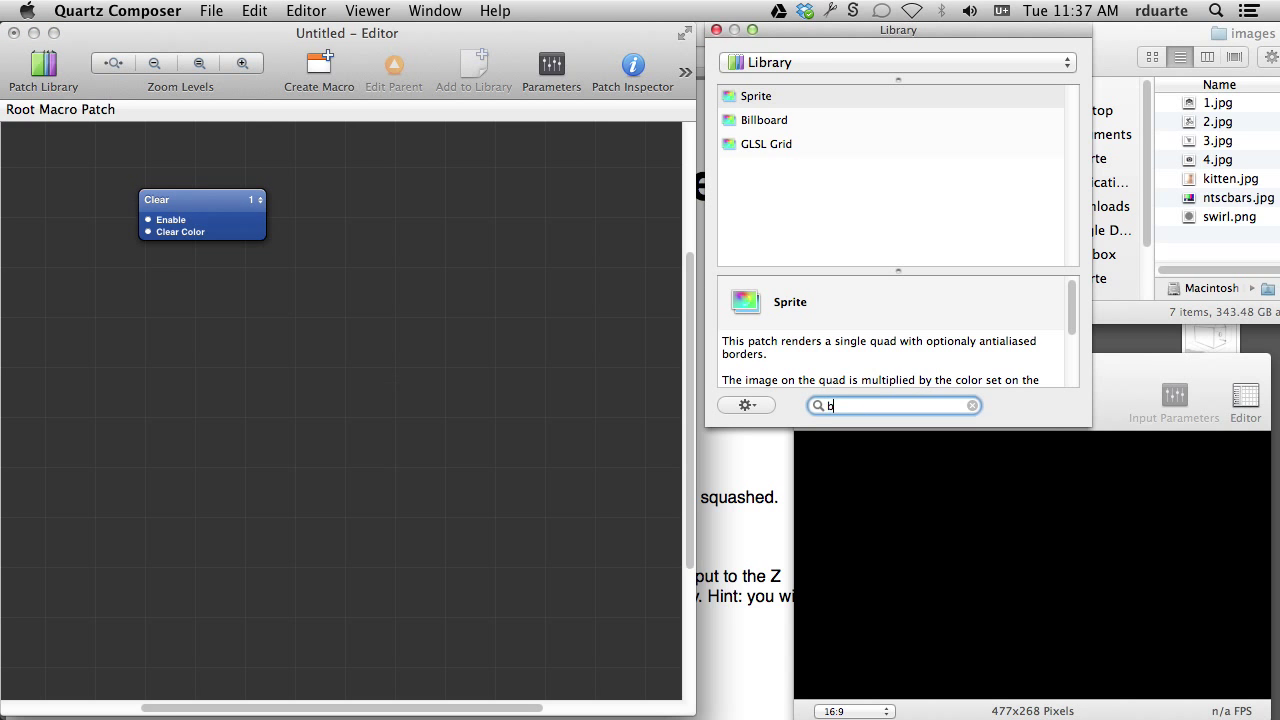
pyautogui.write('billboar')
pyautogui.moveTo(764, 120); pyautogui.dragTo(343, 470)
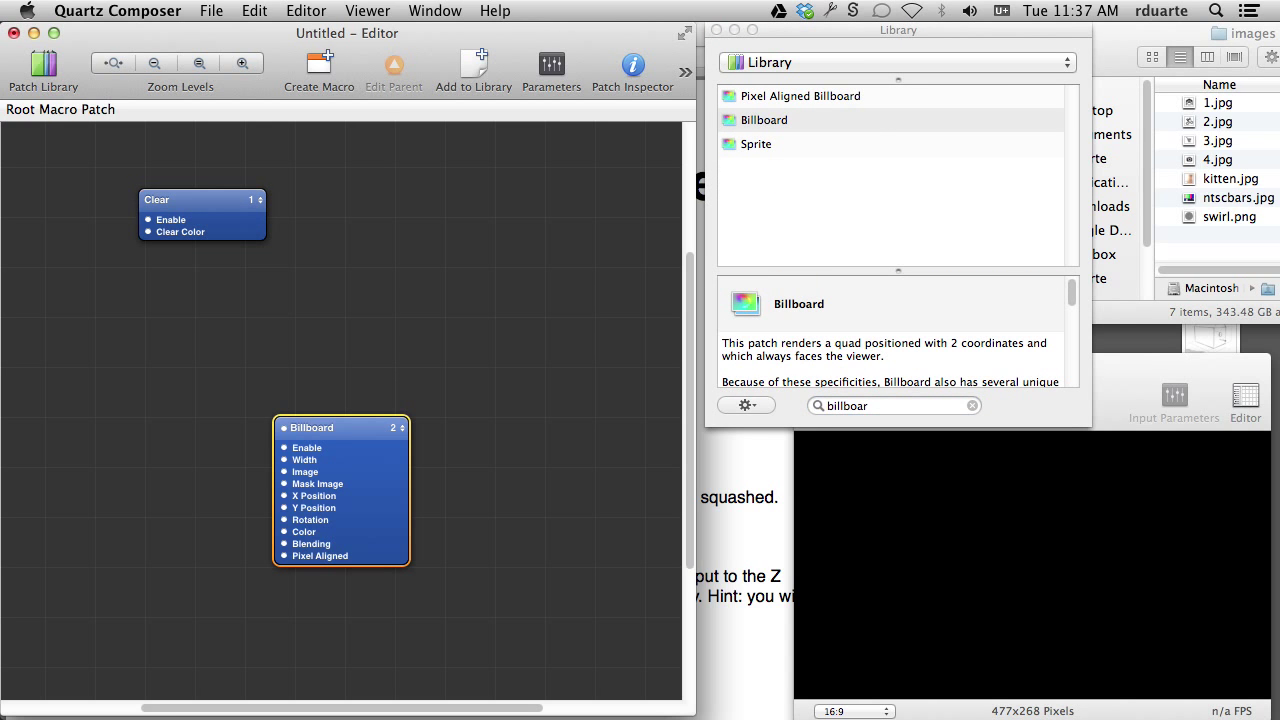
pyautogui.moveTo(333, 424); pyautogui.dragTo(464, 226)
pyautogui.moveTo(1220, 180); pyautogui.dragTo(483, 400)
# Try a width of 2 on the Billboard and undo the change.
pyautogui.doubleClick(466, 401)
pyautogui.write('2')
pyautogui.press('Return')
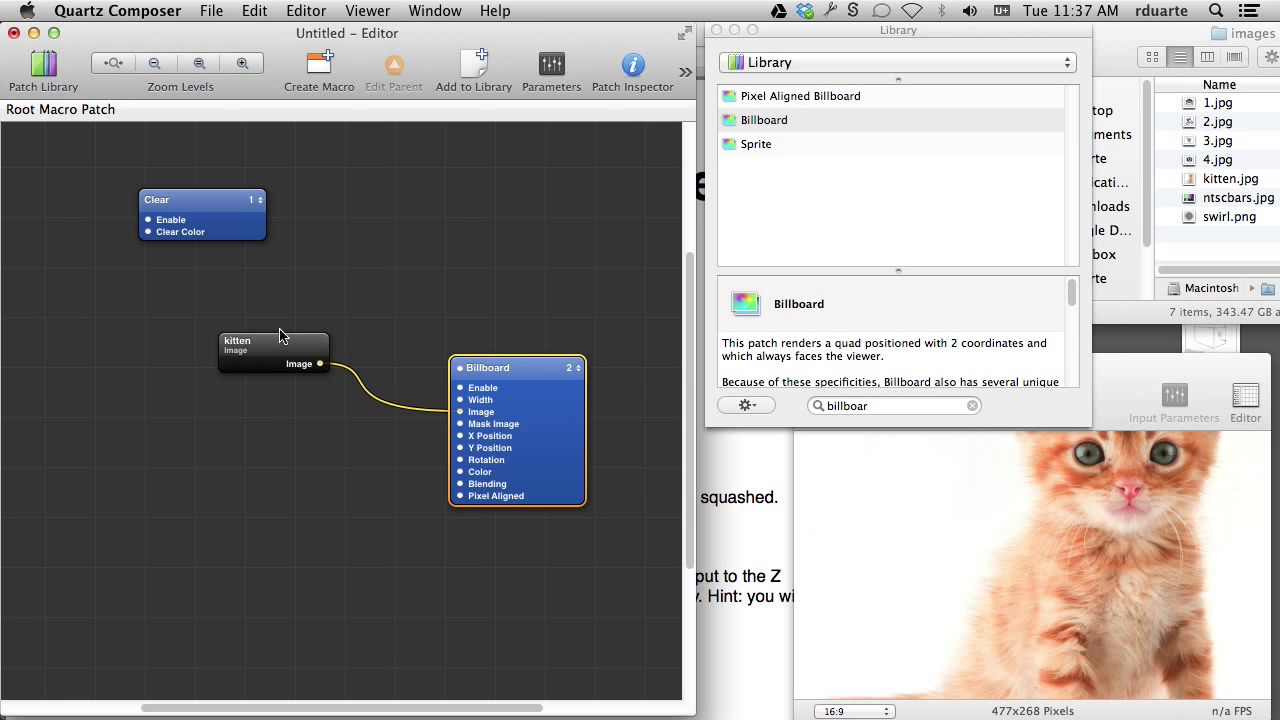
pyautogui.moveTo(266, 348); pyautogui.dragTo(329, 395)
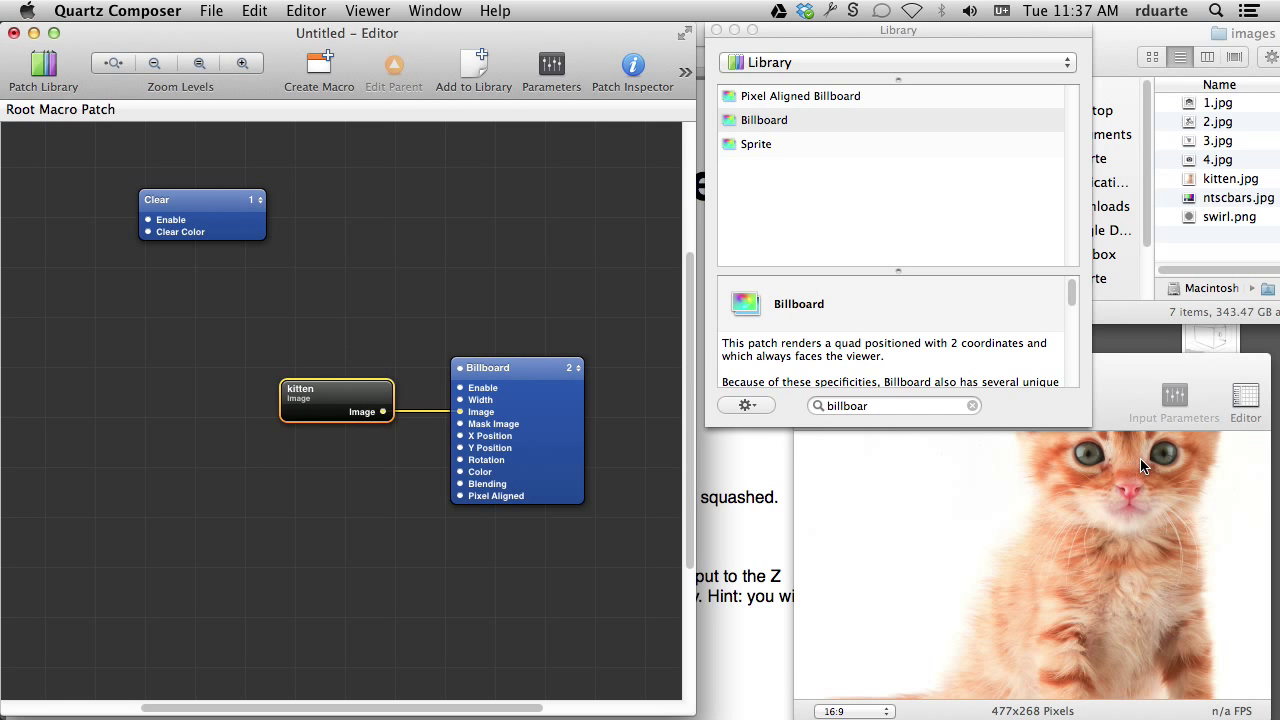
pyautogui.press('super+z')
# Reposition the kitten image patch lower, just beside the Billboard patch.
pyautogui.click(400, 368)
pyautogui.moveTo(355, 398); pyautogui.dragTo(374, 458)
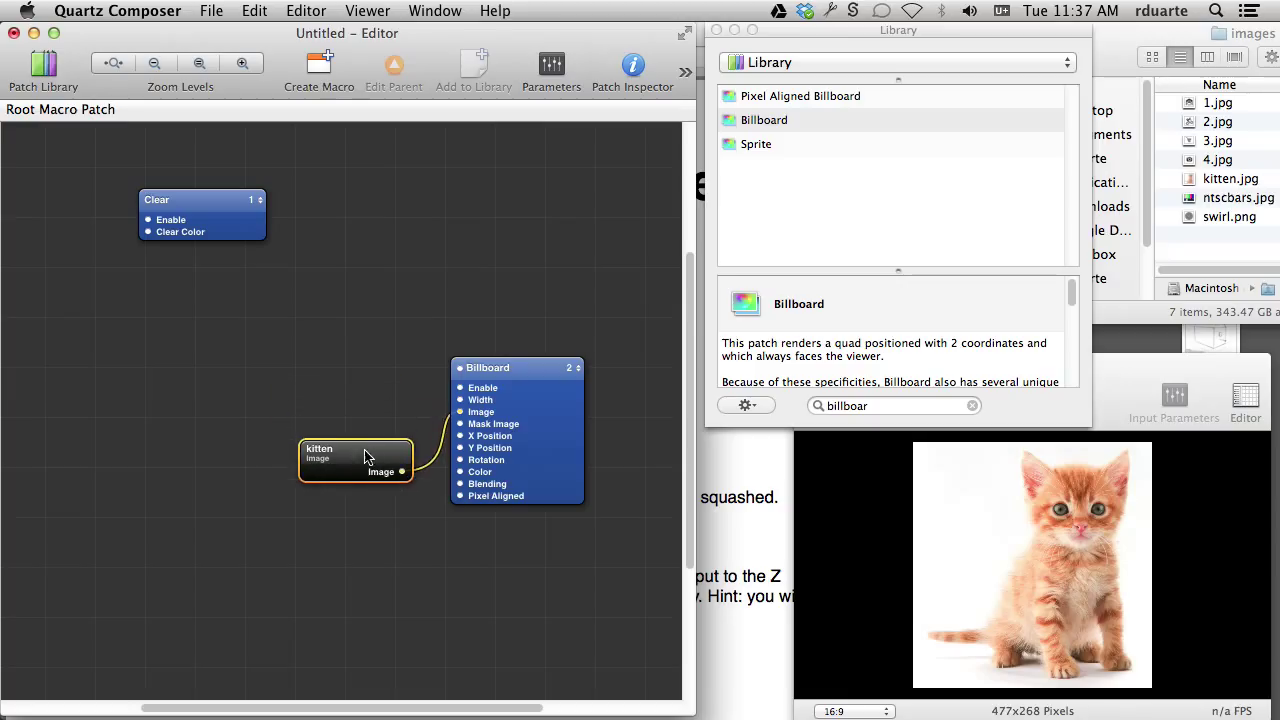
# Test the Billboard's Enable input by setting it to False and back to True.
pyautogui.doubleClick(481, 397)
pyautogui.click(497, 415)
pyautogui.doubleClick(481, 397)
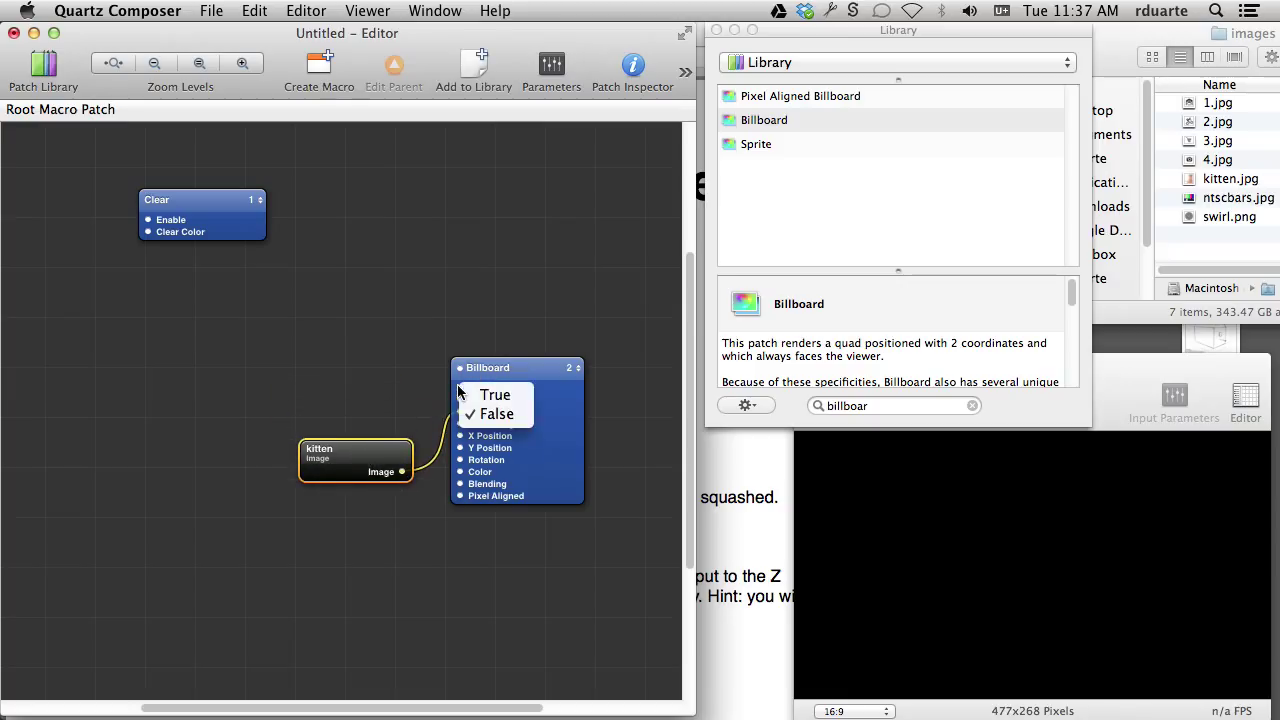
pyautogui.click(481, 395)
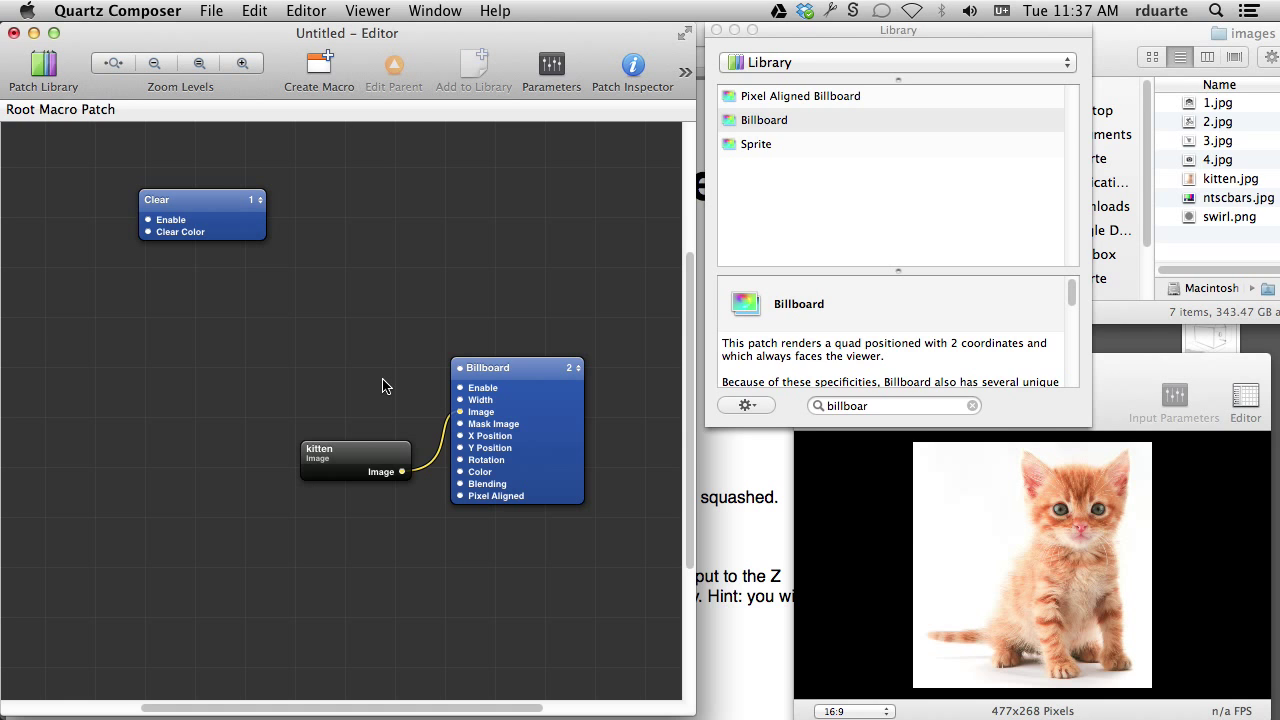
# Find the Keyboard patch in the library, add it and place it above the kitten patch.
pyautogui.click(880, 405)
pyautogui.write('keyboar')
pyautogui.press('Return')
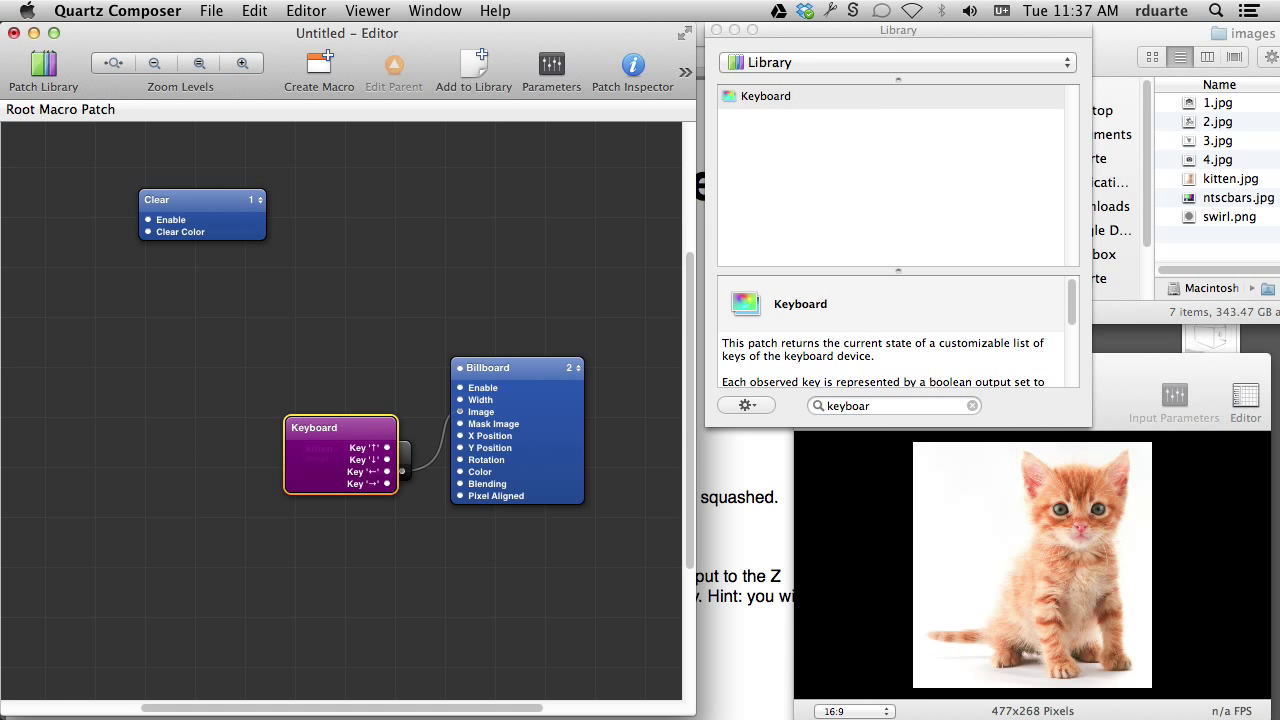
pyautogui.moveTo(358, 430); pyautogui.dragTo(248, 348)
# Connect the Keyboard's up-arrow output to the Billboard's Enable input and activate the viewer for testing.
pyautogui.press('super+Tab')
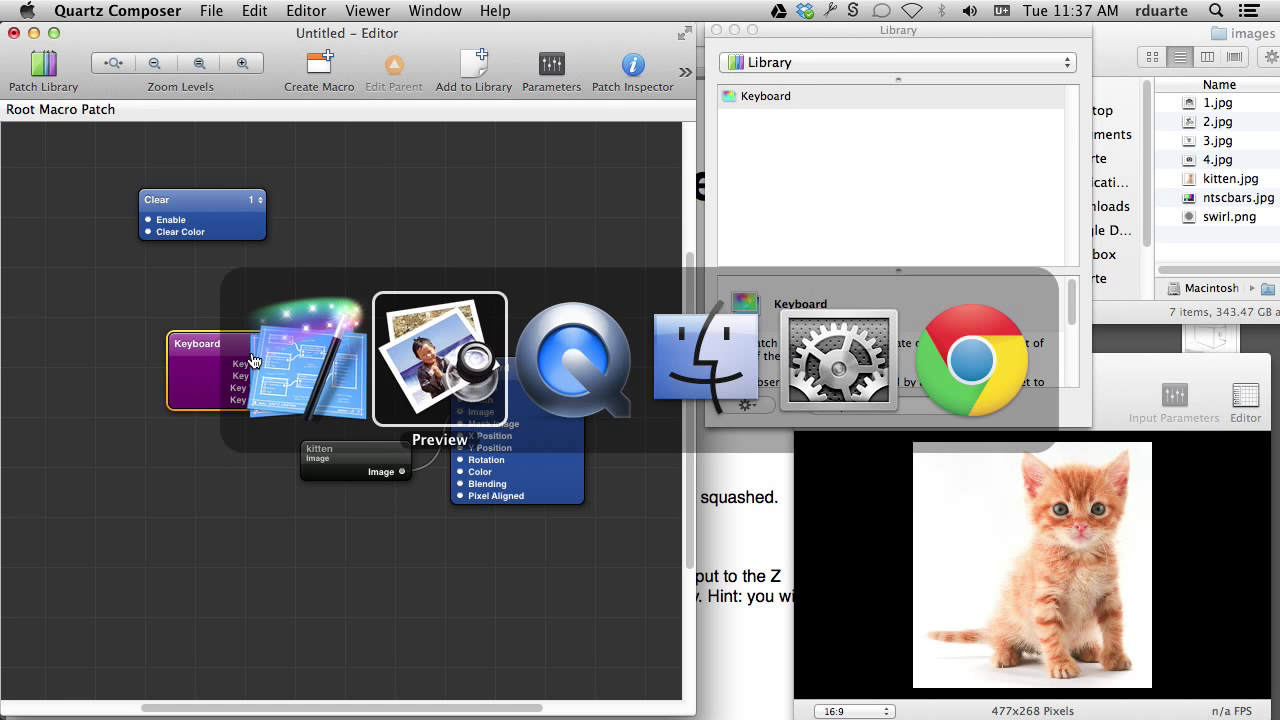
pyautogui.press('super+Tab')
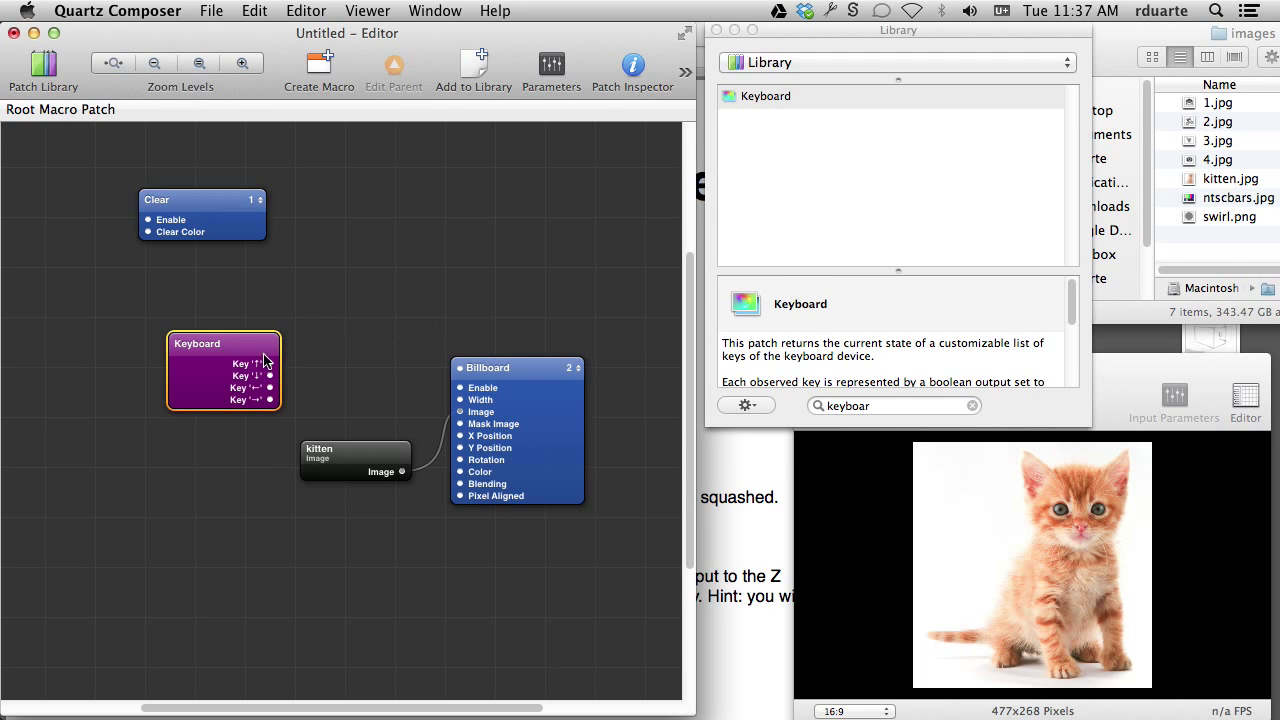
pyautogui.moveTo(270, 363); pyautogui.dragTo(461, 389)
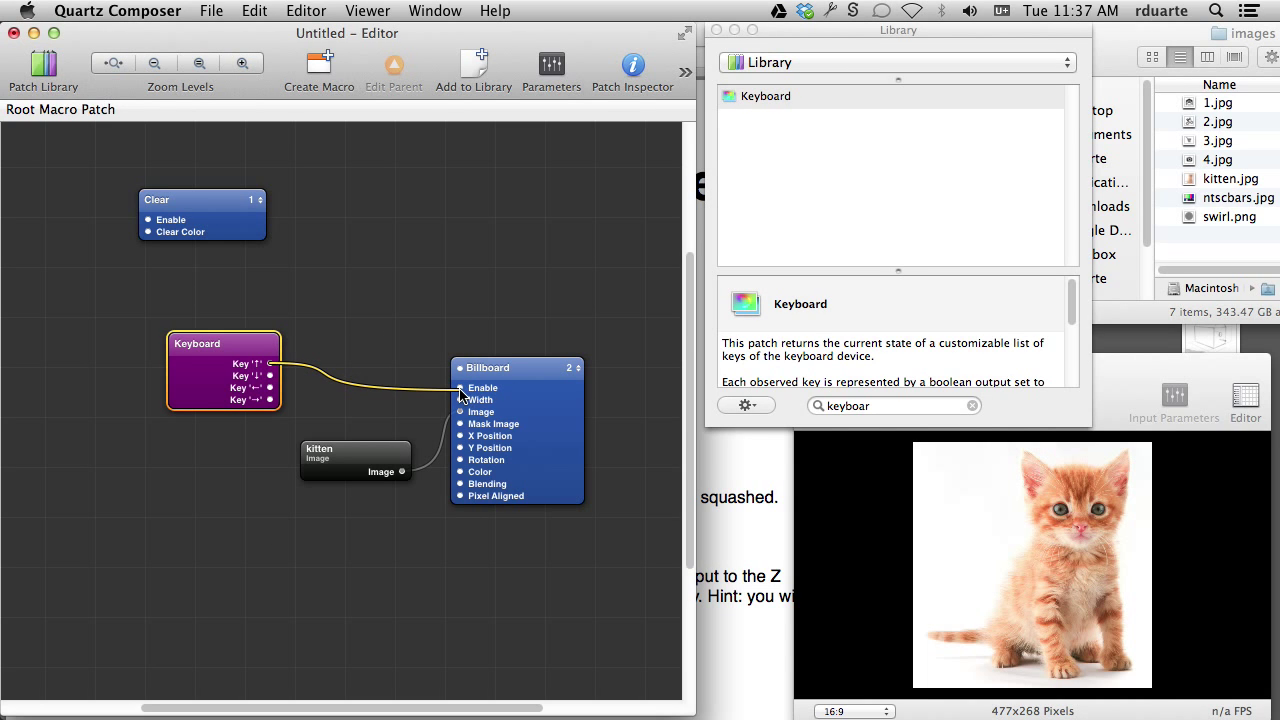
pyautogui.click(927, 502)
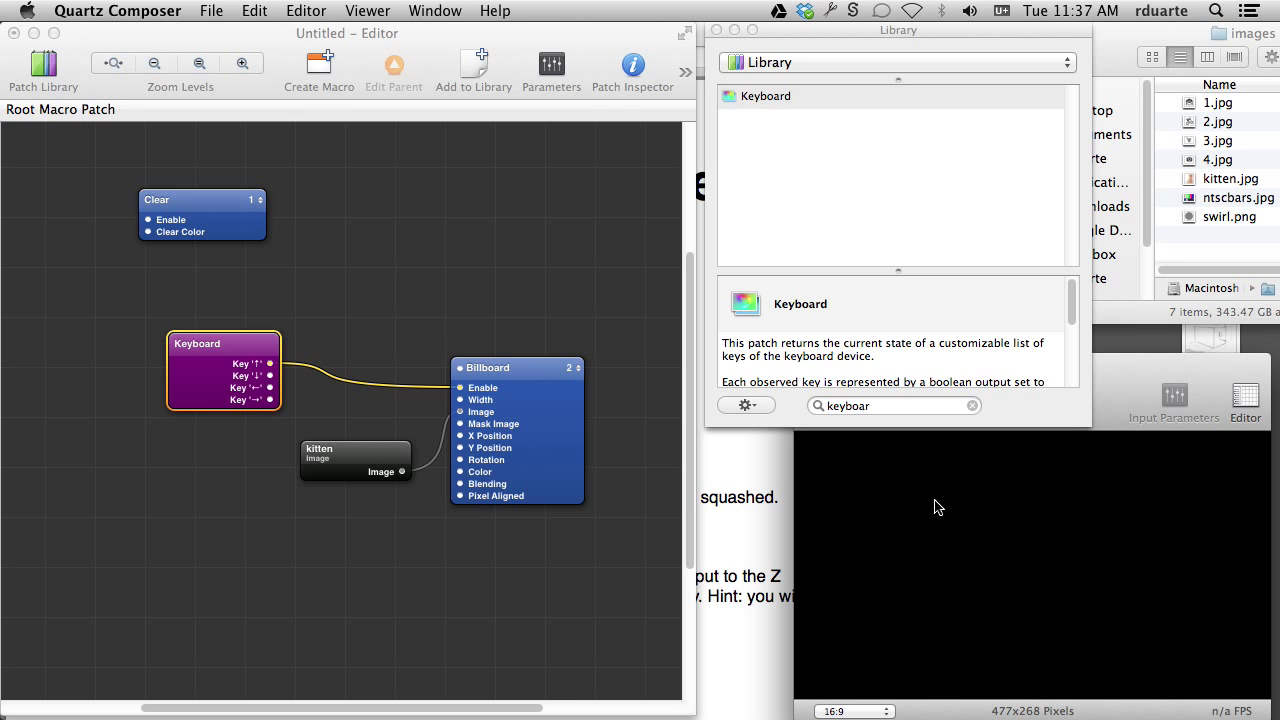
# Check the second exercise, move the Keyboard patch farther from the Billboard and add a Sample & Hold patch between them.
pyautogui.press('super+Tab')
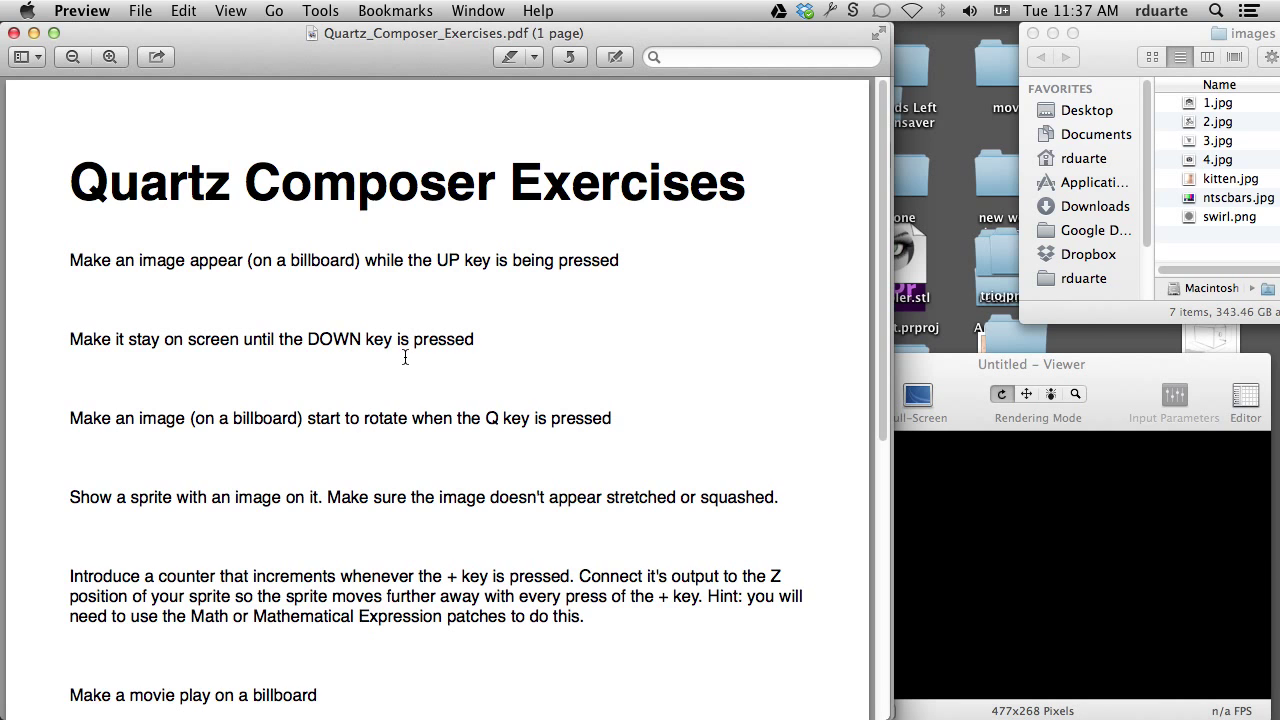
pyautogui.press('super+Tab')
pyautogui.moveTo(209, 347); pyautogui.dragTo(97, 371)
pyautogui.click(257, 320)
pyautogui.write('s')
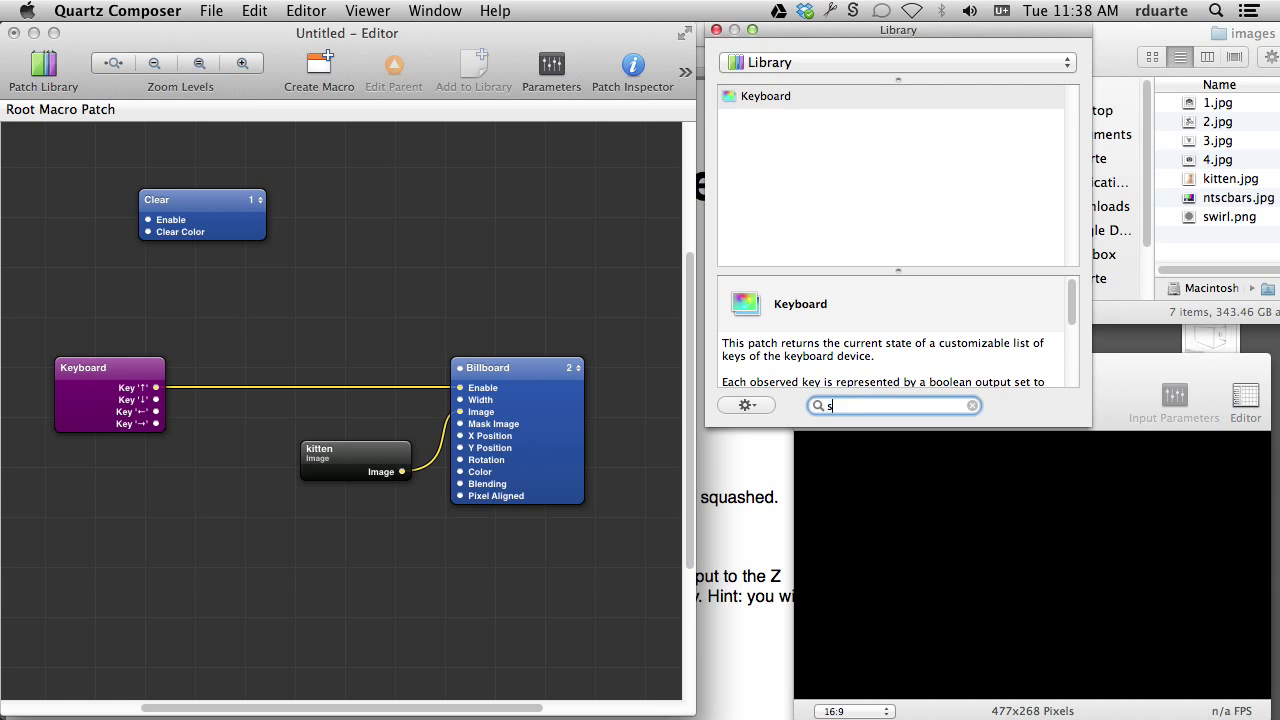
pyautogui.write('ample')
pyautogui.press('Down')
pyautogui.press('Return')
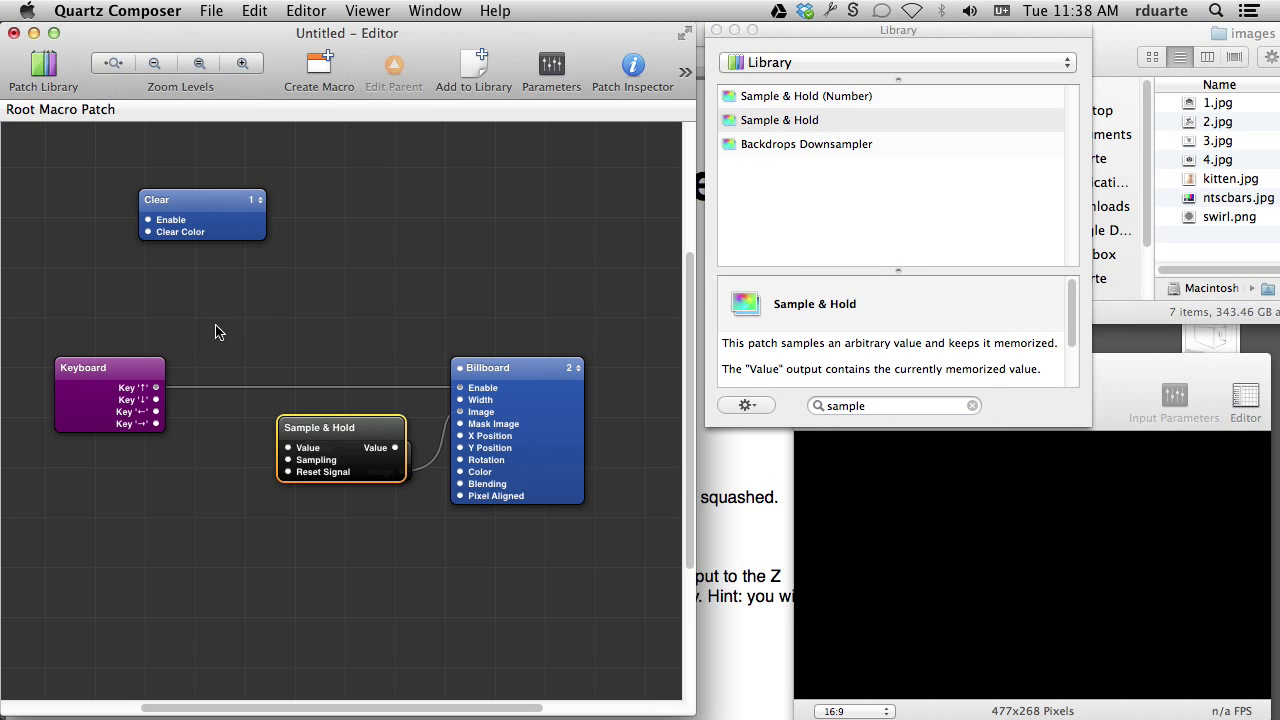
pyautogui.moveTo(340, 433); pyautogui.dragTo(298, 337)
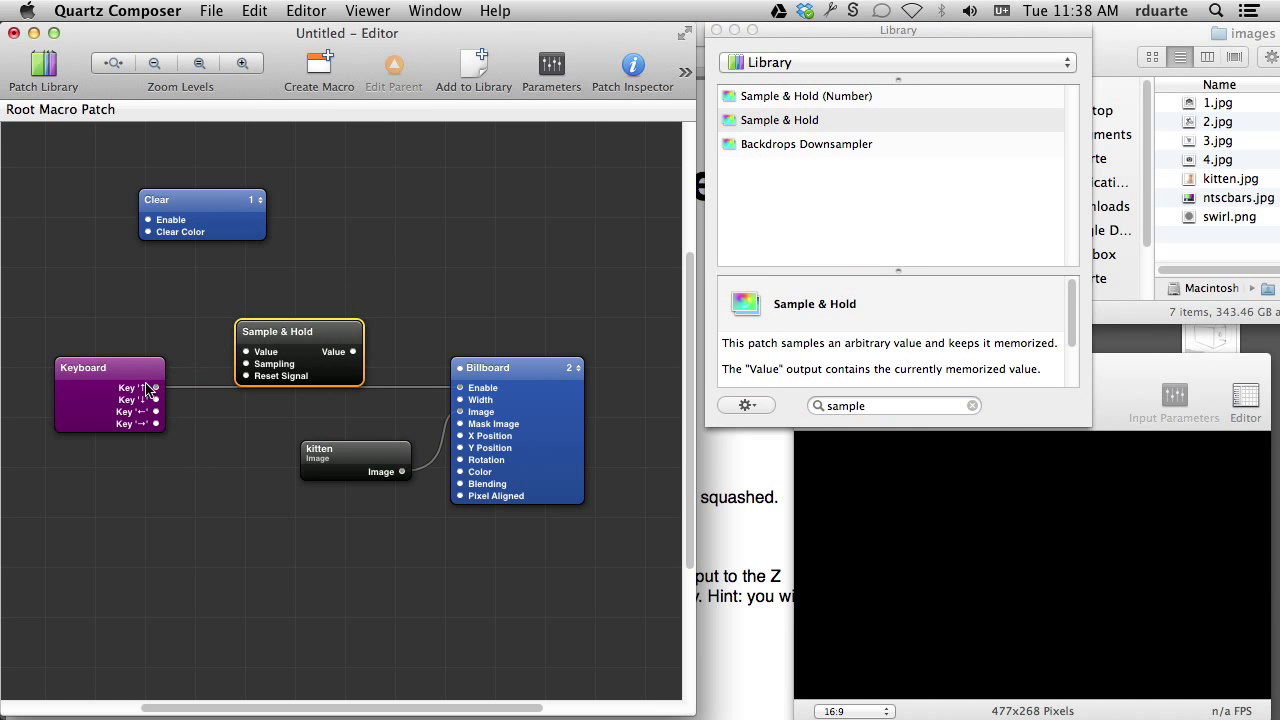
# Wire the up-arrow output to Sample & Hold's Value and Sampling inputs, link its Value output to the Billboard's Enable, and test it.
pyautogui.moveTo(156, 388); pyautogui.dragTo(244, 358)
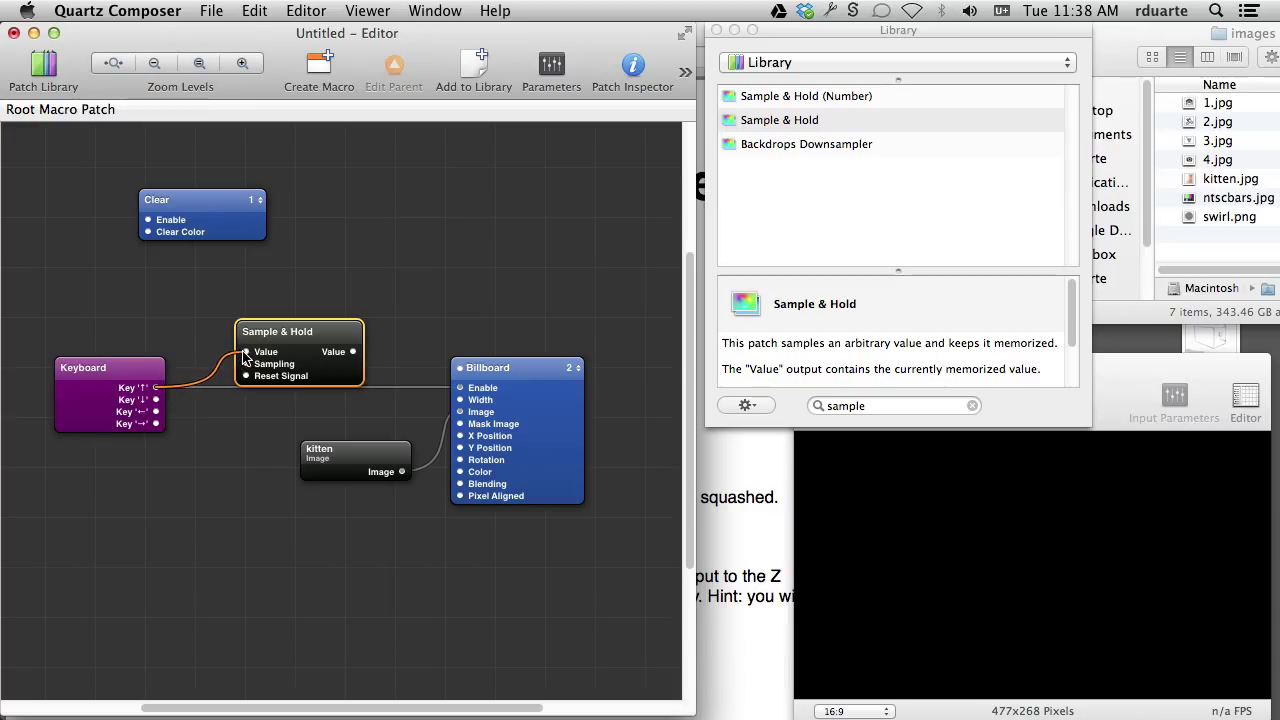
pyautogui.moveTo(156, 388); pyautogui.dragTo(246, 364)
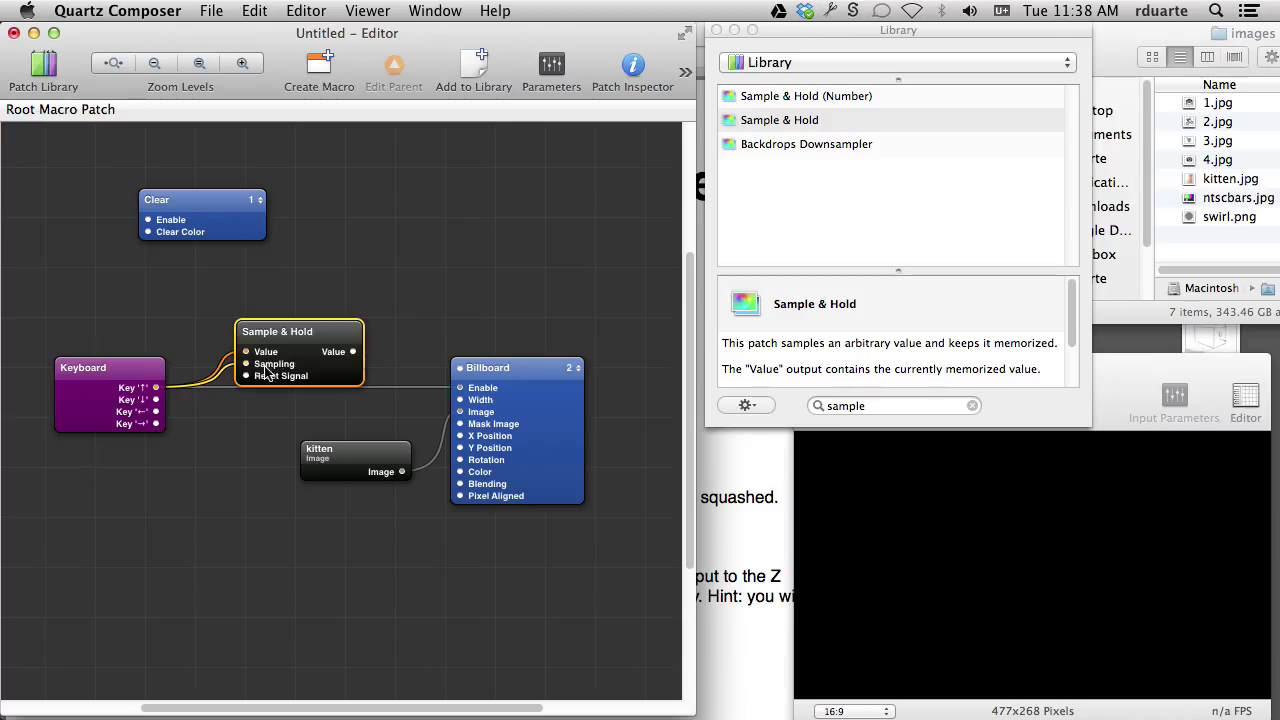
pyautogui.moveTo(248, 368)
pyautogui.moveTo(352, 351); pyautogui.dragTo(460, 387)
pyautogui.click(966, 571)
pyautogui.press('Up')
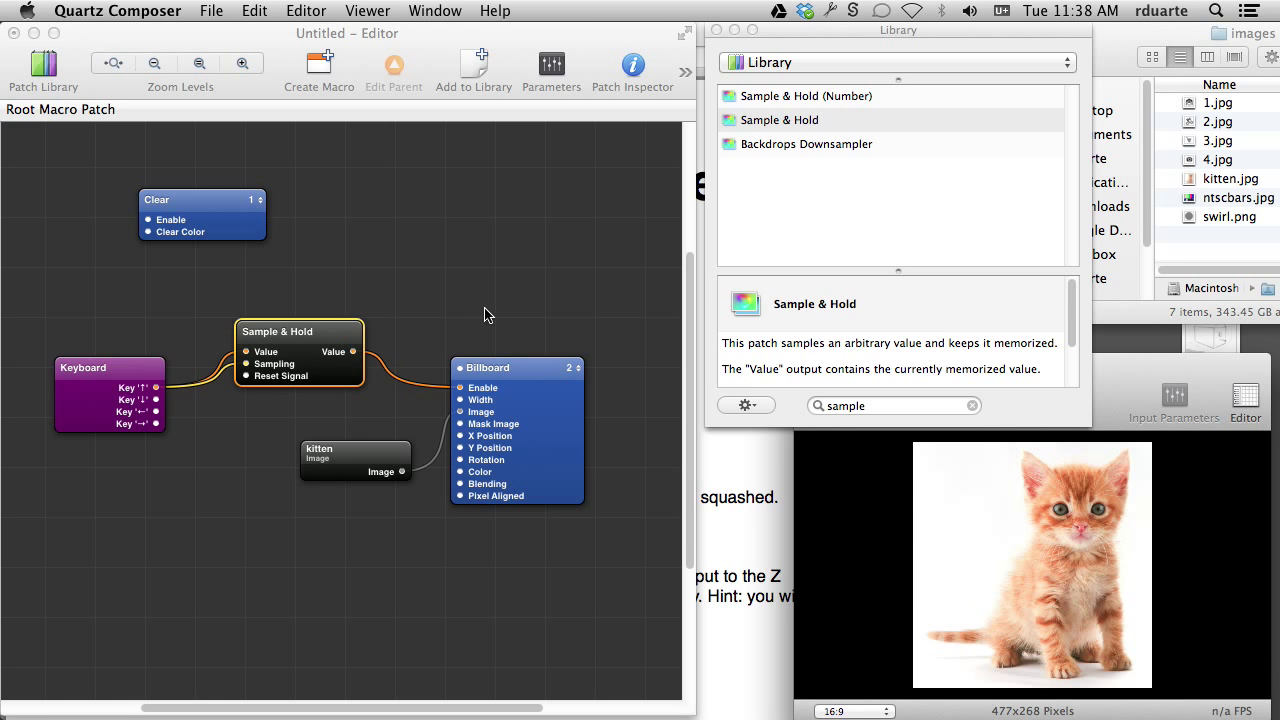
# Connect the Keyboard's down-arrow output to Sample & Hold's Reset Signal and test both arrow keys in the viewer.
pyautogui.click(768, 516)
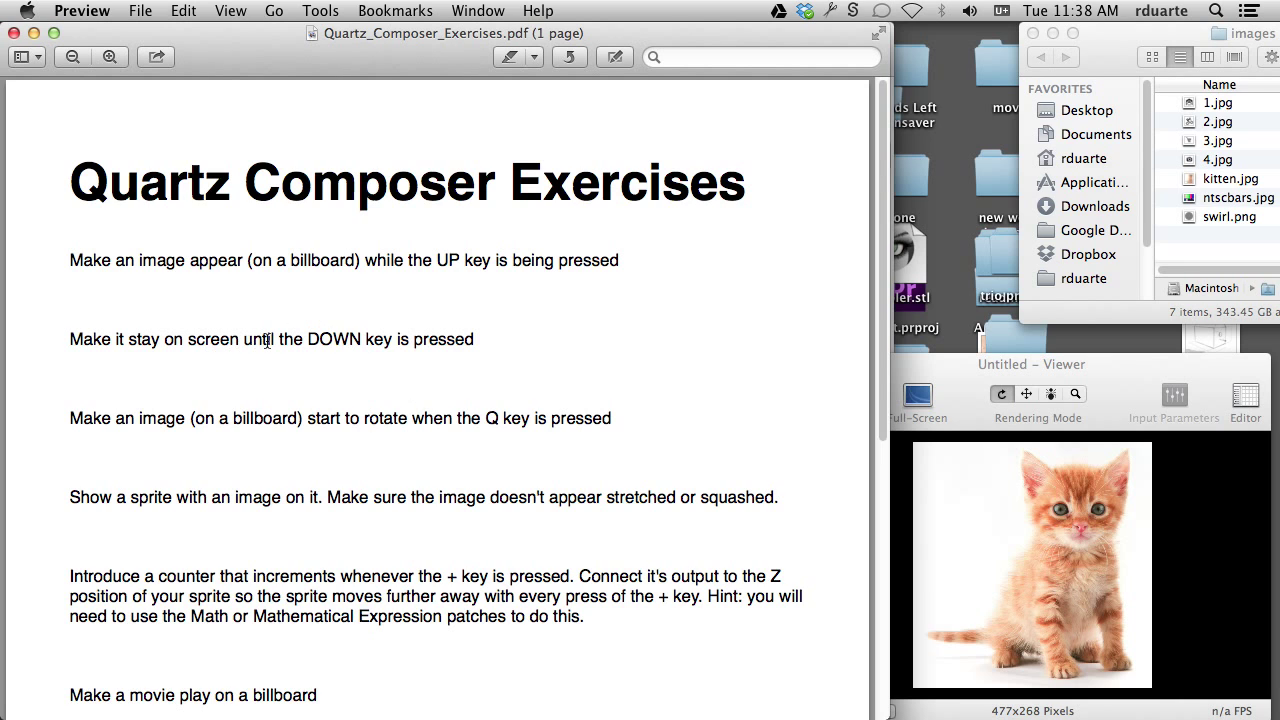
pyautogui.press('super+Tab')
pyautogui.click(205, 405)
pyautogui.moveTo(155, 400); pyautogui.dragTo(246, 376)
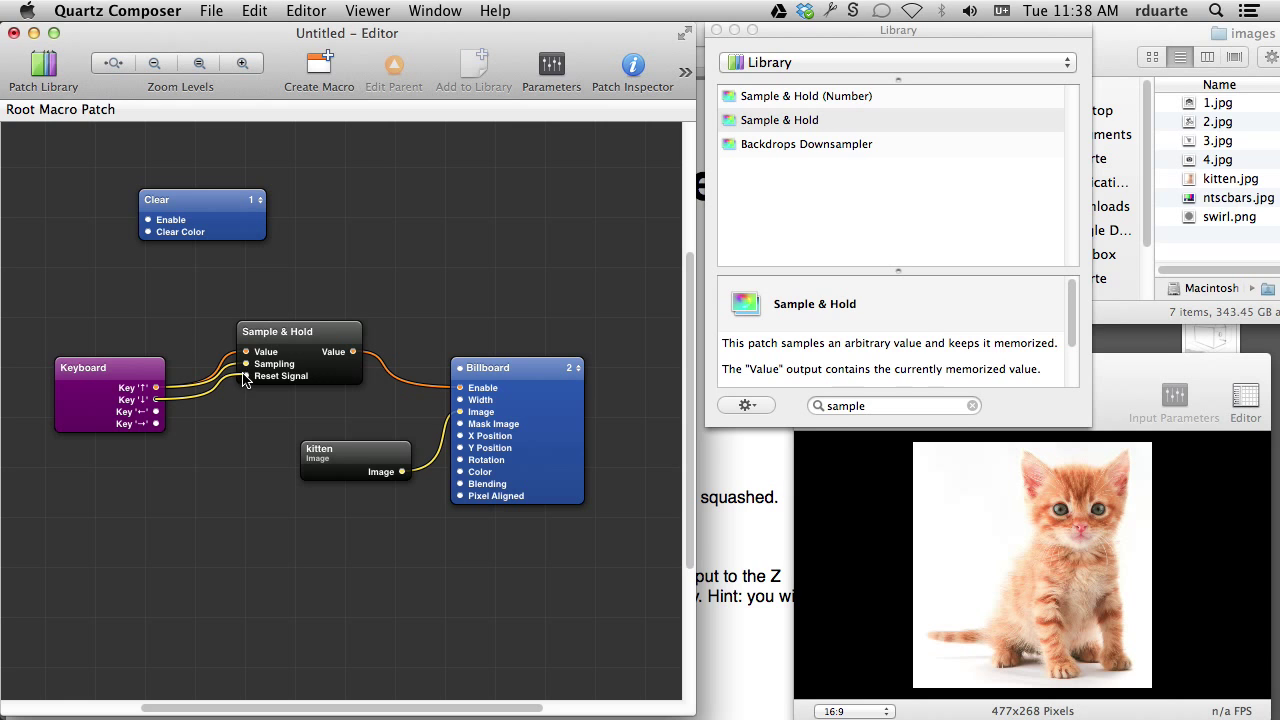
pyautogui.click(868, 504)
pyautogui.press('Down')
pyautogui.press('Up')
pyautogui.press('Down')
pyautogui.press('Up')
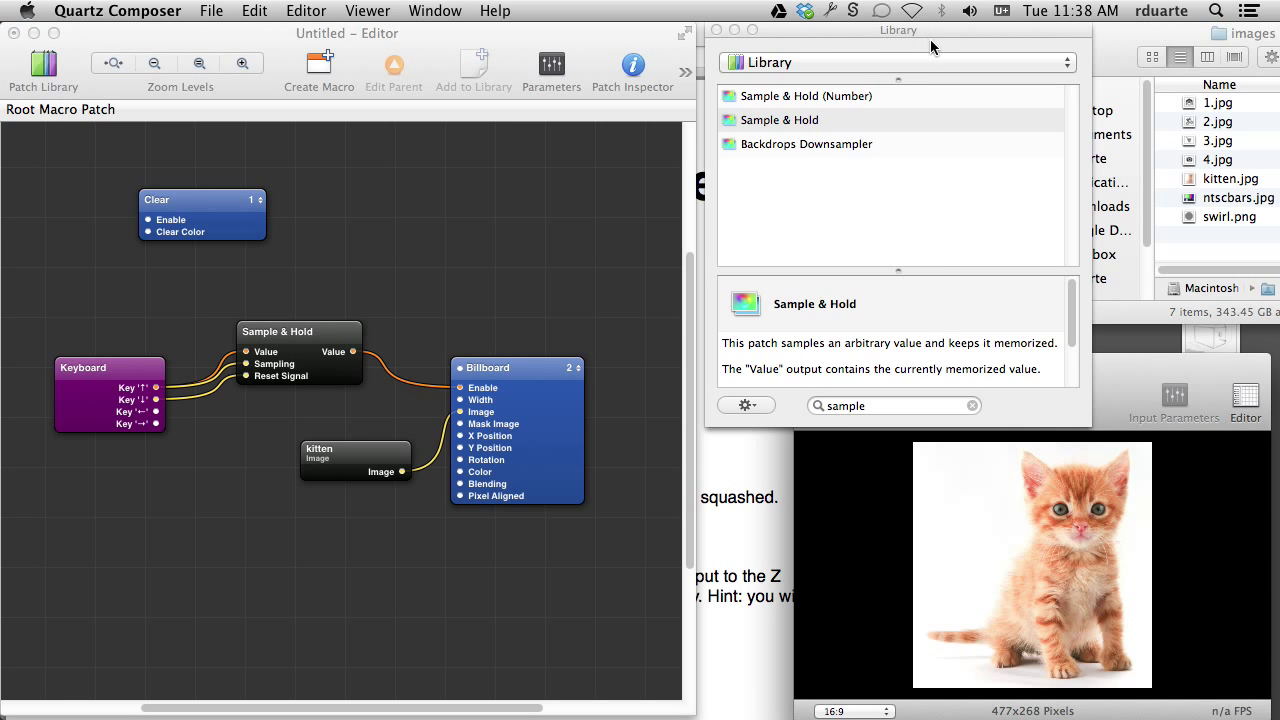
# Check the next exercise and delete the kitten, Keyboard and Sample & Hold patches from the composition.
pyautogui.click(535, 226)
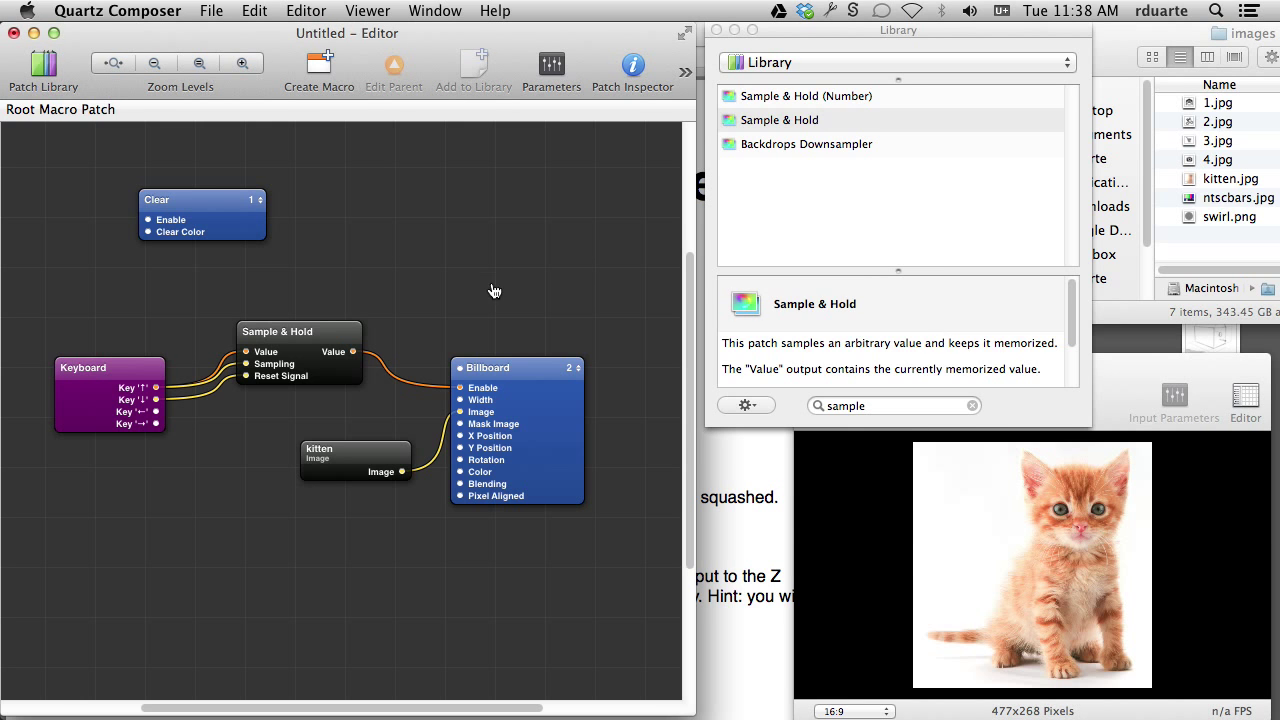
pyautogui.press('super+Tab')
pyautogui.press('super+shift+Tab')
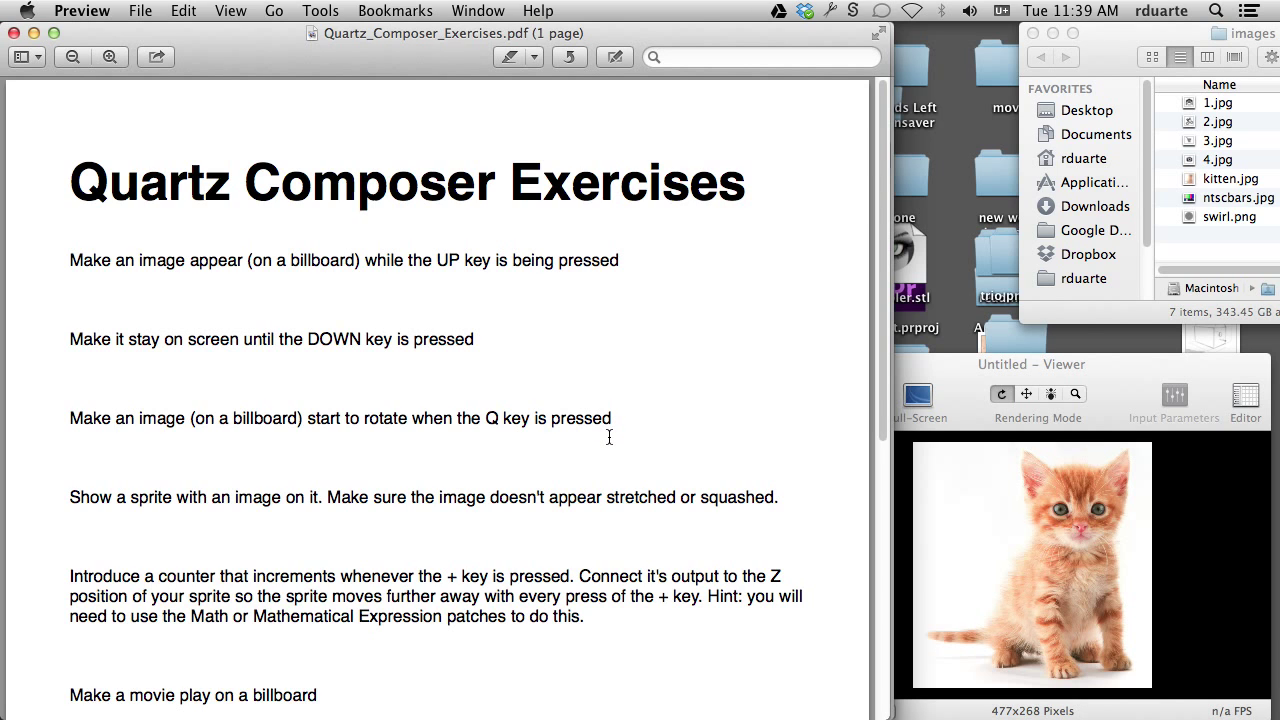
pyautogui.press('super+Tab')
pyautogui.click(350, 479)
pyautogui.press('BackSpace')
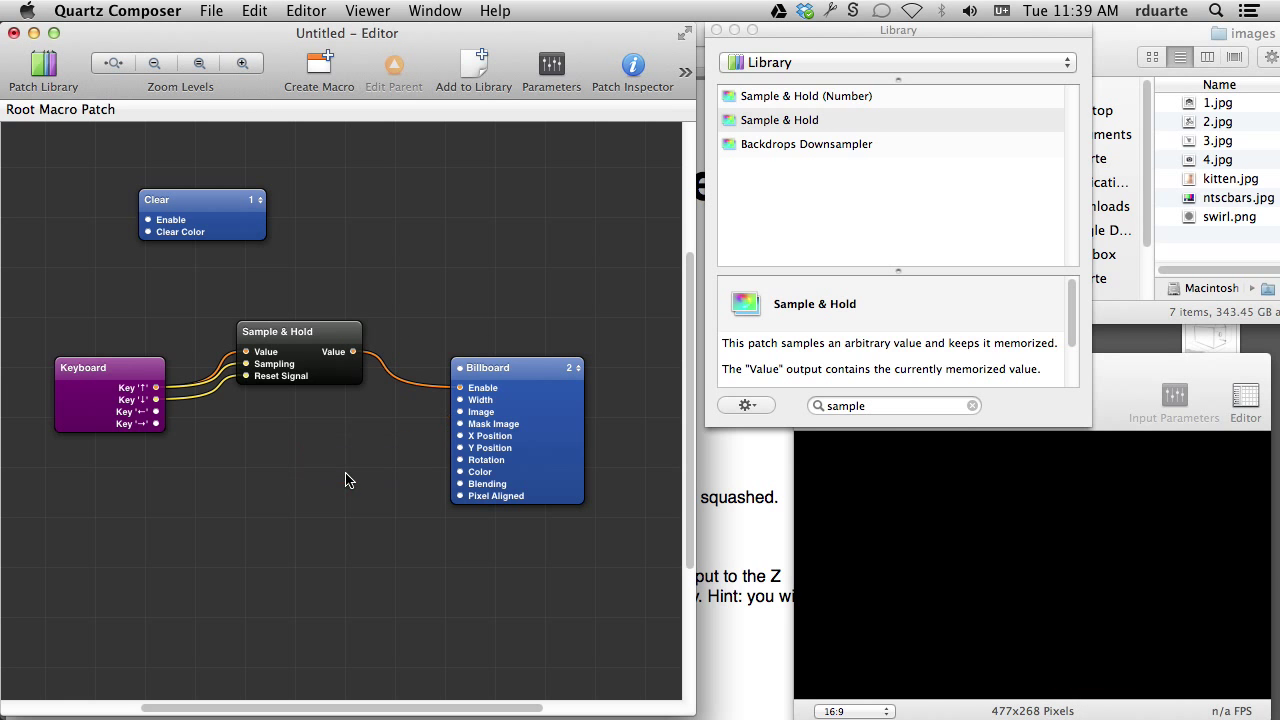
pyautogui.moveTo(330, 462); pyautogui.dragTo(94, 337)
pyautogui.press('BackSpace')
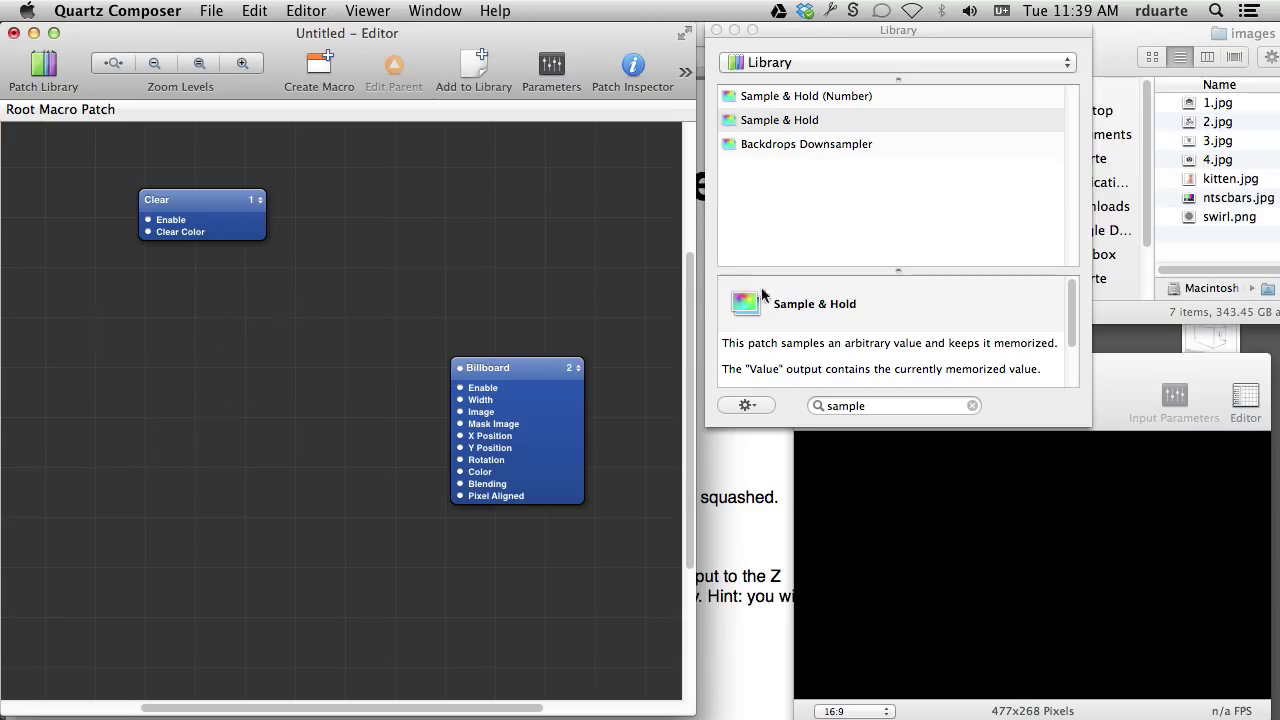
# Feed swirl.png into the Billboard's Image input and recheck the Q key rotation exercise in the PDF.
pyautogui.moveTo(1215, 217); pyautogui.dragTo(460, 411)
pyautogui.click(349, 374)
pyautogui.press('super+Tab')
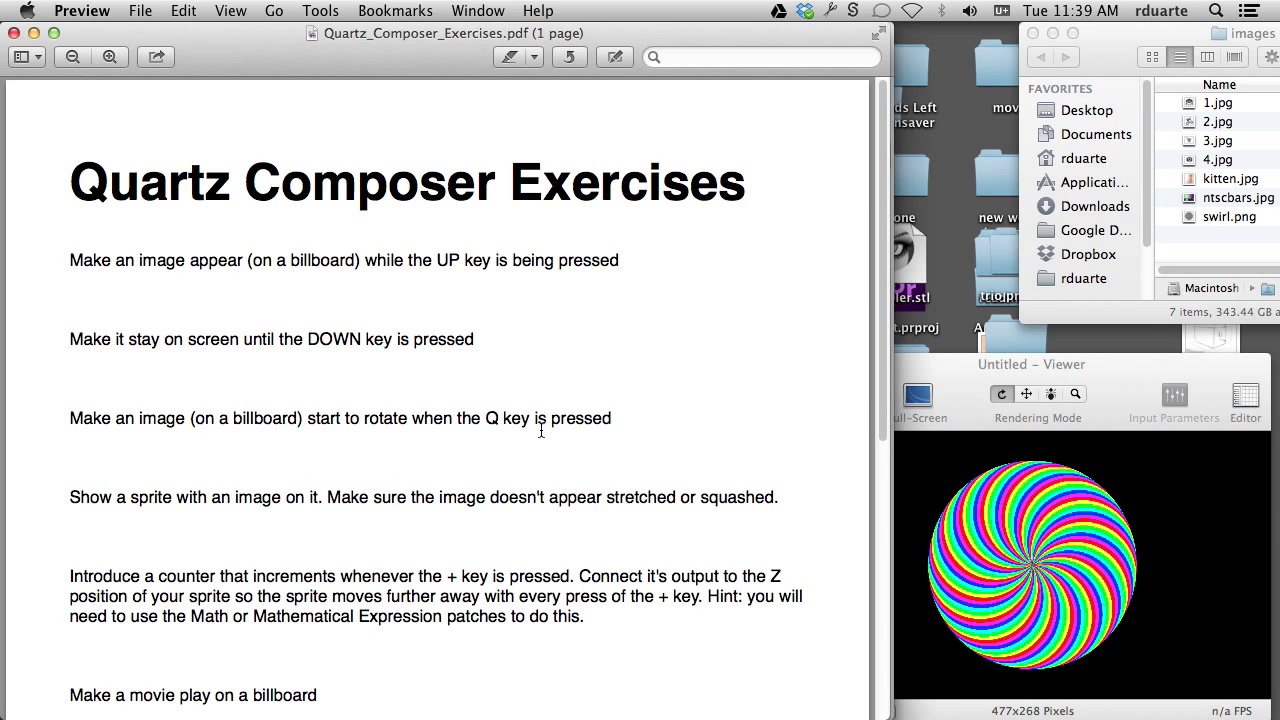
pyautogui.press('super+Tab')
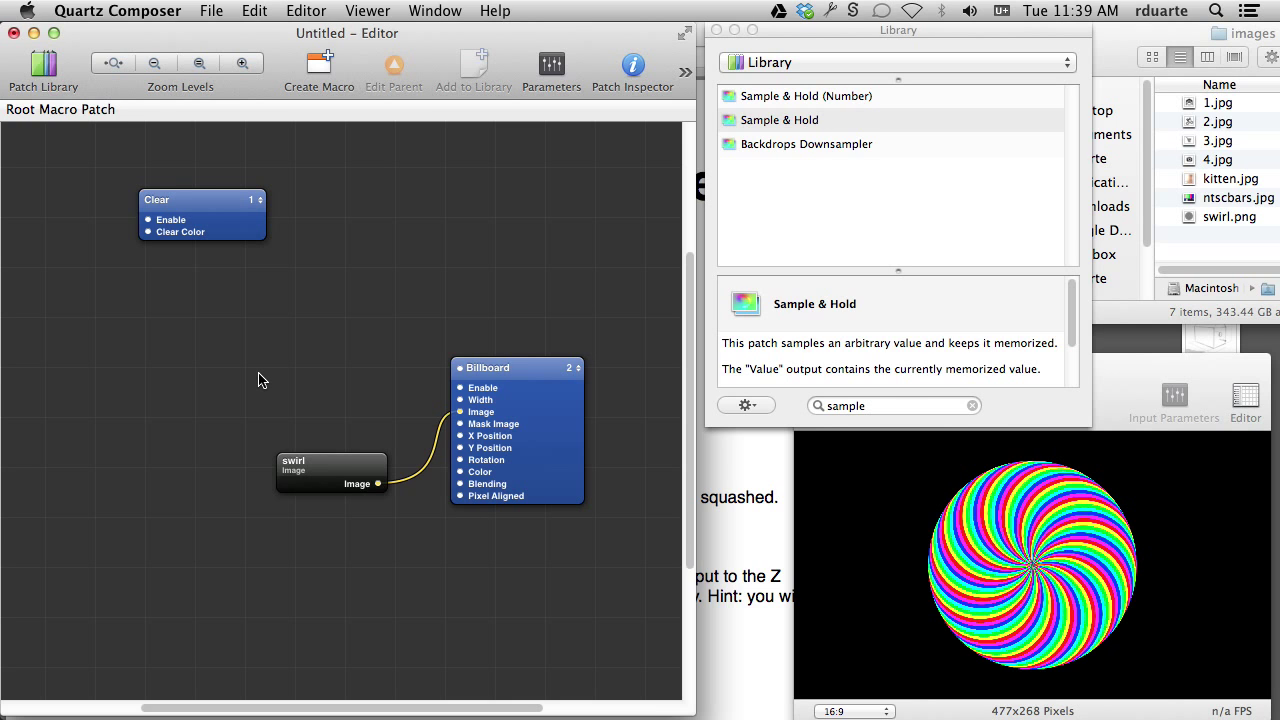
# Add a new Keyboard patch from the library and place it on the far side of the swirl patch from the Billboard.
pyautogui.press('super+Return')
pyautogui.write('keyb')
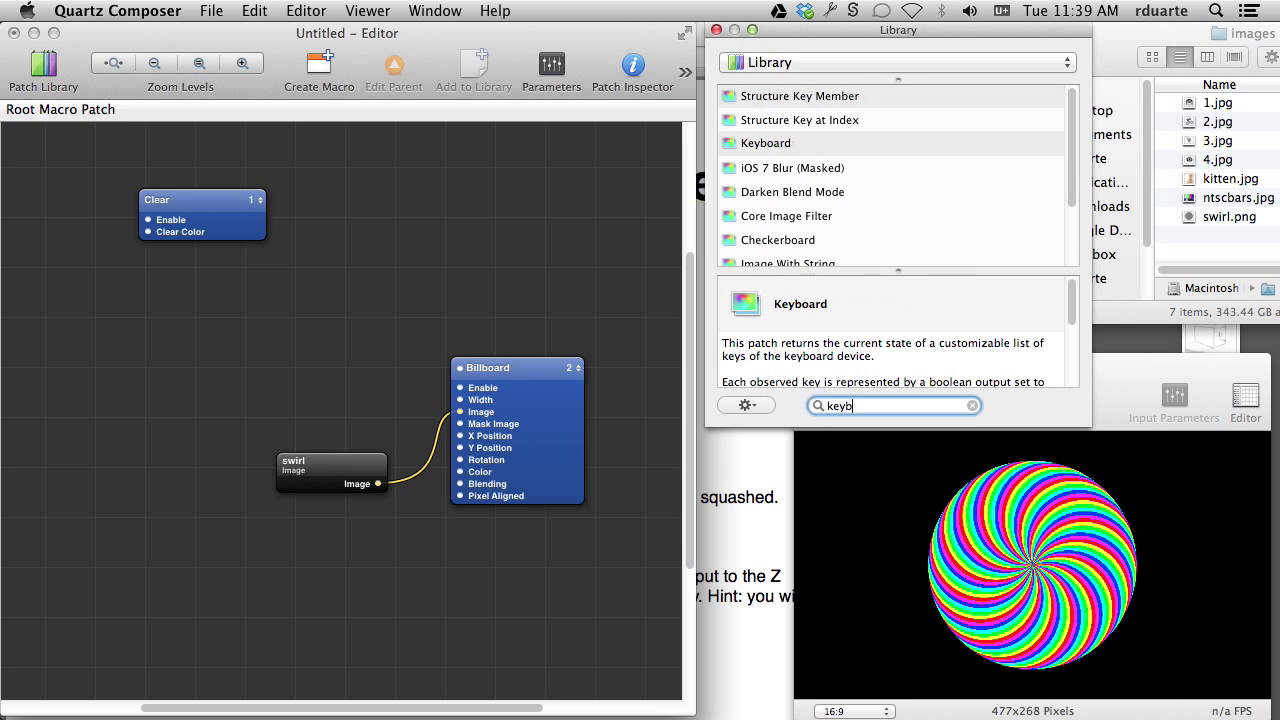
pyautogui.press('Return')
pyautogui.moveTo(376, 480); pyautogui.dragTo(179, 420)
# Open the Keyboard patch's settings and remove all four arrow keys from its list of observed keys.
pyautogui.press('super+i')
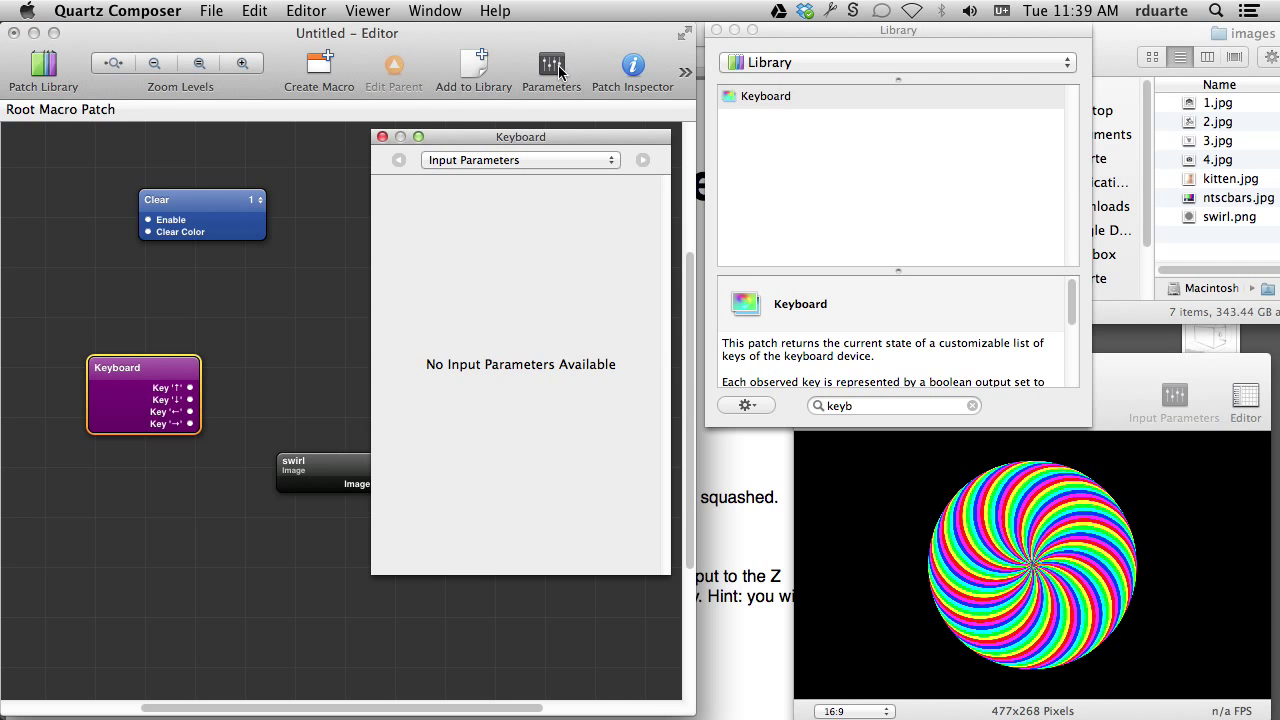
pyautogui.click(382, 137)
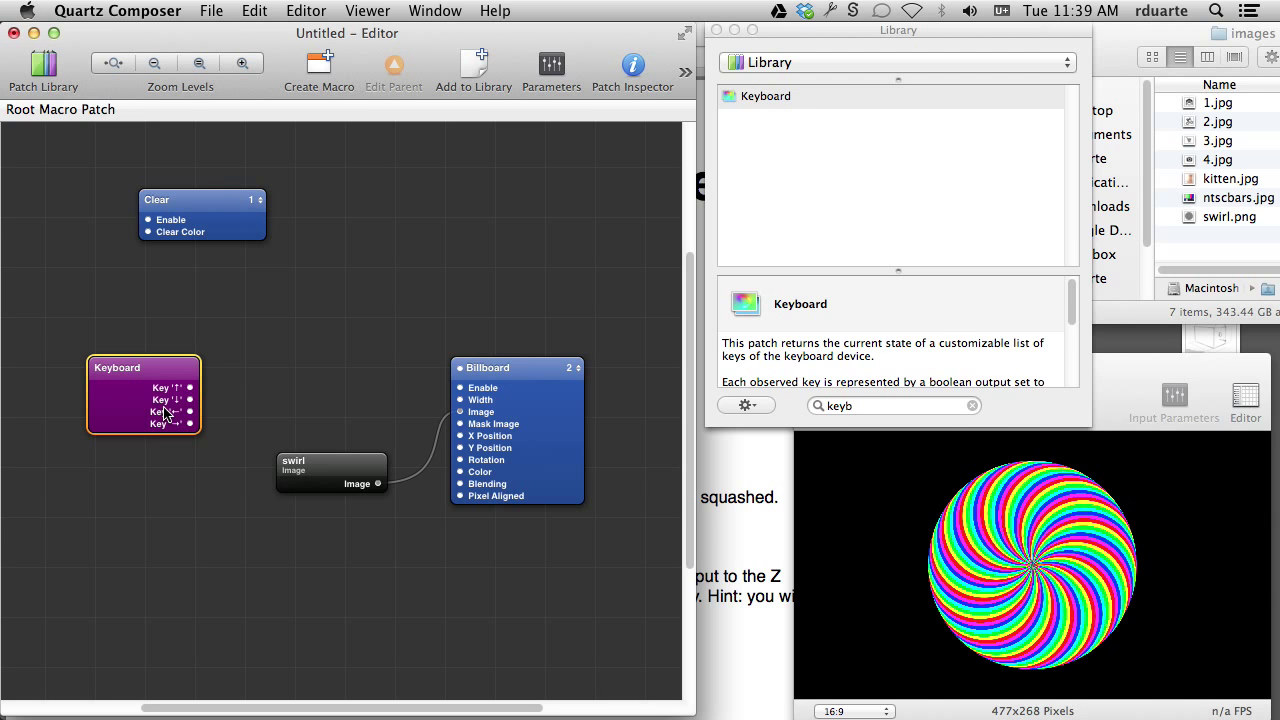
pyautogui.press('super+i')
pyautogui.press('super+2')
pyautogui.press('super+1')
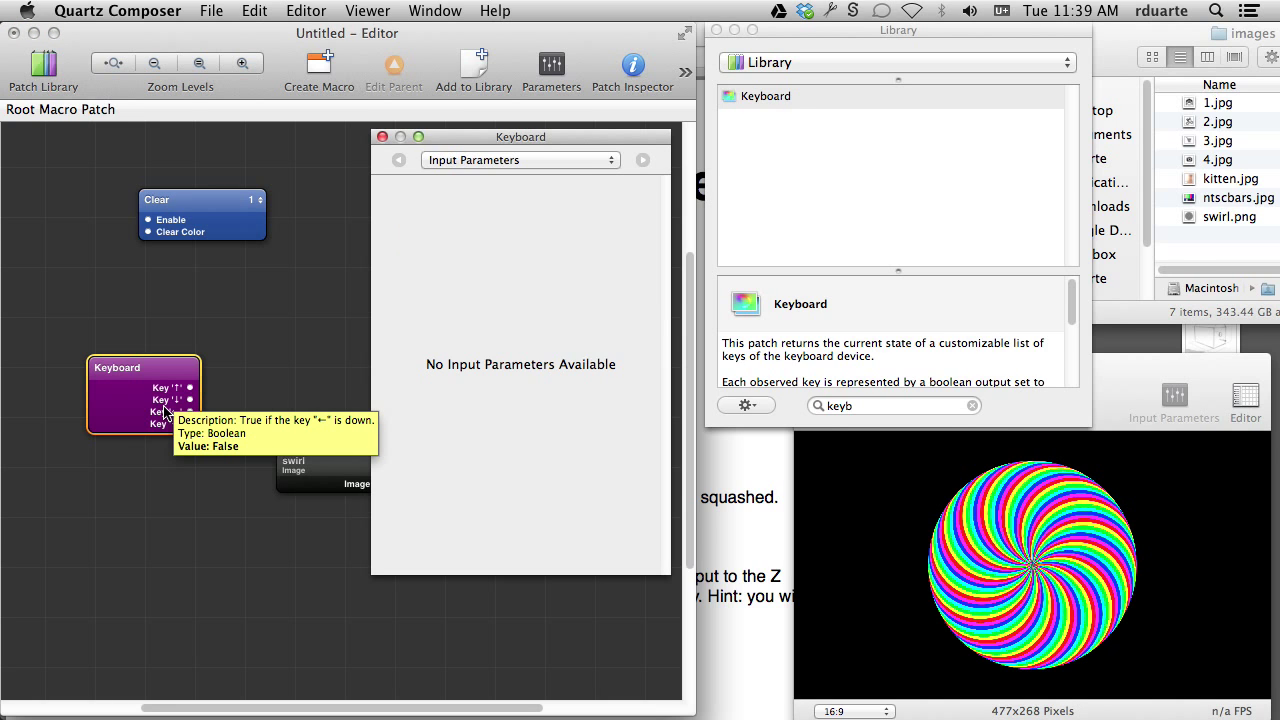
pyautogui.press('super+2')
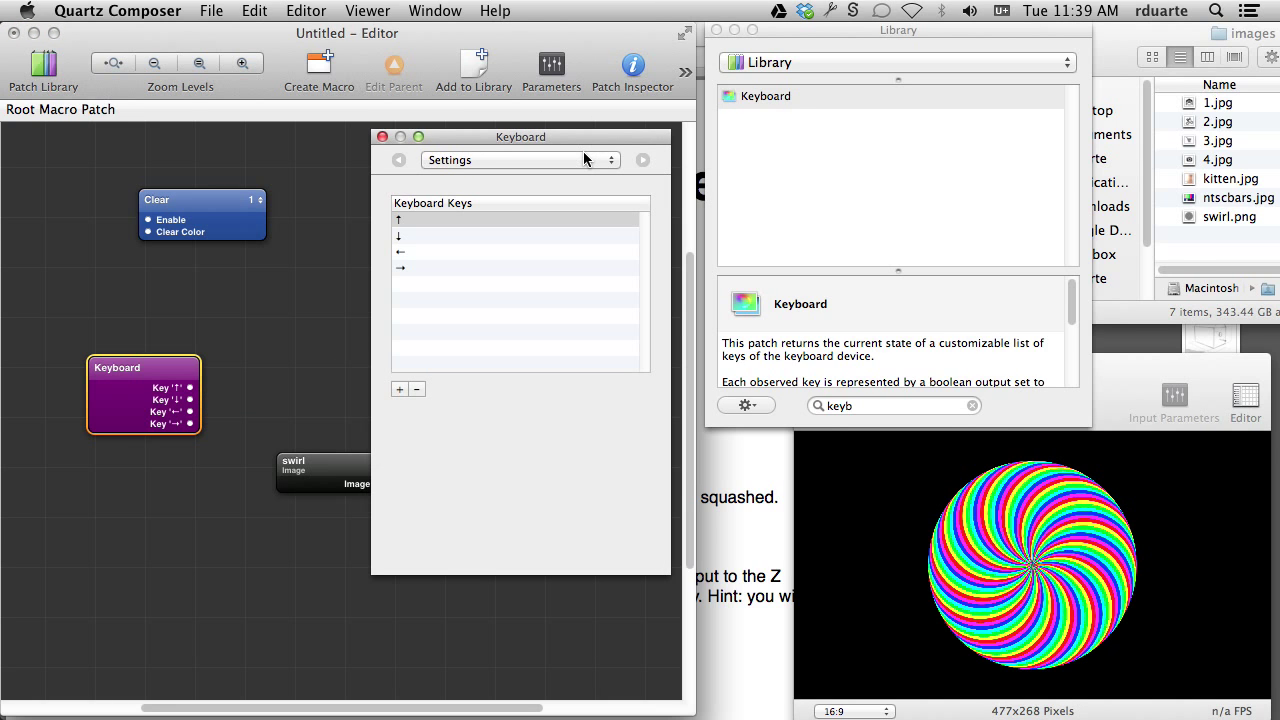
pyautogui.click(417, 389)
pyautogui.click(417, 389)
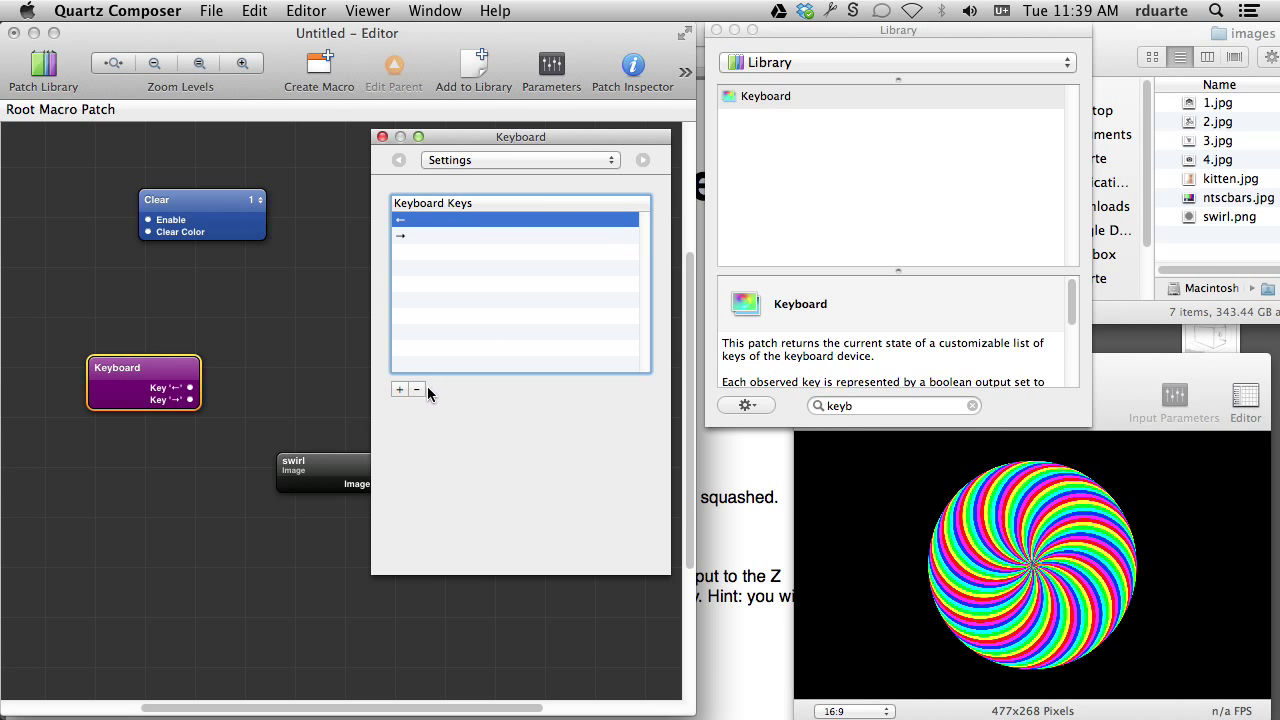
pyautogui.click(480, 160)
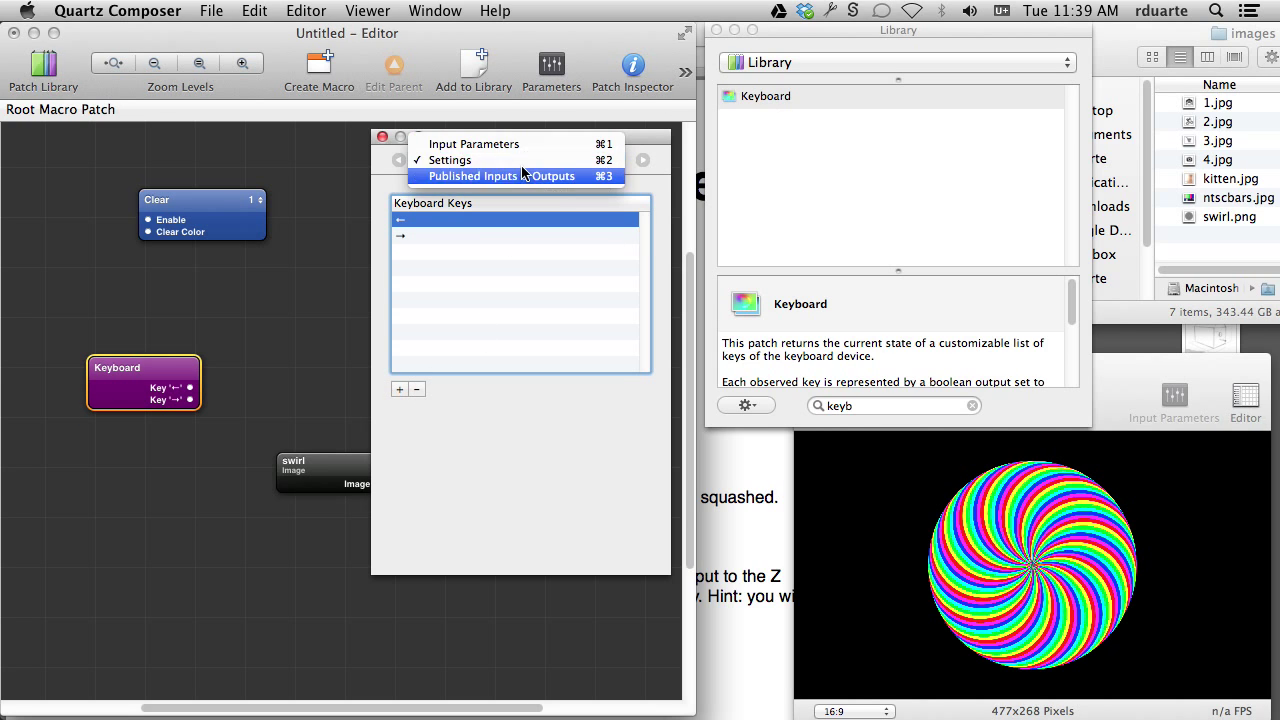
pyautogui.click(463, 162)
pyautogui.click(417, 389)
pyautogui.click(417, 389)
# Add q as an observed key of the Keyboard patch and close its settings.
pyautogui.click(399, 389)
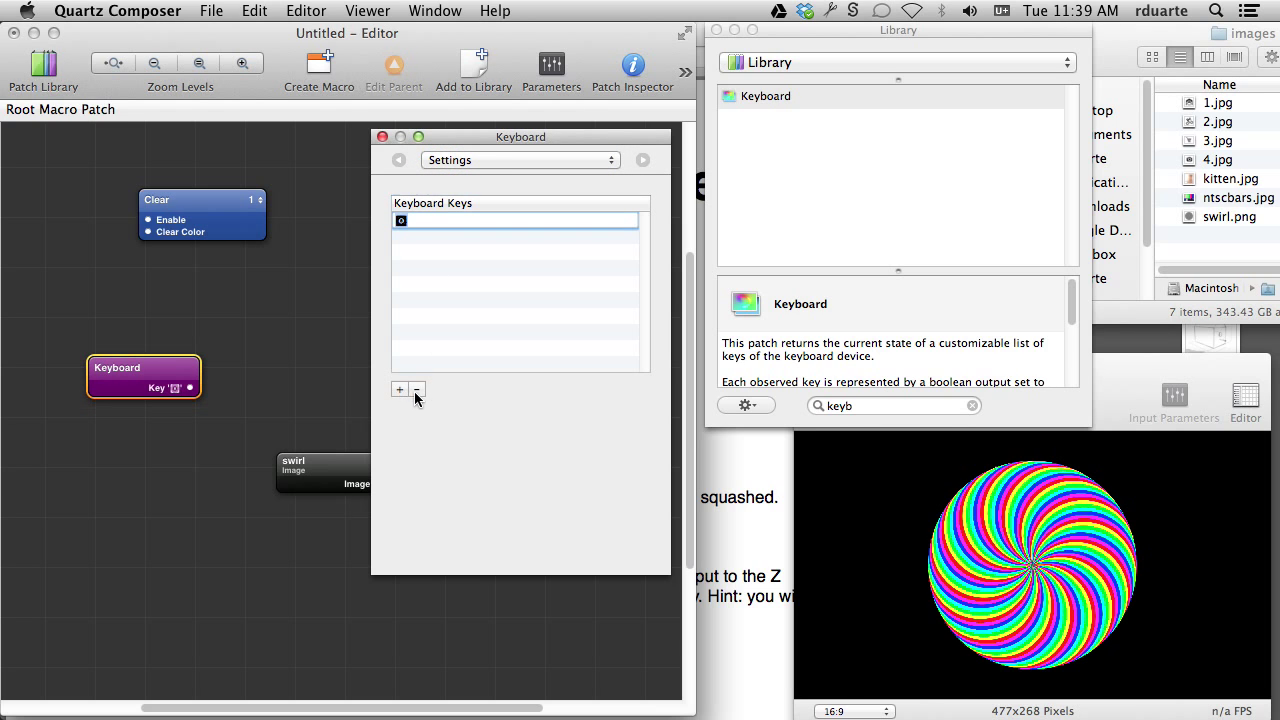
pyautogui.press('q')
pyautogui.click(382, 136)
# Reposition the Keyboard patch and move the swirl patch up level with the Billboard's header, leaving free space beneath it.
pyautogui.moveTo(165, 362); pyautogui.dragTo(196, 388)
pyautogui.click(283, 392)
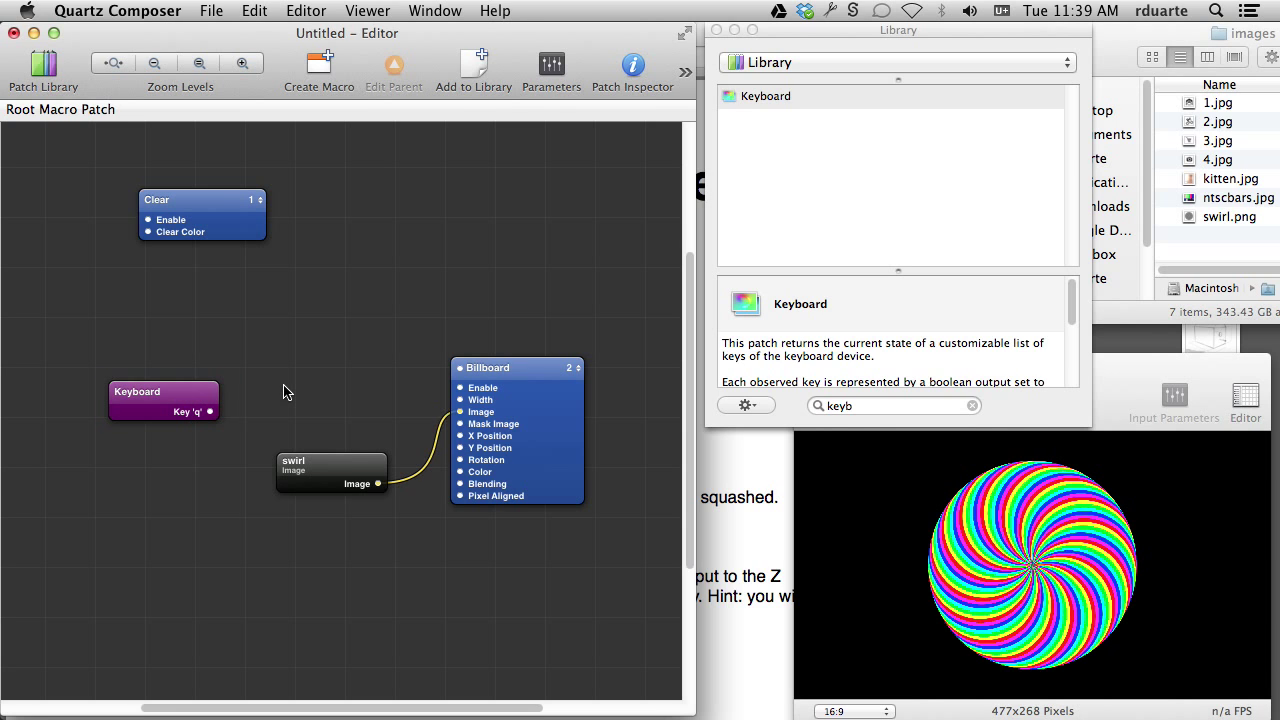
pyautogui.moveTo(360, 476); pyautogui.dragTo(377, 380)
pyautogui.click(418, 471)
# Find the Interpolation patch in the library and add it to the composition below the swirl patch.
pyautogui.press('super+Return')
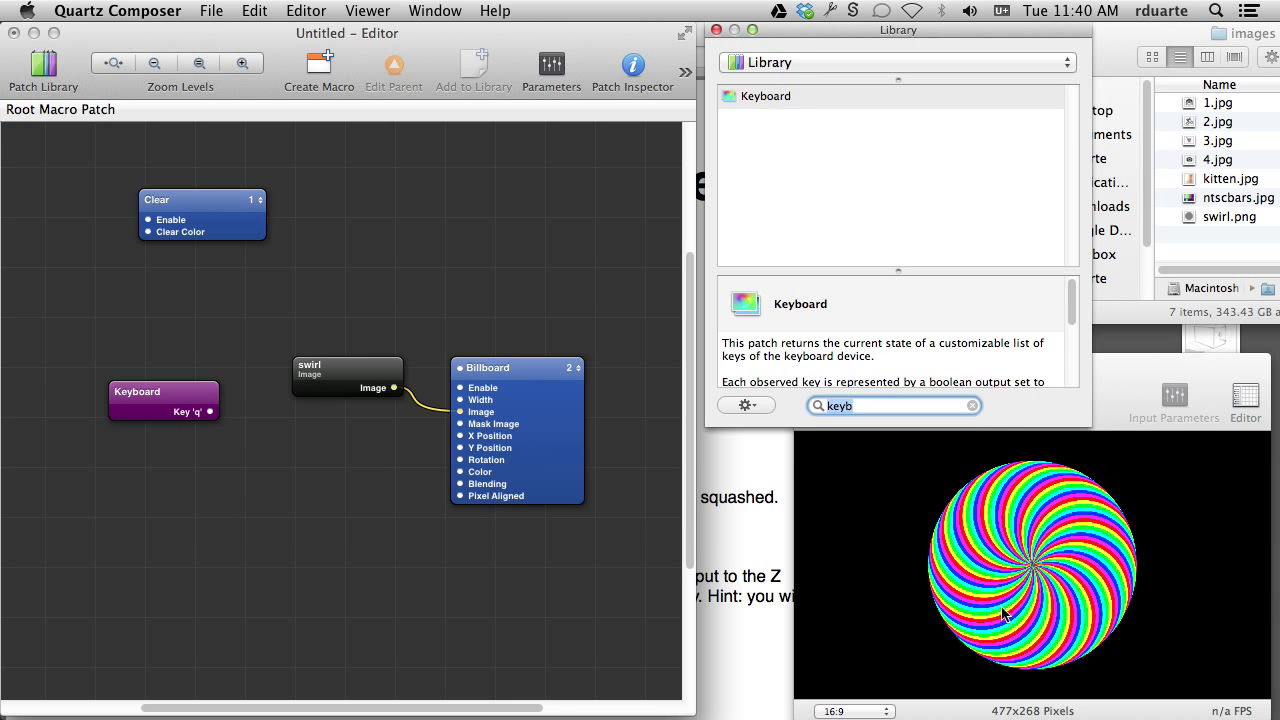
pyautogui.click(411, 459)
pyautogui.press('super+Return')
pyautogui.write('integ')
pyautogui.press('BackSpace')
pyautogui.press('BackSpace')
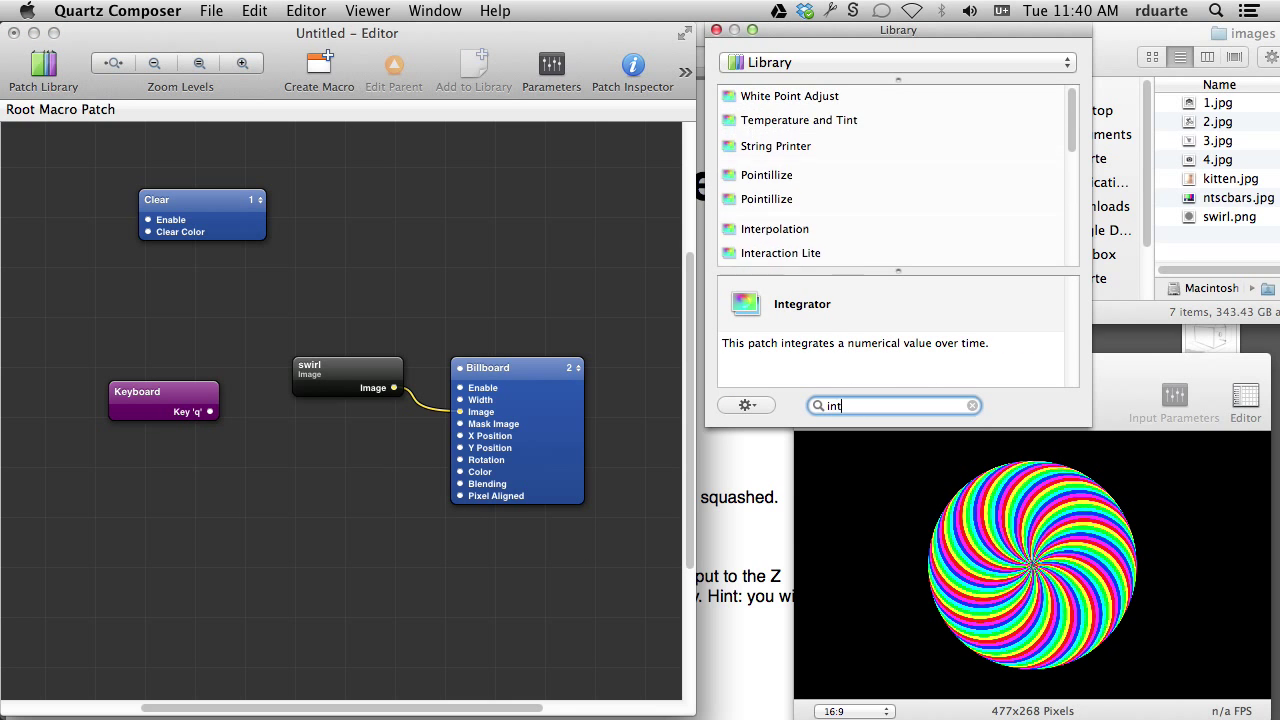
pyautogui.write('erpo')
pyautogui.press('Return')
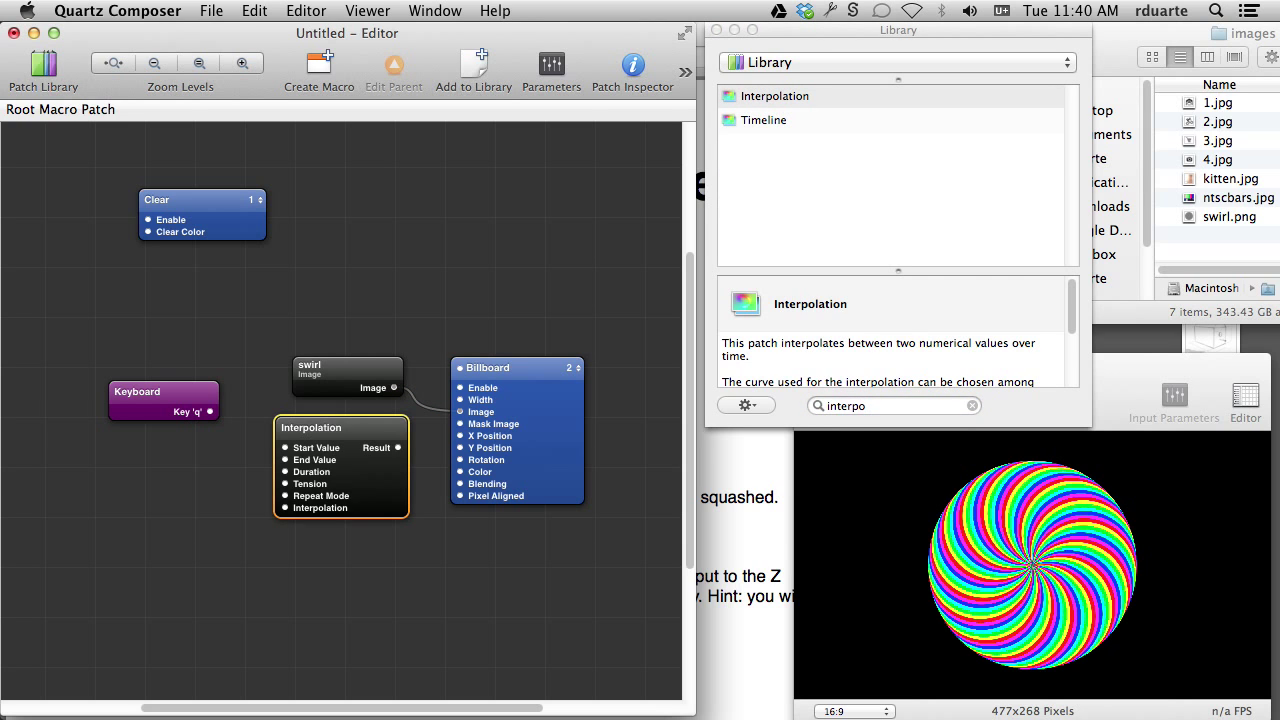
# Set the Interpolation's End Value to 360 and Duration to 5, and connect its Result to the Billboard's Rotation.
pyautogui.click(552, 70)
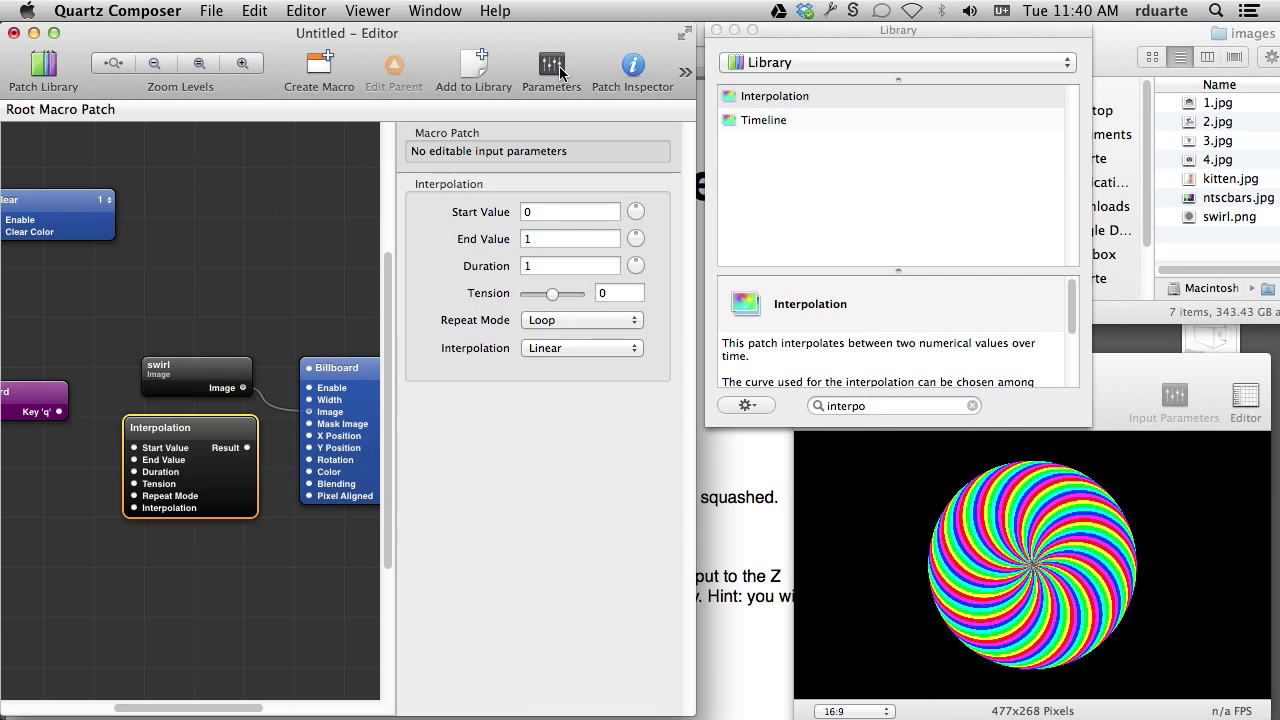
pyautogui.click(546, 240)
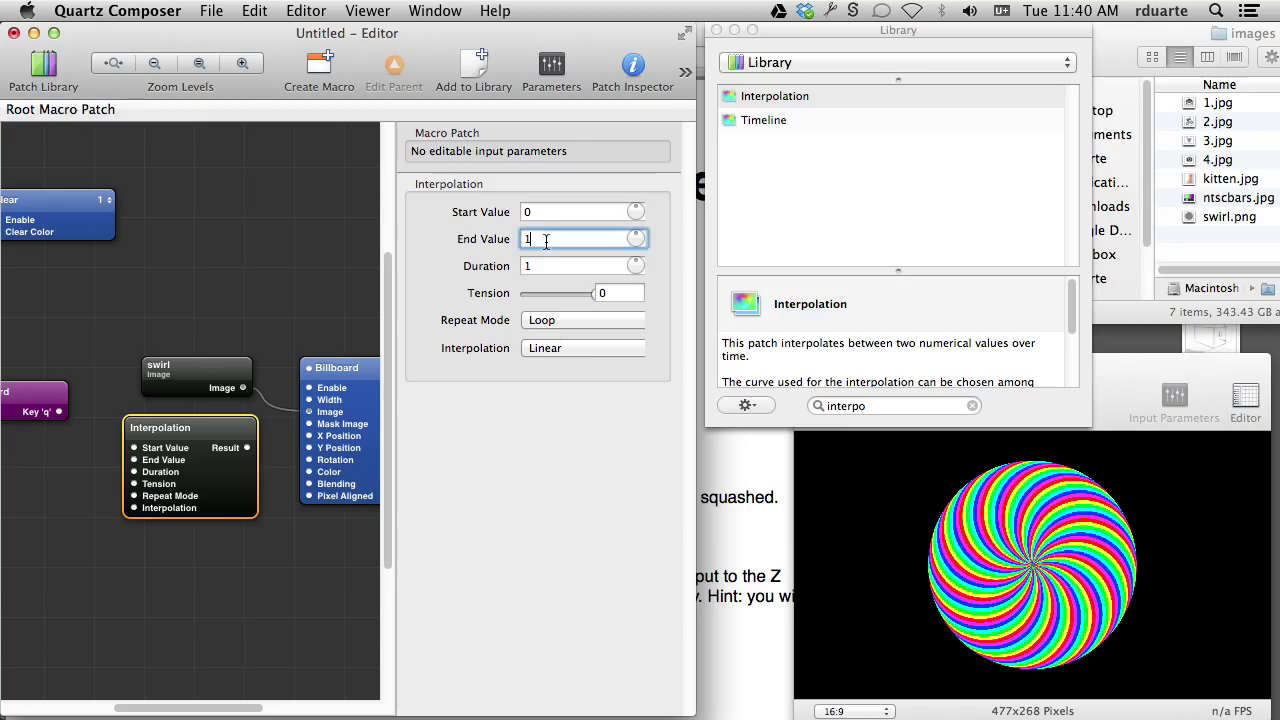
pyautogui.write('360')
pyautogui.press('Tab')
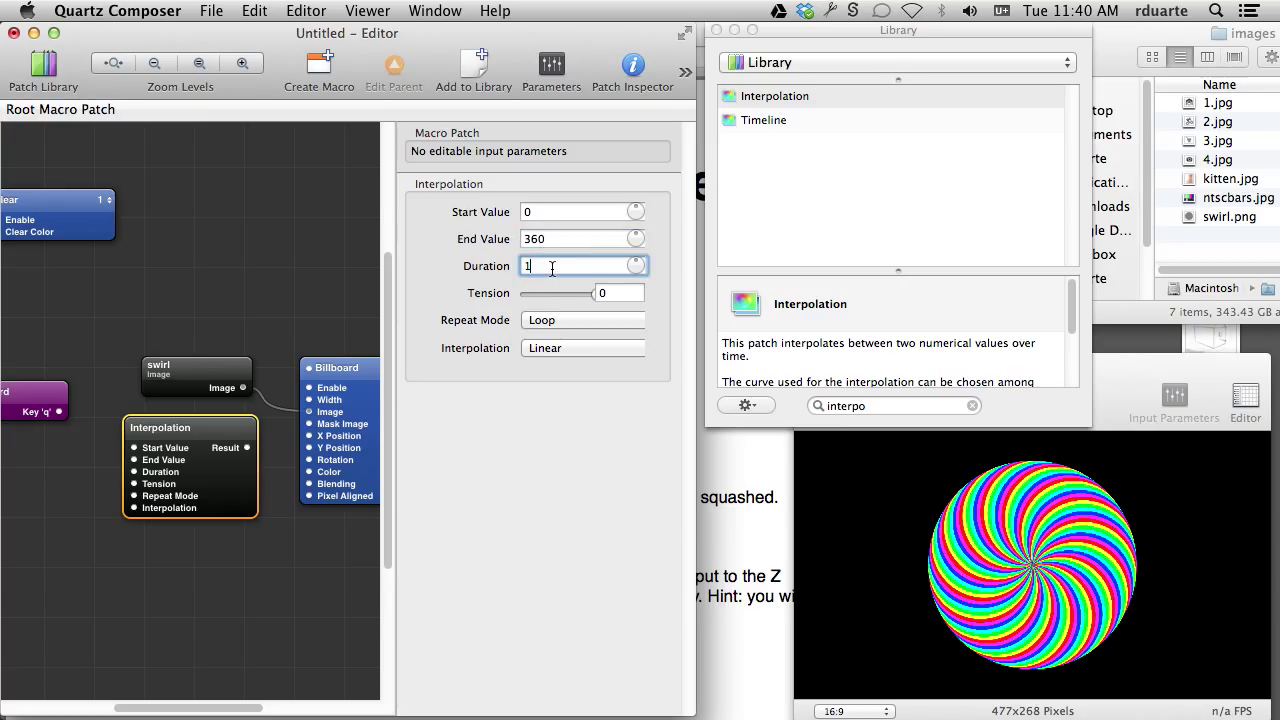
pyautogui.press('Tab')
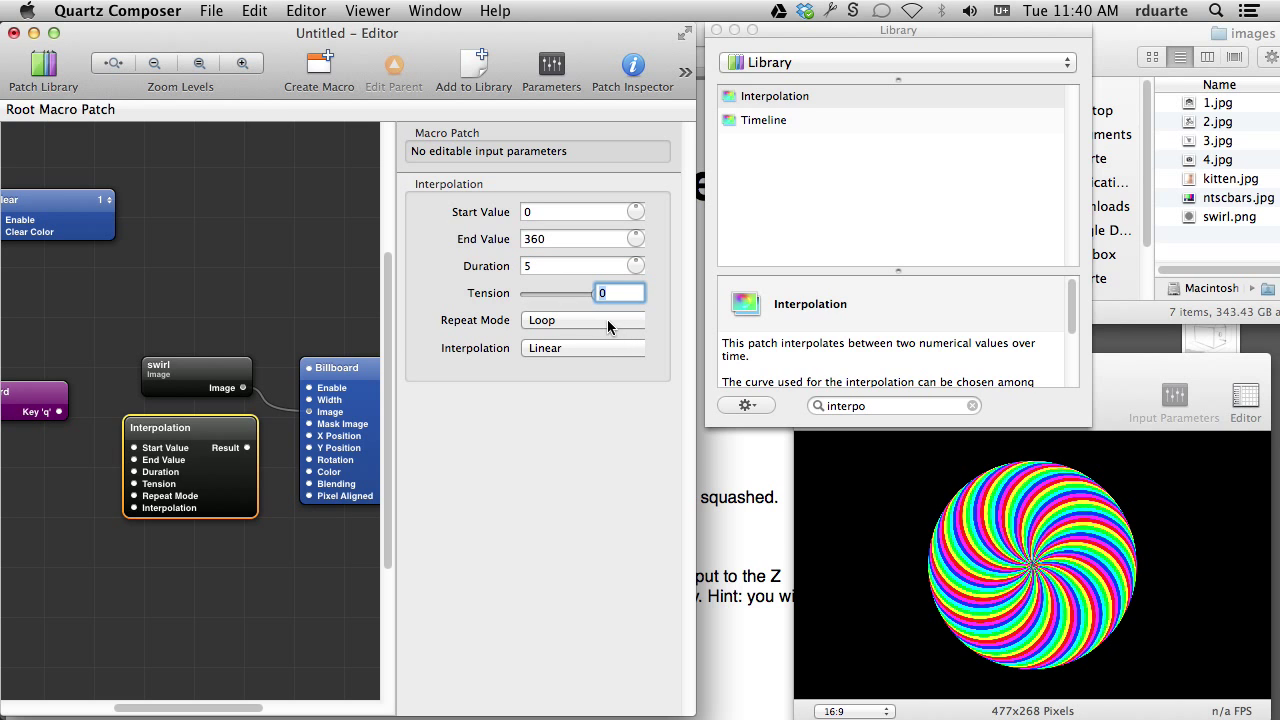
pyautogui.click(294, 266)
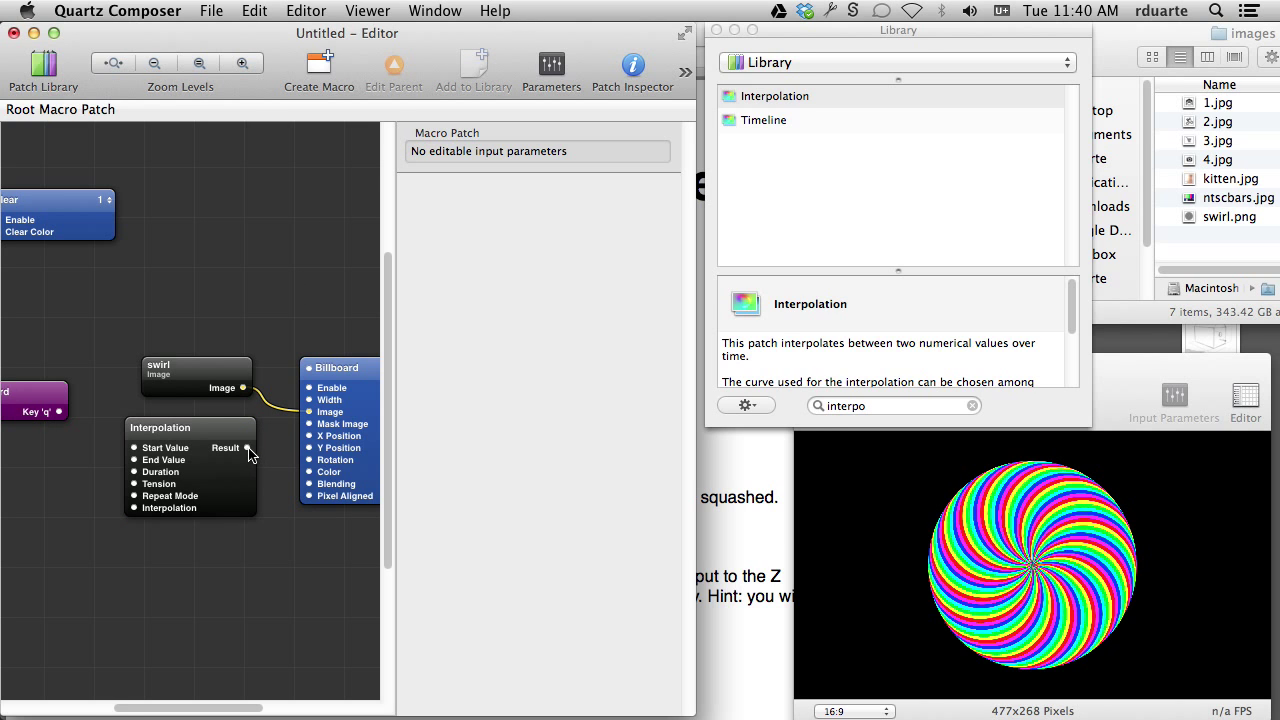
pyautogui.moveTo(292, 437); pyautogui.dragTo(309, 459)
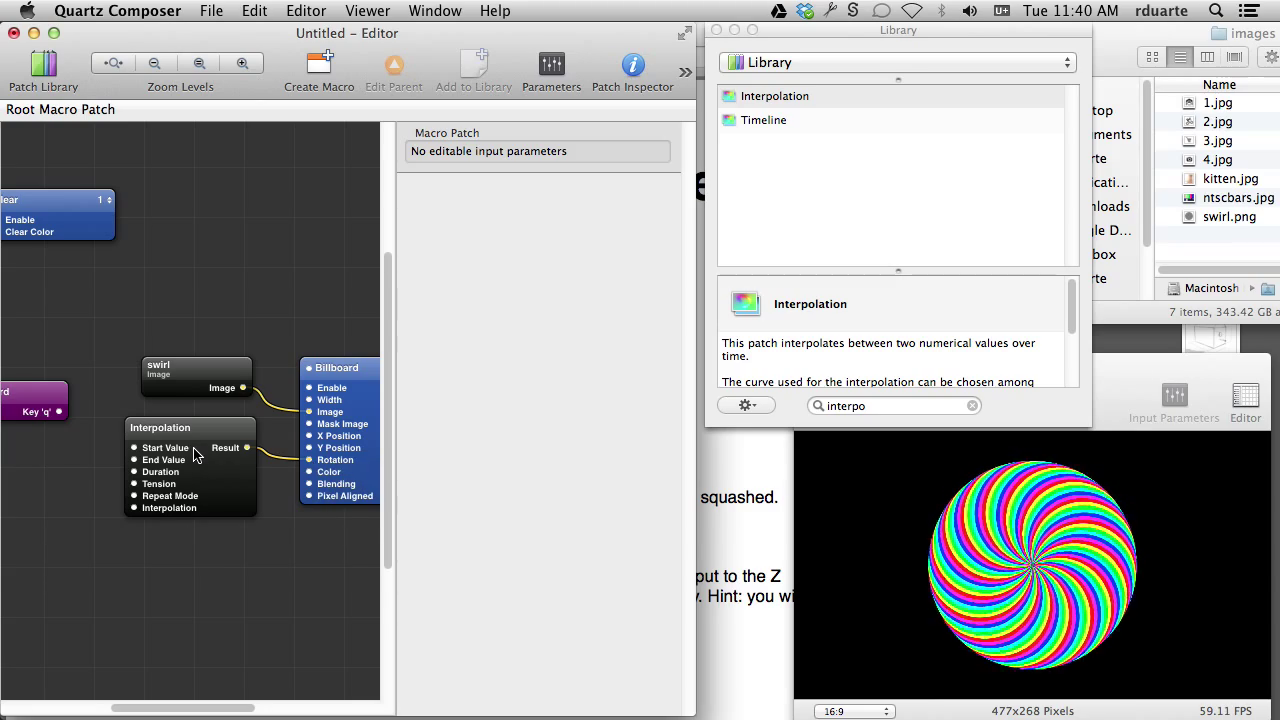
# Reverse the rotation by setting the Interpolation's Start Value to 360 and End Value to 0, and hide the parameters.
pyautogui.click(196, 455)
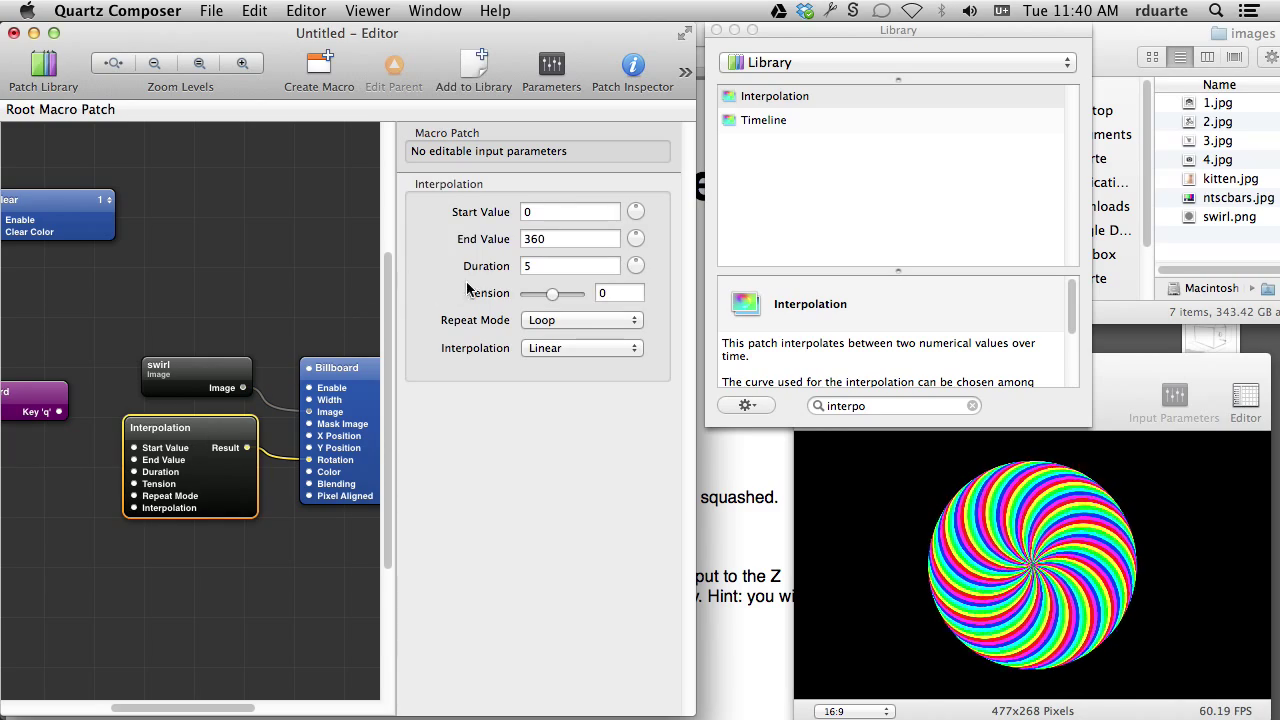
pyautogui.click(546, 210)
pyautogui.write('360')
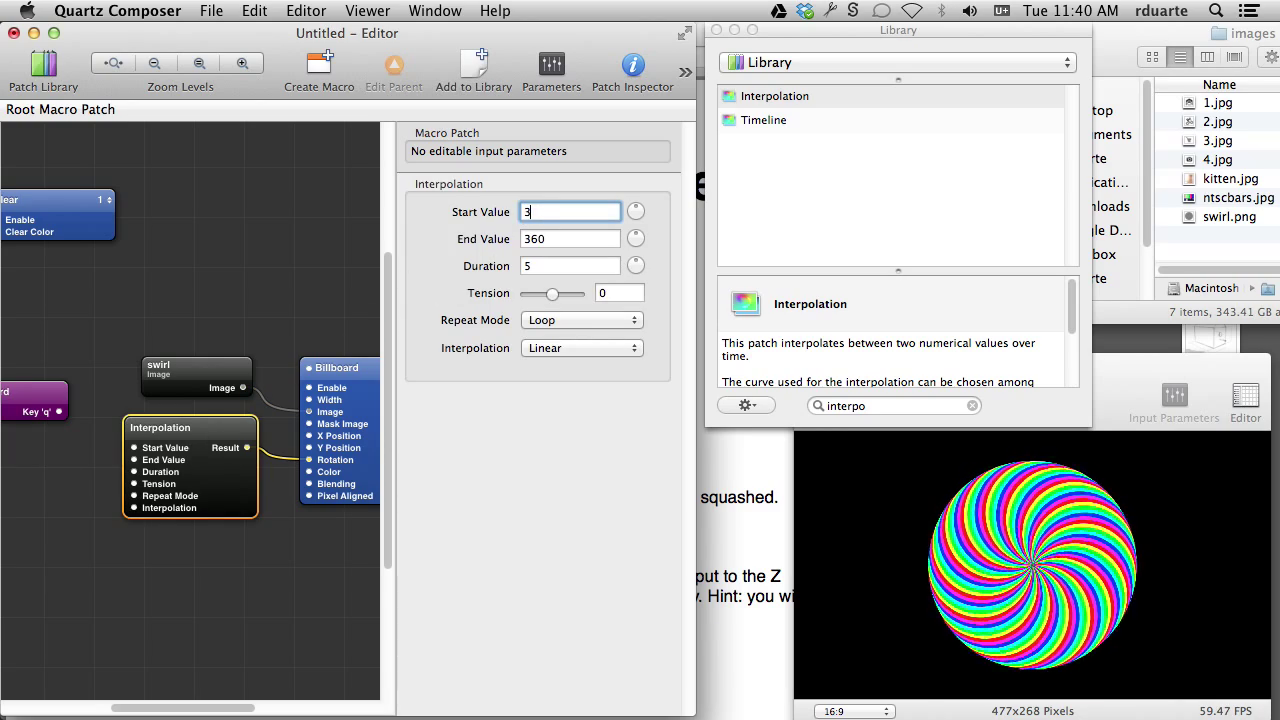
pyautogui.press('Tab')
pyautogui.write('0')
pyautogui.press('Tab')
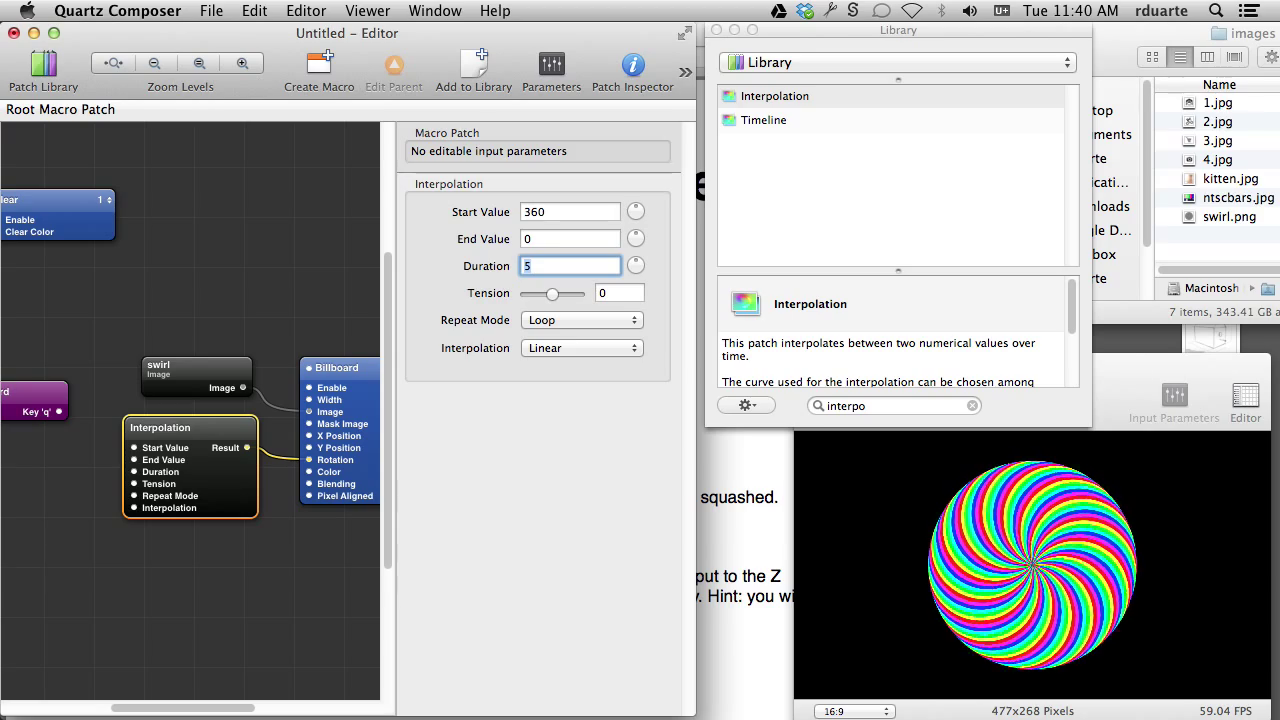
pyautogui.click(277, 308)
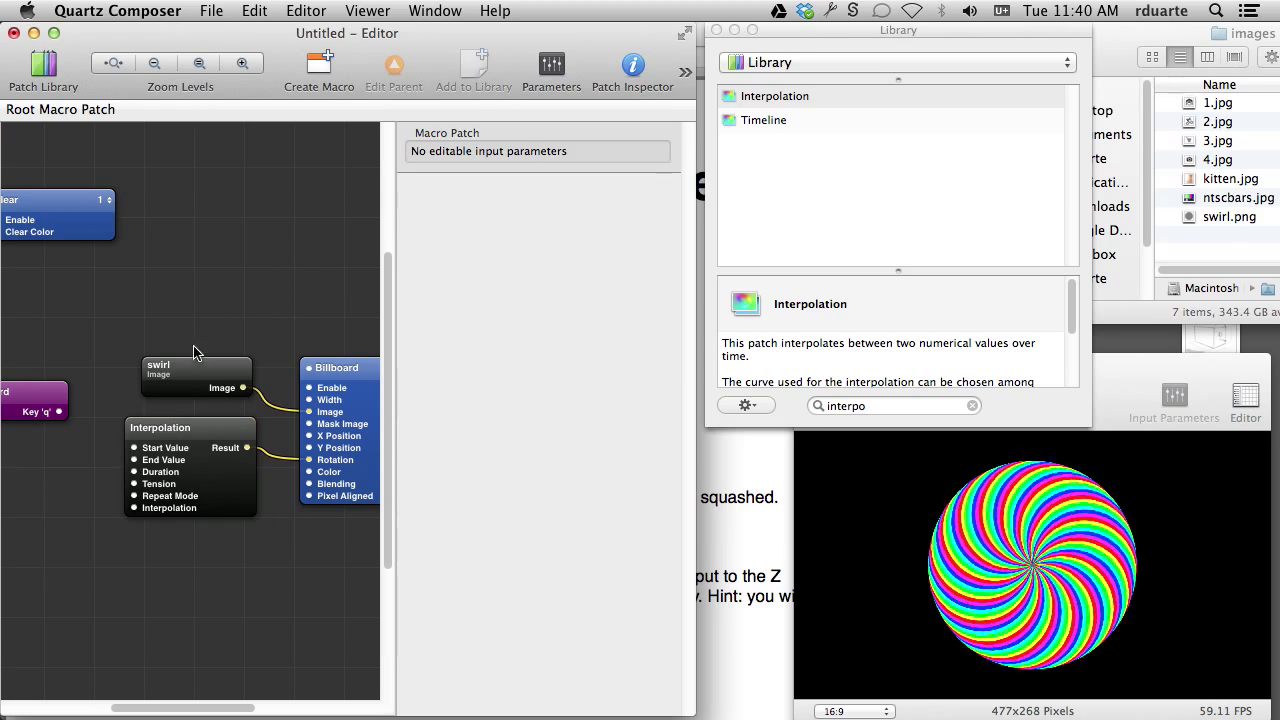
pyautogui.click(551, 68)
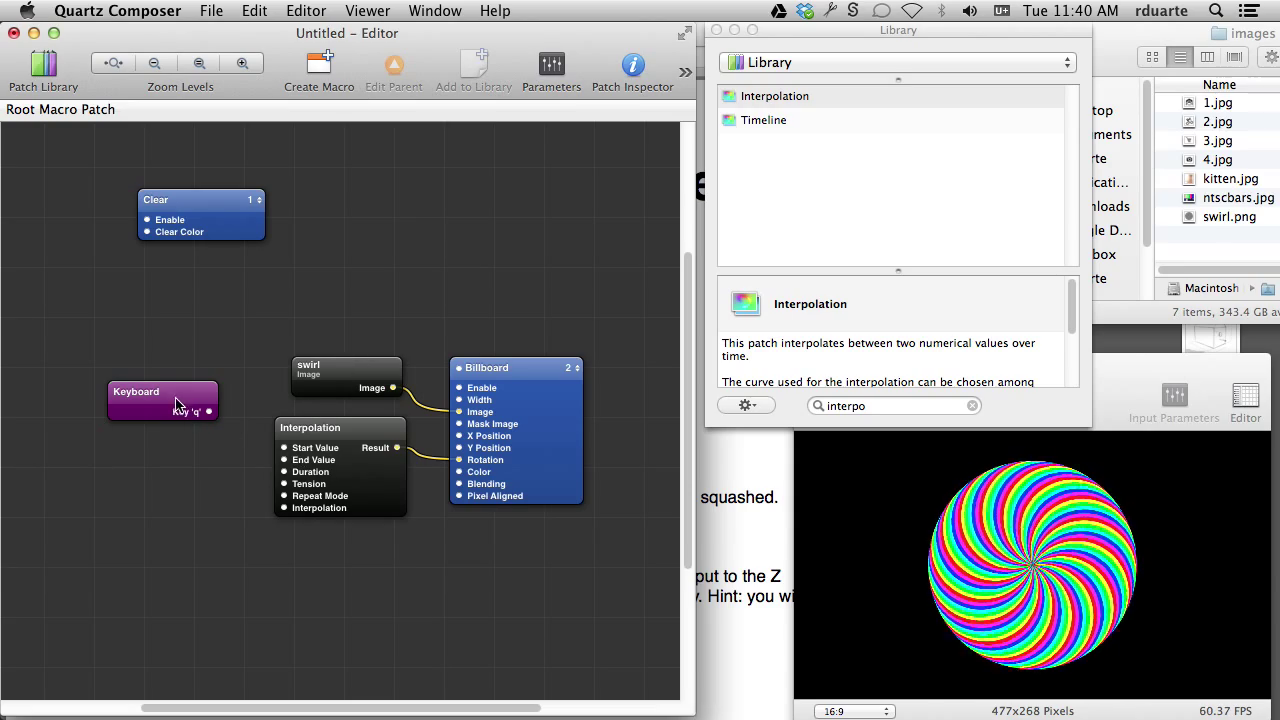
# Move the Keyboard patch level with the Interpolation patch and check the swirl's rotation in the viewer.
pyautogui.moveTo(180, 404); pyautogui.dragTo(162, 440)
pyautogui.click(888, 524)
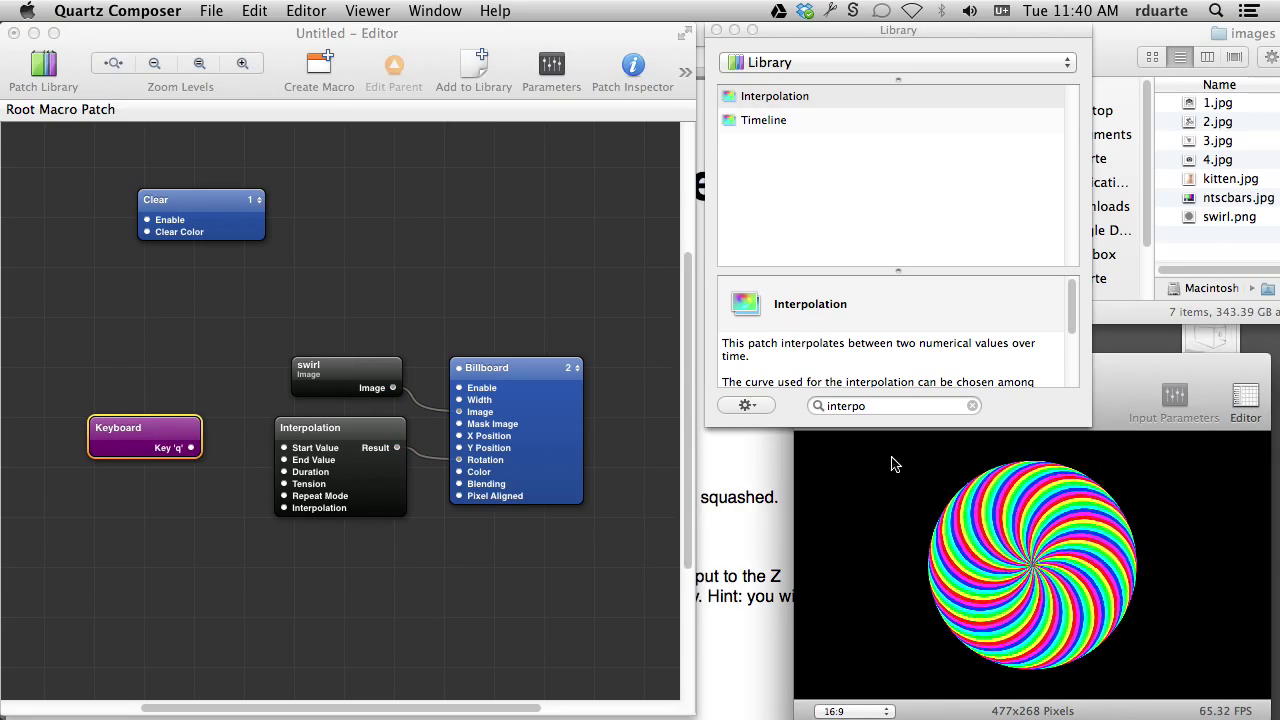
pyautogui.moveTo(1100, 410); pyautogui.dragTo(1091, 372)
pyautogui.click(856, 448)
pyautogui.click(815, 452)
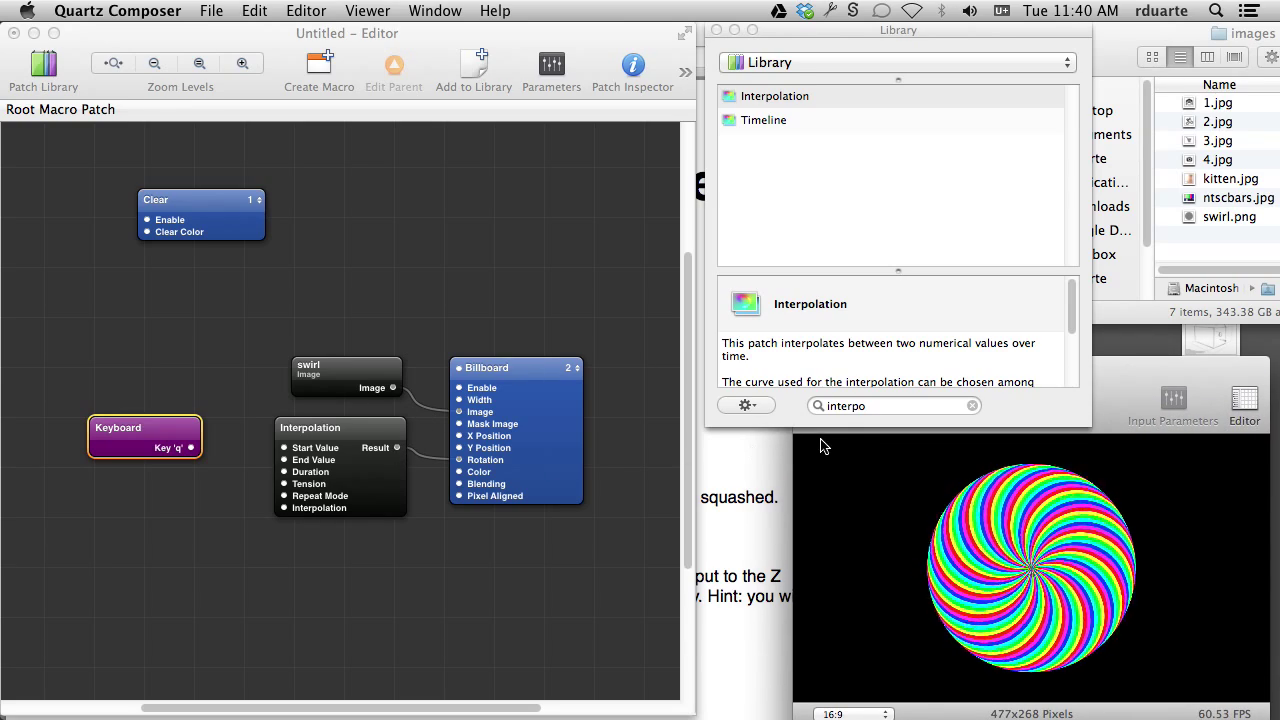
# Change the Interpolation patch's timebase to External and inspect its Patch Time input.
pyautogui.click(310, 442)
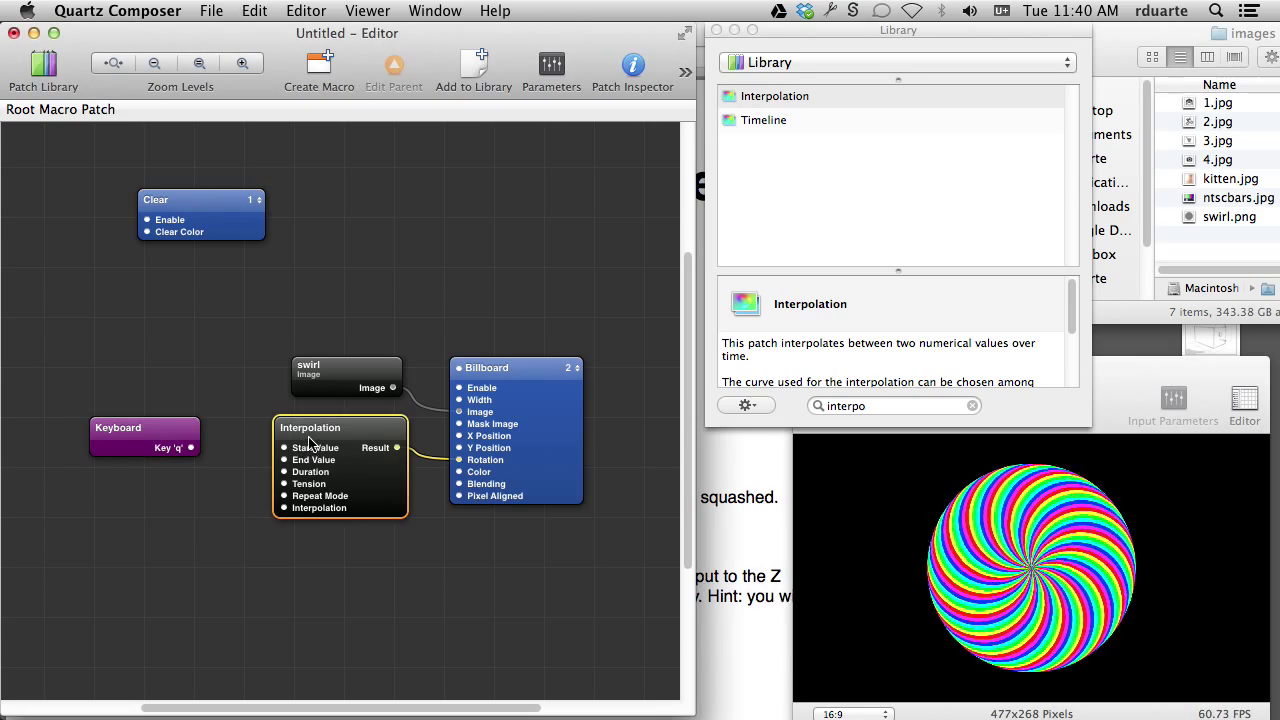
pyautogui.rightClick(314, 432)
pyautogui.moveTo(341, 448)
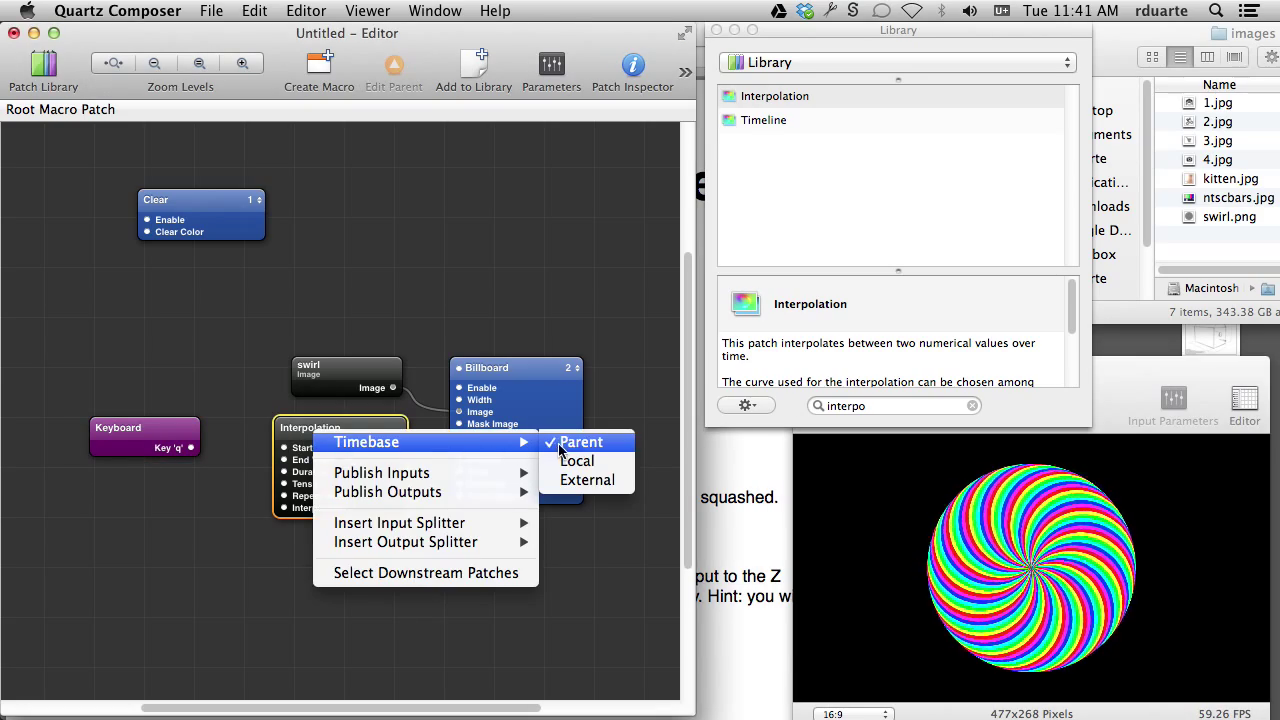
pyautogui.click(588, 482)
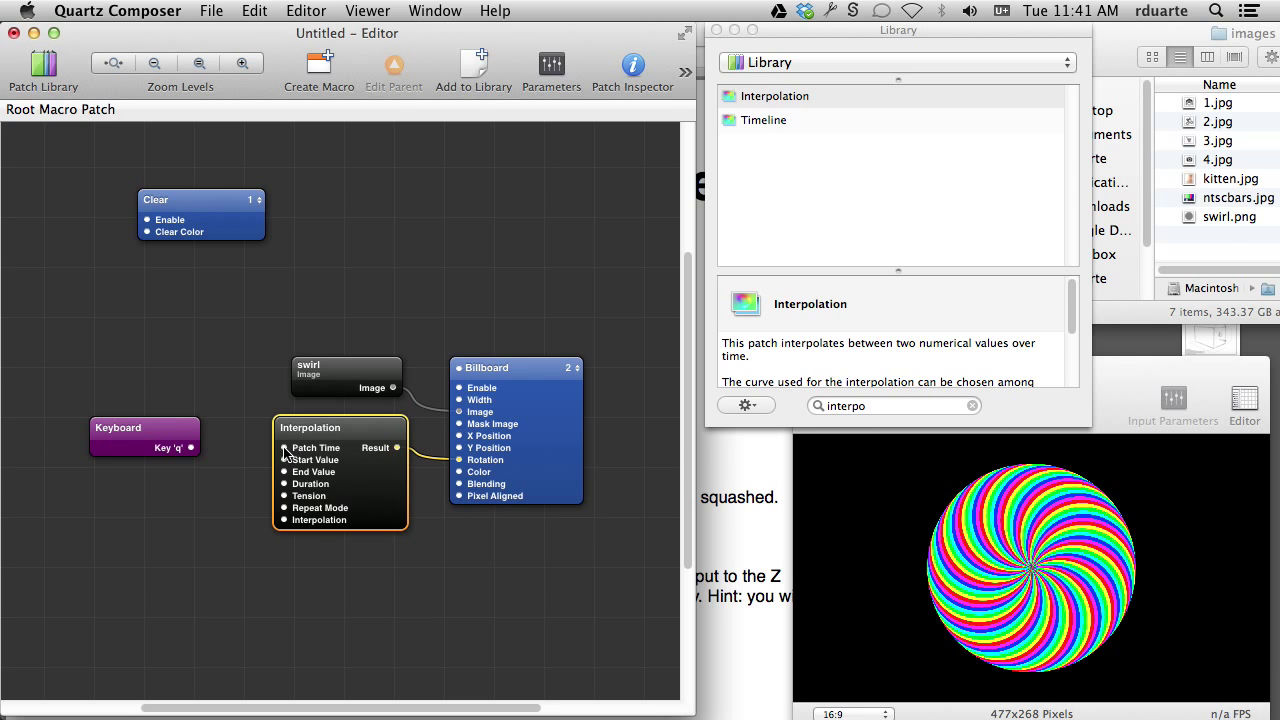
pyautogui.moveTo(285, 451)
# Add a Stop Watch patch between the Keyboard and Interpolation patches and connect its Time output to Patch Time.
pyautogui.click(168, 428)
pyautogui.moveTo(185, 445); pyautogui.dragTo(115, 445)
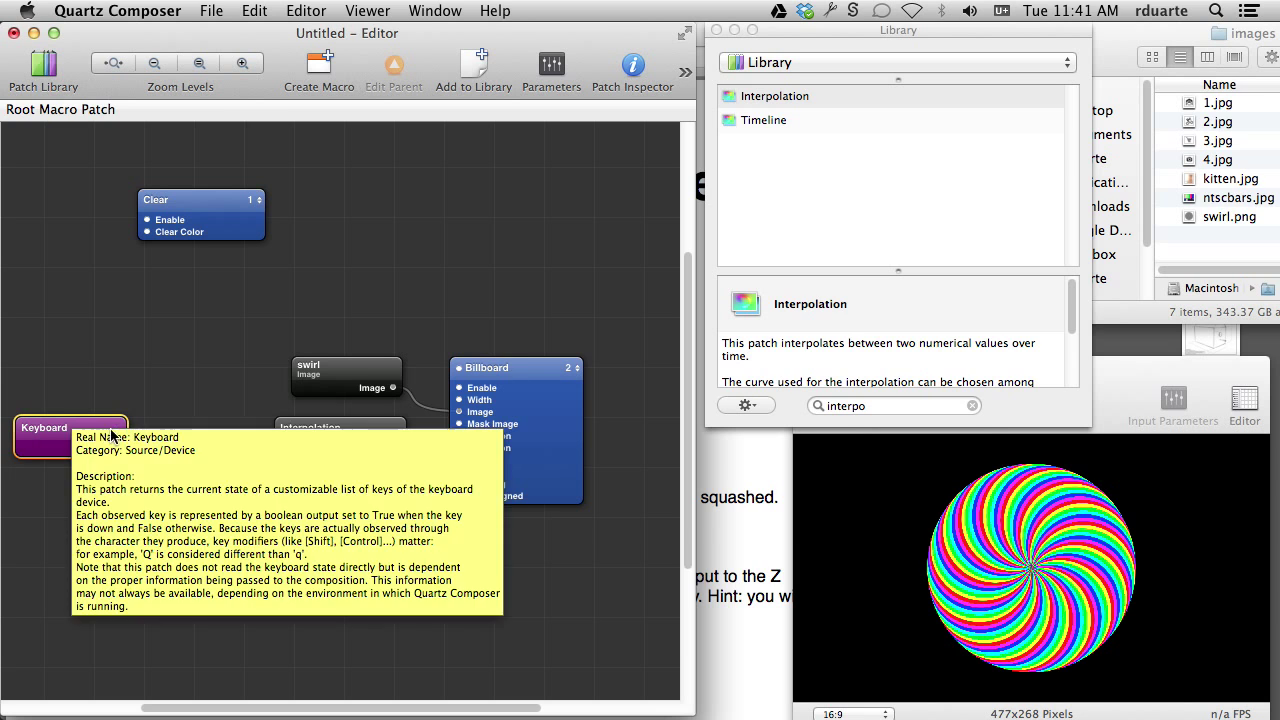
pyautogui.press('super+Return')
pyautogui.write('stop wa')
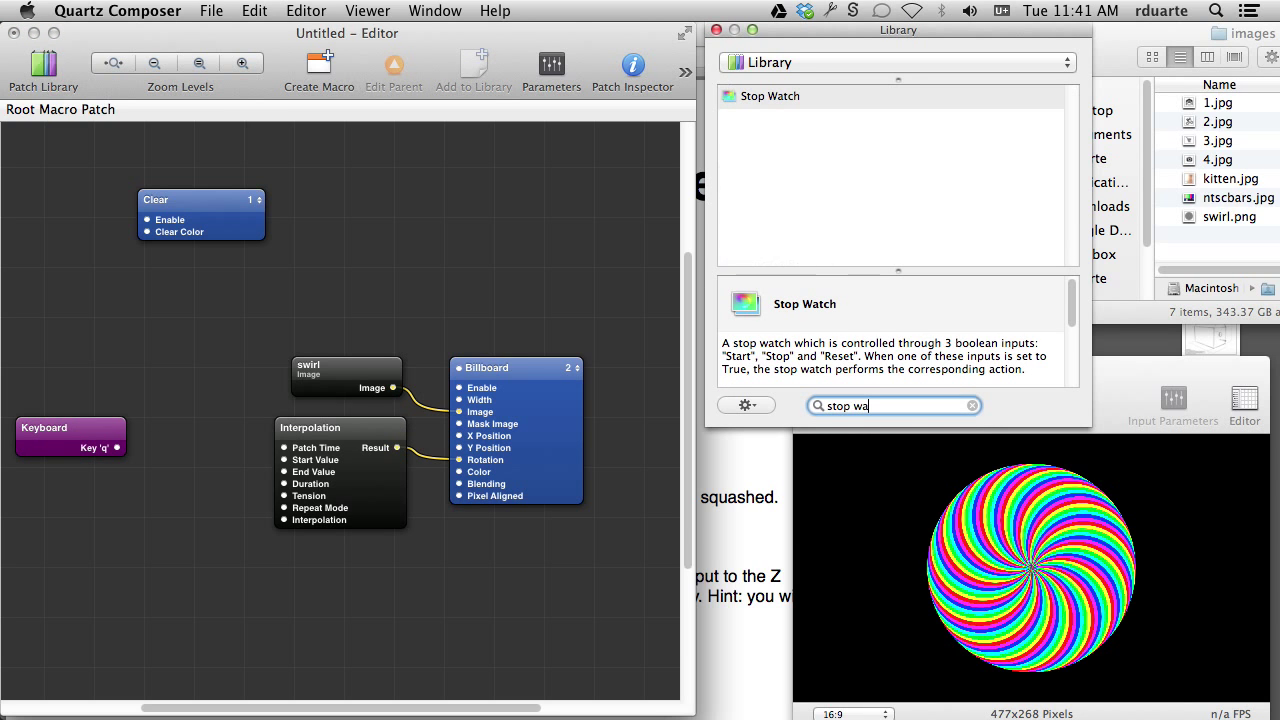
pyautogui.press('Return')
pyautogui.moveTo(300, 440); pyautogui.dragTo(159, 441)
pyautogui.moveTo(284, 452); pyautogui.dragTo(286, 449)
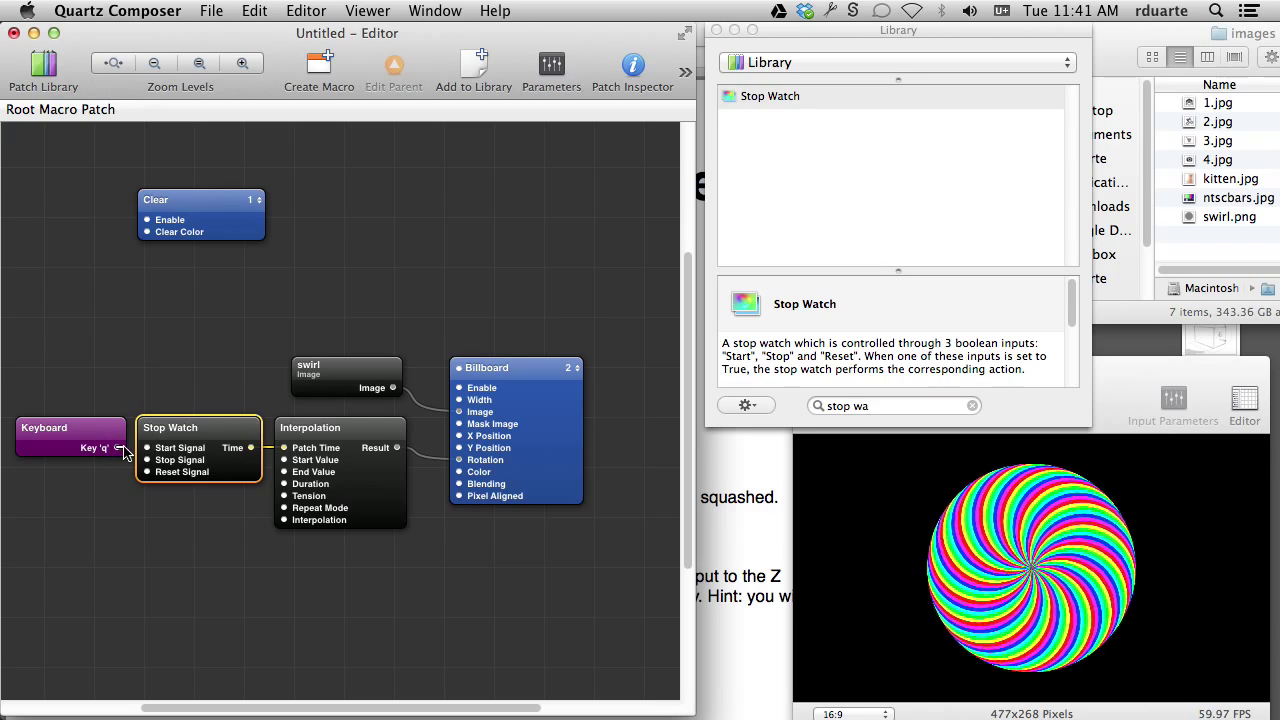
# Connect the Keyboard's q output to the Stop Watch's Start Signal and switch to the viewer for testing.
pyautogui.moveTo(117, 450); pyautogui.dragTo(205, 198)
pyautogui.press('XF86MonBrightnessUp')
pyautogui.click(197, 64)
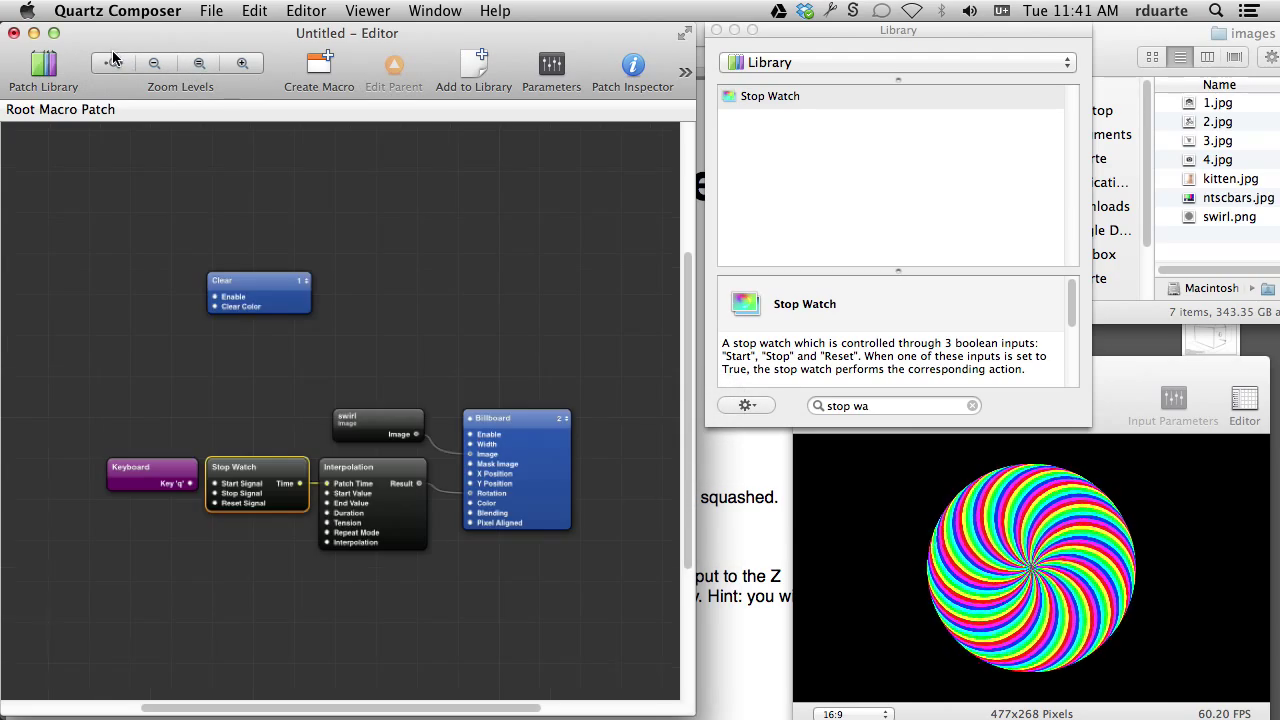
pyautogui.click(242, 63)
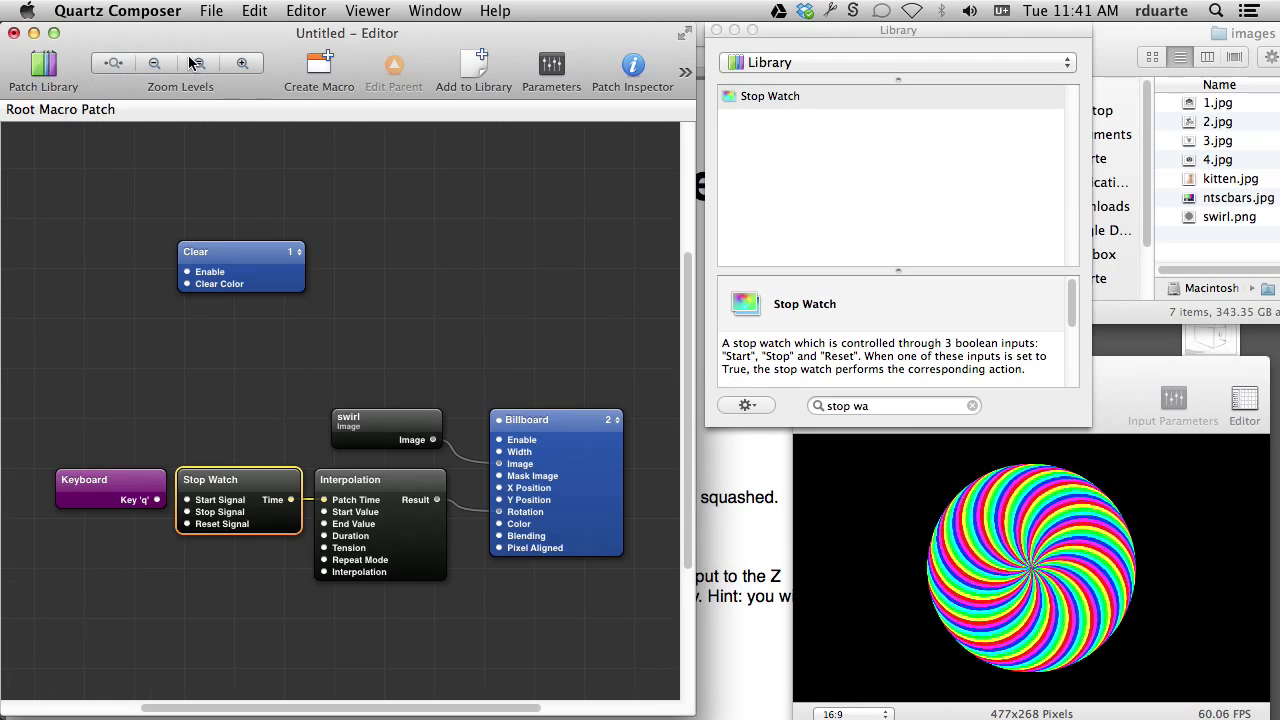
pyautogui.click(870, 440)
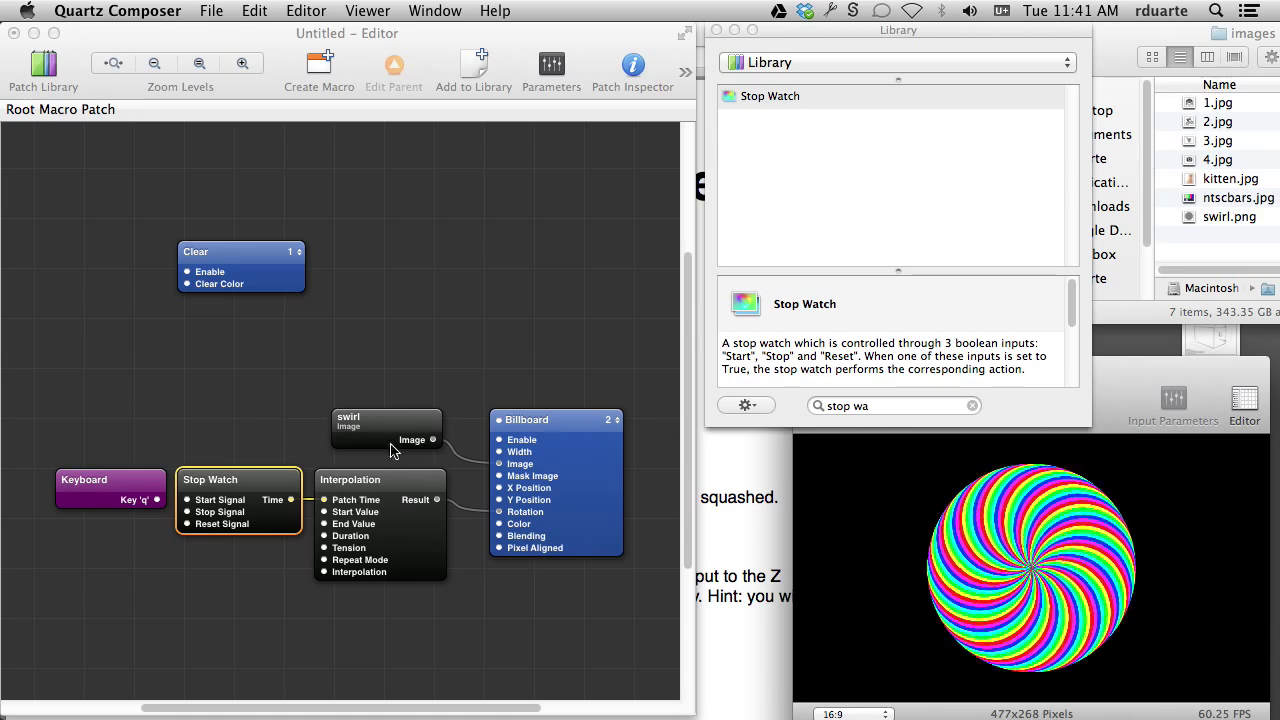
pyautogui.moveTo(159, 497); pyautogui.dragTo(186, 500)
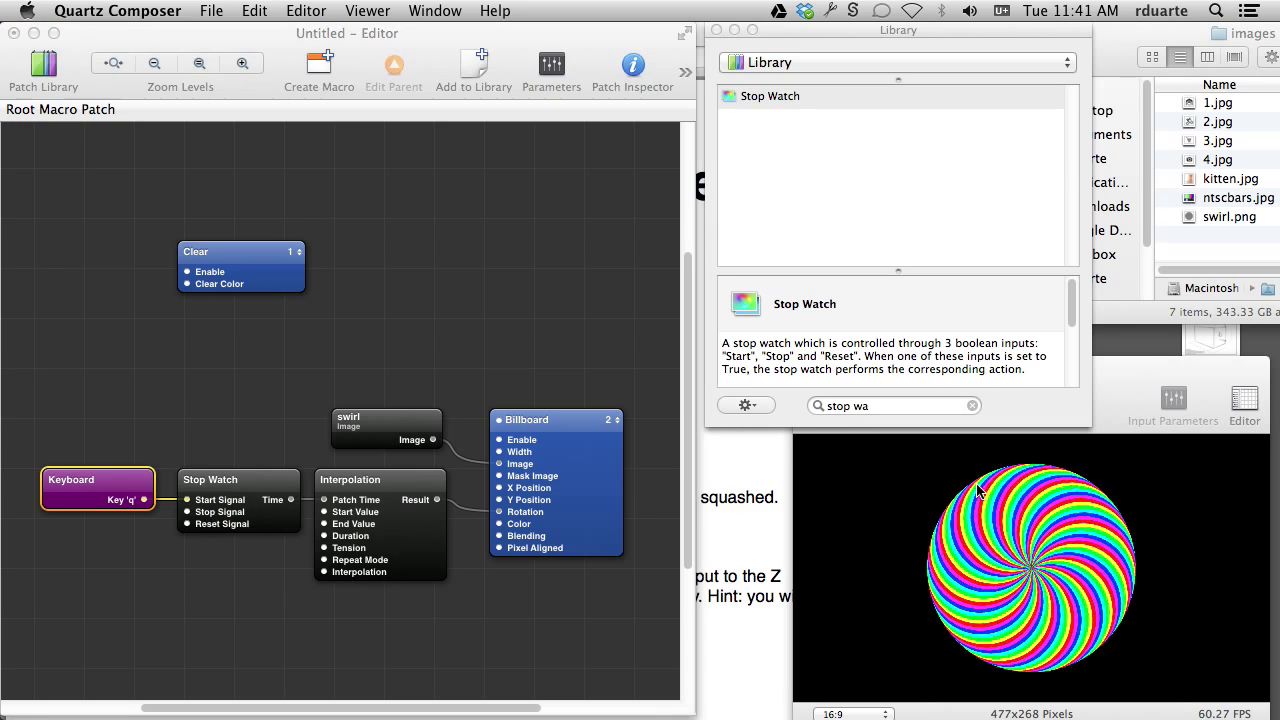
pyautogui.moveTo(1117, 361)
pyautogui.mouseDown()
pyautogui.moveTo(1124, 422)
pyautogui.moveTo(1134, 372)
pyautogui.mouseUp()
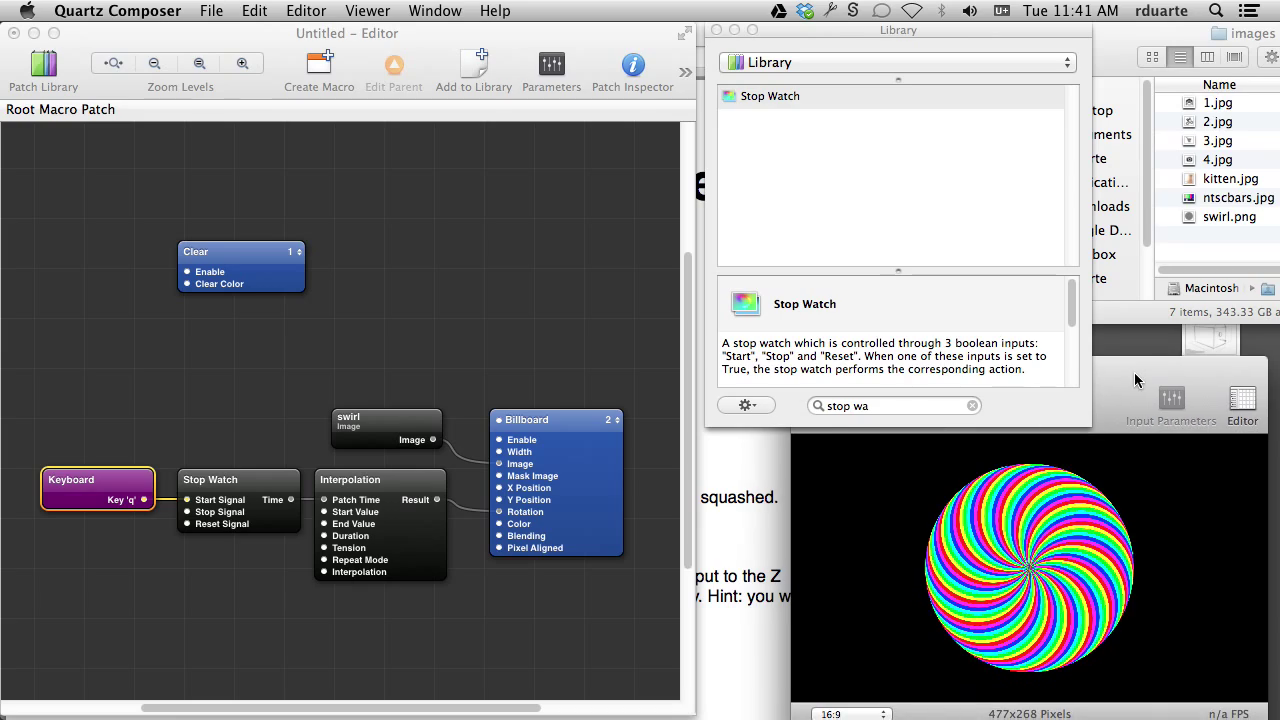
# Move the Keyboard patch farther from the Stop Watch and add r to its keyboard keys.
pyautogui.moveTo(110, 477); pyautogui.dragTo(90, 465)
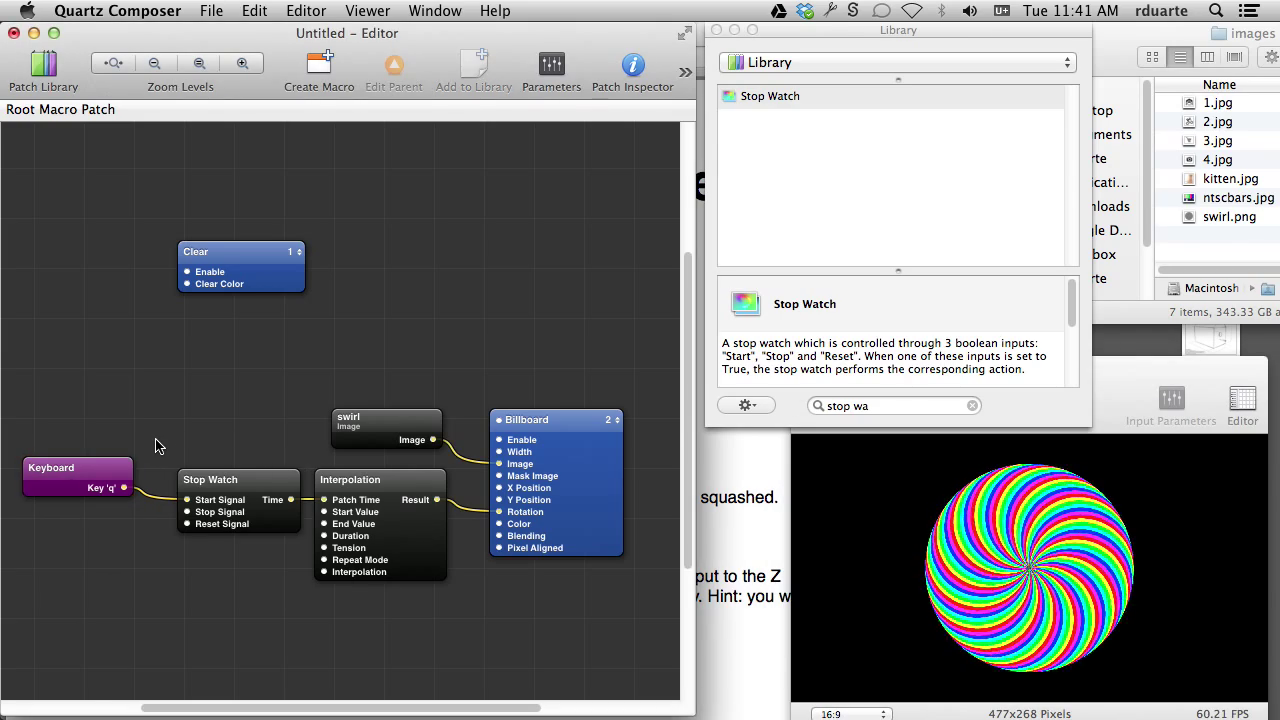
pyautogui.press('super+i')
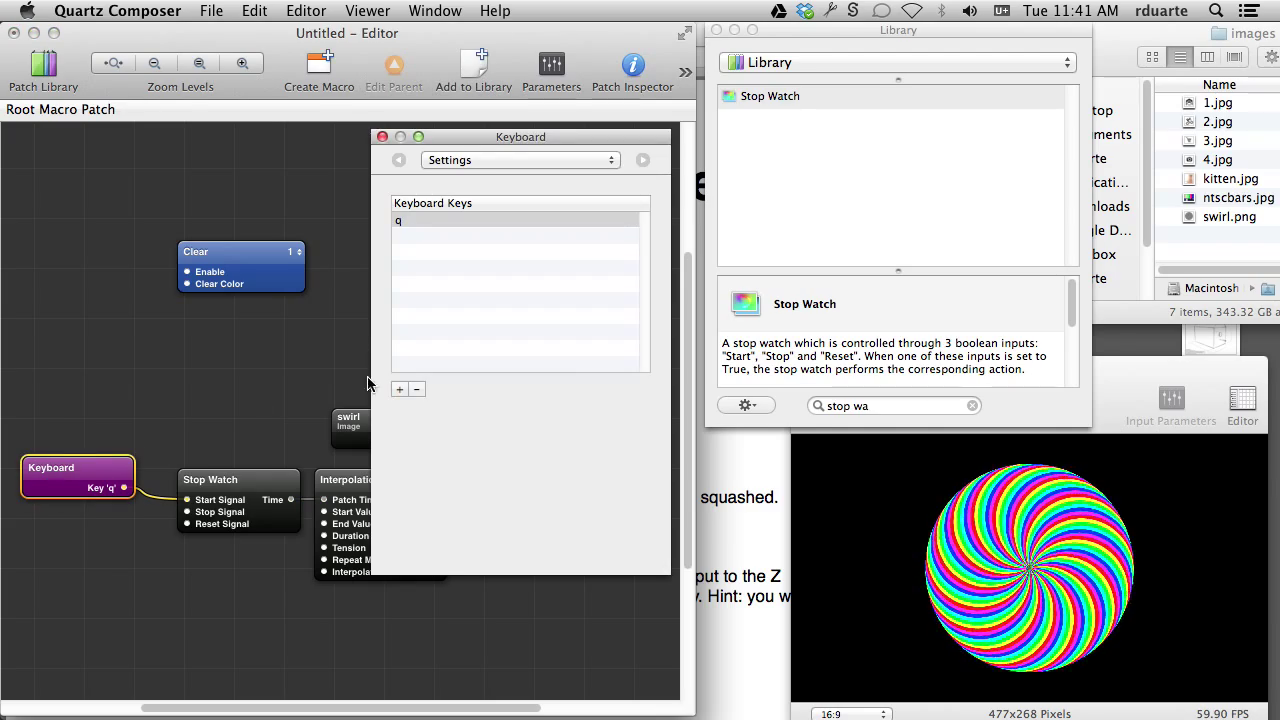
pyautogui.click(399, 389)
pyautogui.write('r')
pyautogui.press('Return')
pyautogui.click(382, 136)
# Connect the Keyboard's r output to the Stop Watch's Stop Signal and Reset Signal, testing r and q in the viewer.
pyautogui.moveTo(124, 500); pyautogui.dragTo(187, 511)
pyautogui.click(903, 496)
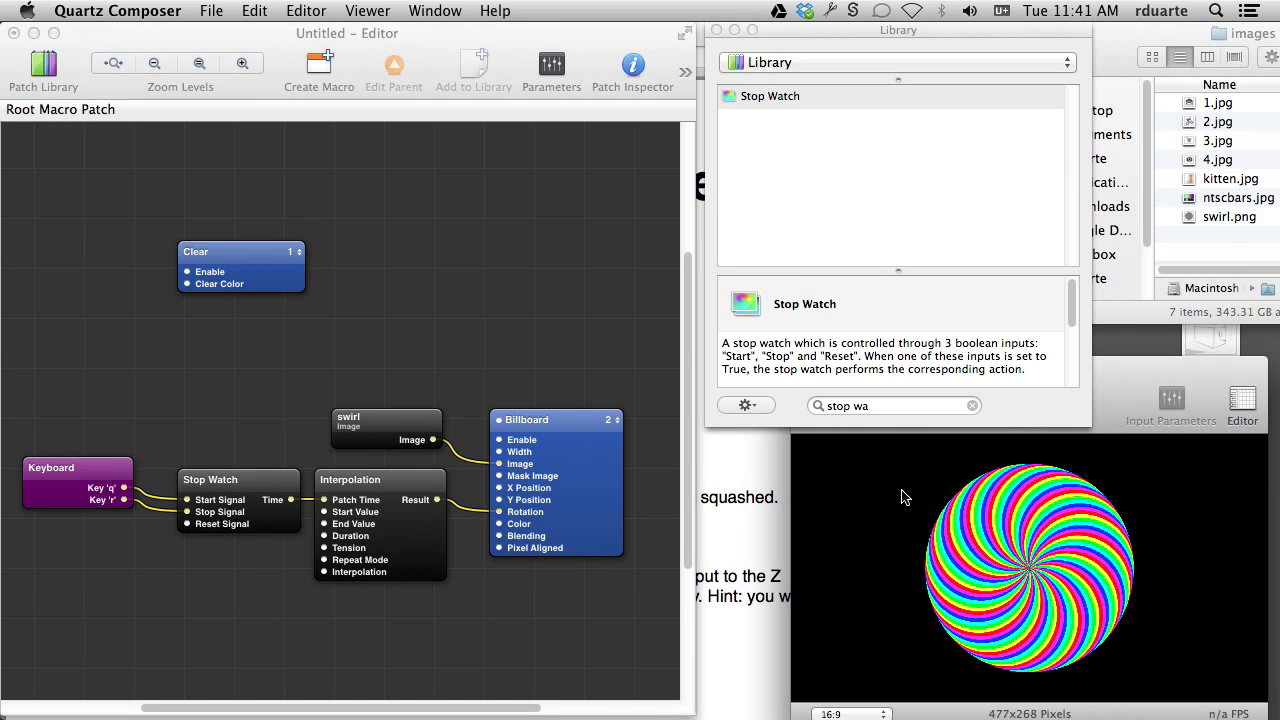
pyautogui.moveTo(124, 500); pyautogui.dragTo(186, 524)
pyautogui.click(1025, 568)
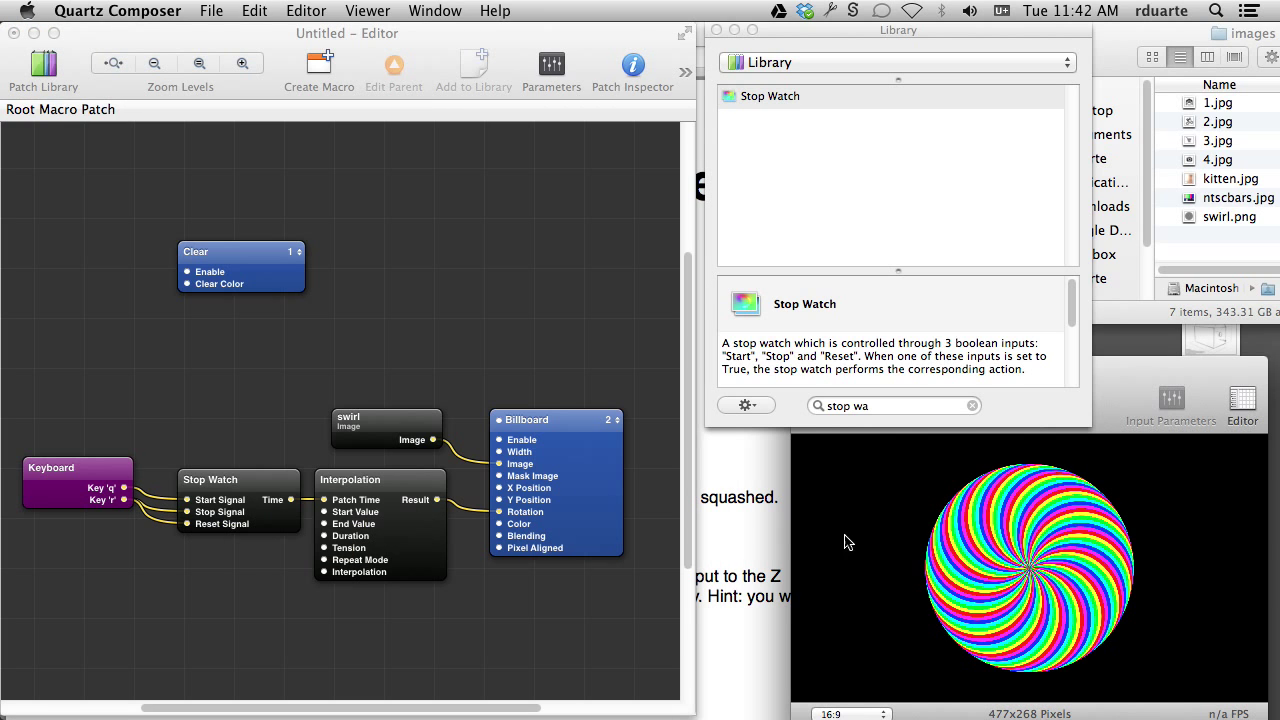
pyautogui.press('r')
pyautogui.press('q')
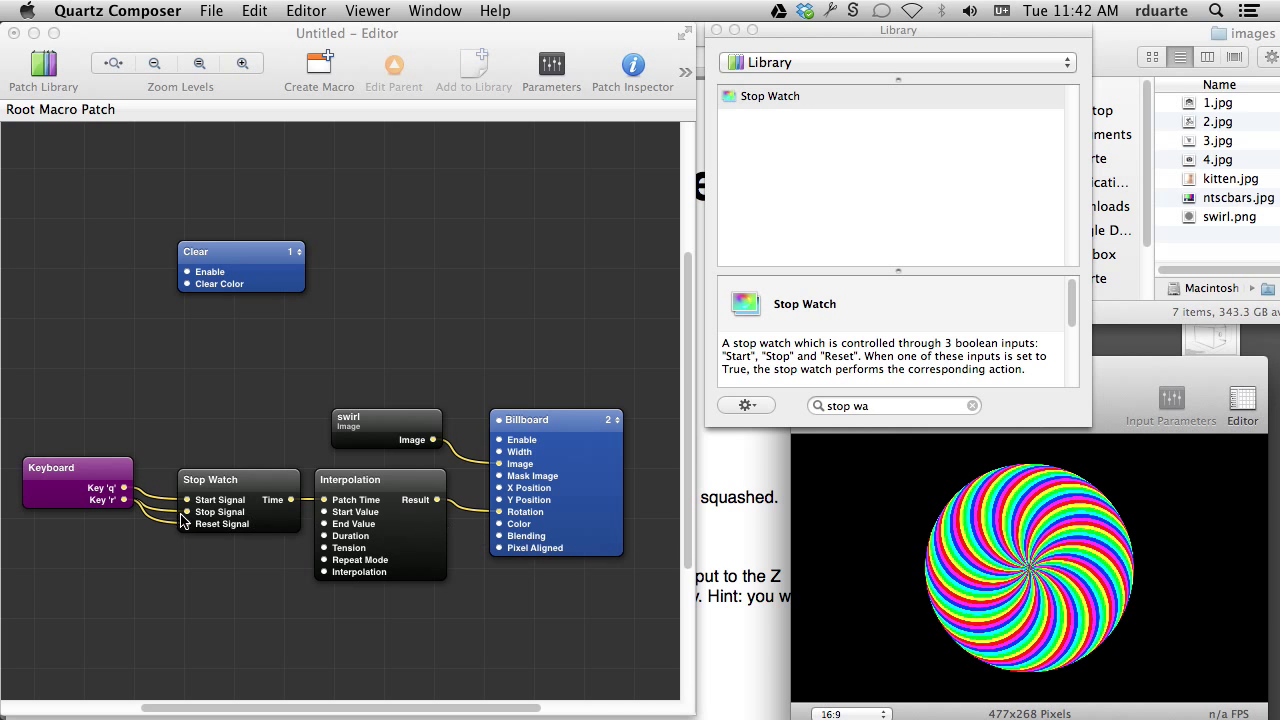
pyautogui.click(355, 502)
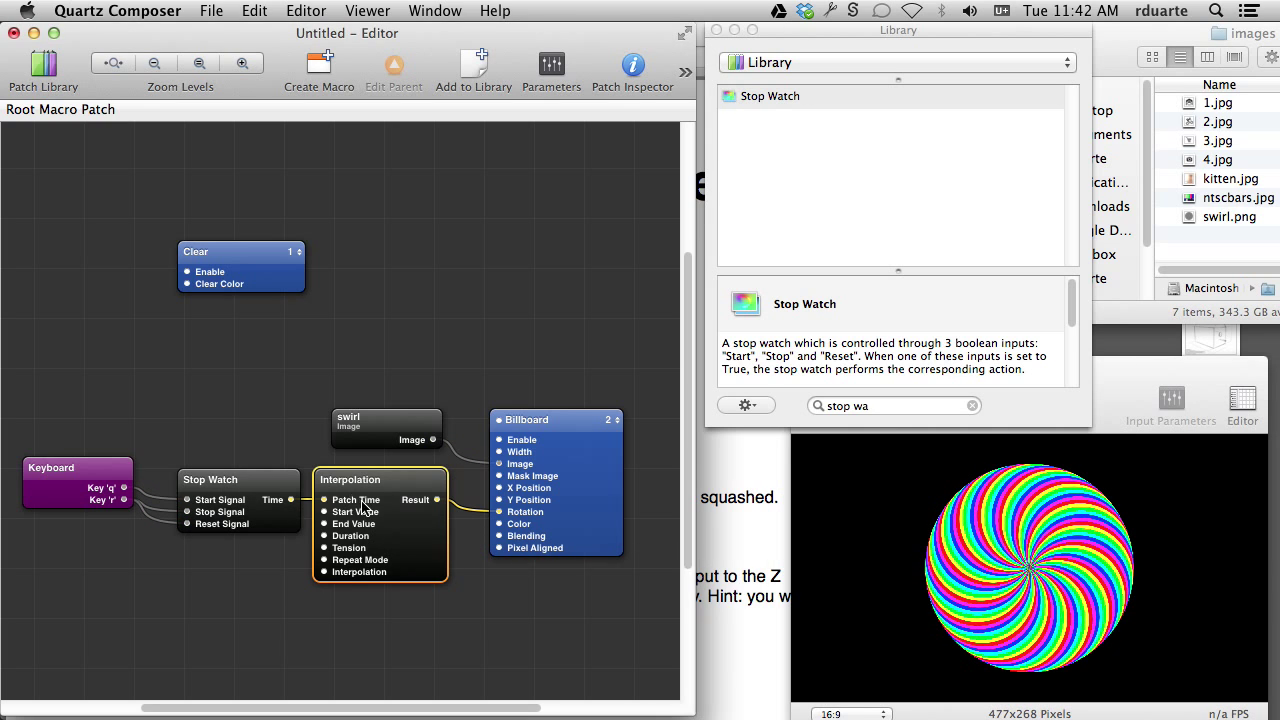
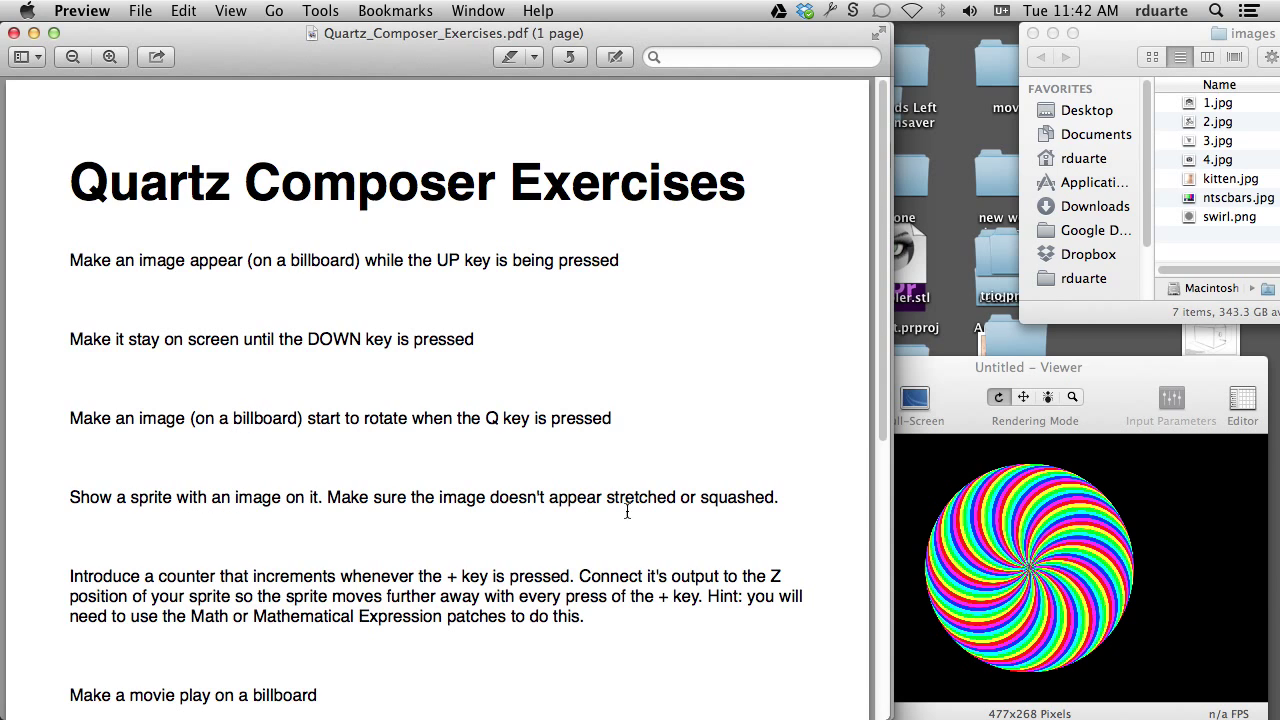
# Return to Quartz Composer and delete every patch of the swirl exercise, keeping only Clear.
pyautogui.press('super+Tab')
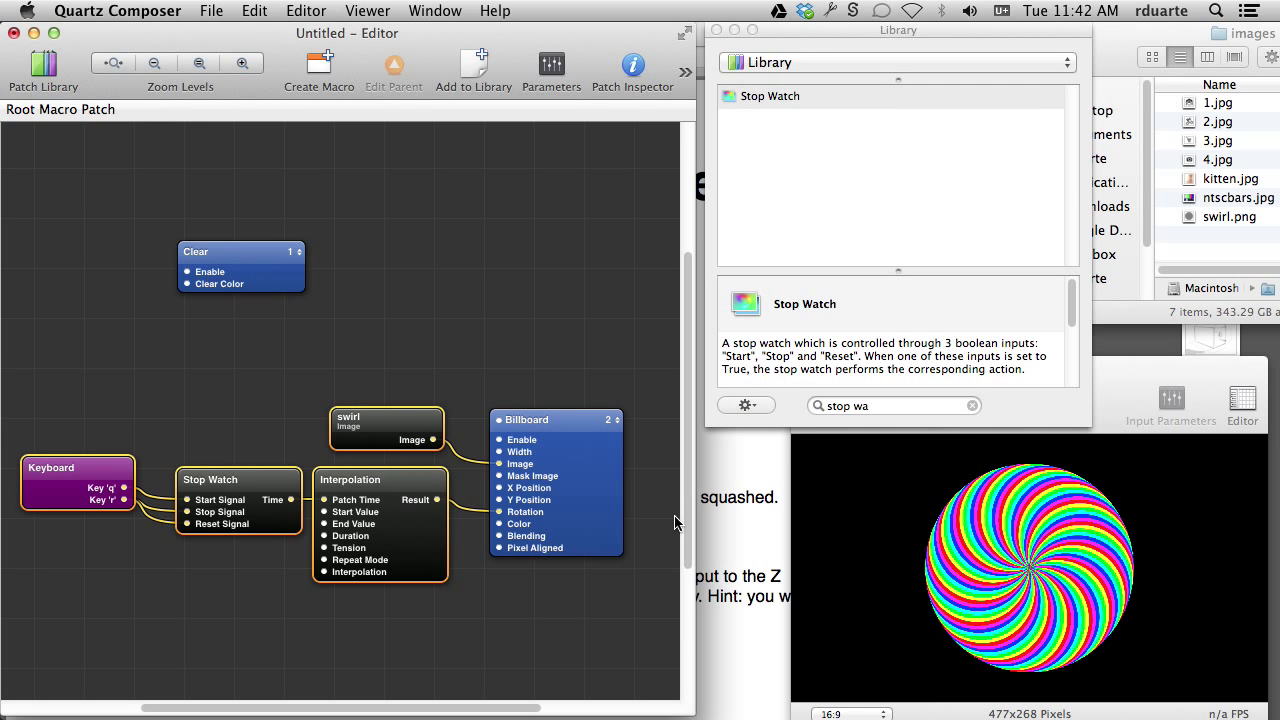
pyautogui.moveTo(480, 372); pyautogui.dragTo(86, 557)
pyautogui.press('Delete')
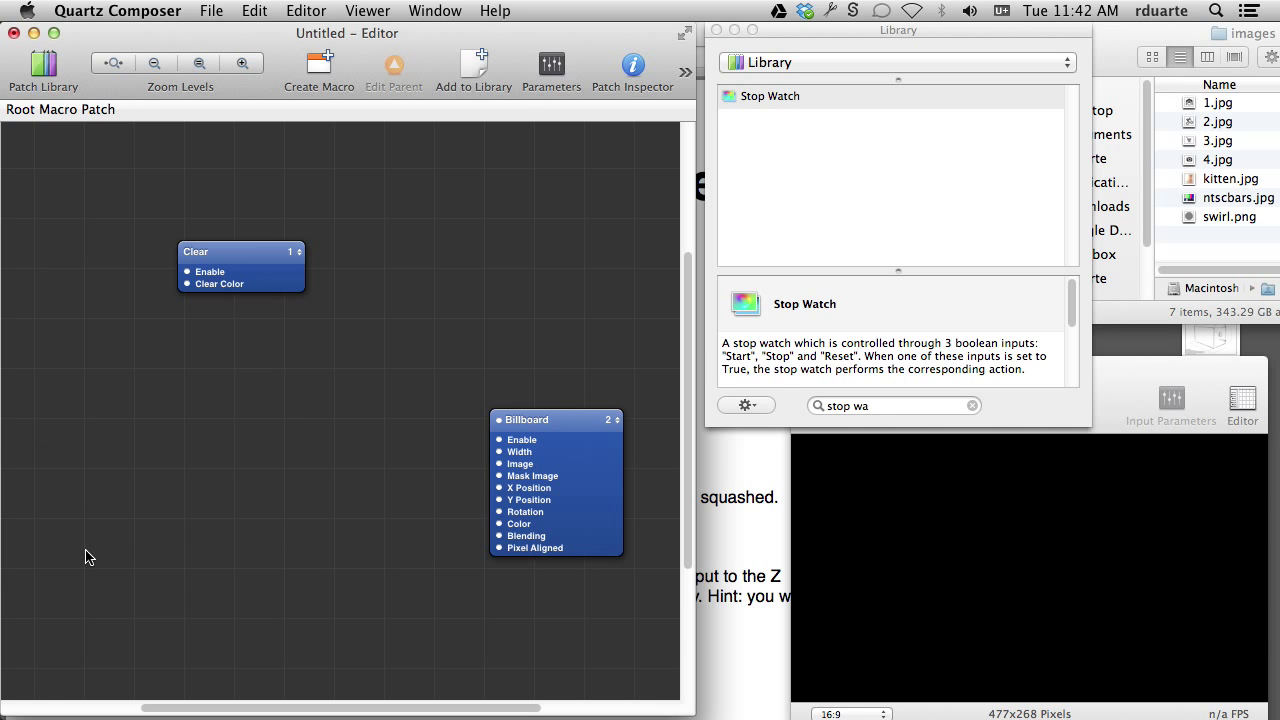
pyautogui.moveTo(166, 543); pyautogui.dragTo(666, 483)
pyautogui.press('Delete')
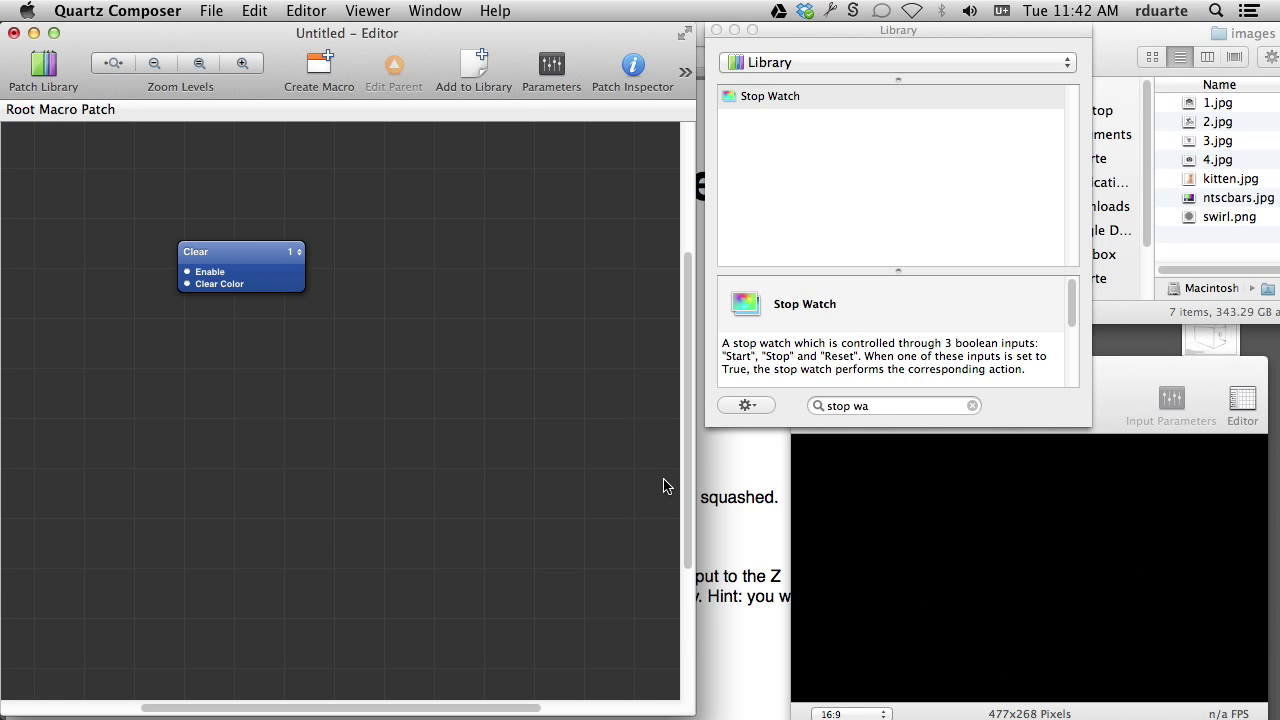
# Bring ntscbars.jpg into the composition and place a Sprite patch beside it.
pyautogui.click(1256, 180)
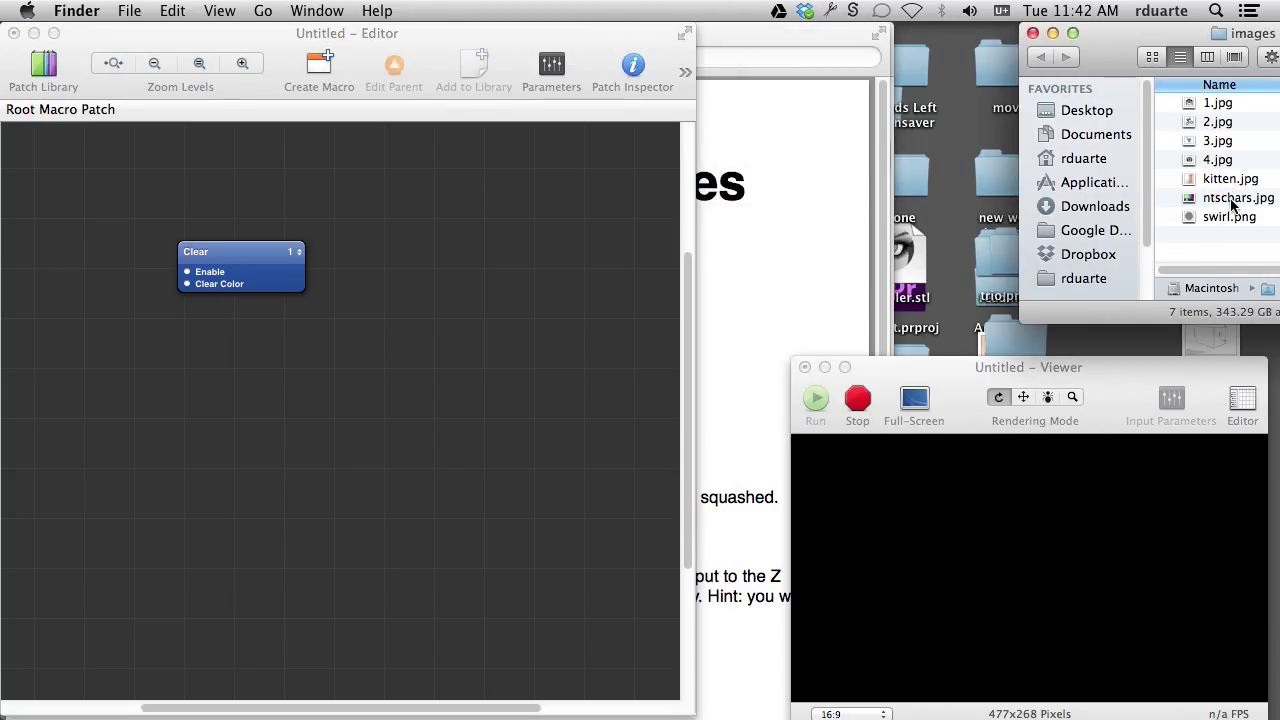
pyautogui.moveTo(1226, 198); pyautogui.dragTo(329, 371)
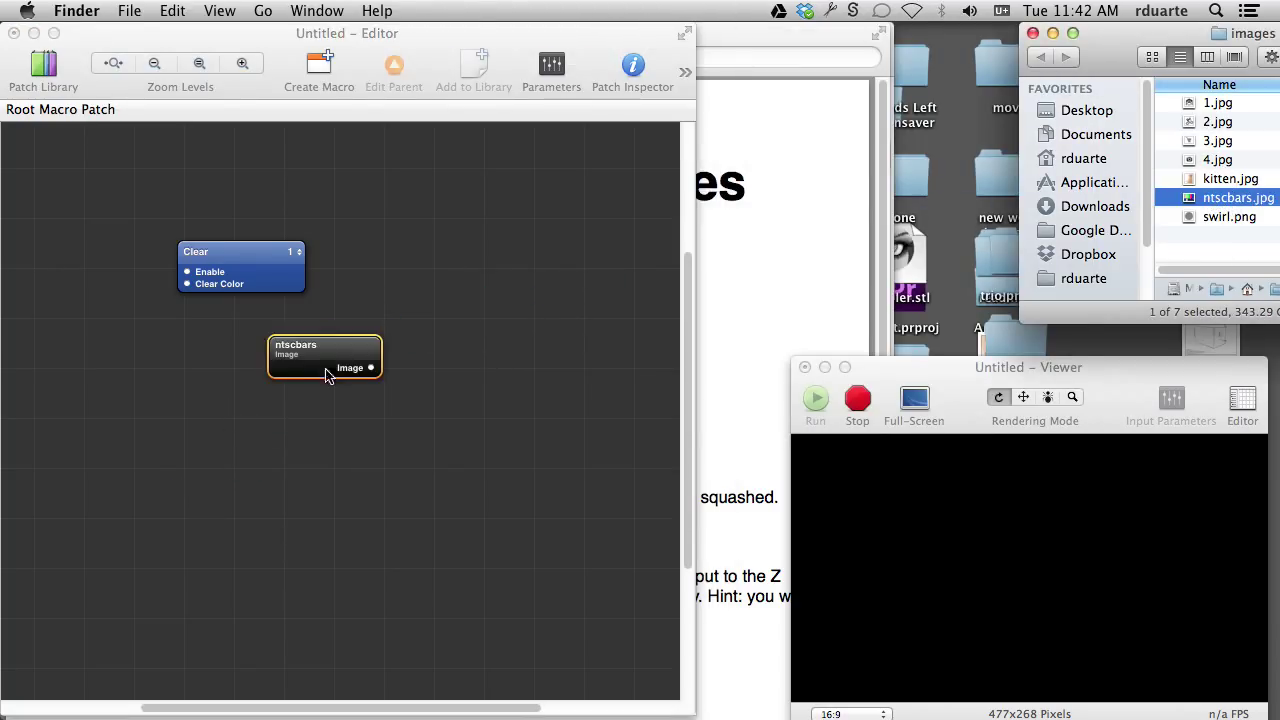
pyautogui.click(563, 277)
pyautogui.press('super+Return')
pyautogui.write('sprite')
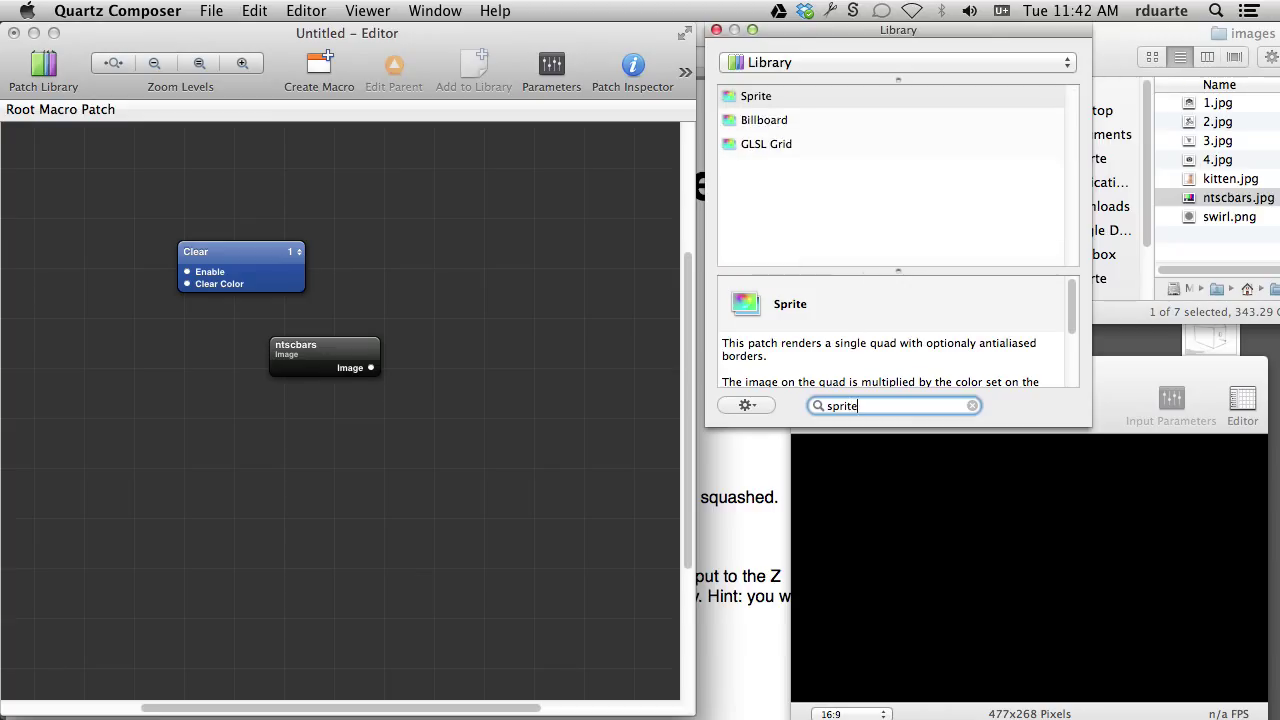
pyautogui.press('Return')
pyautogui.moveTo(336, 420); pyautogui.dragTo(460, 276)
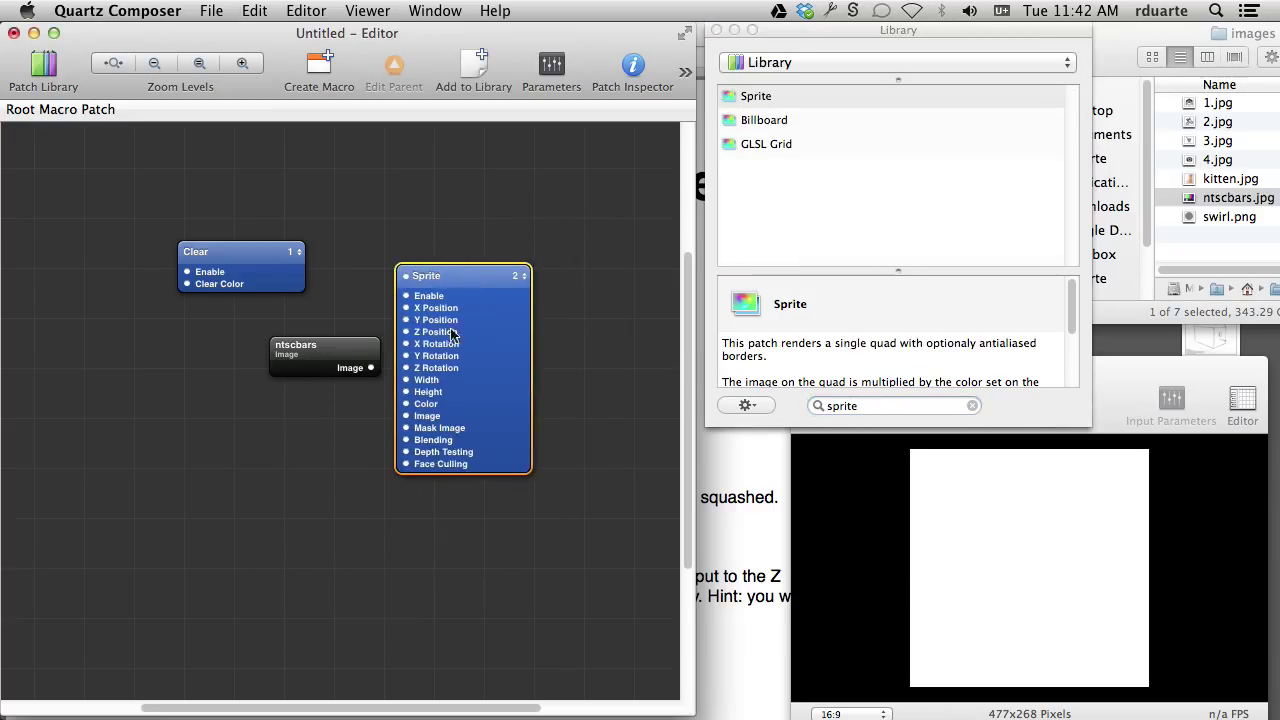
# Lower the viewer window, switch its rendering mode to editing, and shift the sprite left of centre.
pyautogui.moveTo(1100, 380); pyautogui.dragTo(1089, 430)
pyautogui.click(1012, 448)
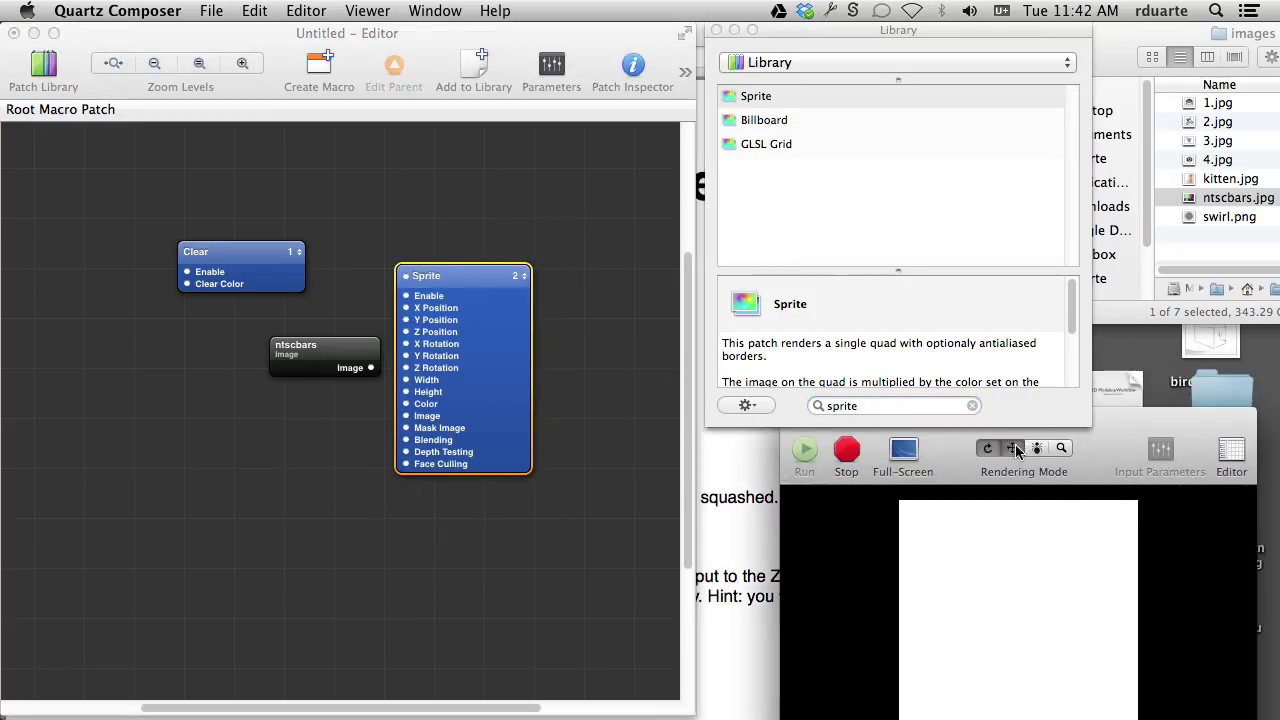
pyautogui.moveTo(1030, 527); pyautogui.dragTo(900, 535)
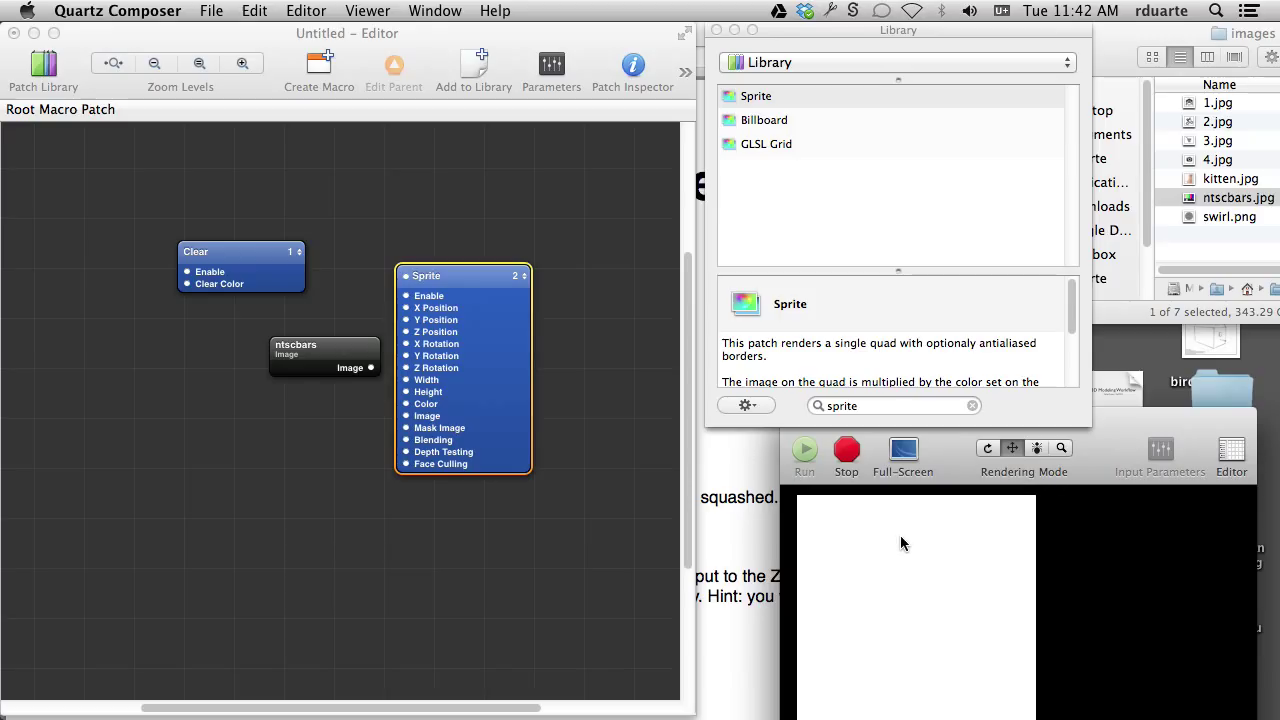
# Set the Sprite patch's Width and Height to 0.4.
pyautogui.click(427, 361)
pyautogui.doubleClick(408, 384)
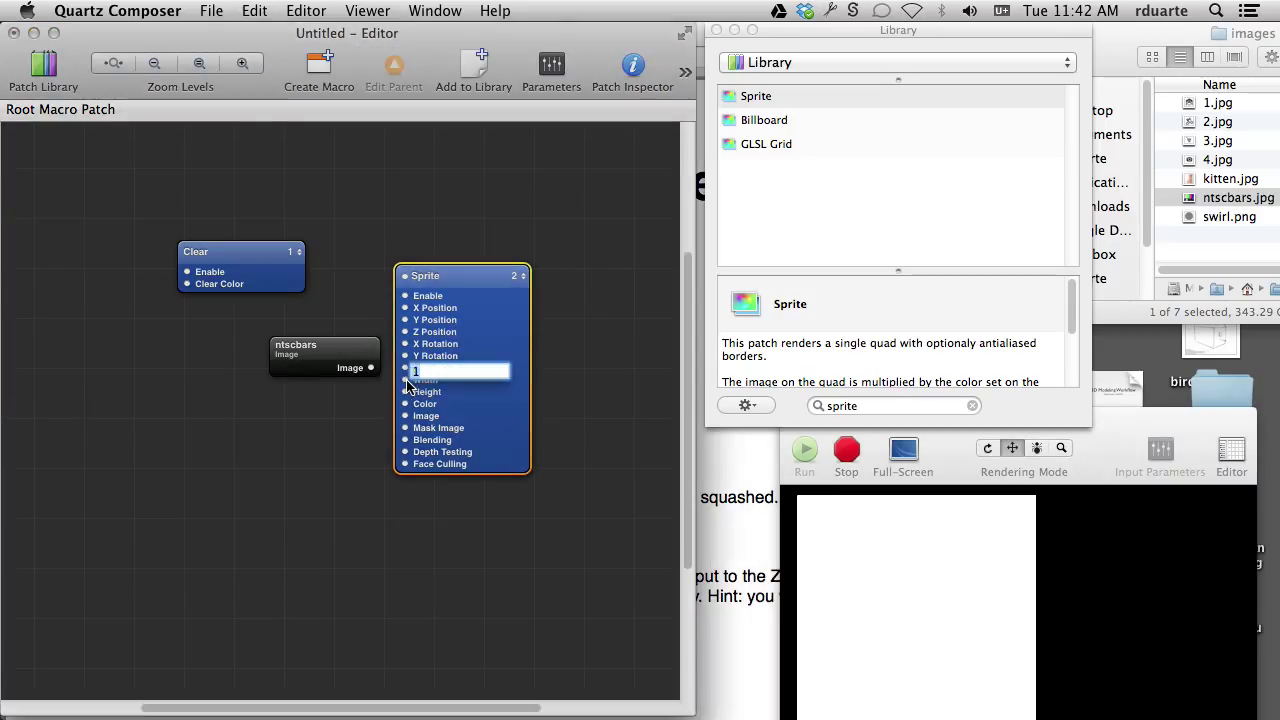
pyautogui.write('.4')
pyautogui.press('Tab')
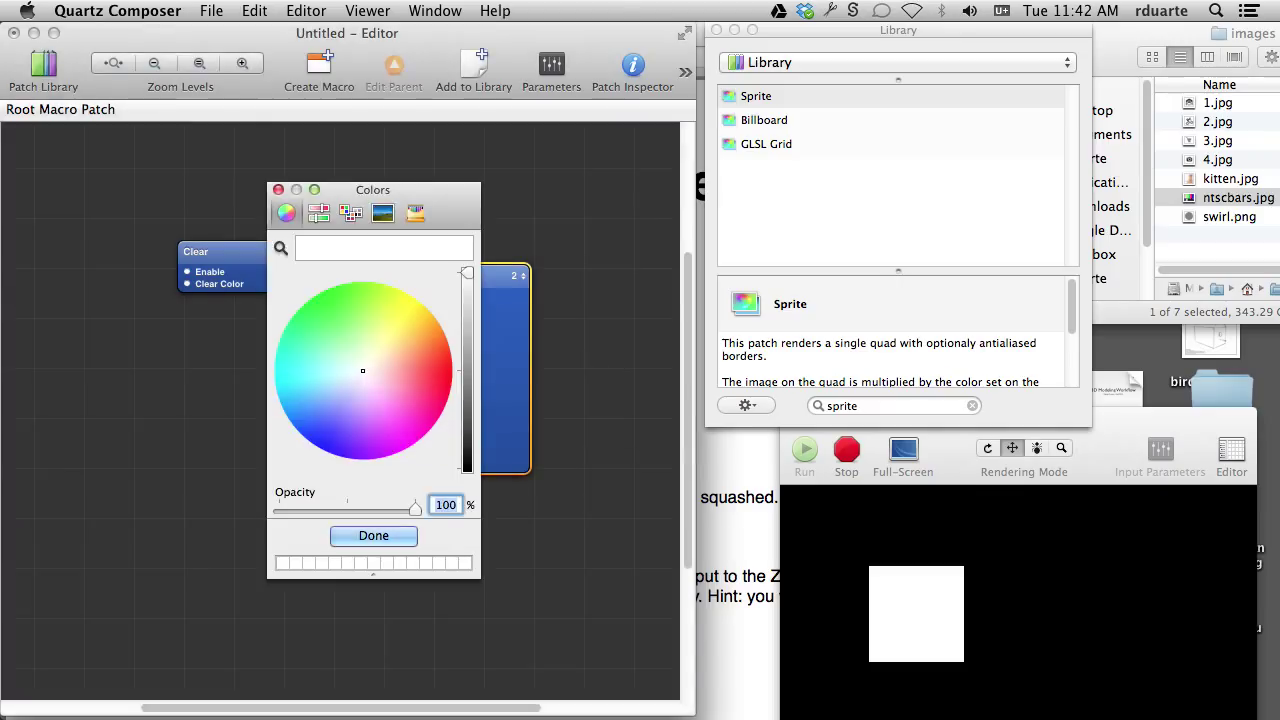
pyautogui.click(278, 190)
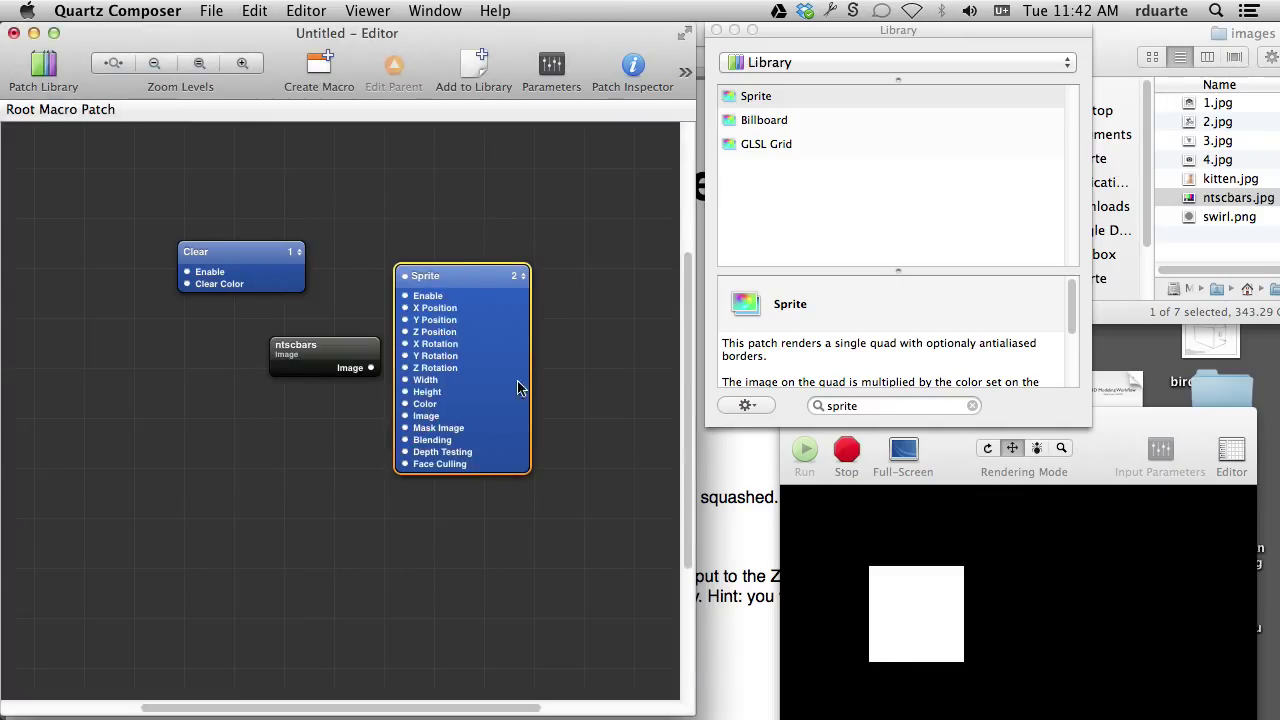
# Connect the ntscbars Image output to the Sprite's Image input and move ntscbars well away, level with that input.
pyautogui.click(326, 333)
pyautogui.click(326, 340)
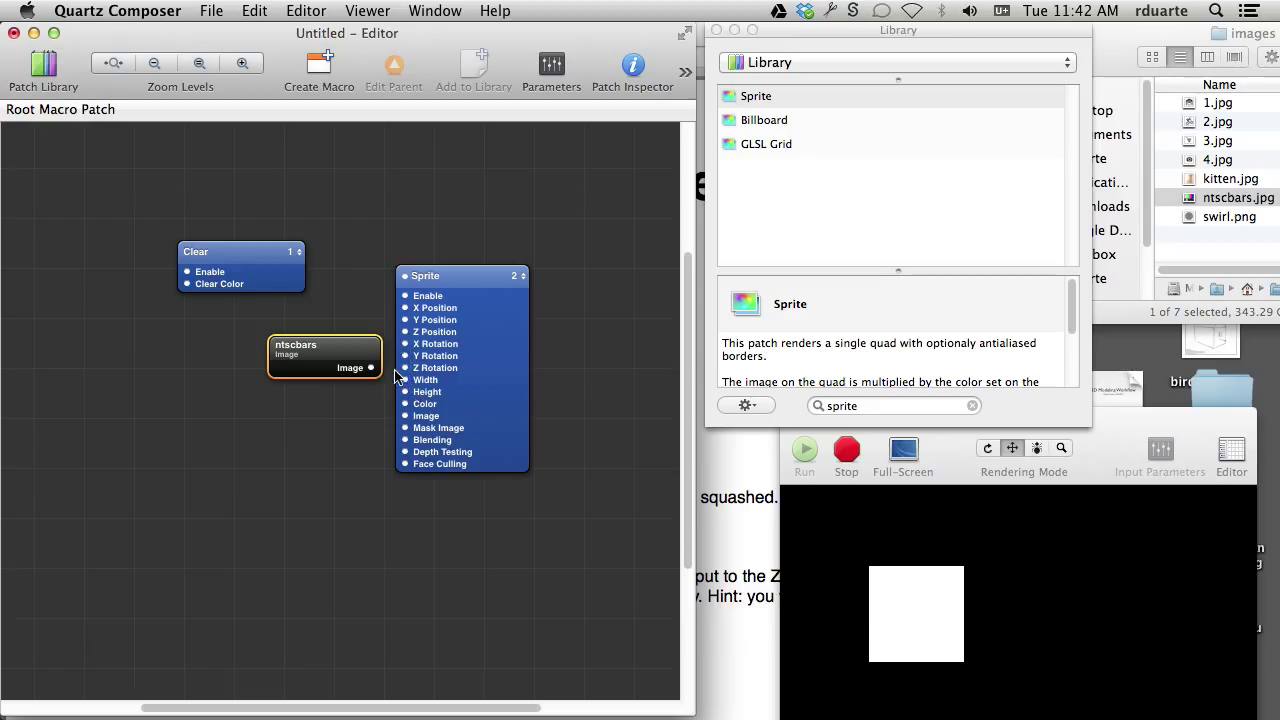
pyautogui.moveTo(372, 369); pyautogui.dragTo(405, 415)
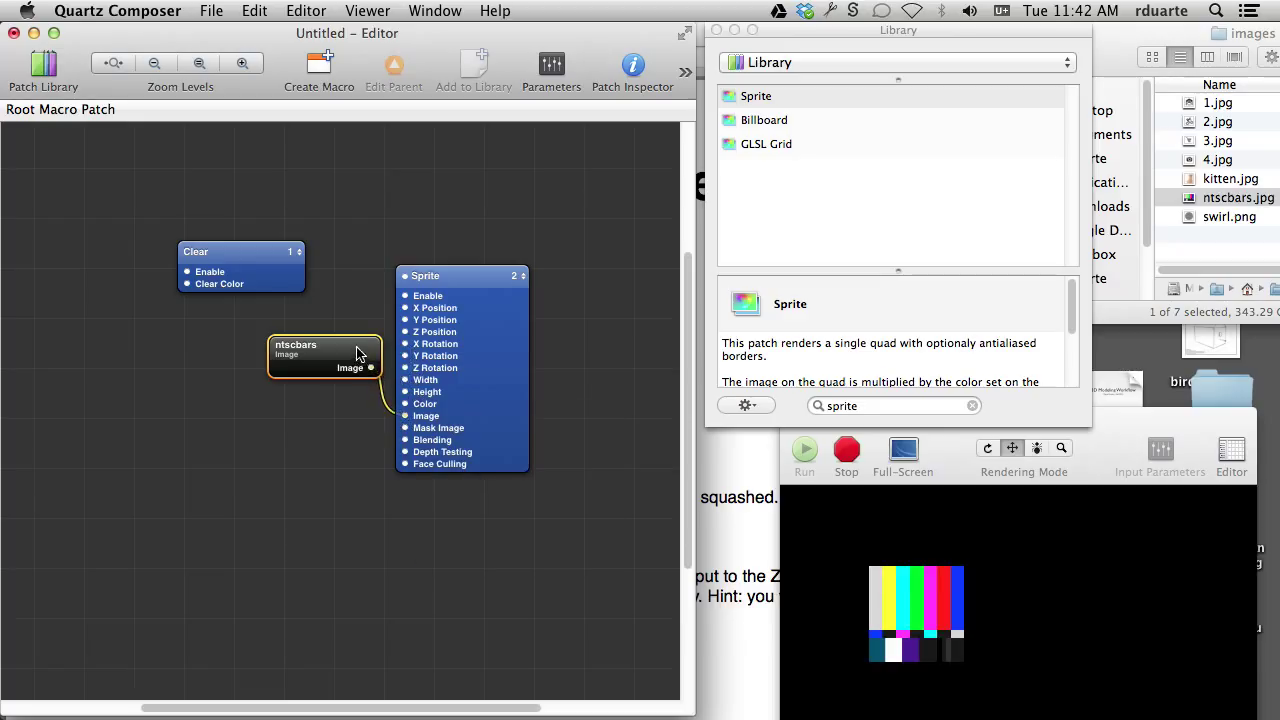
pyautogui.moveTo(357, 351); pyautogui.dragTo(343, 414)
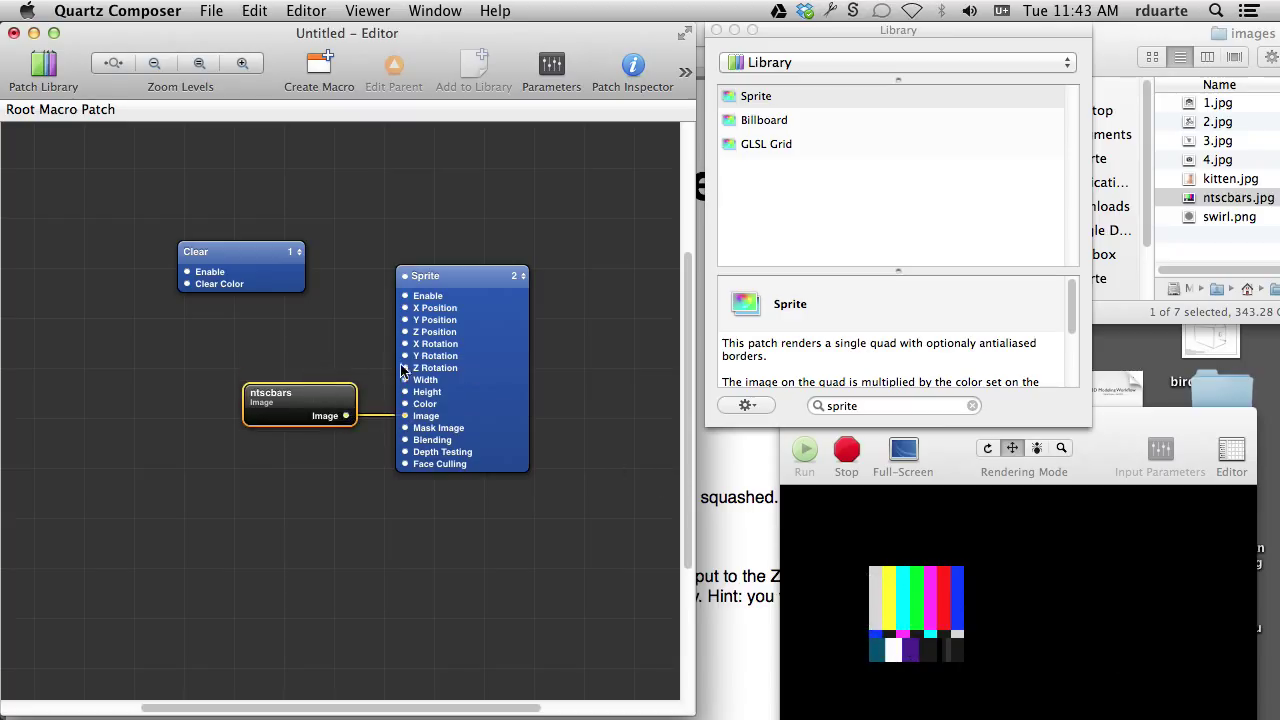
pyautogui.moveTo(333, 392); pyautogui.dragTo(212, 392)
pyautogui.click(268, 383)
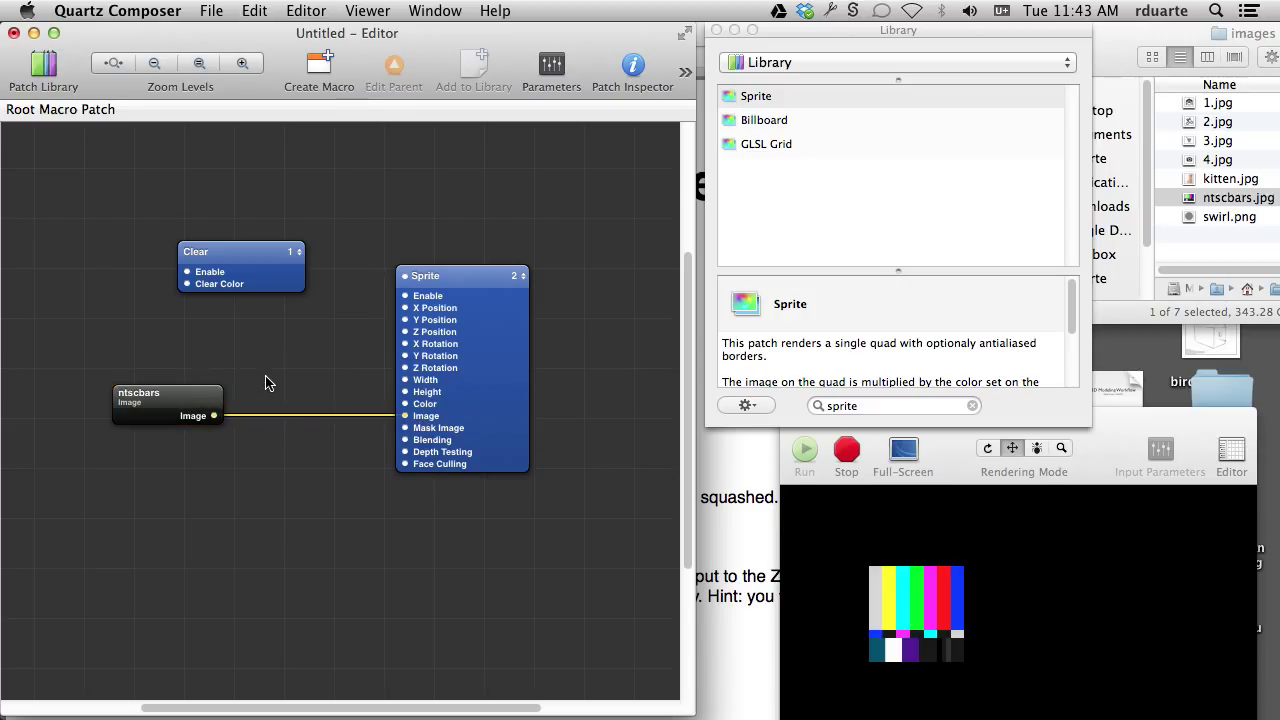
# Add an Image Dimensions patch and place it between ntscbars and Sprite.
pyautogui.press('super+Return')
pyautogui.write('image')
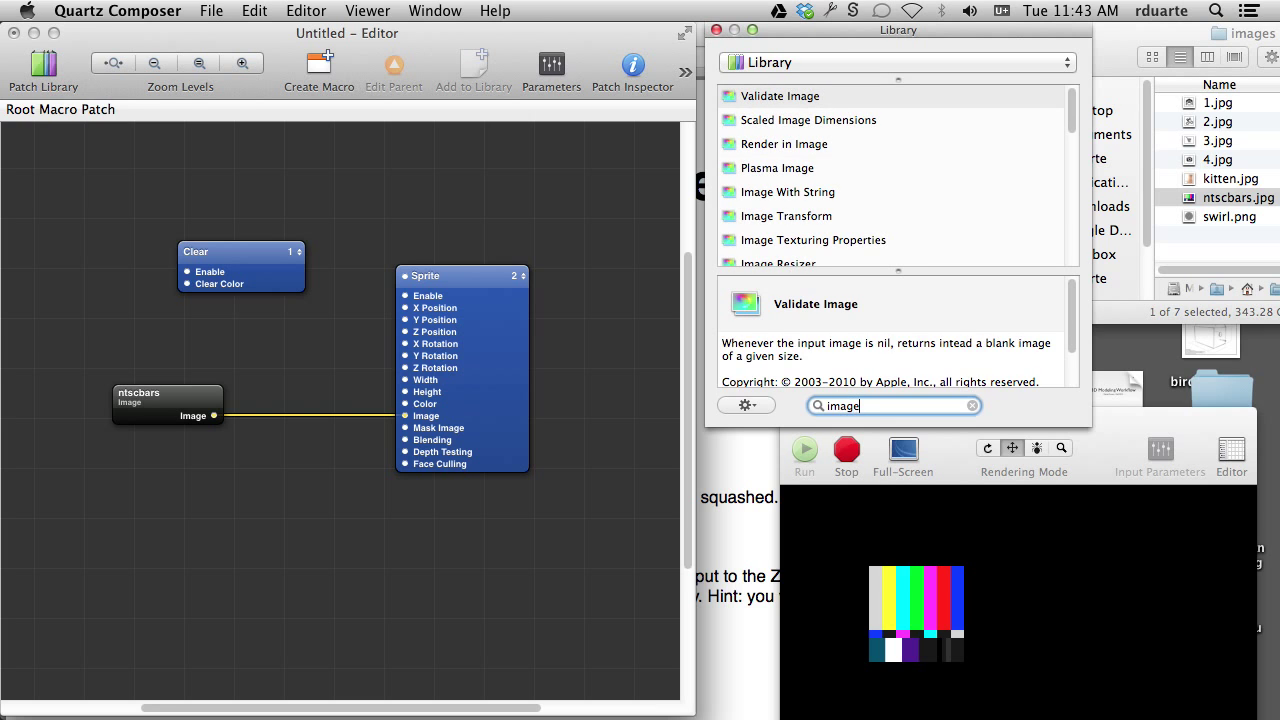
pyautogui.write(' dim')
pyautogui.press('Down')
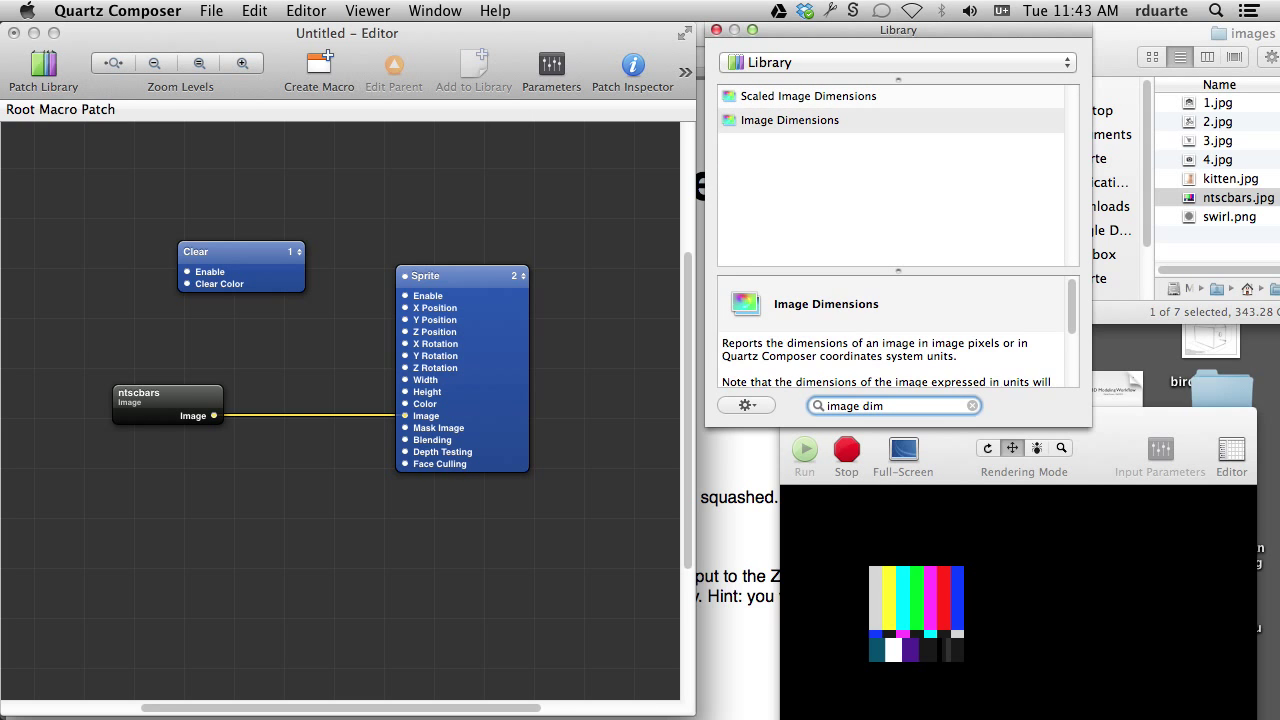
pyautogui.press('Return')
pyautogui.moveTo(280, 450); pyautogui.dragTo(238, 354)
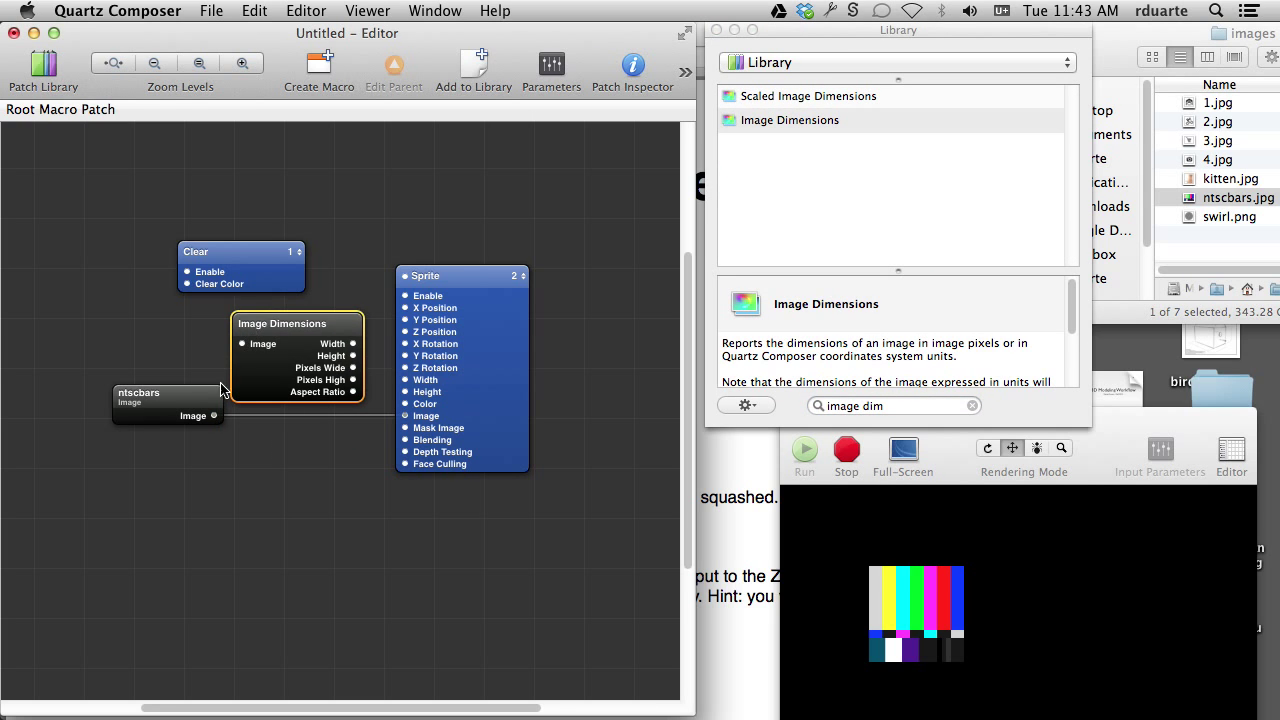
# Connect ntscbars to the Image Dimensions patch's Image input and its Width and Height outputs to the Sprite's matching inputs.
pyautogui.moveTo(214, 416); pyautogui.dragTo(241, 344)
pyautogui.moveTo(185, 394); pyautogui.dragTo(158, 394)
pyautogui.moveTo(352, 345); pyautogui.dragTo(405, 391)
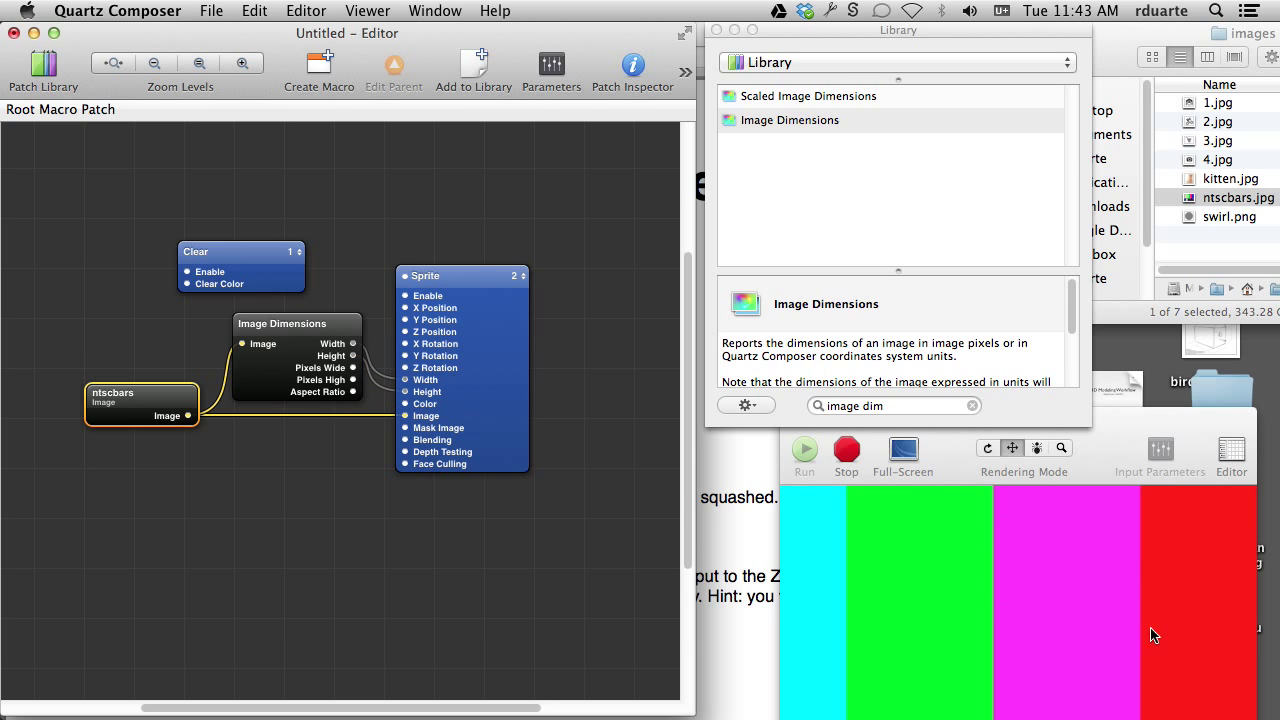
# Replace Image Dimensions with a Scaled Image Dimensions patch, fed by ntscbars and driving the Sprite's Width and Height.
pyautogui.click(790, 97)
pyautogui.moveTo(795, 100); pyautogui.dragTo(296, 515)
pyautogui.click(268, 345)
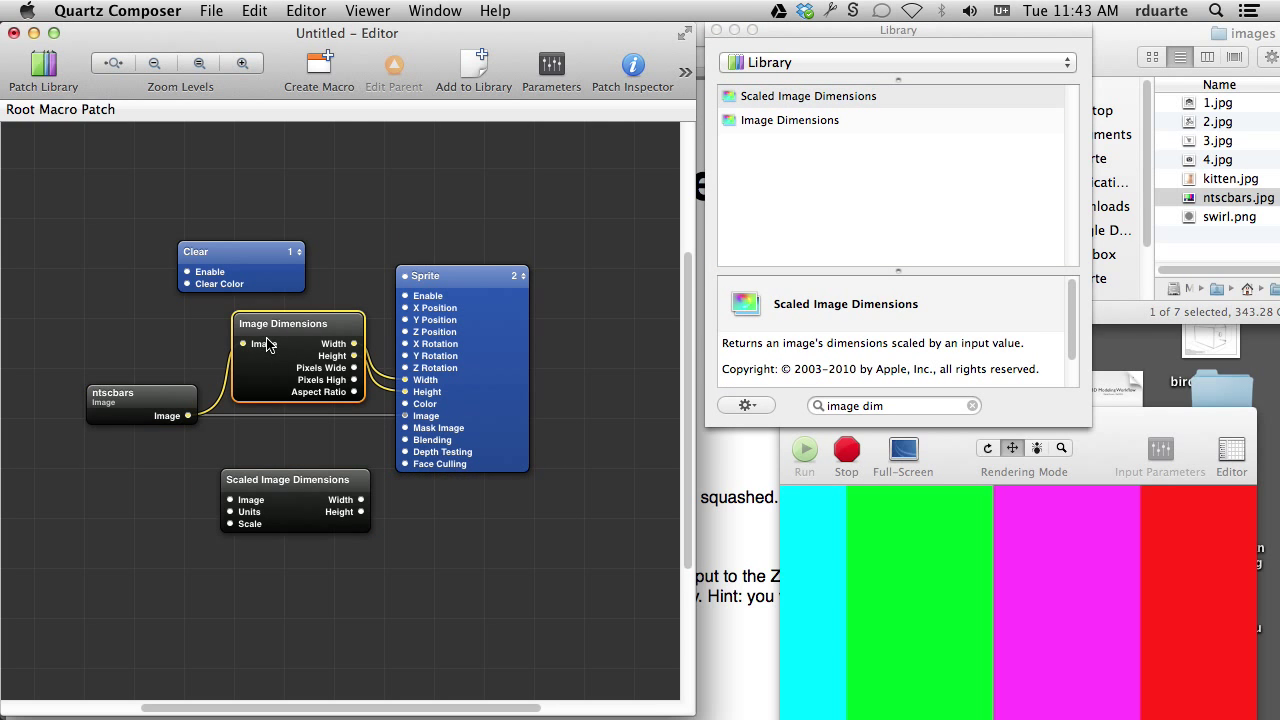
pyautogui.press('Delete')
pyautogui.moveTo(188, 415); pyautogui.dragTo(253, 347)
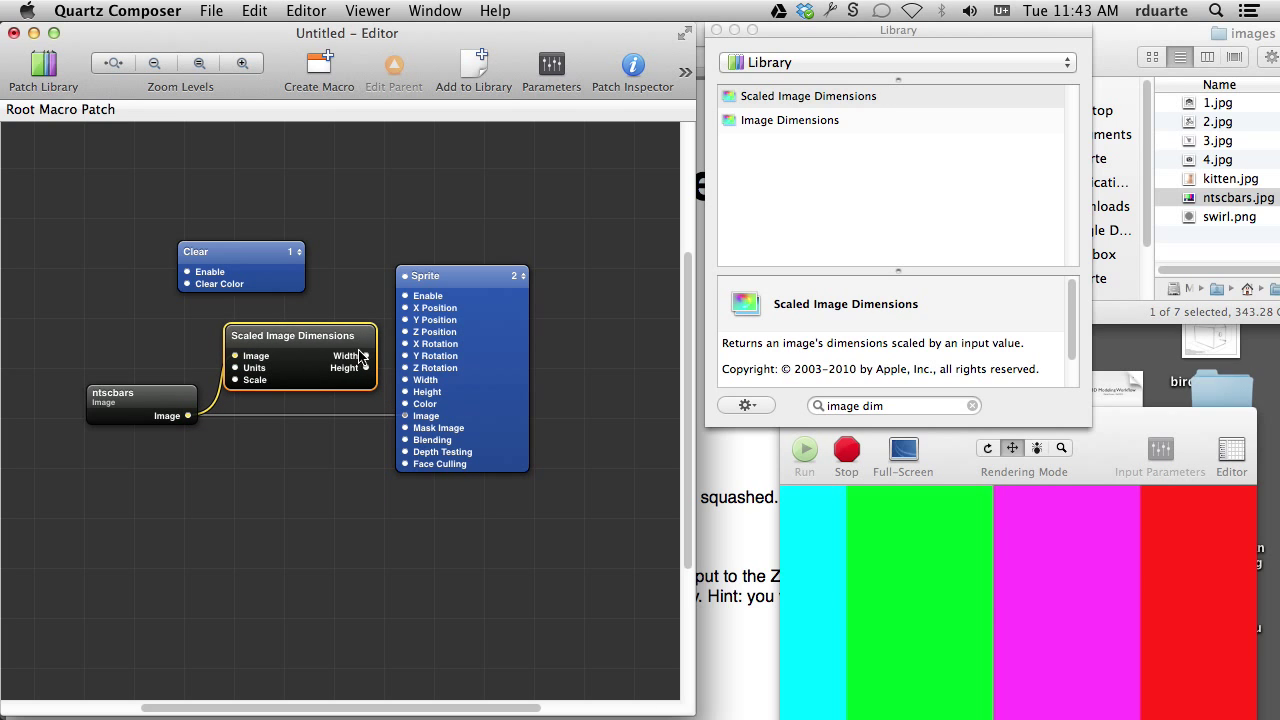
pyautogui.moveTo(368, 360); pyautogui.dragTo(388, 392)
# Try Scale values of 1 and 0.4 on the Scaled Image Dimensions patch.
pyautogui.doubleClick(234, 381)
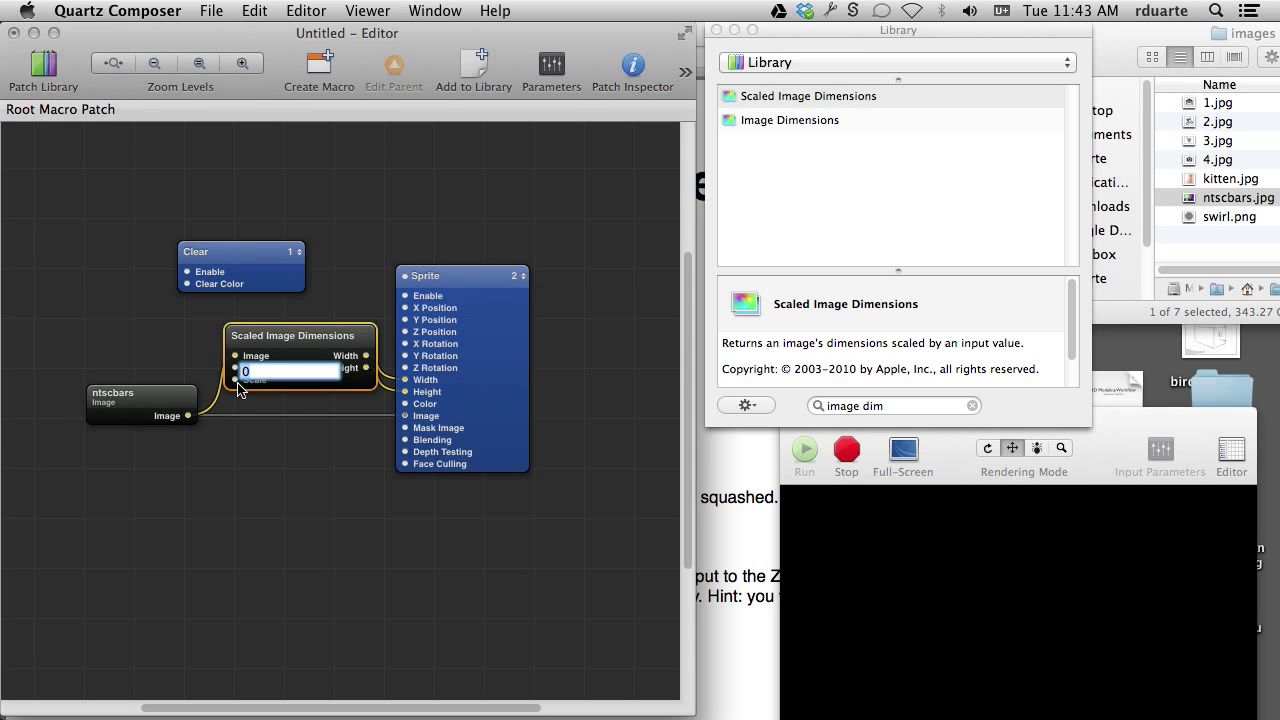
pyautogui.press('Return')
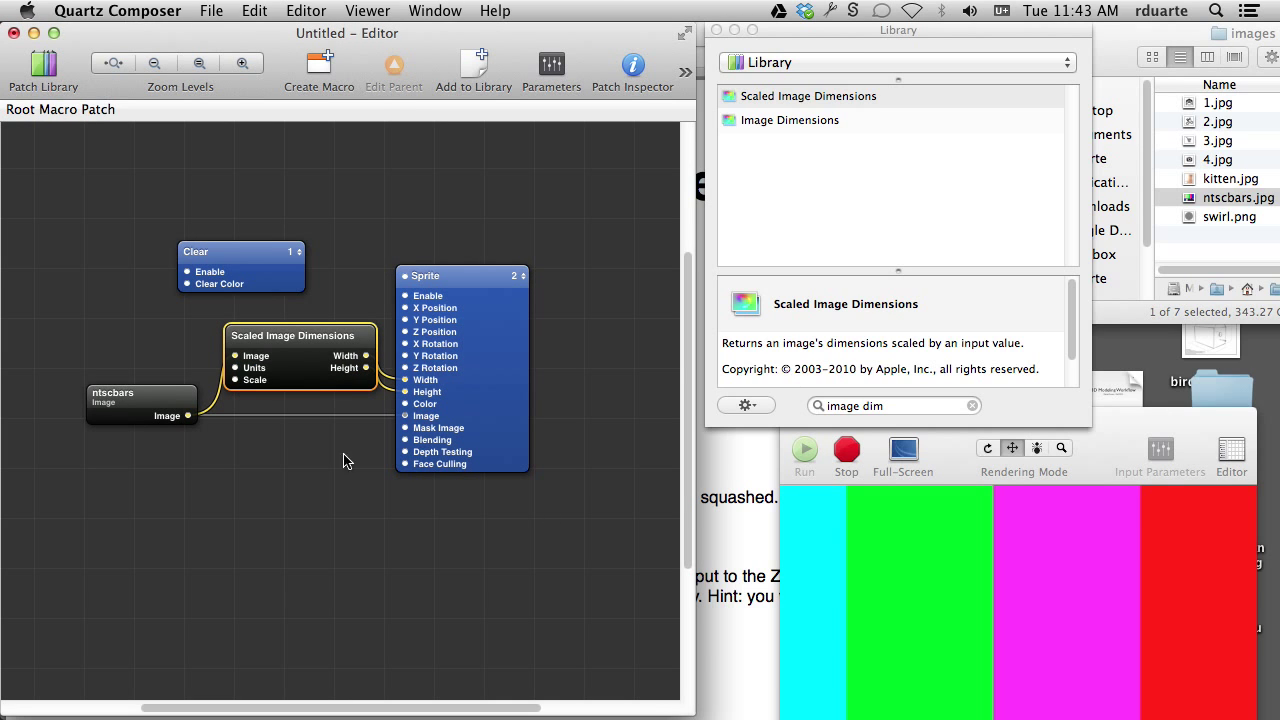
pyautogui.doubleClick(240, 384)
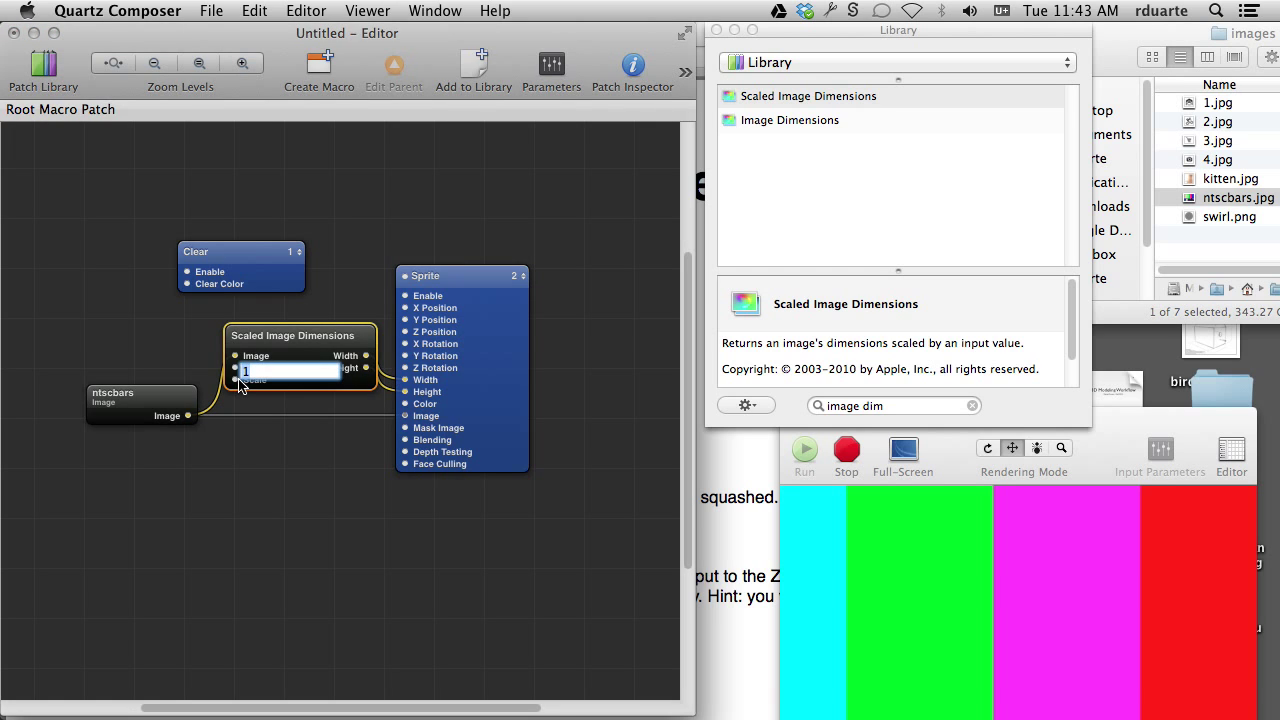
pyautogui.write('0.4')
pyautogui.press('Return')
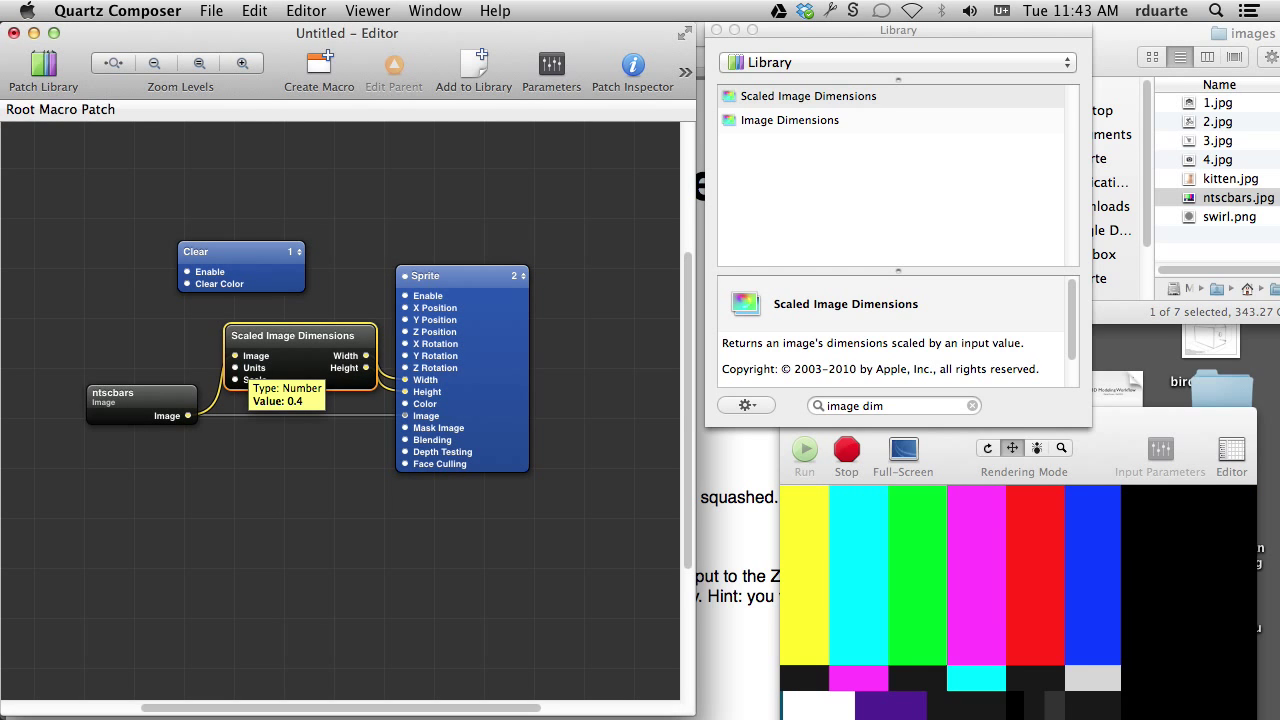
# Reduce the Scaled Image Dimensions patch's Scale further so the whole colour-bar sprite fits inside the viewer.
pyautogui.doubleClick(235, 386)
pyautogui.write('0.2')
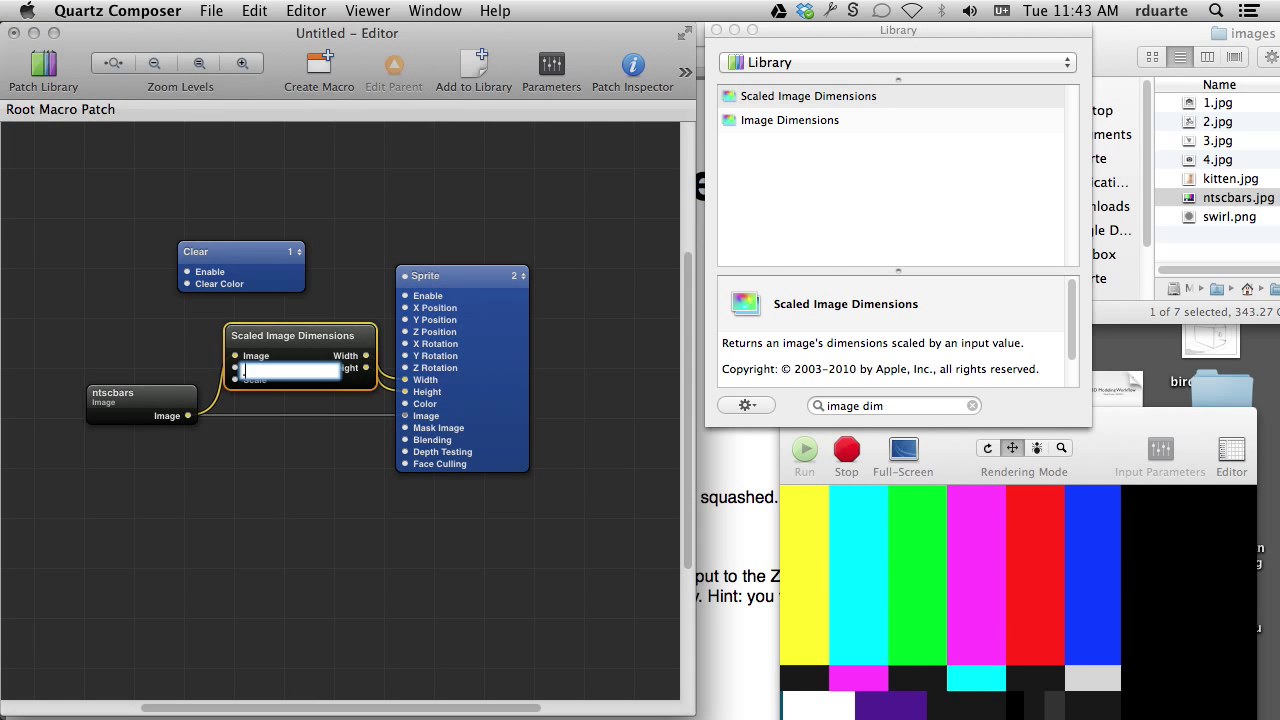
pyautogui.press('Return')
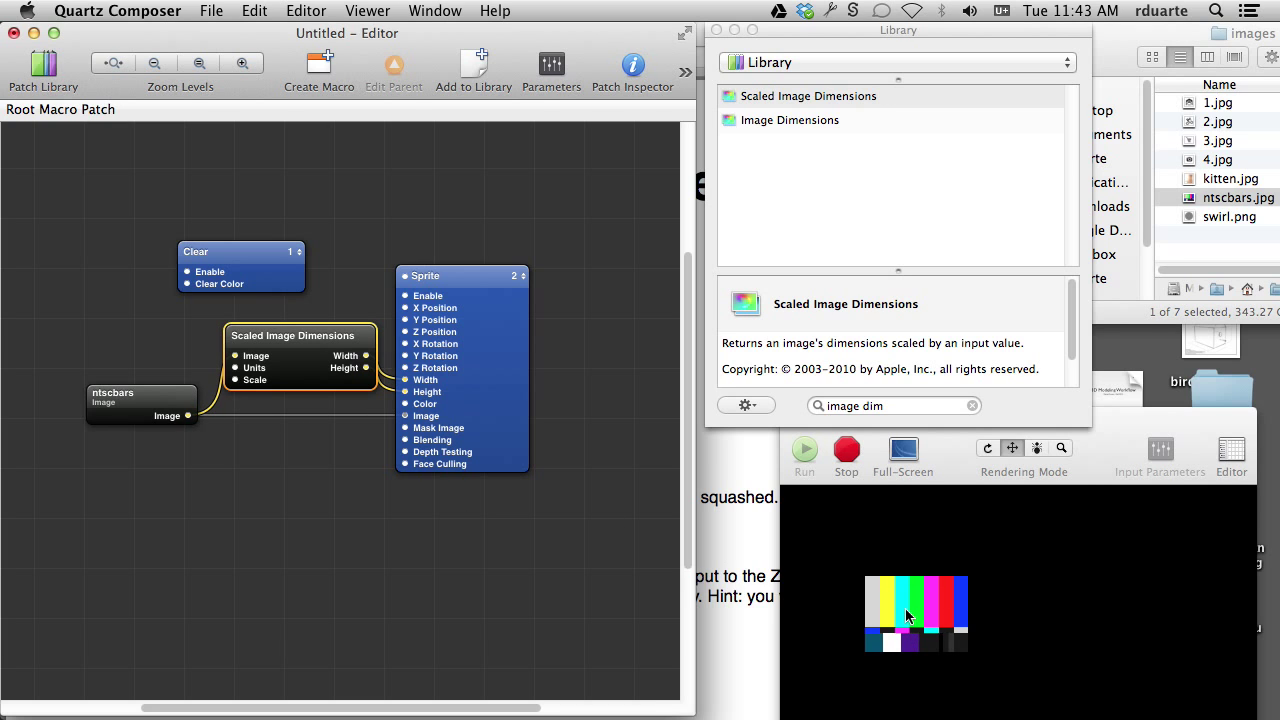
# Move the colour-bar sprite higher in the viewer and delete the Scaled Image Dimensions patch.
pyautogui.moveTo(955, 612); pyautogui.dragTo(889, 543)
pyautogui.click(185, 522)
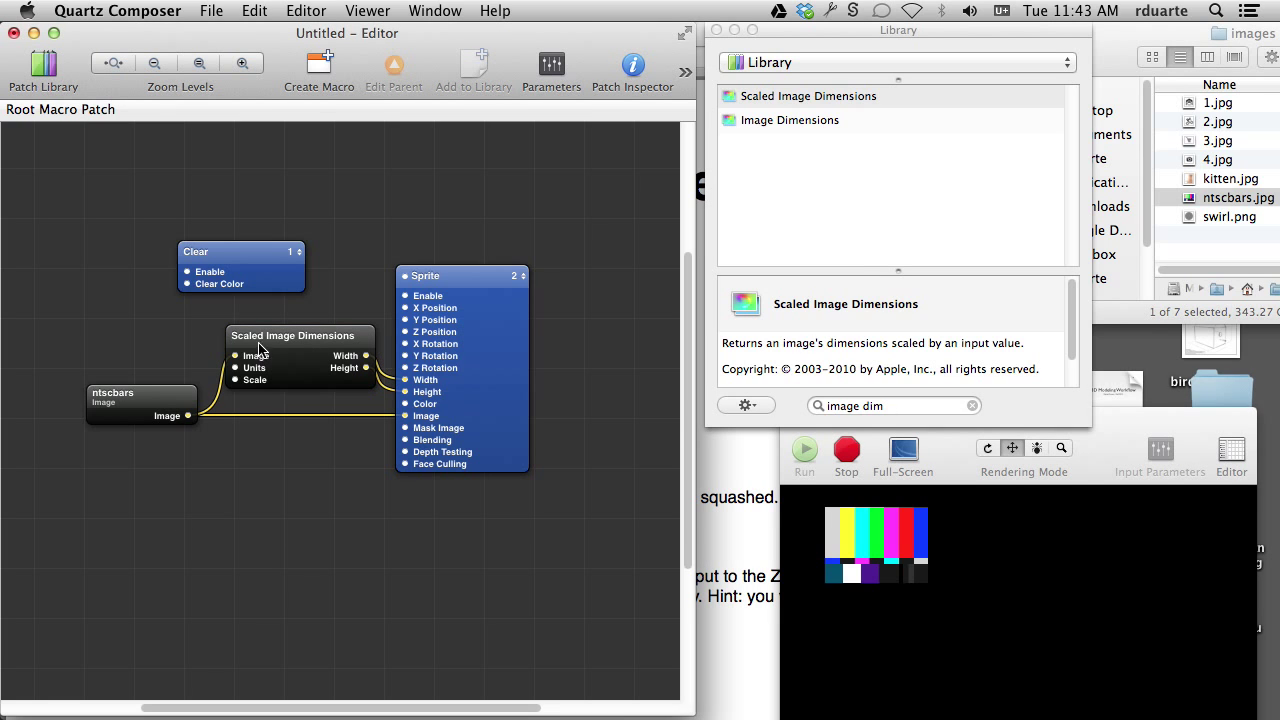
pyautogui.click(337, 334)
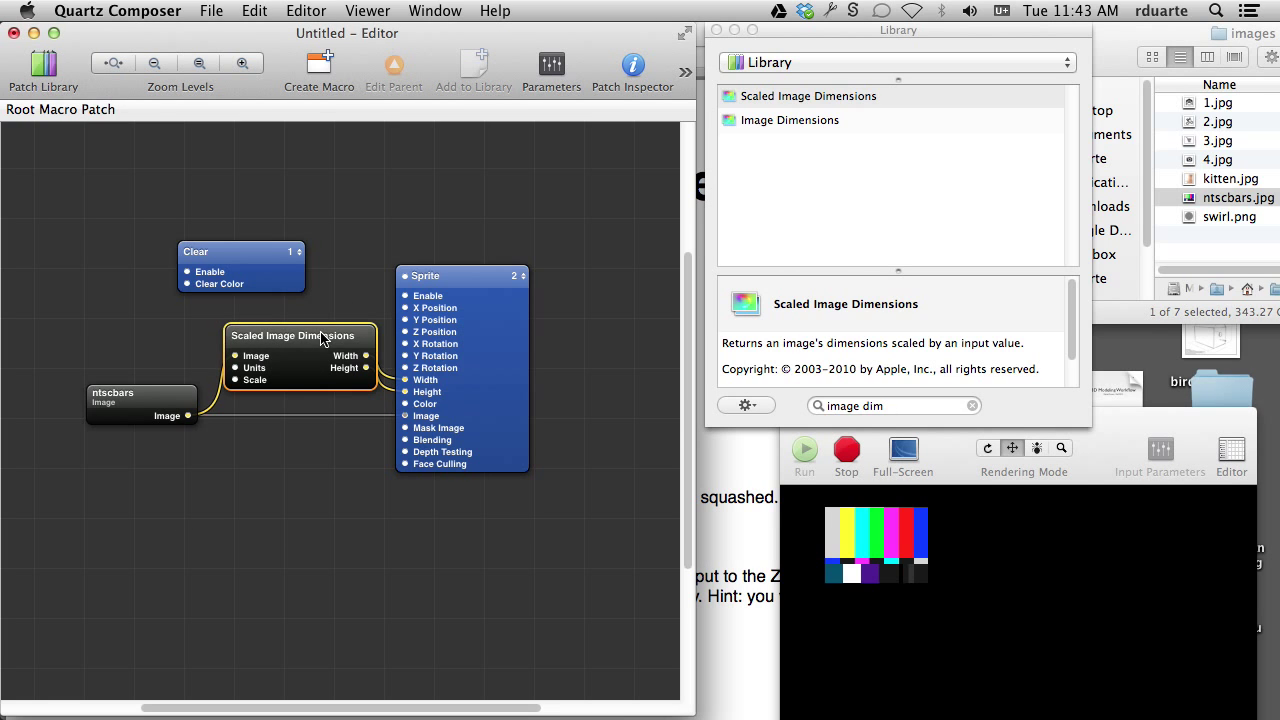
pyautogui.press('Delete')
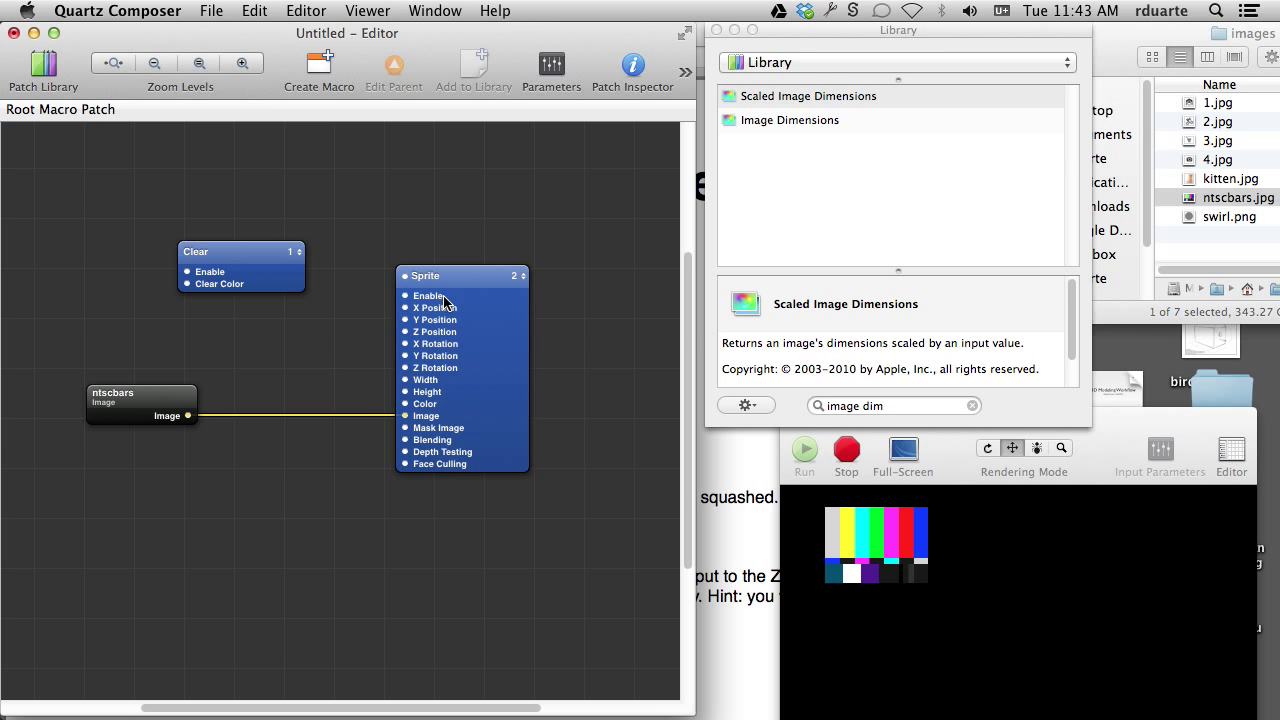
# Shift the Sprite patch to make room and add an Image Dimensions patch from the library.
pyautogui.moveTo(410, 298); pyautogui.dragTo(456, 298)
pyautogui.click(354, 340)
pyautogui.write('image dim')
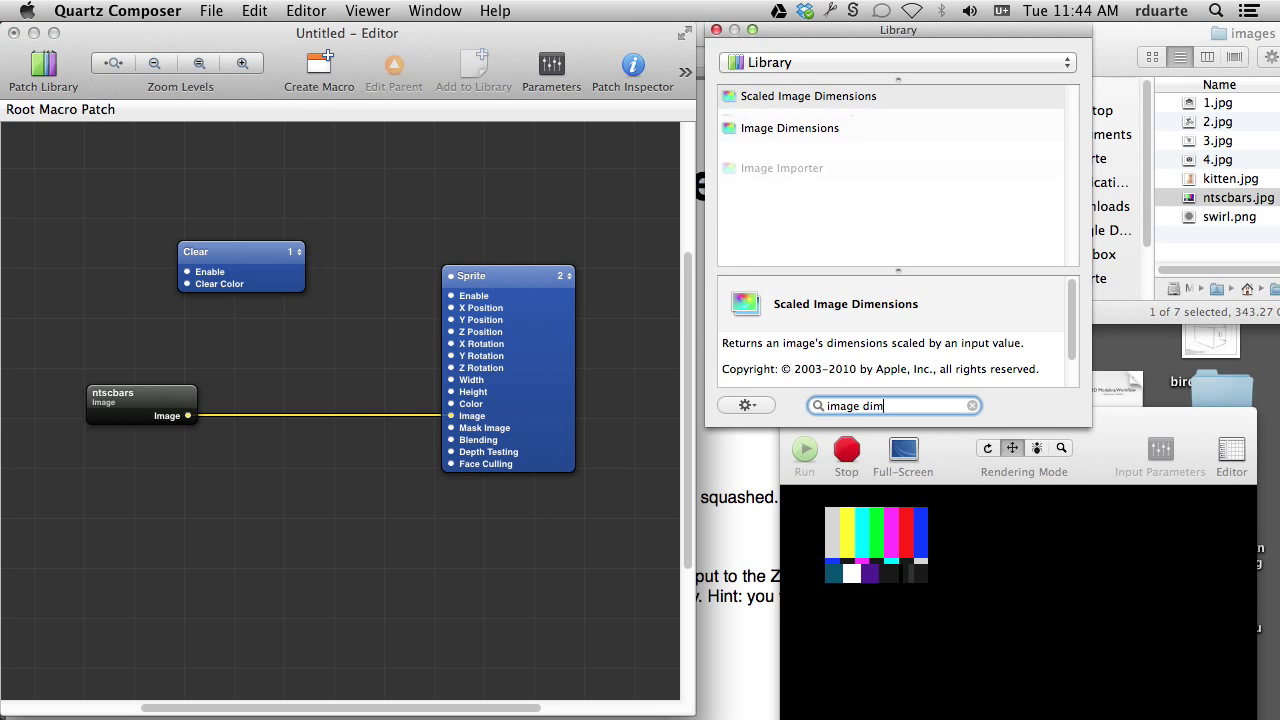
pyautogui.press('Down')
pyautogui.press('Return')
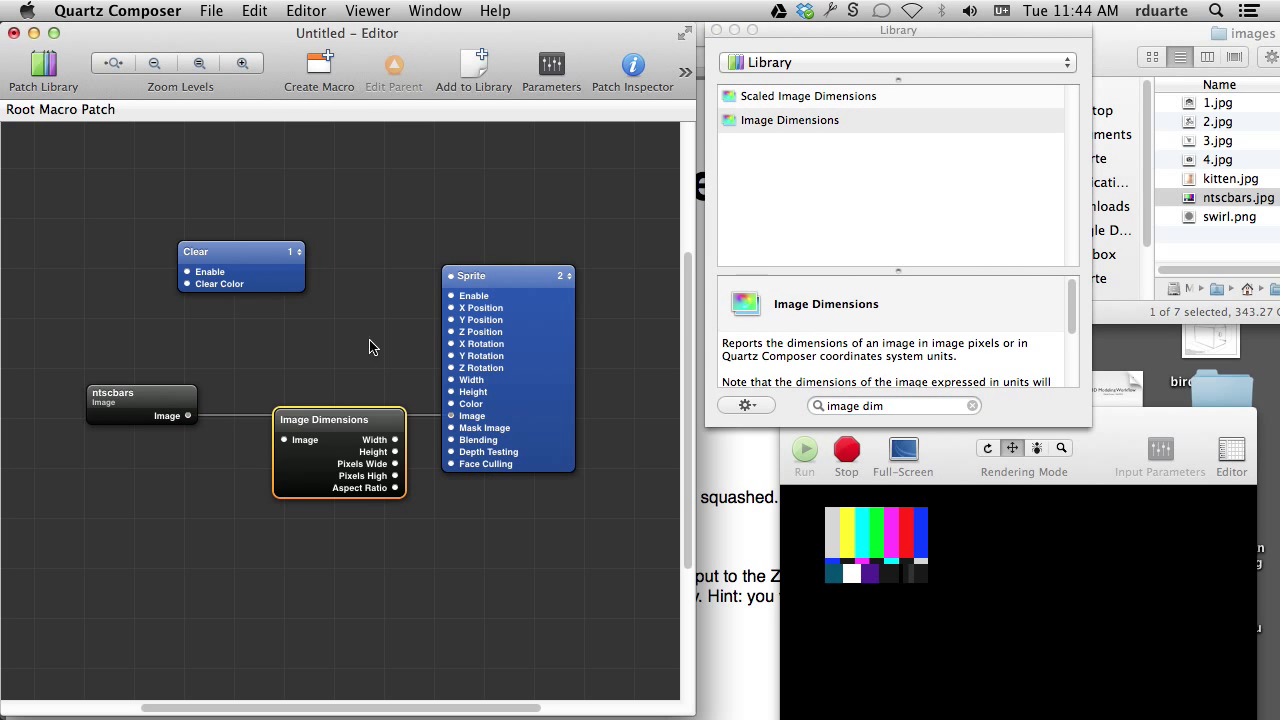
# Spread out the Clear, Image Dimensions and Sprite patches and connect ntscbars to the Image Dimensions patch's Image input.
pyautogui.moveTo(297, 437); pyautogui.dragTo(279, 305)
pyautogui.moveTo(242, 260); pyautogui.dragTo(146, 190)
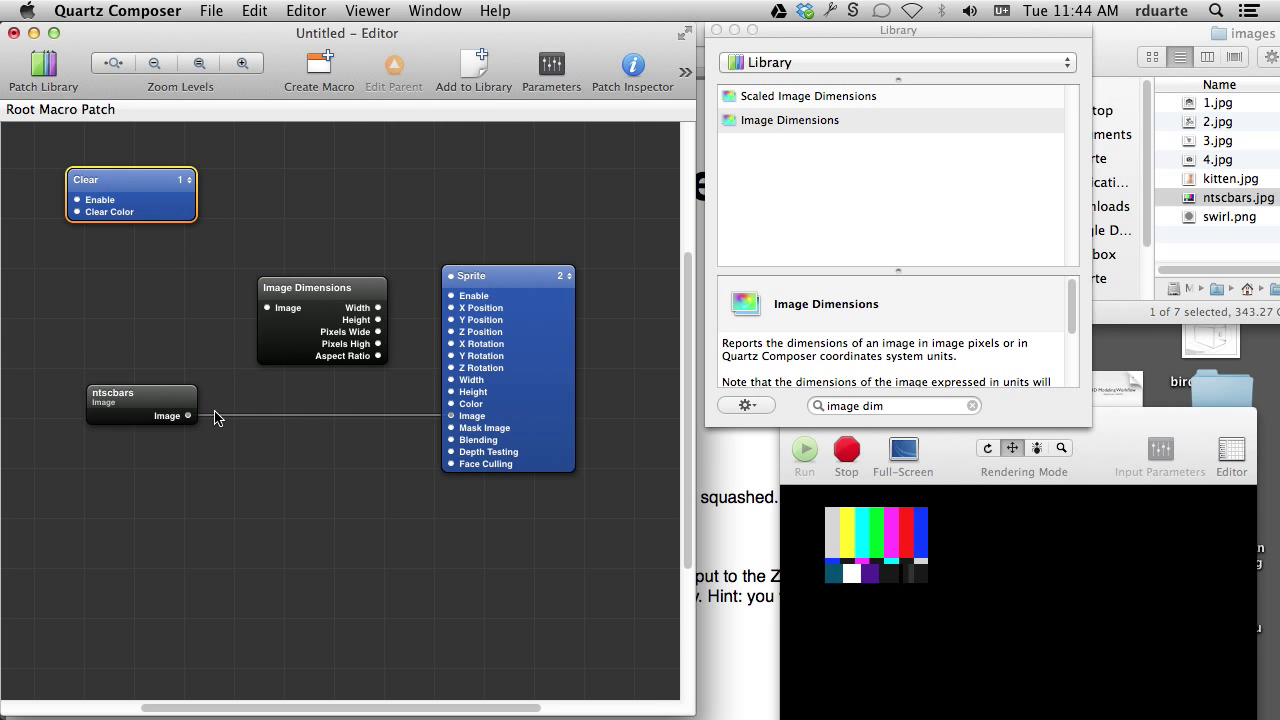
pyautogui.moveTo(188, 415); pyautogui.dragTo(224, 332)
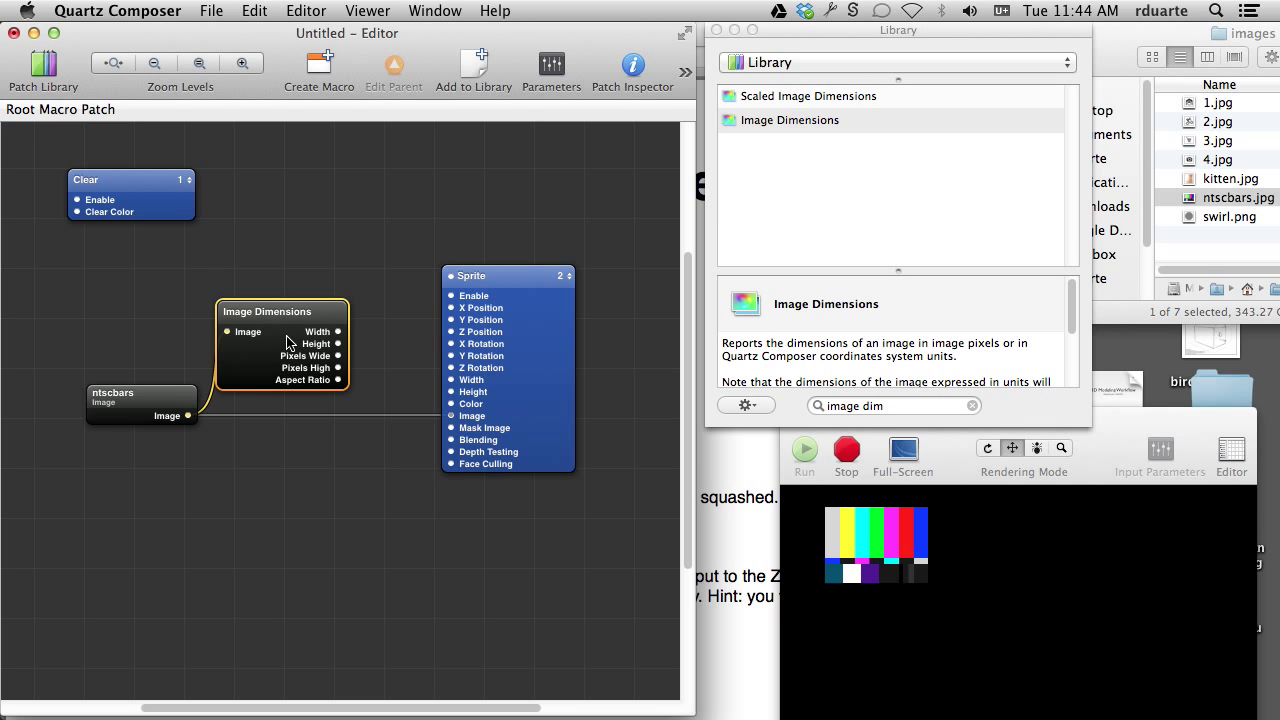
pyautogui.moveTo(537, 302); pyautogui.dragTo(571, 302)
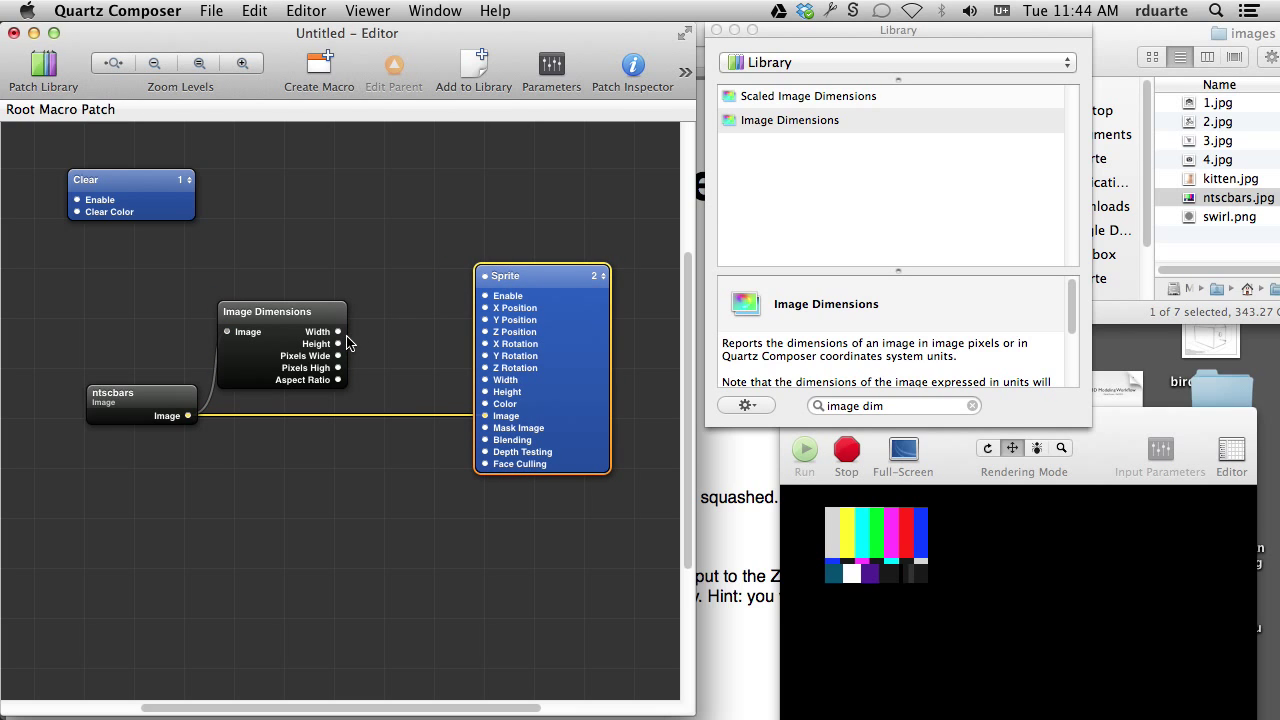
# Set the Sprite's Width to 0.5.
pyautogui.doubleClick(484, 381)
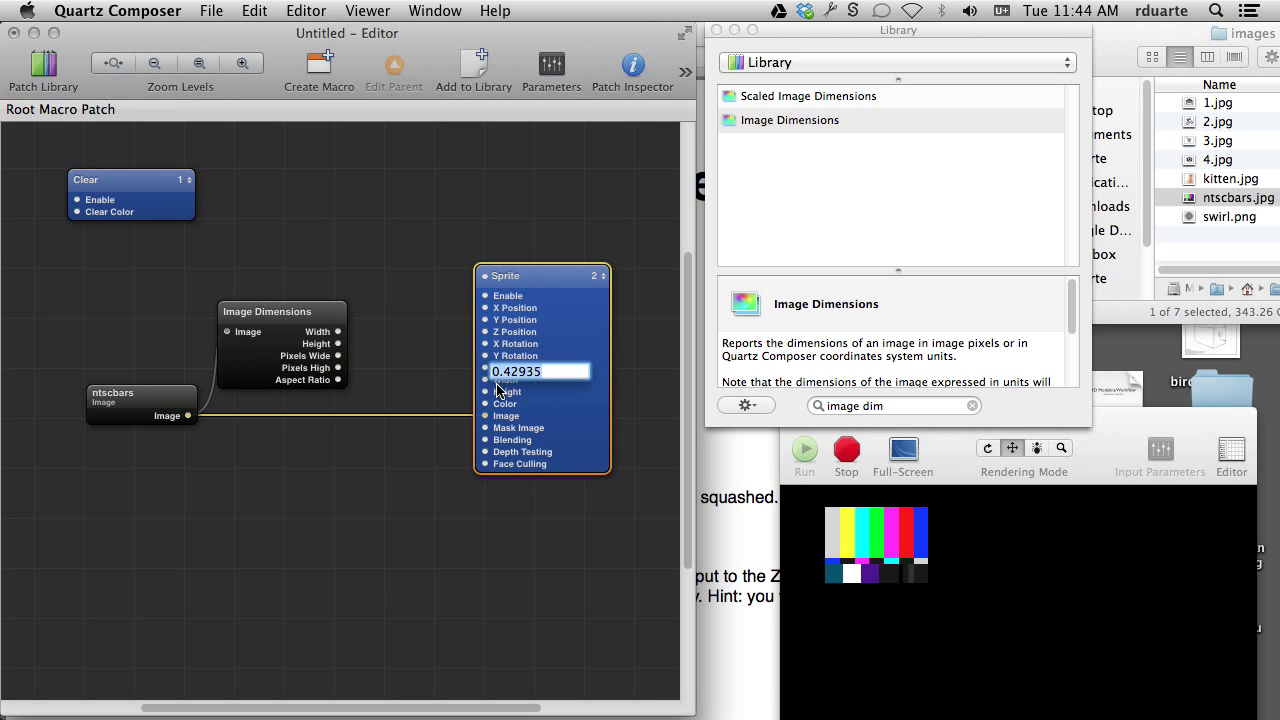
pyautogui.click(530, 395)
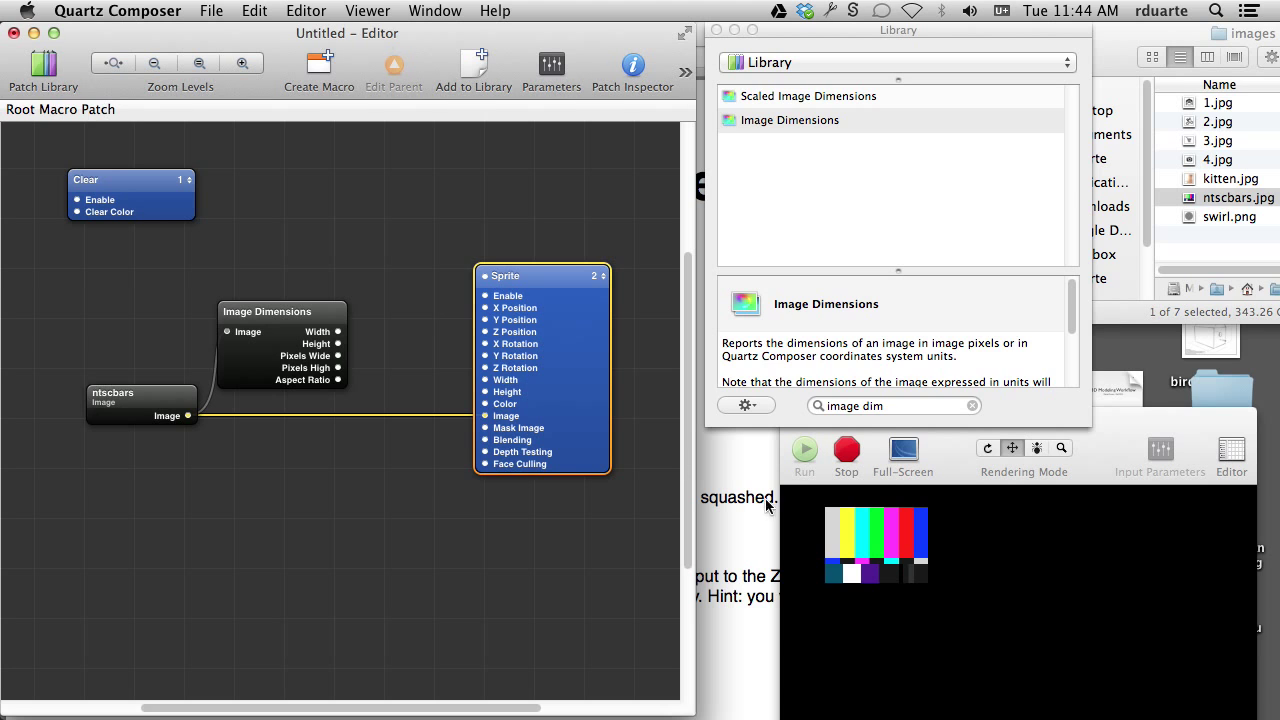
pyautogui.doubleClick(487, 381)
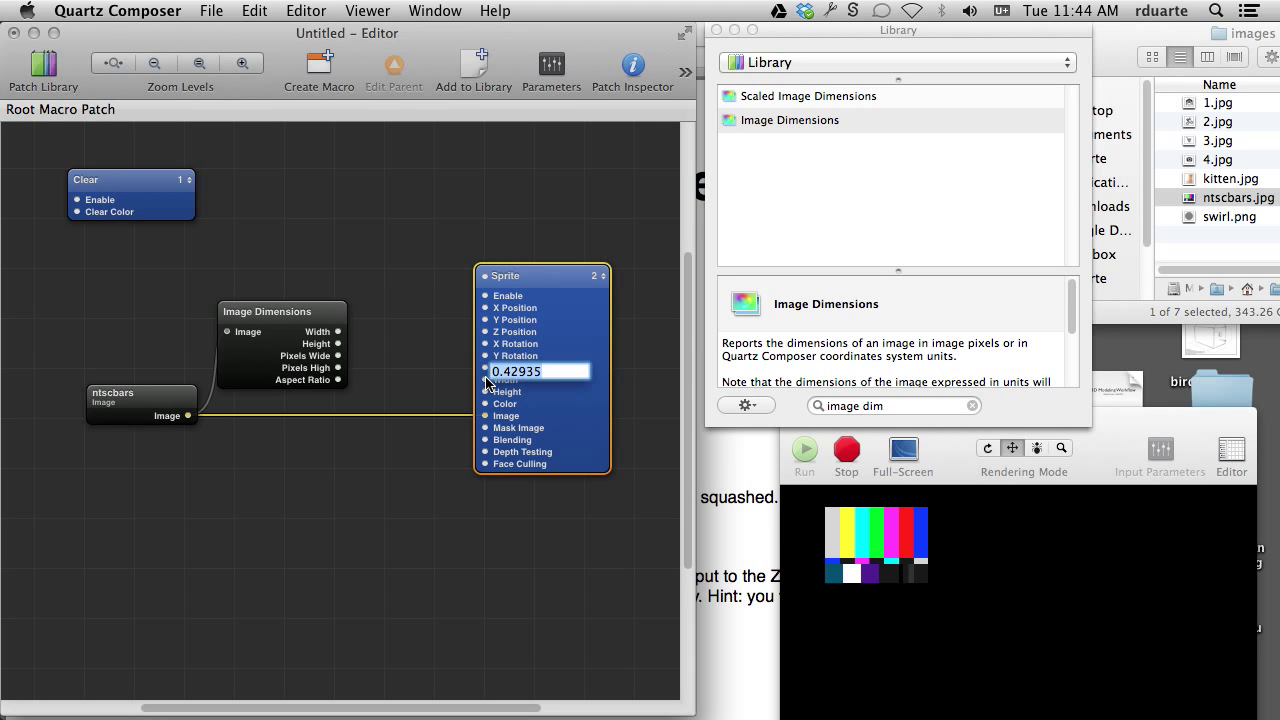
pyautogui.write('0.5')
pyautogui.press('Return')
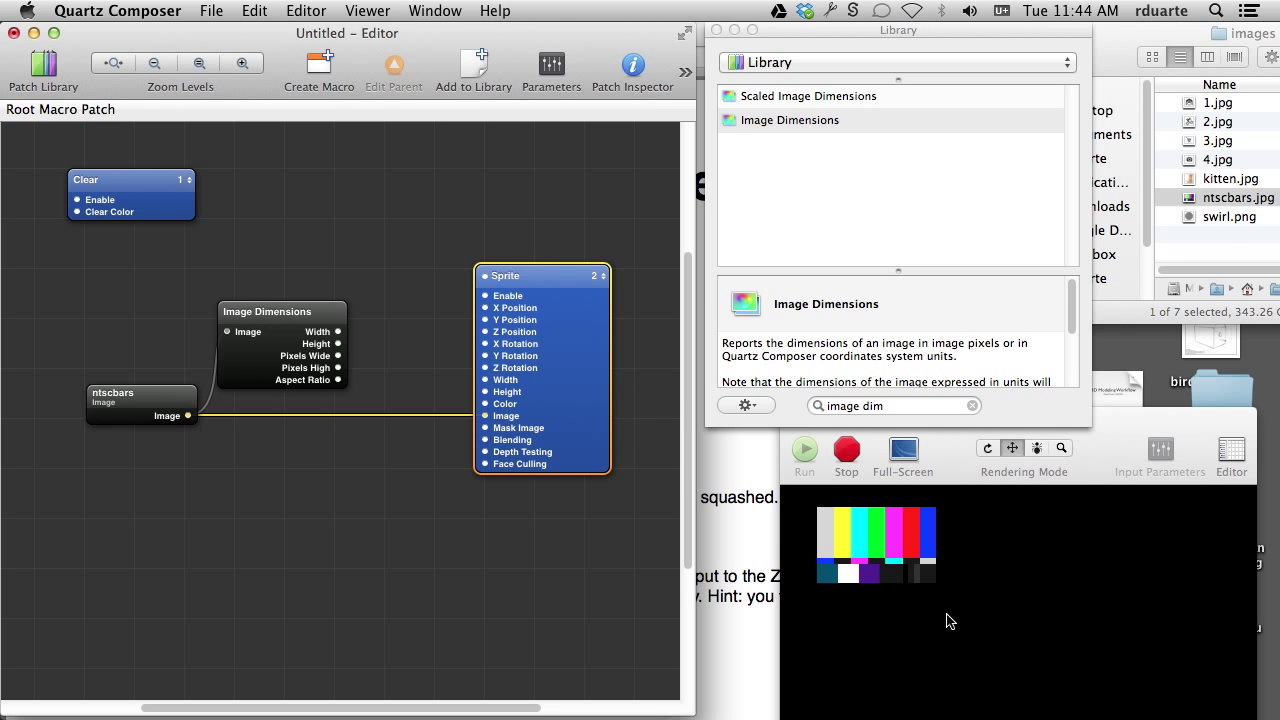
# Try a Height of 1 on the Sprite.
pyautogui.doubleClick(486, 393)
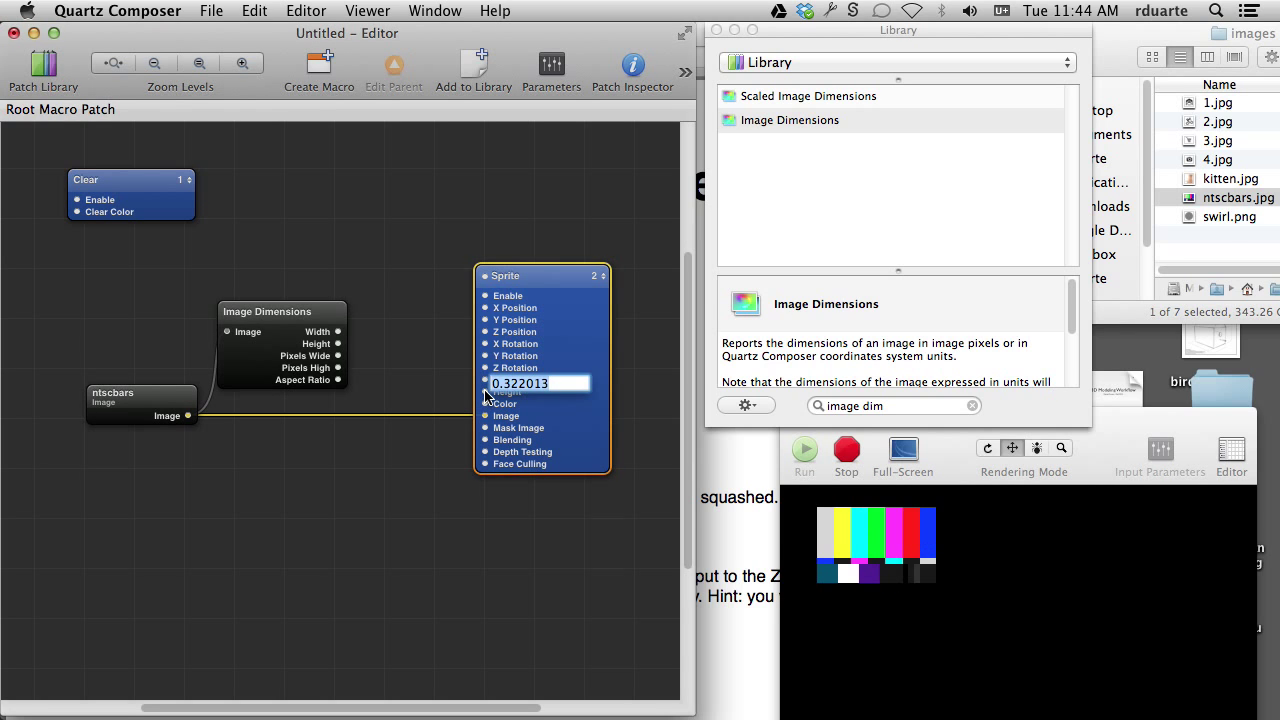
pyautogui.write('1')
pyautogui.press('Return')
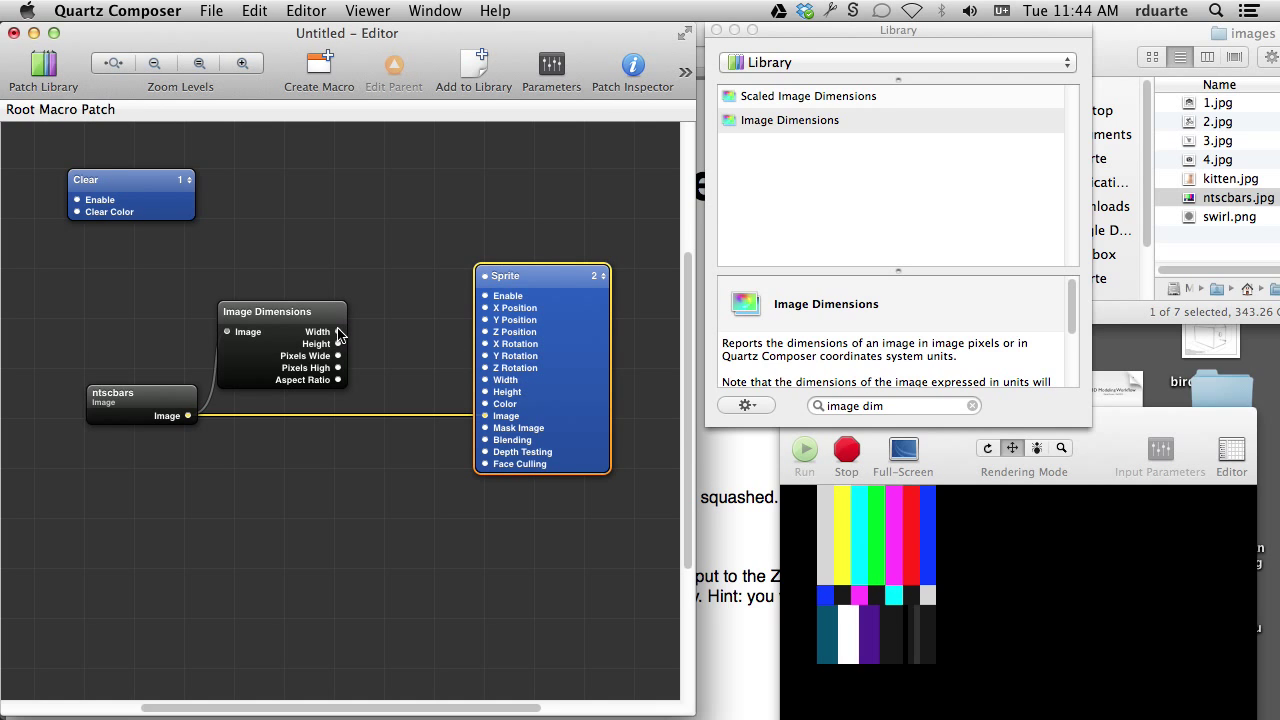
# Insert an input splitter for the Sprite's Width and place it above the Image Dimensions patch.
pyautogui.moveTo(338, 332)
pyautogui.mouseDown()
pyautogui.moveTo(486, 396)
pyautogui.moveTo(345, 336)
pyautogui.mouseUp()
pyautogui.rightClick(488, 383)
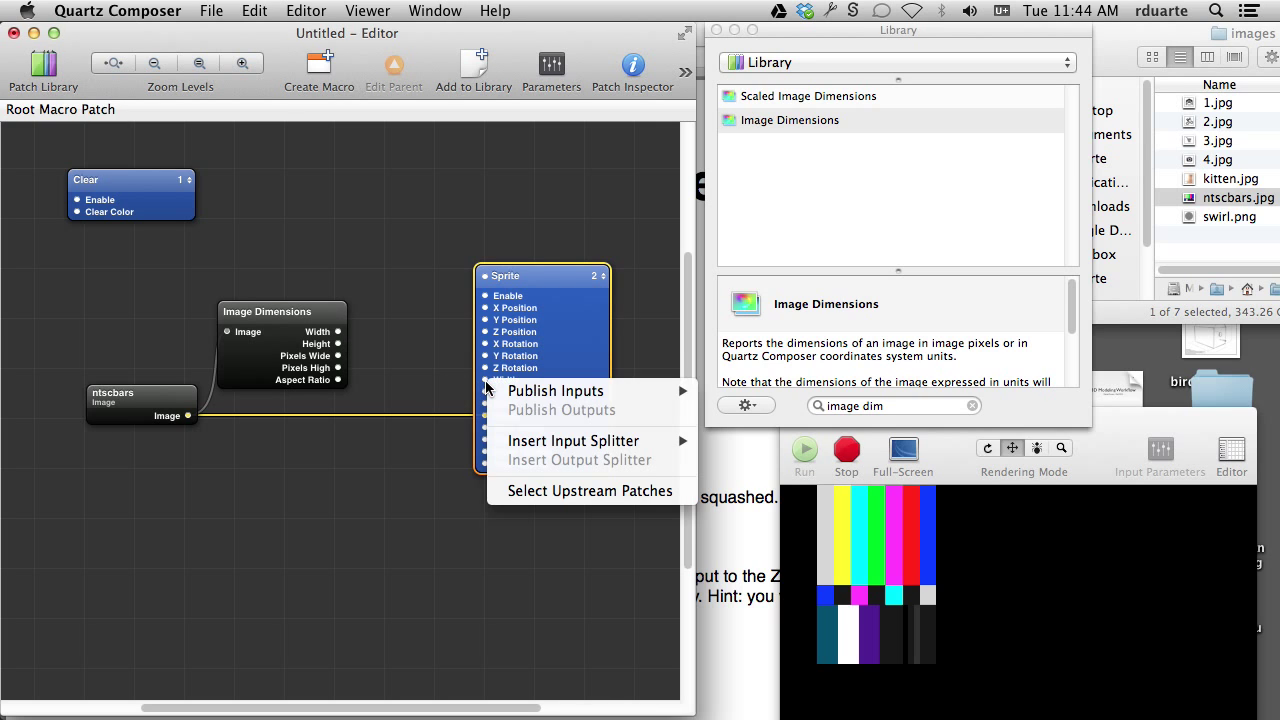
pyautogui.moveTo(499, 388)
pyautogui.moveTo(529, 443)
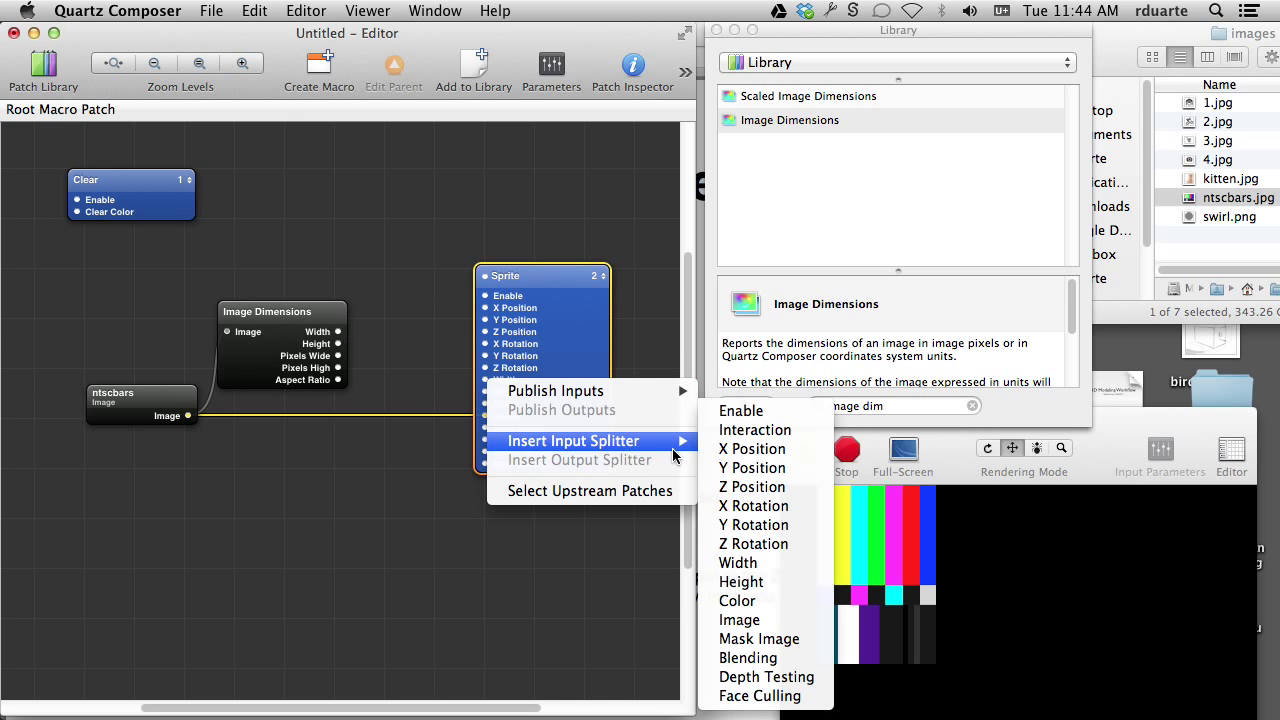
pyautogui.click(751, 565)
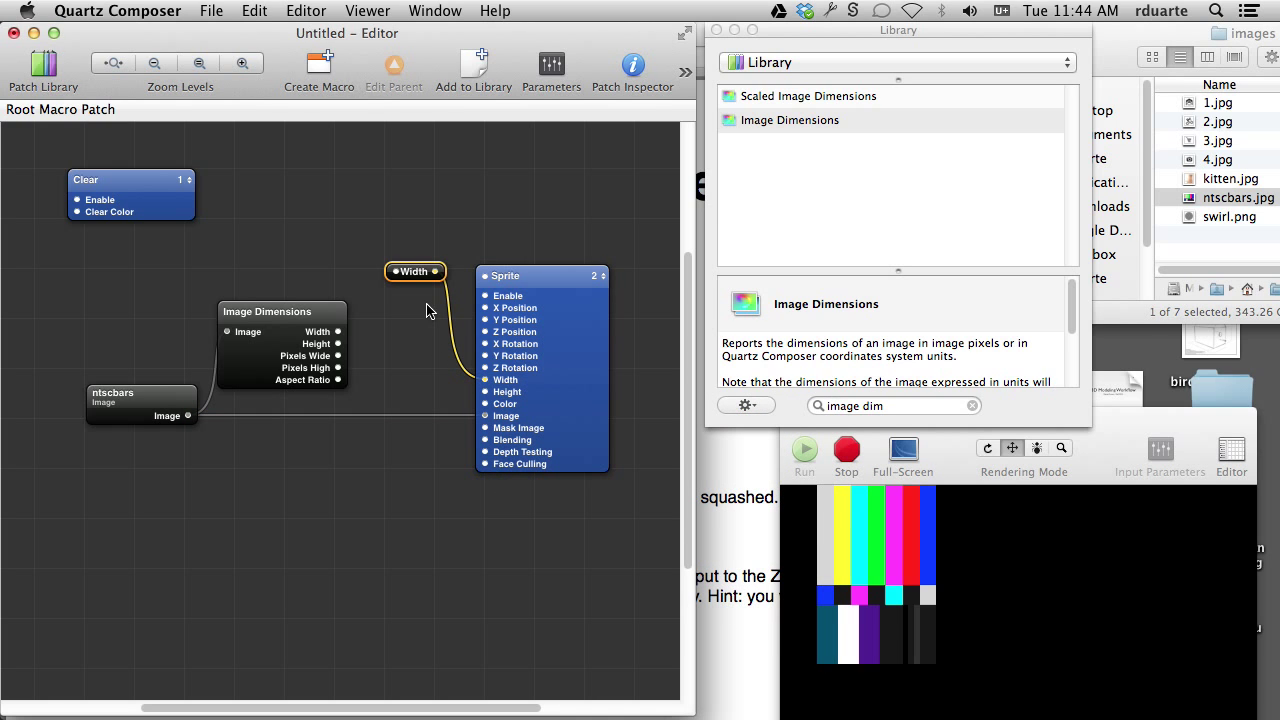
pyautogui.moveTo(428, 277); pyautogui.dragTo(362, 273)
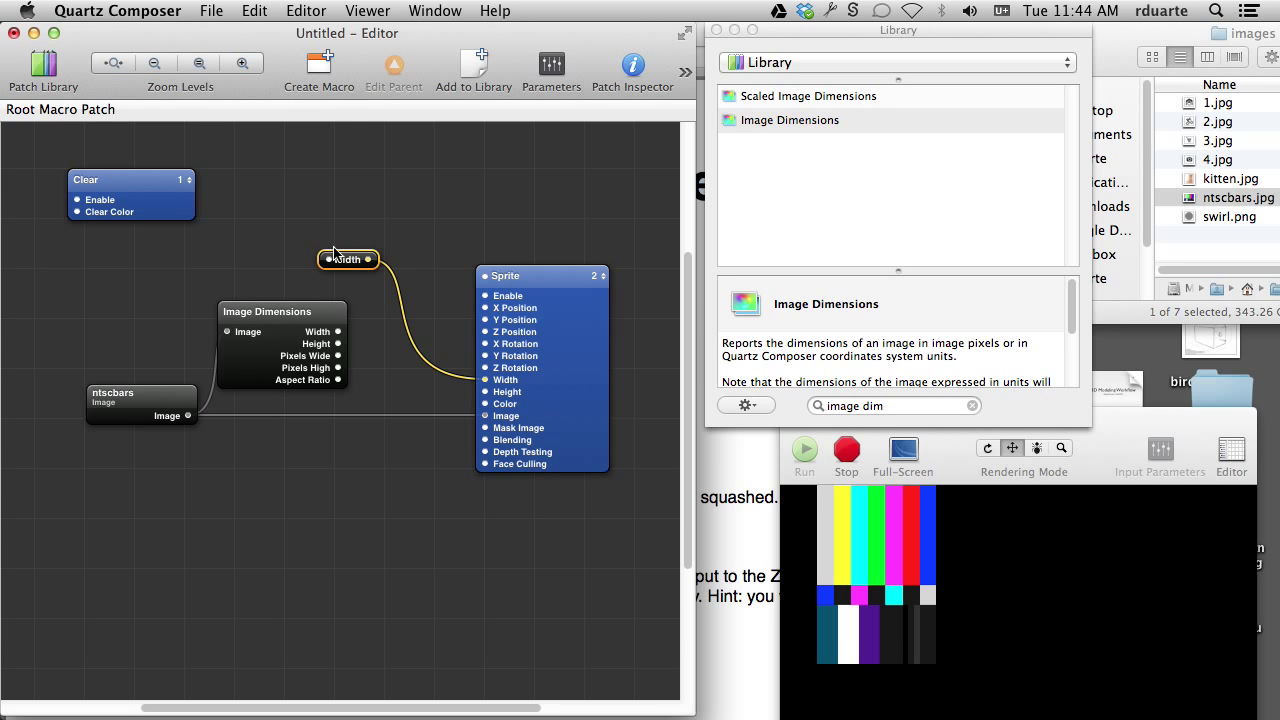
pyautogui.moveTo(334, 252); pyautogui.dragTo(298, 247)
# Add a Math patch and place it between the Image Dimensions and Sprite patches.
pyautogui.click(385, 390)
pyautogui.press('super+Return')
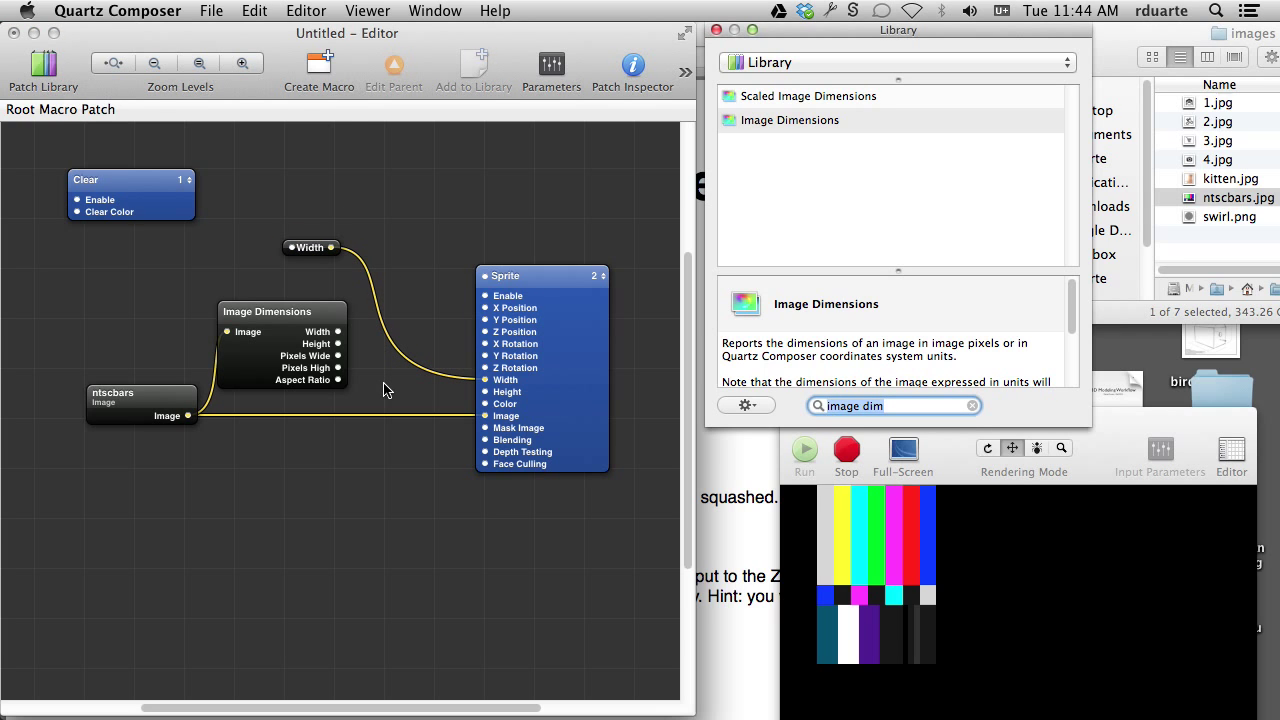
pyautogui.write('math')
pyautogui.press('Return')
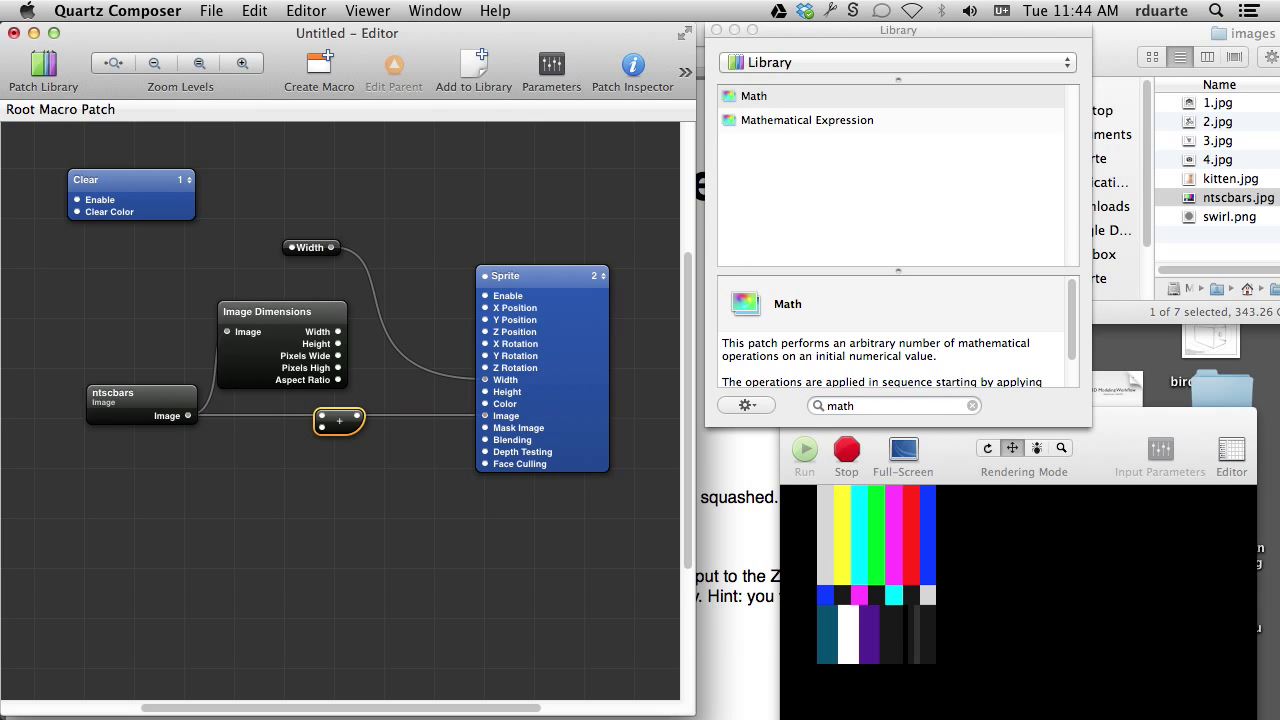
pyautogui.moveTo(338, 425); pyautogui.dragTo(380, 388)
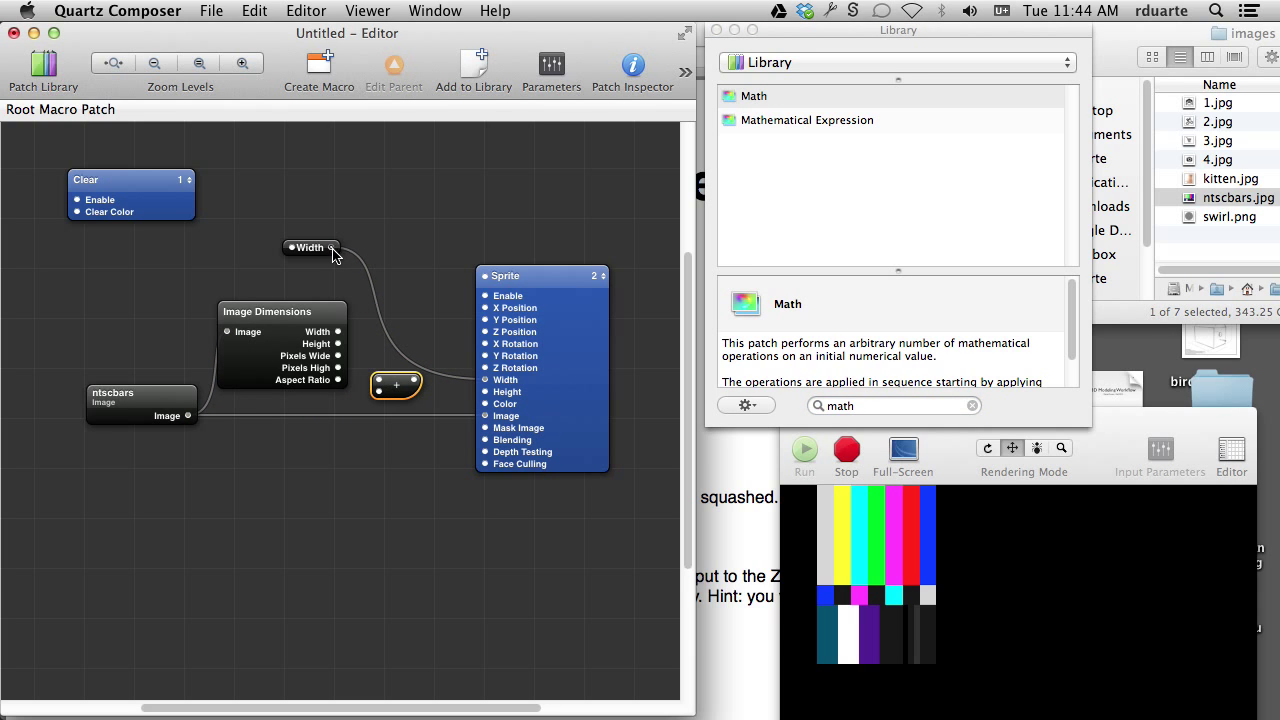
# Multiply the Width splitter's output by the Image Dimensions Aspect Ratio in the Math patch and feed the result to the Sprite's Height.
pyautogui.moveTo(331, 248); pyautogui.dragTo(377, 381)
pyautogui.moveTo(349, 392); pyautogui.dragTo(487, 395)
pyautogui.click(397, 388)
pyautogui.click(421, 431)
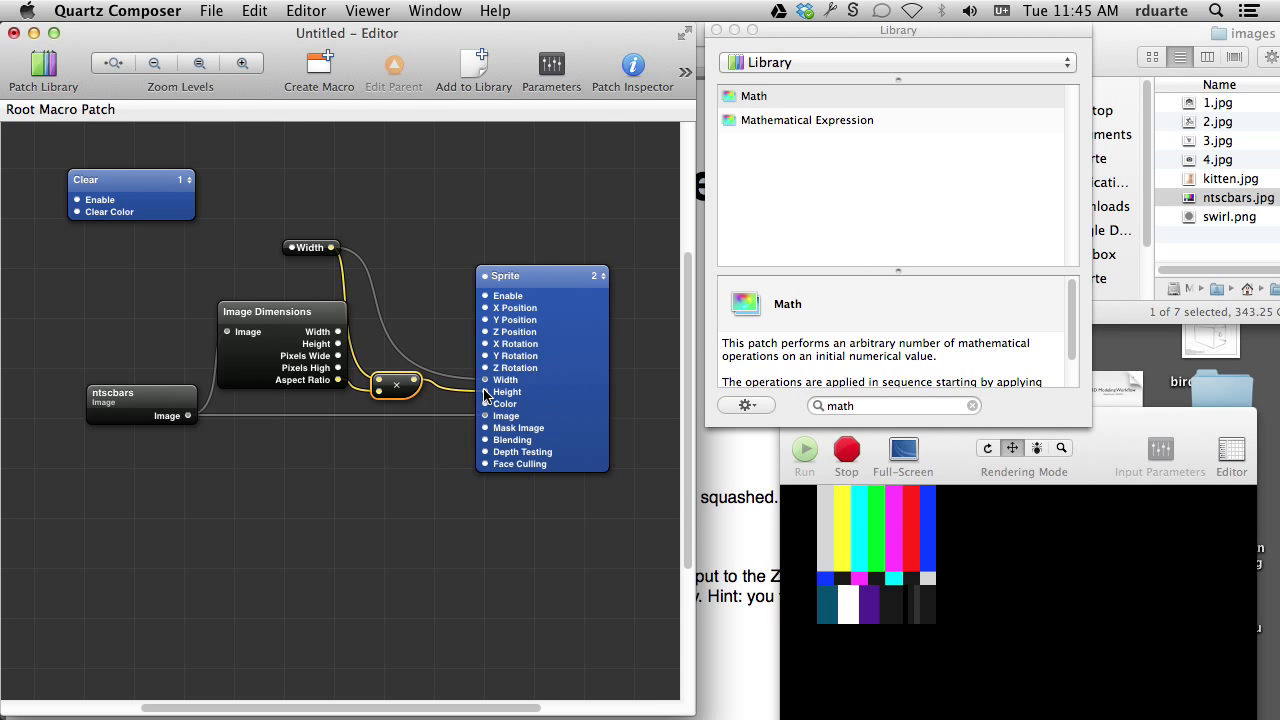
# Change the Math patch's operation to division and inspect the resulting Sprite Height value.
pyautogui.click(397, 389)
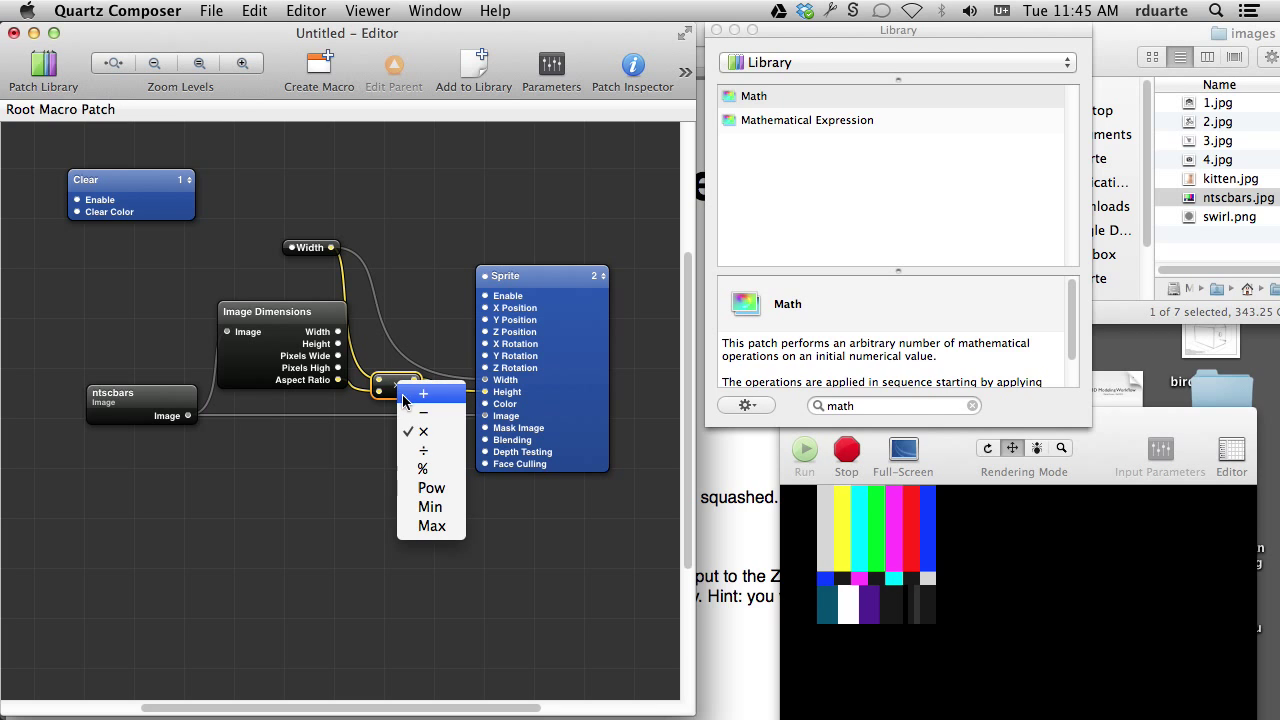
pyautogui.click(435, 452)
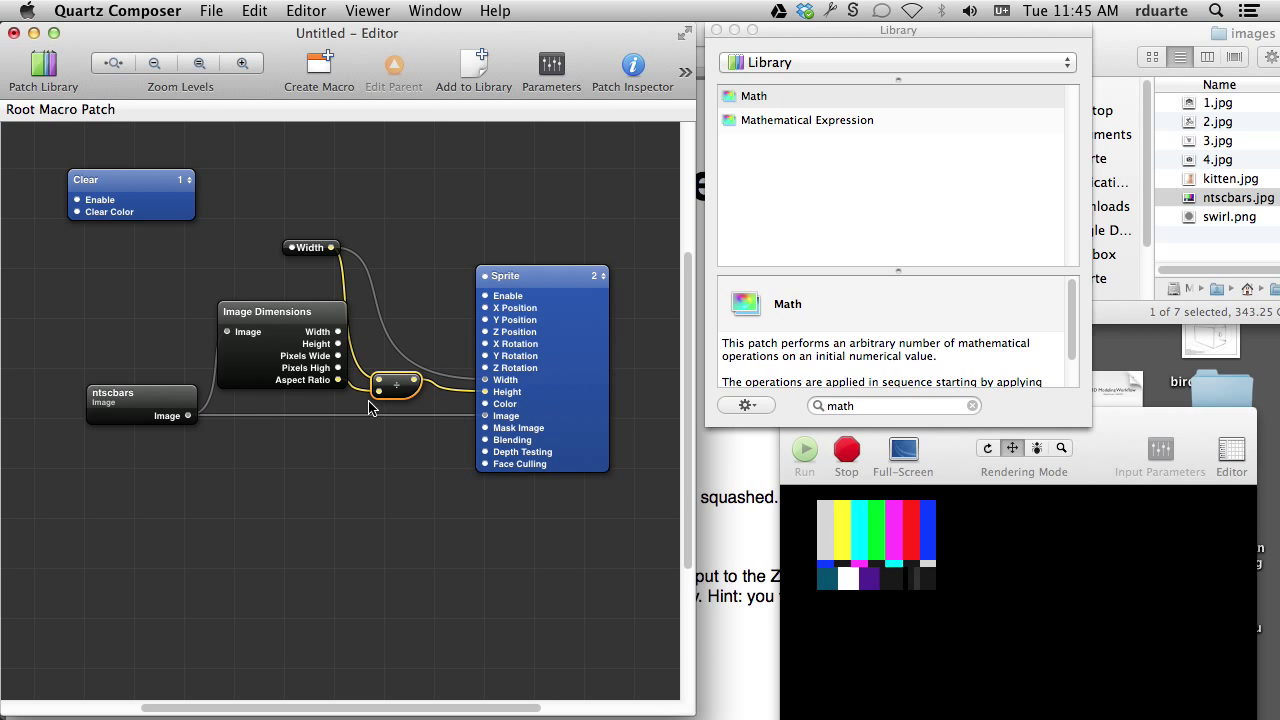
pyautogui.click(447, 408)
pyautogui.moveTo(486, 396)
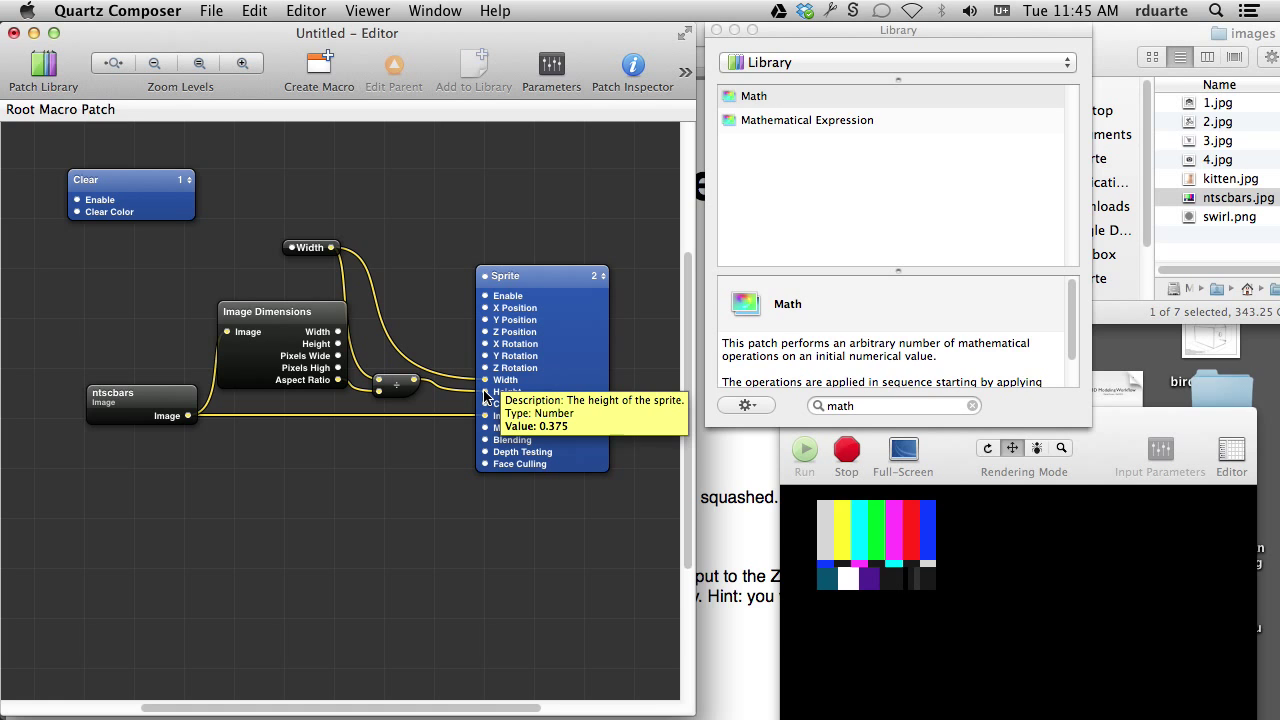
# Move the Image Dimensions and ntscbars patches farther away from the Math patch so the connections are easier to read.
pyautogui.moveTo(297, 308); pyautogui.dragTo(283, 308)
pyautogui.moveTo(152, 394); pyautogui.dragTo(110, 394)
pyautogui.moveTo(246, 333); pyautogui.dragTo(227, 333)
pyautogui.click(258, 248)
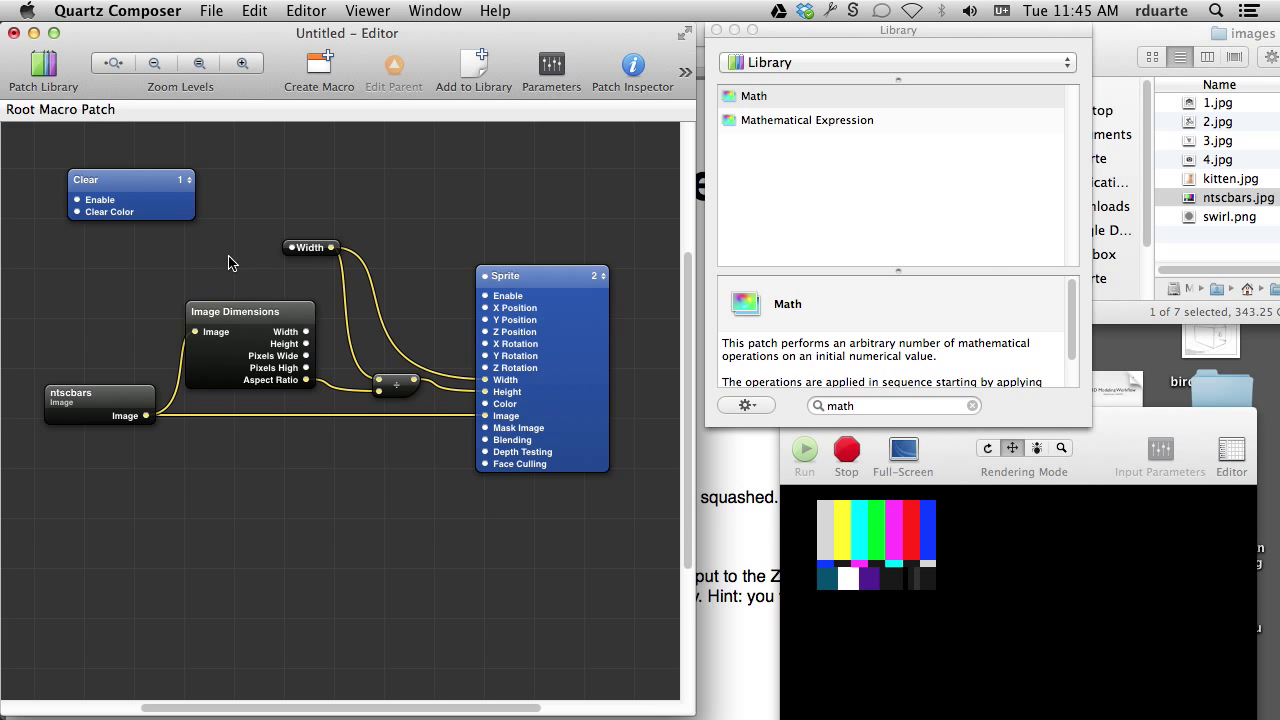
# Switch to the exercises PDF in Preview, read the + key counter exercise, and return to the Quartz Composer composition.
pyautogui.press('super+Tab')
pyautogui.press('super+Tab')
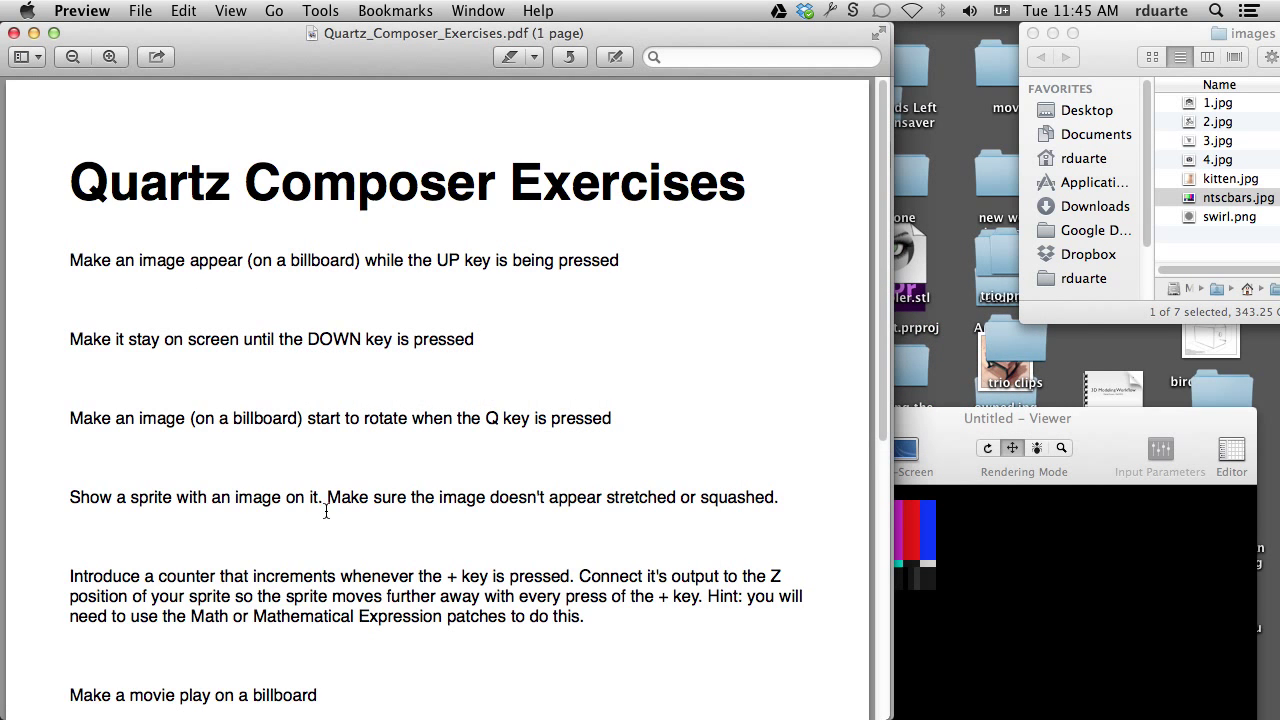
pyautogui.scroll(-5, 328, 512)
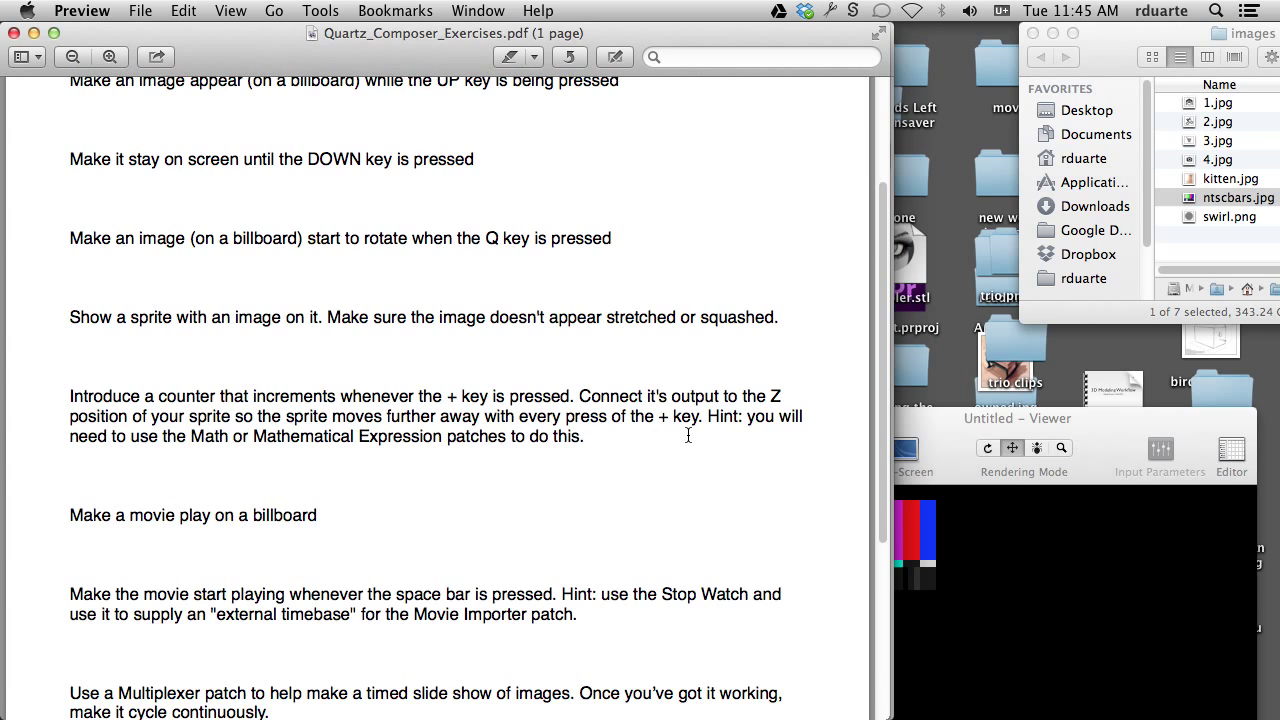
pyautogui.press('super+Tab')
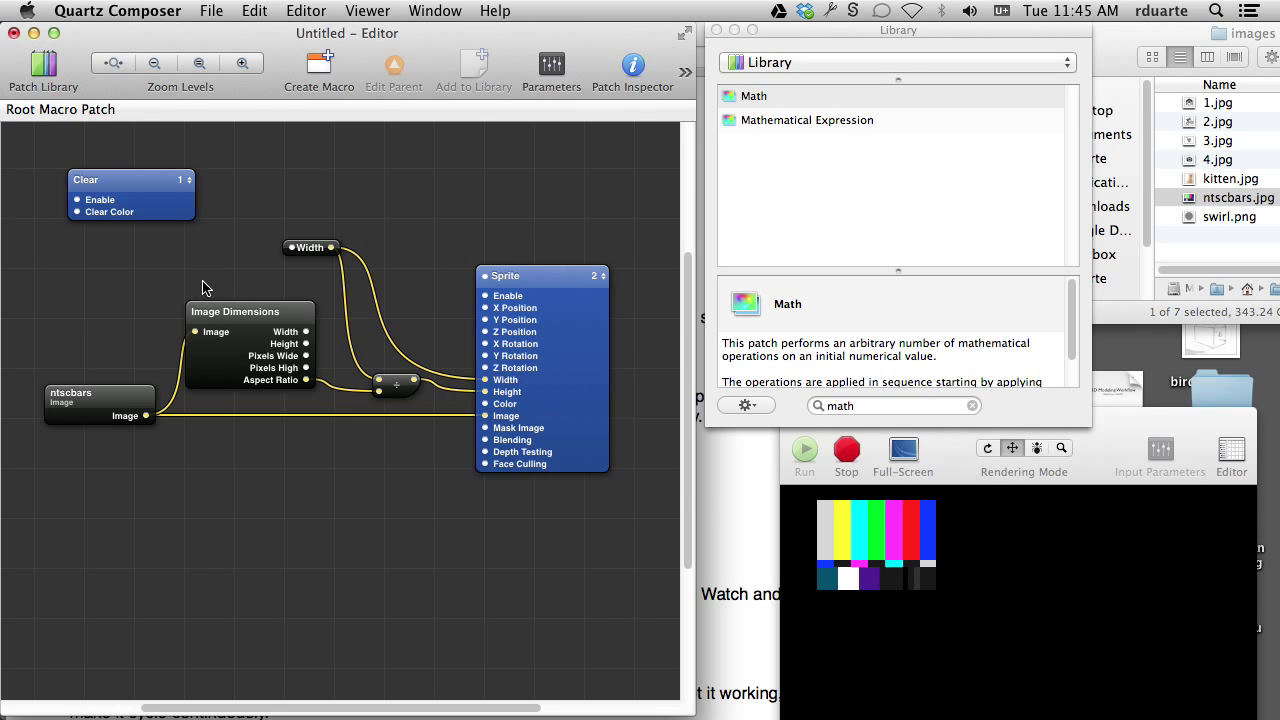
# Move the Sprite and its connected patches lower in the composition to free space beneath the Clear patch.
pyautogui.moveTo(94, 251); pyautogui.dragTo(516, 508)
pyautogui.moveTo(551, 434); pyautogui.dragTo(543, 515)
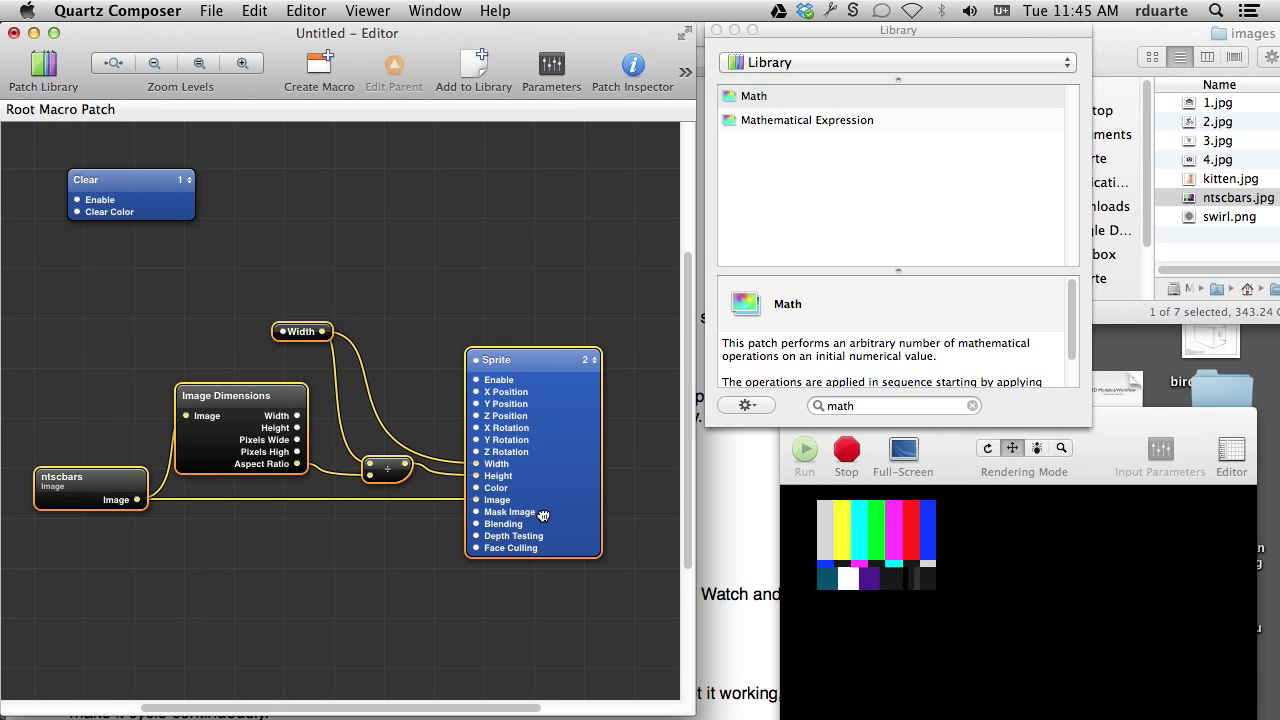
pyautogui.click(524, 305)
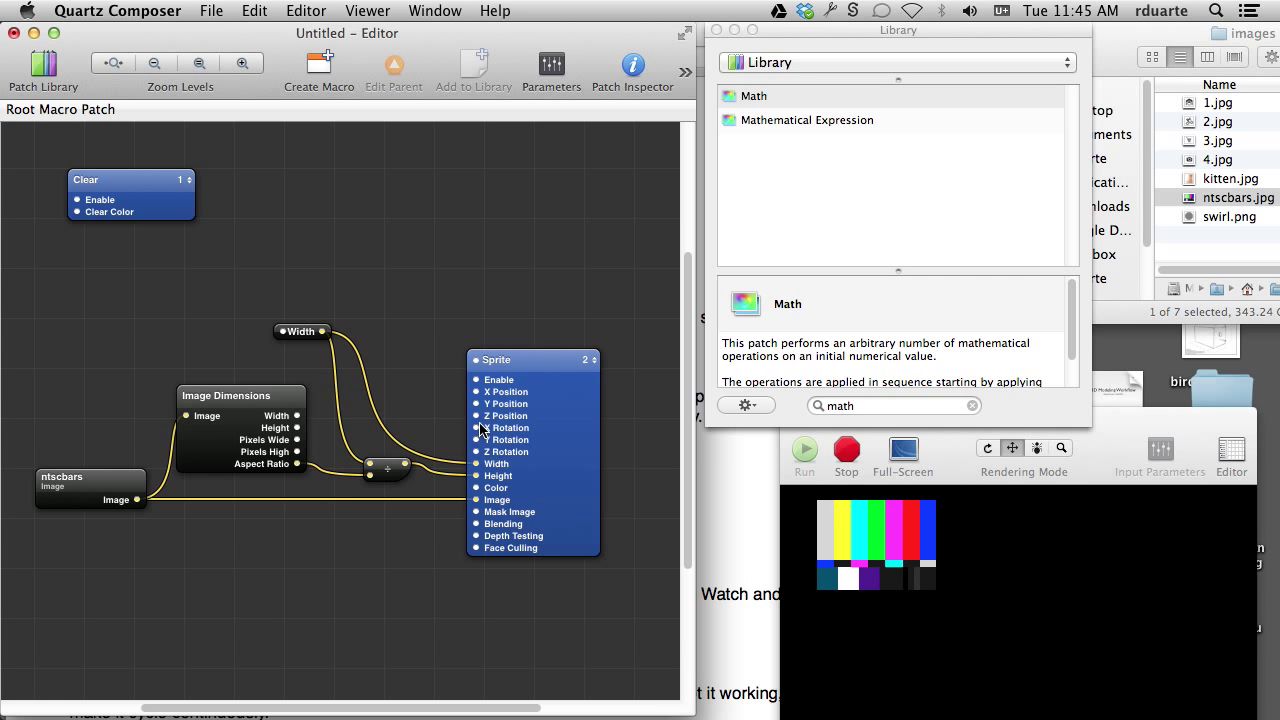
pyautogui.moveTo(203, 317); pyautogui.dragTo(428, 516)
pyautogui.moveTo(80, 296); pyautogui.dragTo(380, 557)
pyautogui.moveTo(387, 492)
pyautogui.mouseDown()
pyautogui.moveTo(390, 552)
pyautogui.moveTo(375, 480)
pyautogui.mouseUp()
pyautogui.click(420, 560)
# Add a Keyboard patch from the library and place it below the Clear patch.
pyautogui.click(409, 330)
pyautogui.write('keyb')
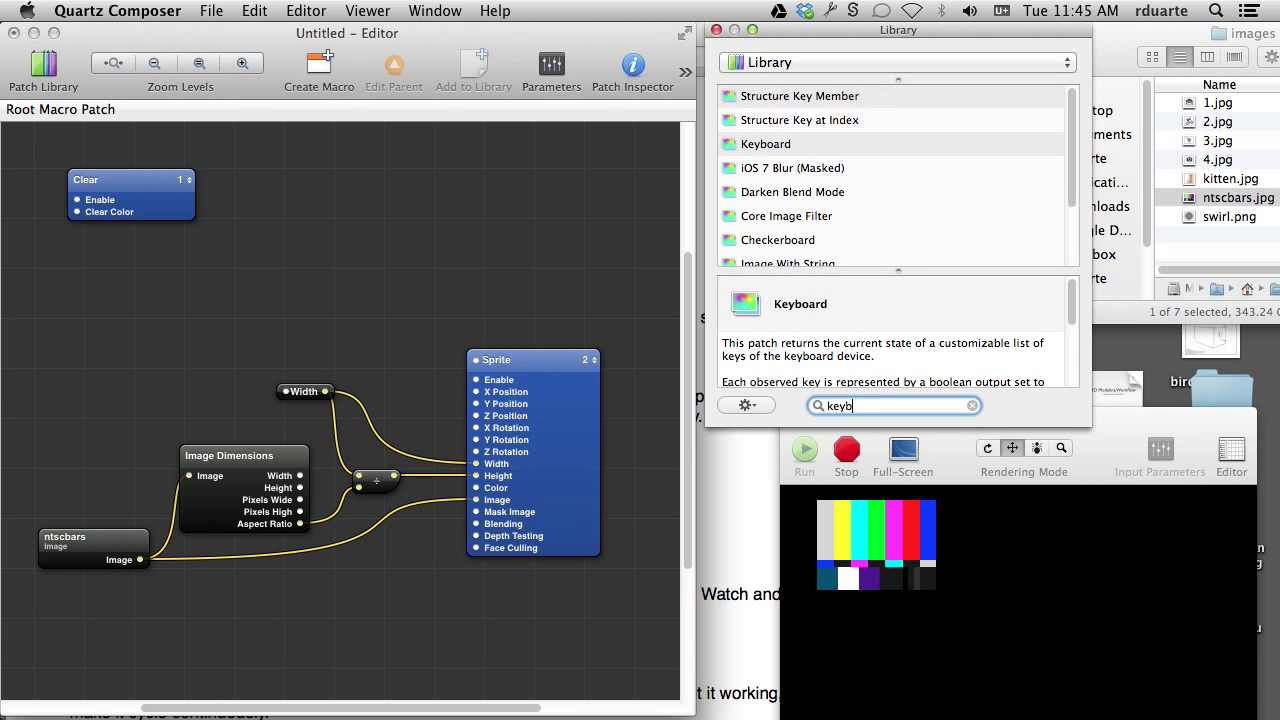
pyautogui.press('Return')
pyautogui.moveTo(345, 451); pyautogui.dragTo(150, 355)
# Replace the four arrow keys in the Keyboard patch's settings with the + key.
pyautogui.press('super+i')
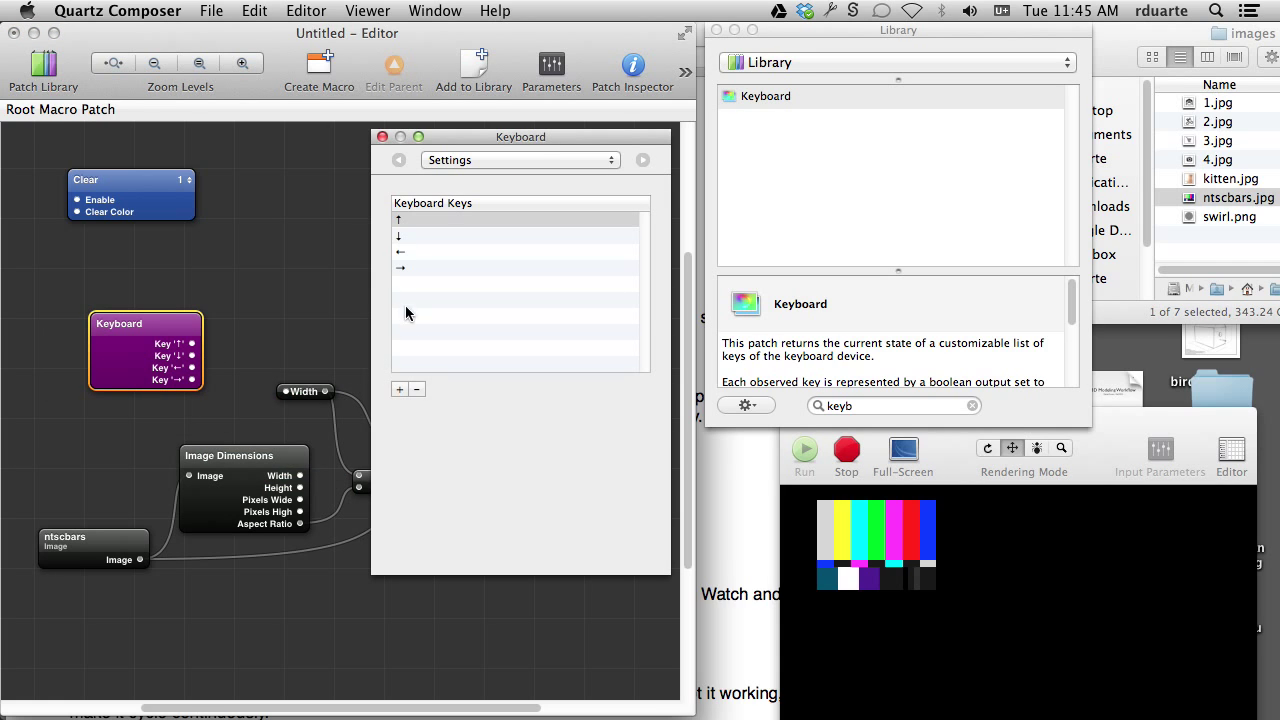
pyautogui.click(417, 389)
pyautogui.click(417, 389)
pyautogui.click(417, 389)
pyautogui.click(417, 389)
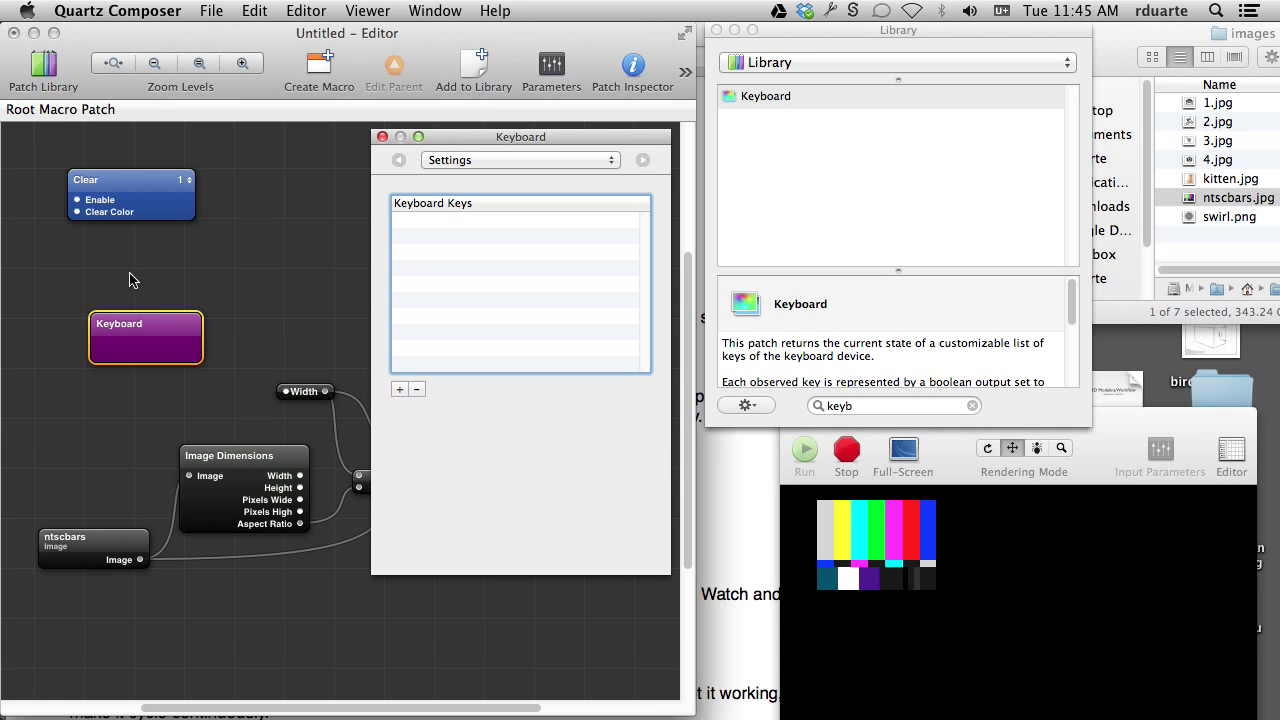
pyautogui.click(399, 389)
pyautogui.press('+')
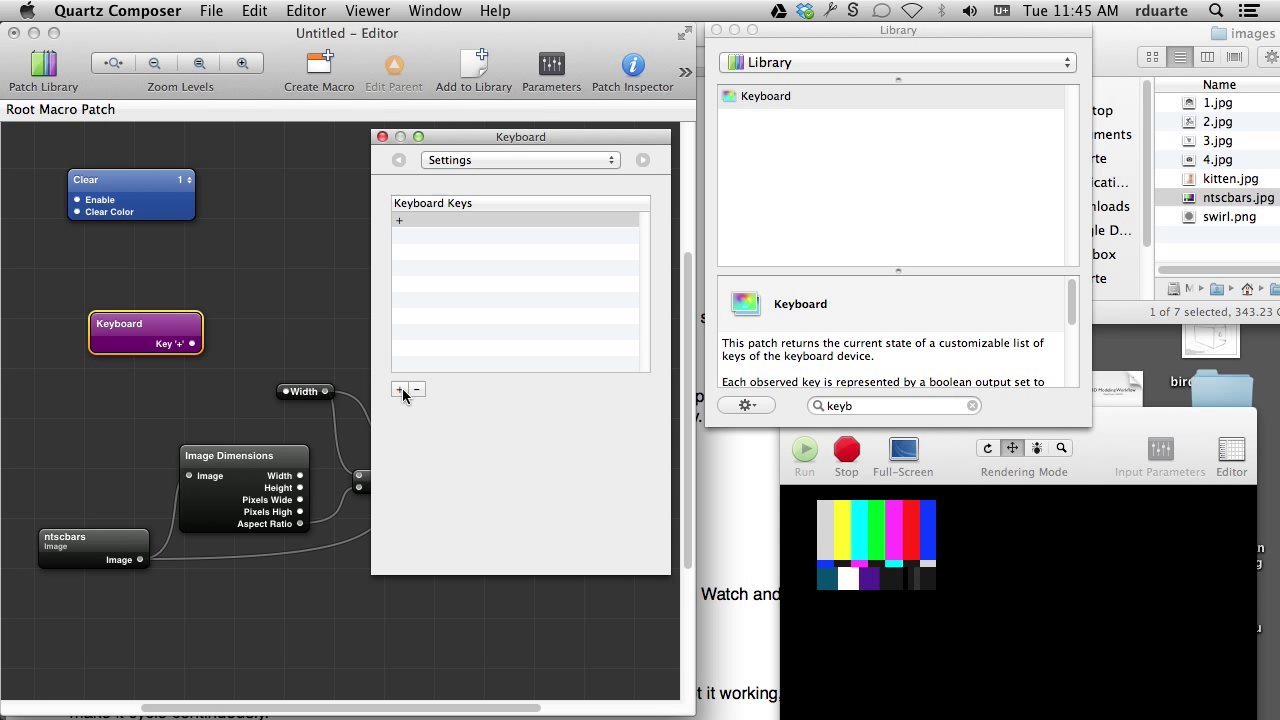
# Close the Keyboard patch's settings and add a Counter patch from the library.
pyautogui.click(305, 278)
pyautogui.click(382, 137)
pyautogui.click(196, 347)
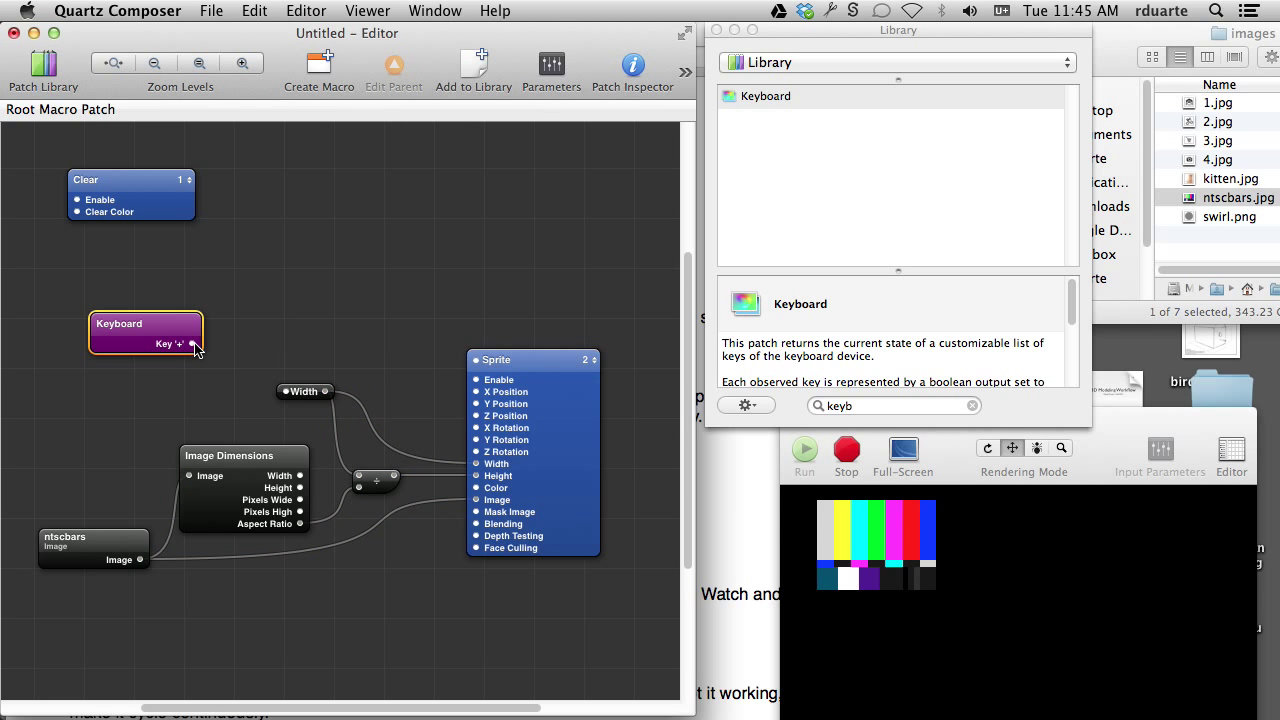
pyautogui.click(240, 340)
pyautogui.press('super+shift+l')
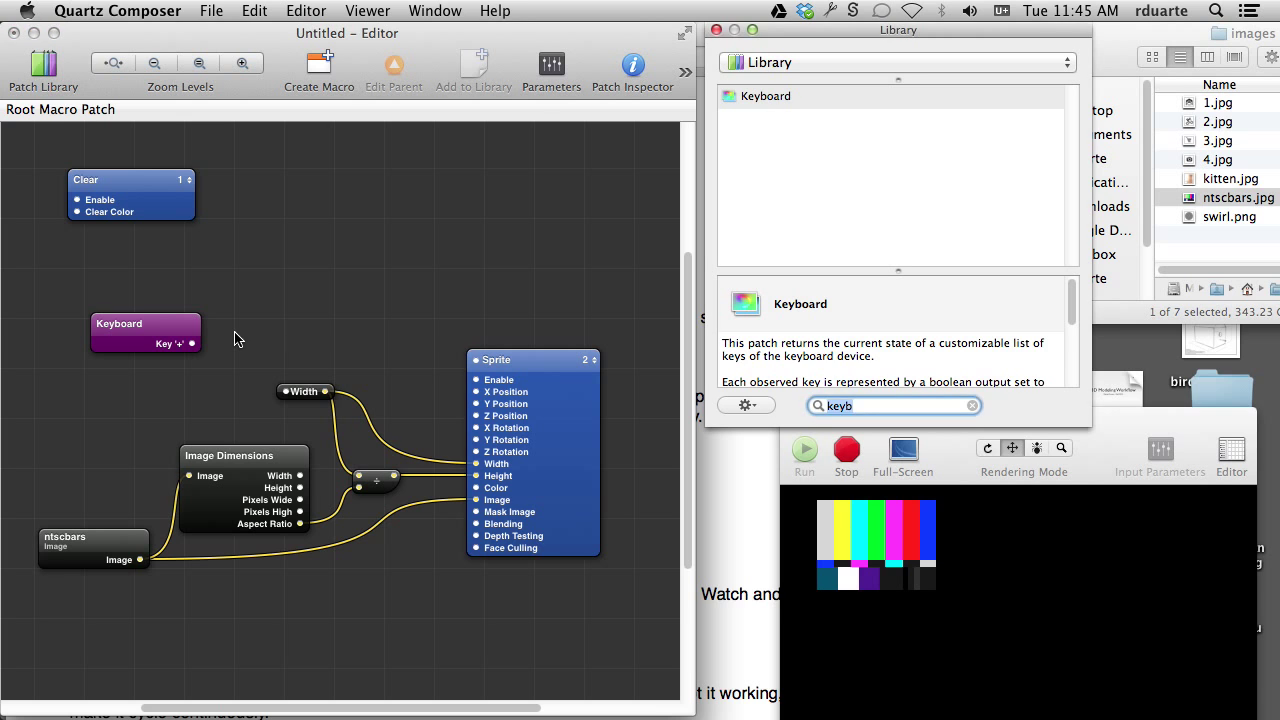
pyautogui.write('counter')
pyautogui.press('Return')
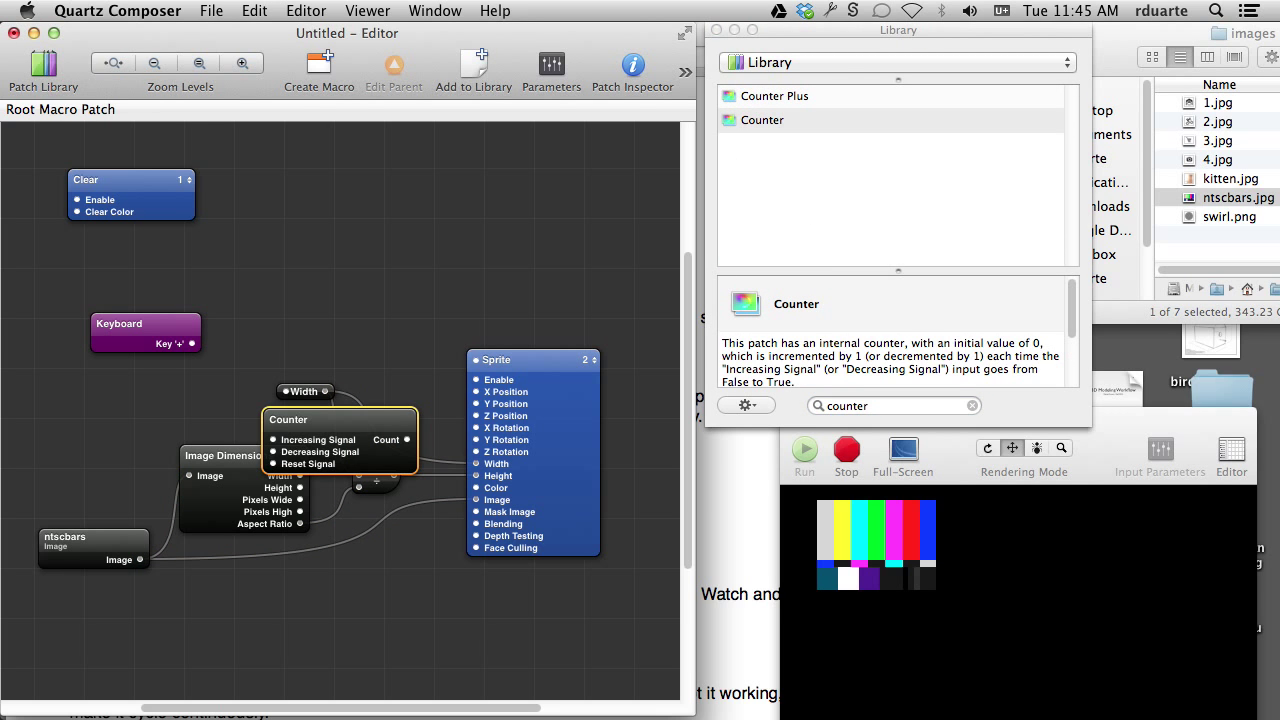
# Place the Counter beside the Keyboard patch, wiring Key '+' to Increasing Signal and Count to the Sprite's Z Position.
pyautogui.moveTo(378, 455); pyautogui.dragTo(246, 308)
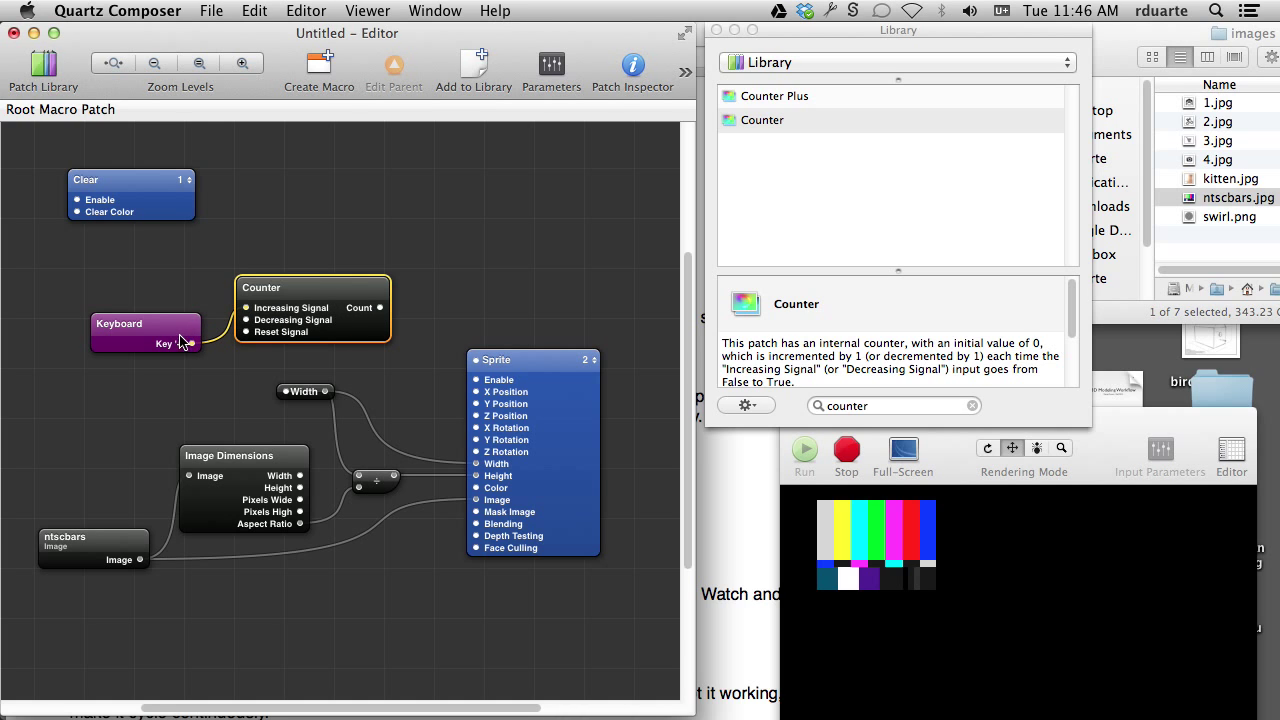
pyautogui.moveTo(180, 341); pyautogui.dragTo(171, 322)
pyautogui.moveTo(380, 308); pyautogui.dragTo(477, 415)
# Test the + key counter in the Viewer, restarting the composition and moving the sprite near the middle for a second try.
pyautogui.click(1040, 557)
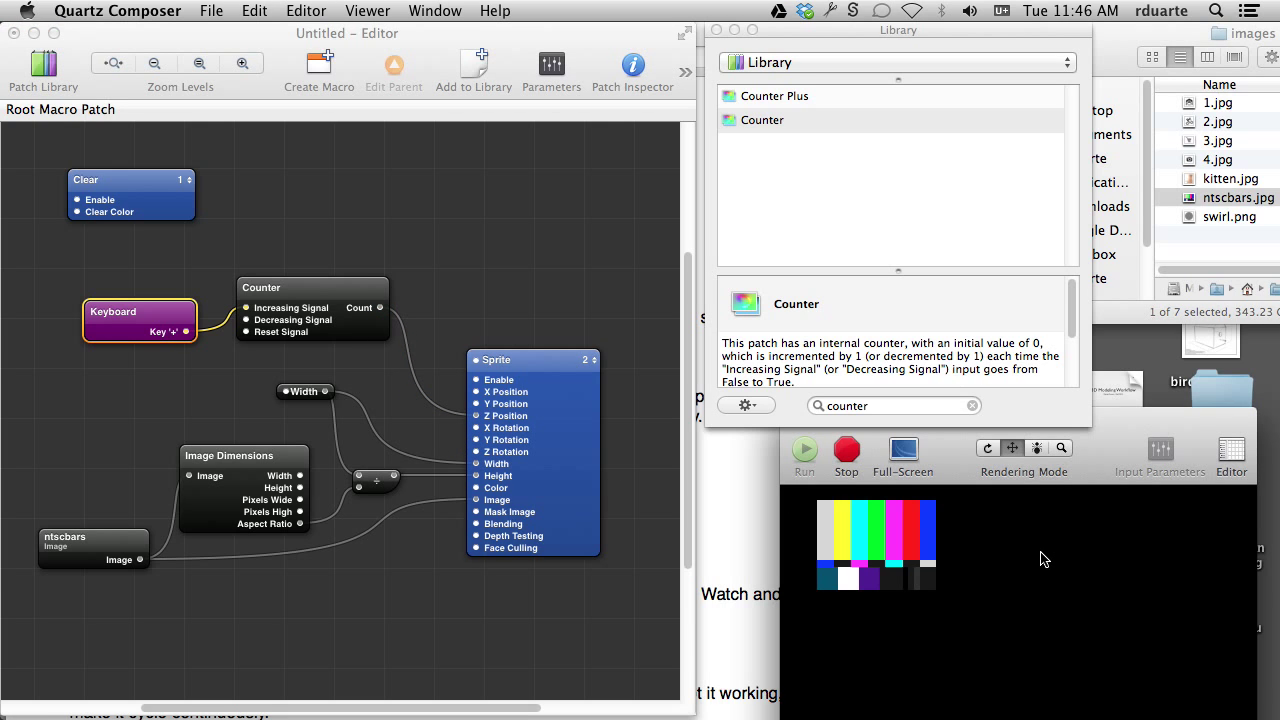
pyautogui.press('+')
pyautogui.press('+')
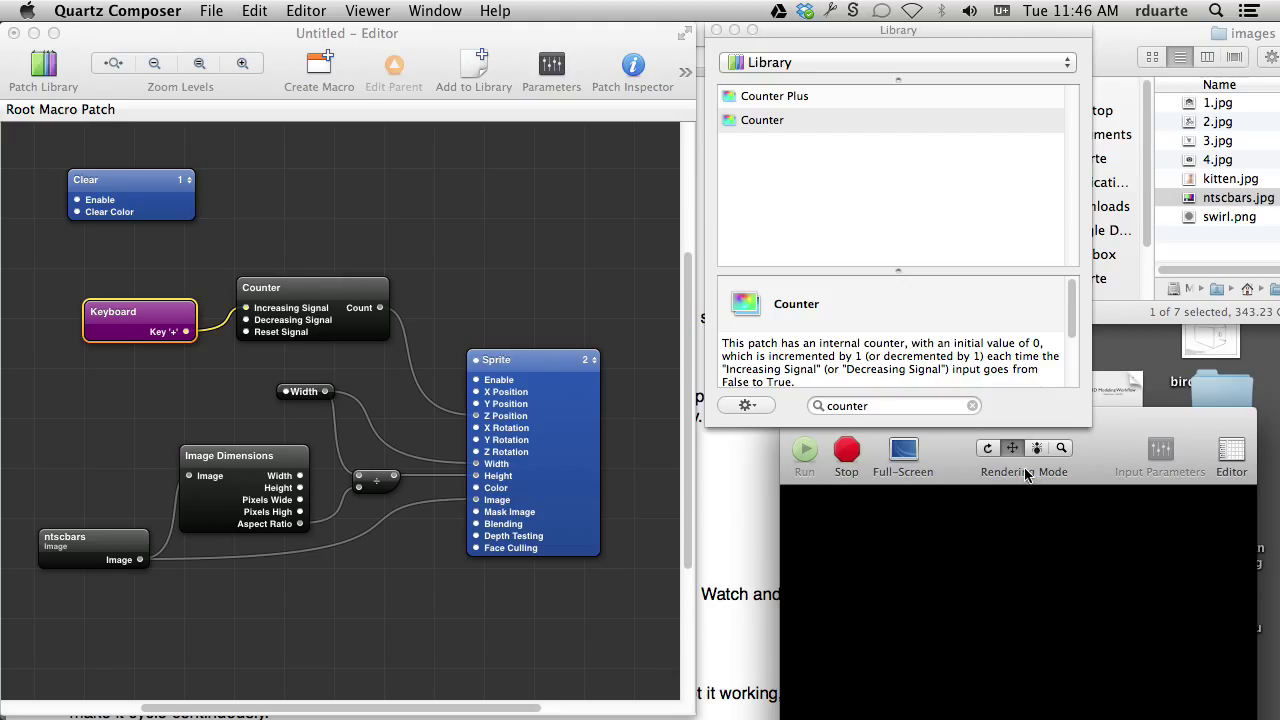
pyautogui.click(856, 452)
pyautogui.click(808, 452)
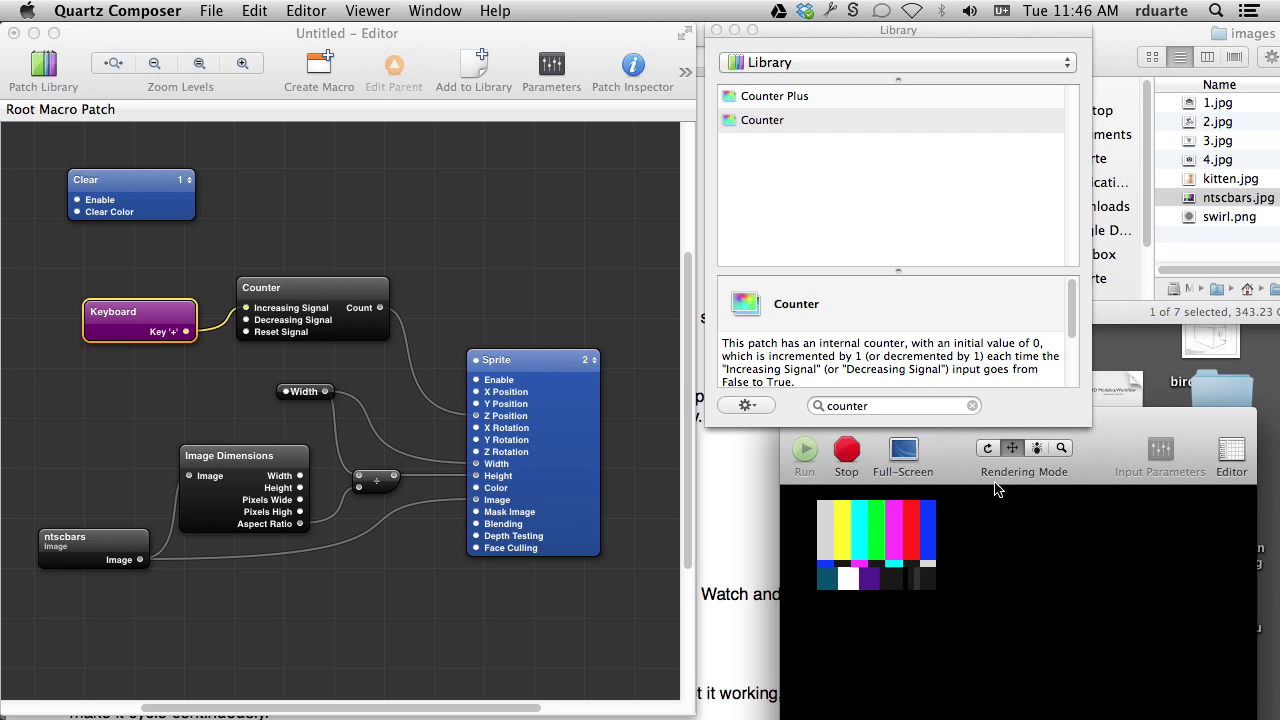
pyautogui.moveTo(895, 530); pyautogui.dragTo(1030, 628)
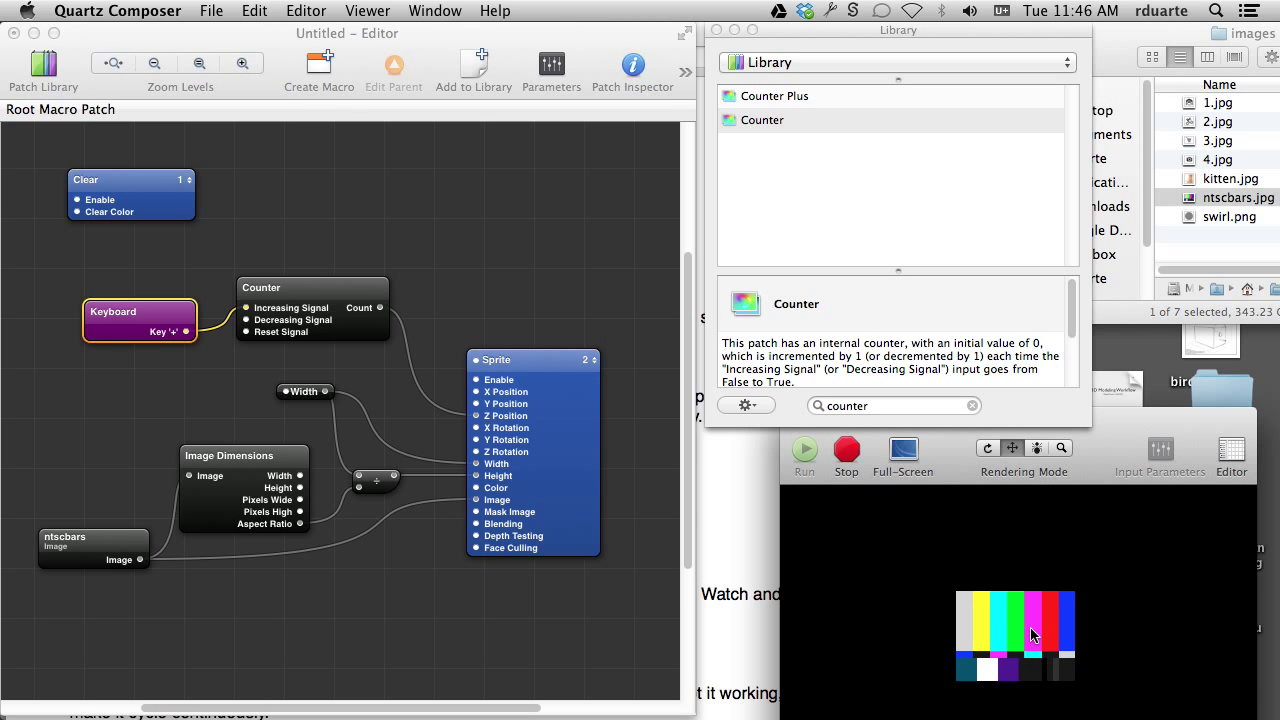
pyautogui.press('+')
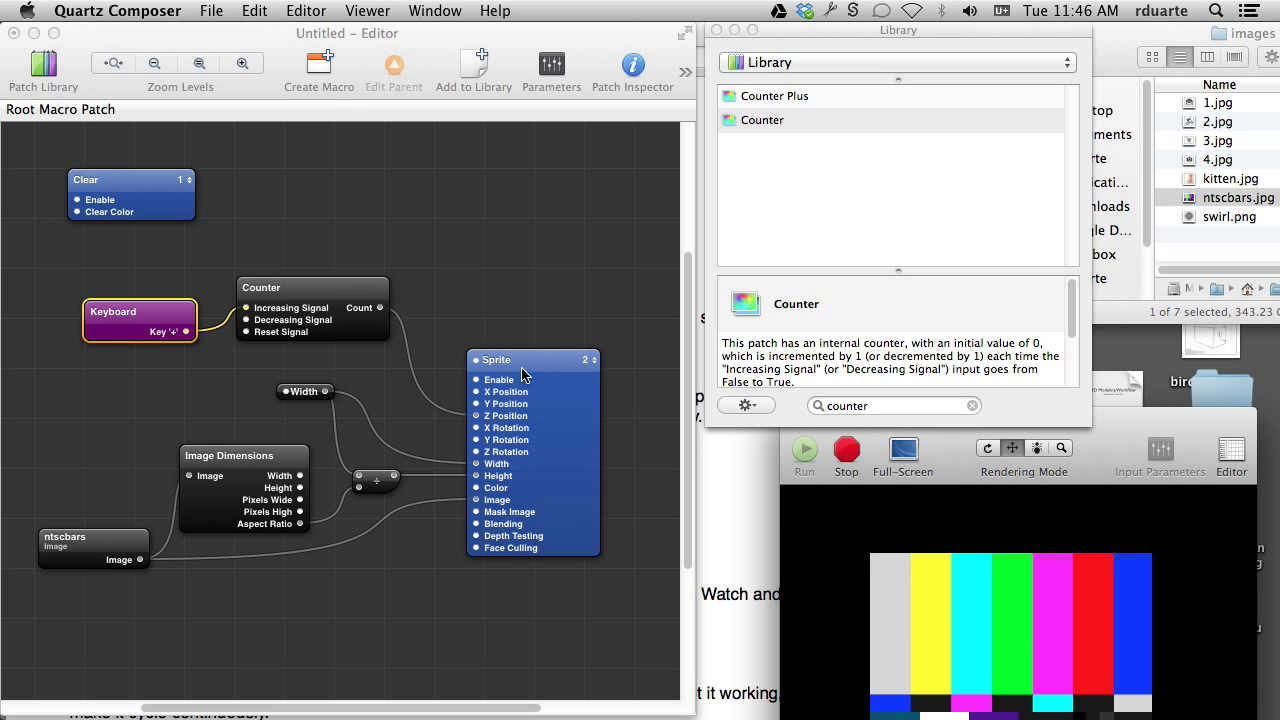
# Move the Keyboard and Counter patches and the Sprite farther apart to free space between them.
pyautogui.click(456, 318)
pyautogui.moveTo(114, 268); pyautogui.dragTo(232, 330)
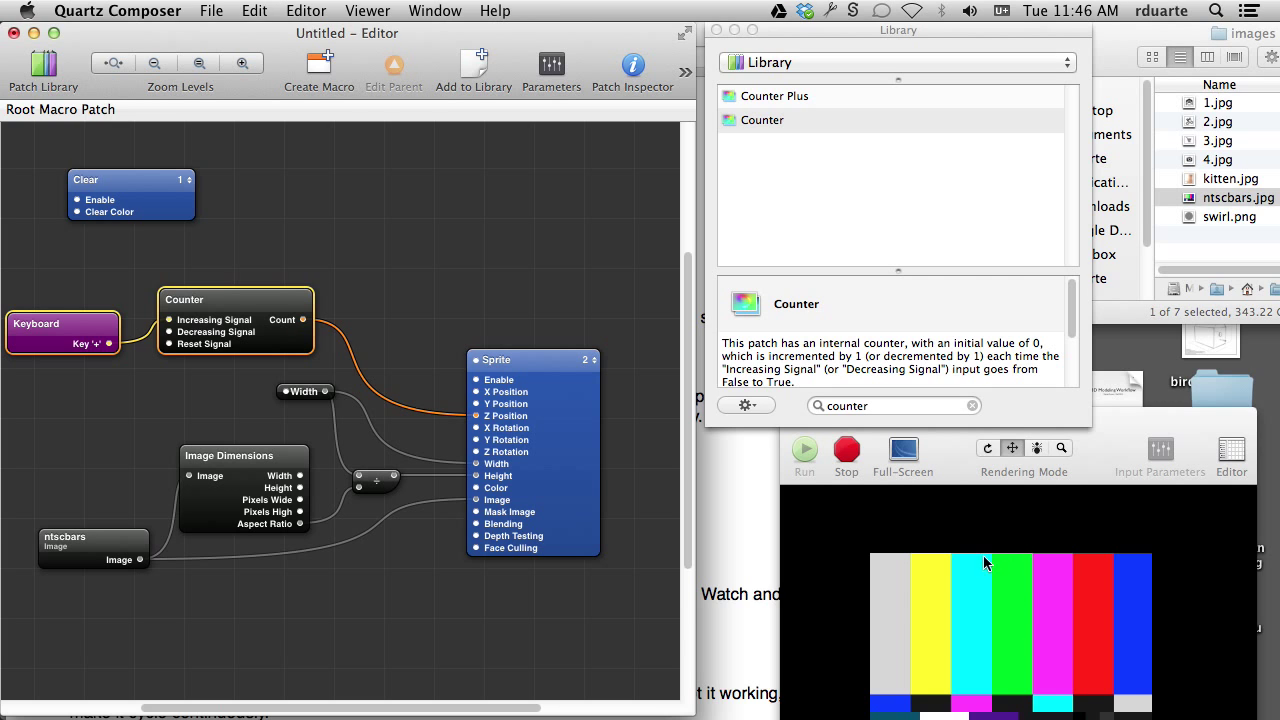
pyautogui.click(491, 337)
pyautogui.moveTo(493, 359); pyautogui.dragTo(510, 359)
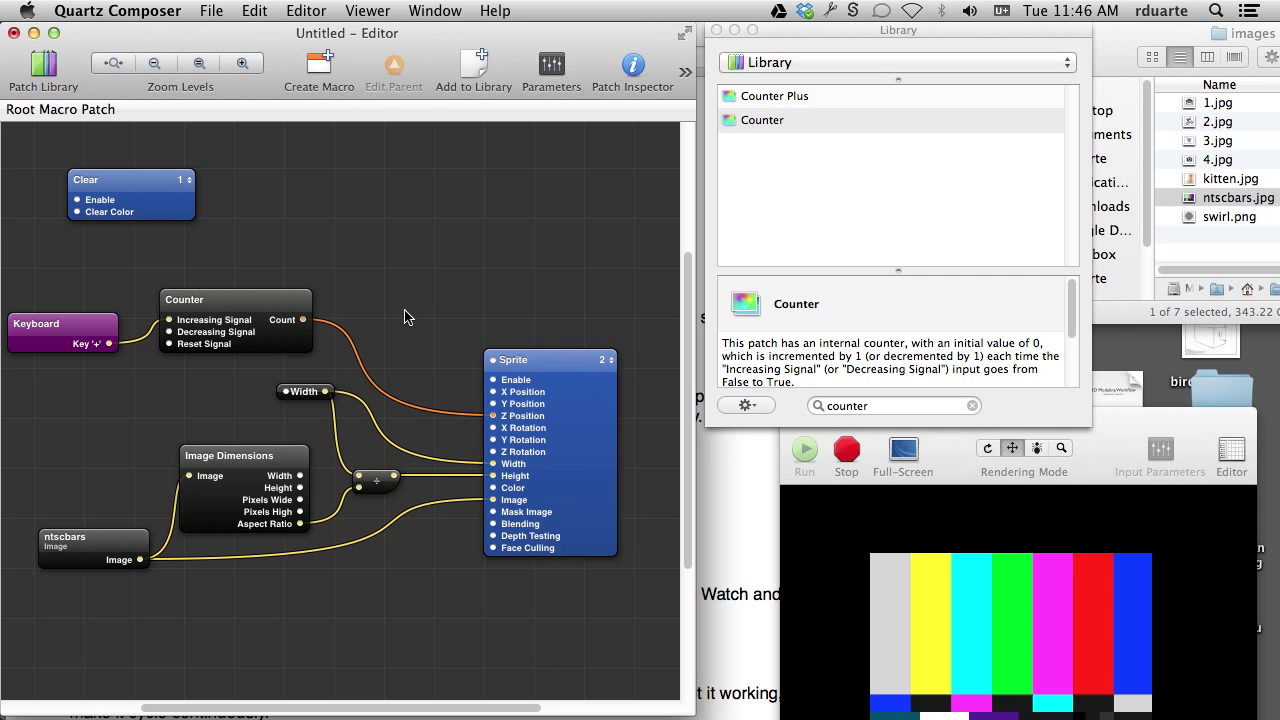
# Add a Math patch between the Counter and the Sprite and set its operation to multiplication.
pyautogui.press('super+Return')
pyautogui.write('math')
pyautogui.press('Return')
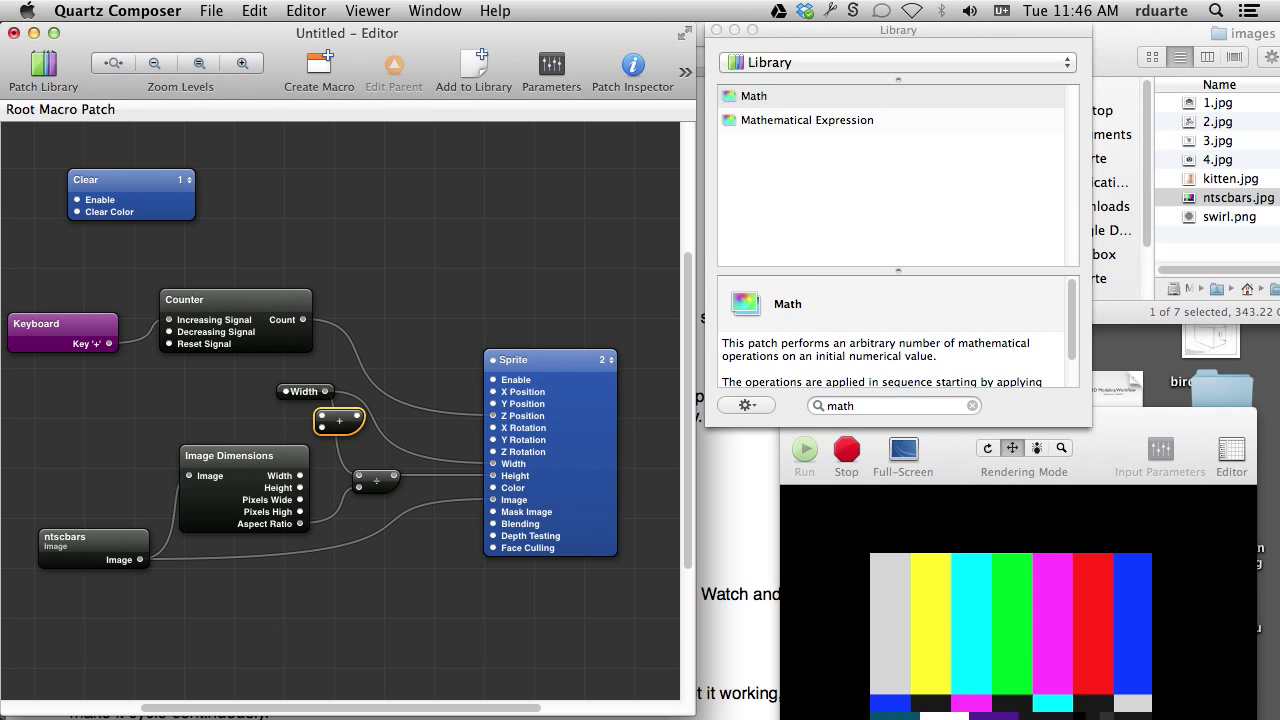
pyautogui.moveTo(340, 421); pyautogui.dragTo(377, 336)
pyautogui.click(376, 337)
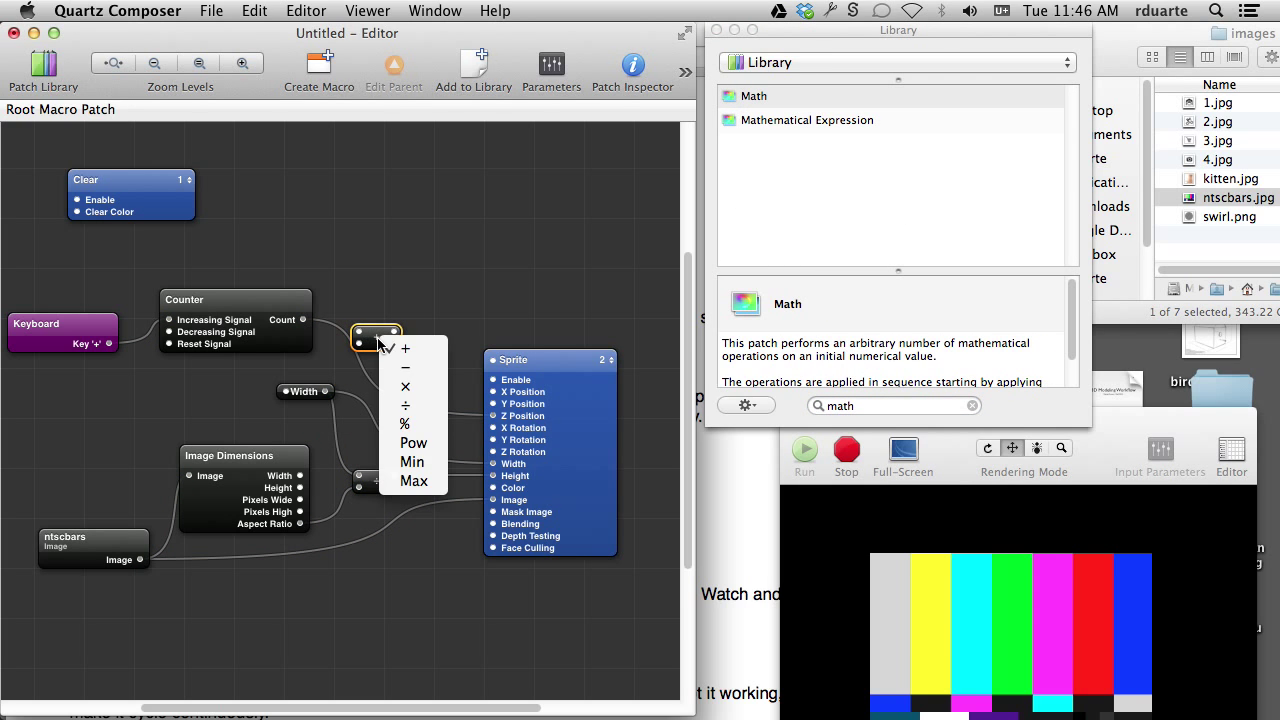
pyautogui.click(404, 386)
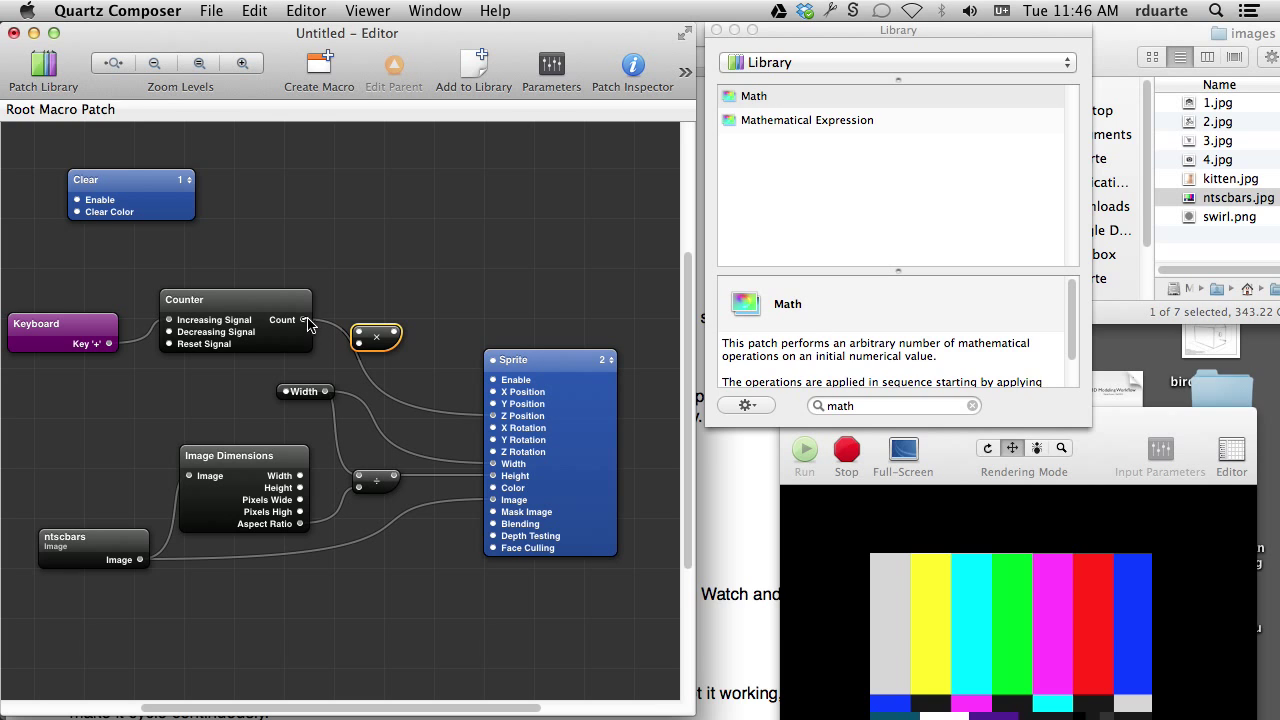
# Multiply the Counter's Count by 0.01 in the Math patch and connect the result to the Sprite's Z Position.
pyautogui.doubleClick(358, 334)
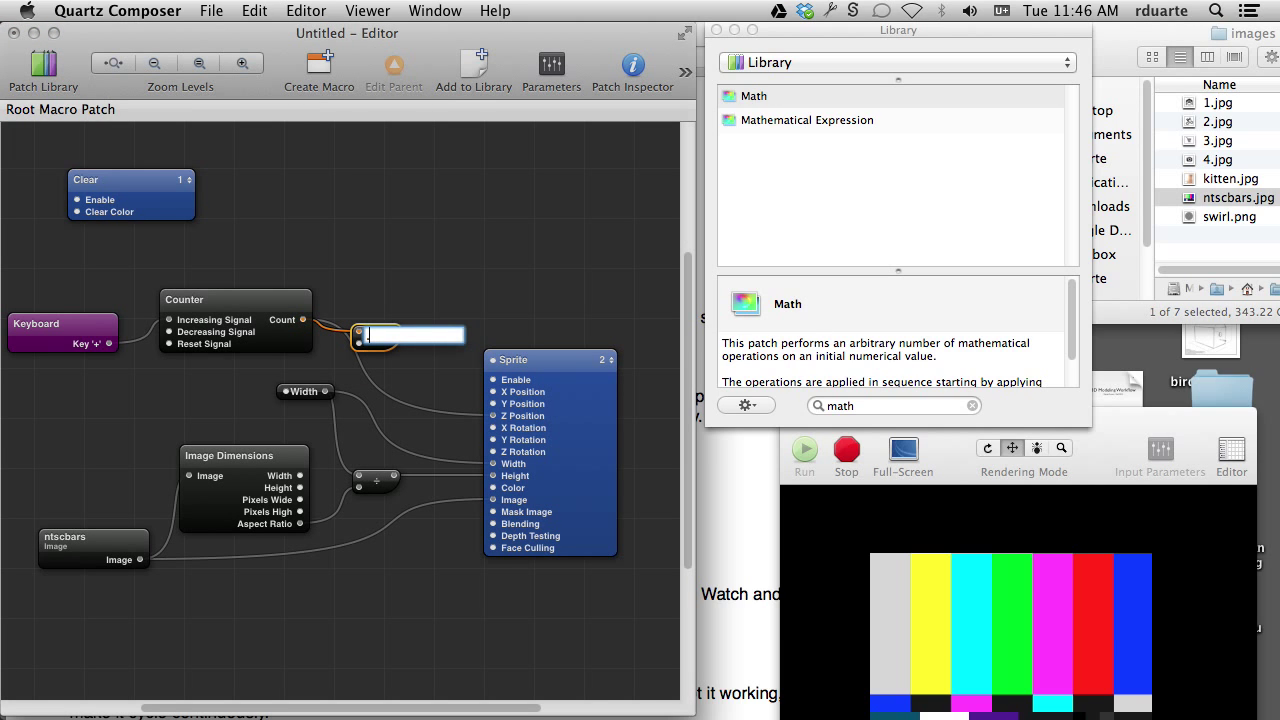
pyautogui.press('Return')
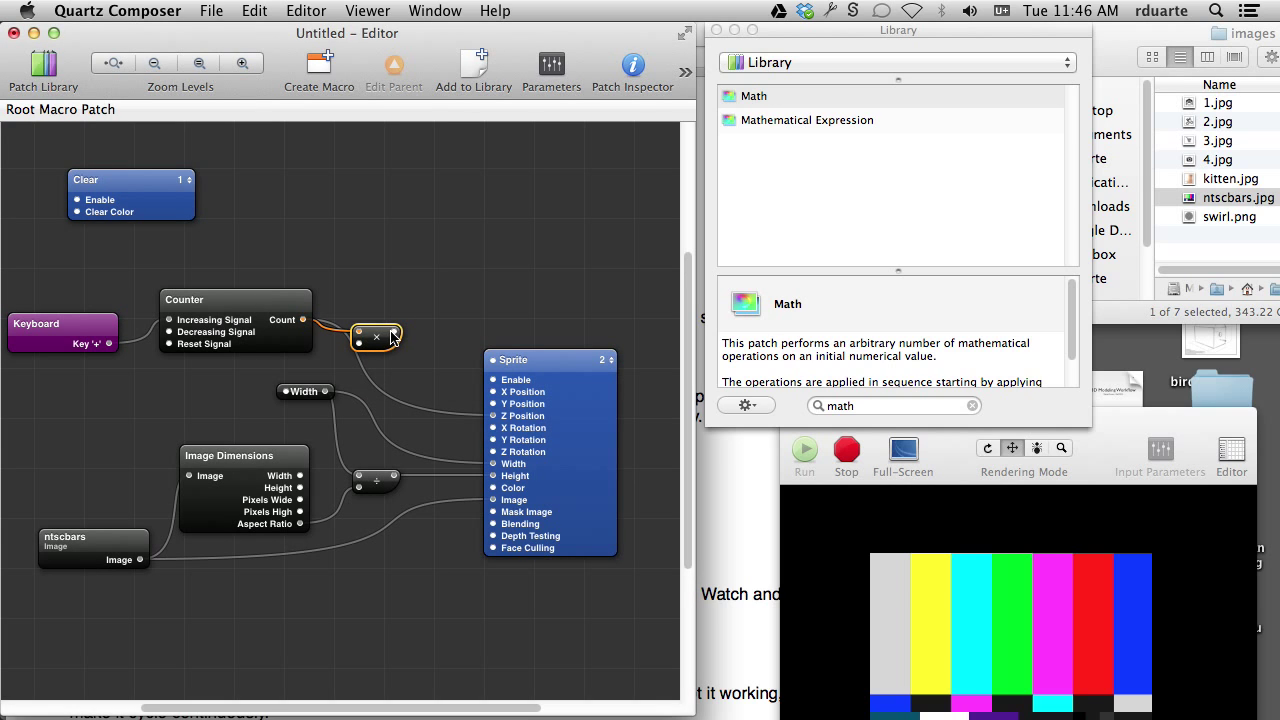
pyautogui.moveTo(393, 337); pyautogui.dragTo(492, 415)
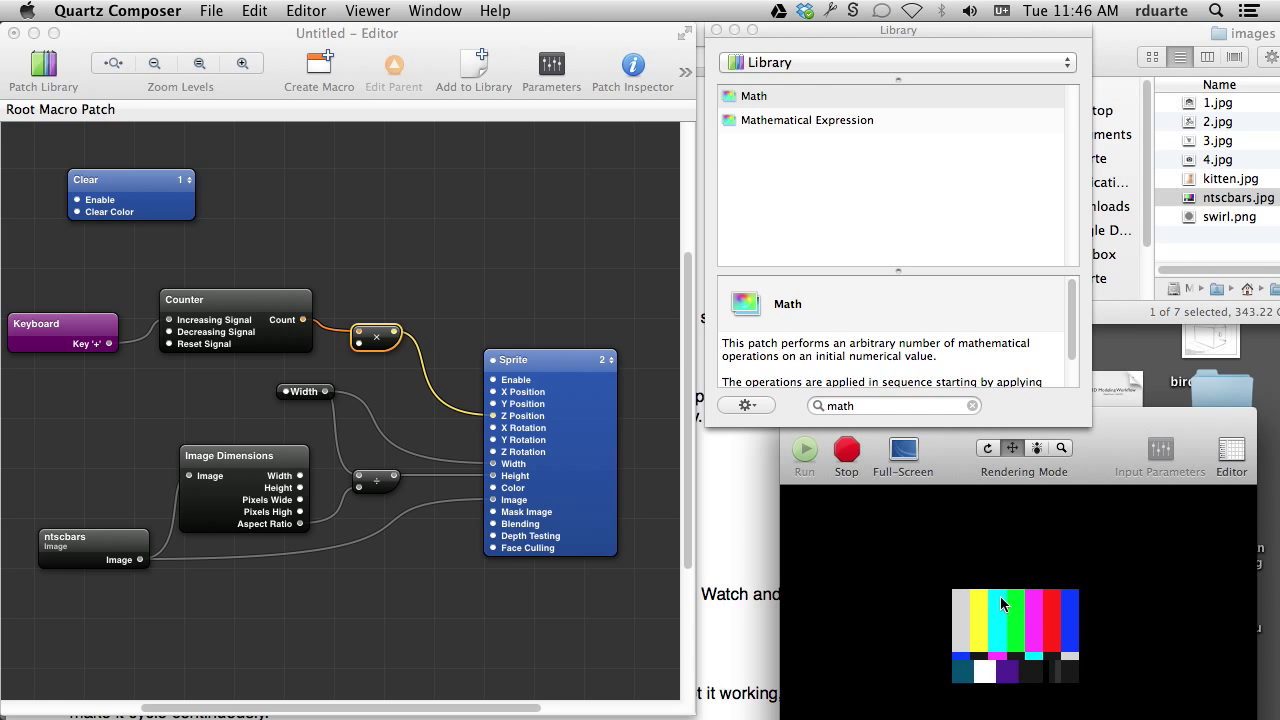
# Set the Math patch's multiplier to -0.01, test it, and revise it so each + press moves the sprite farther away.
pyautogui.doubleClick(358, 343)
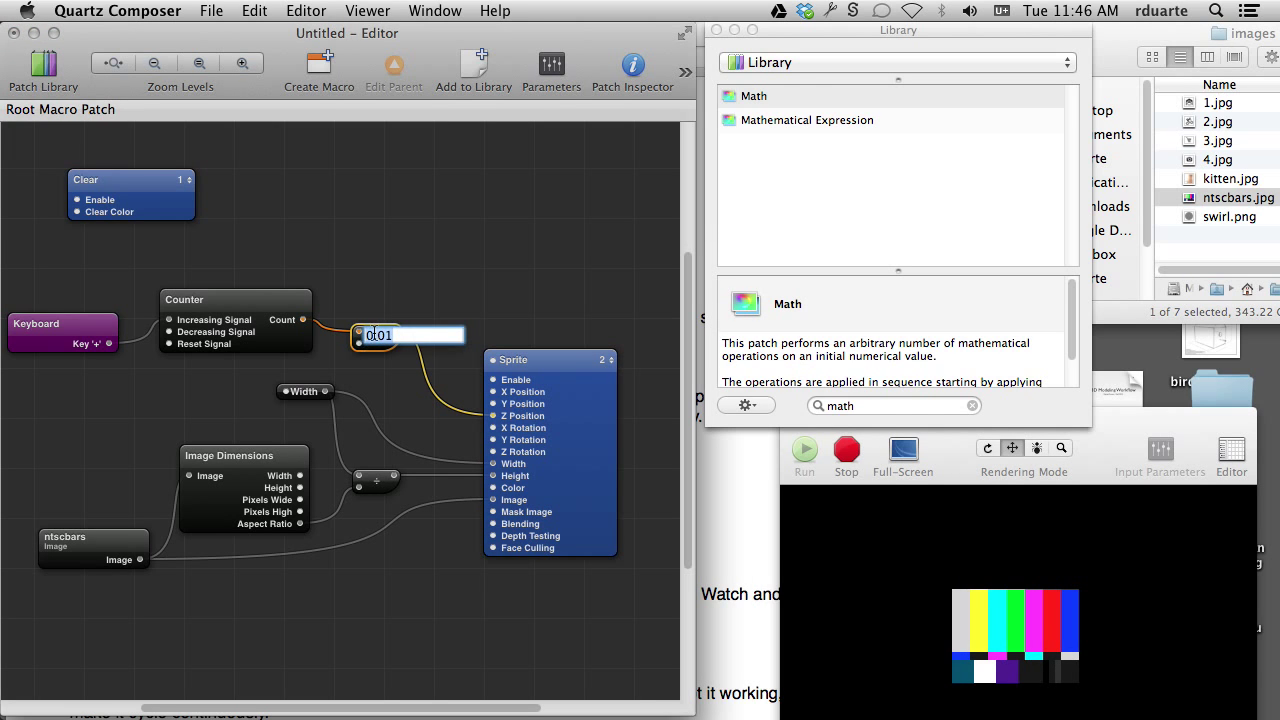
pyautogui.press('Return')
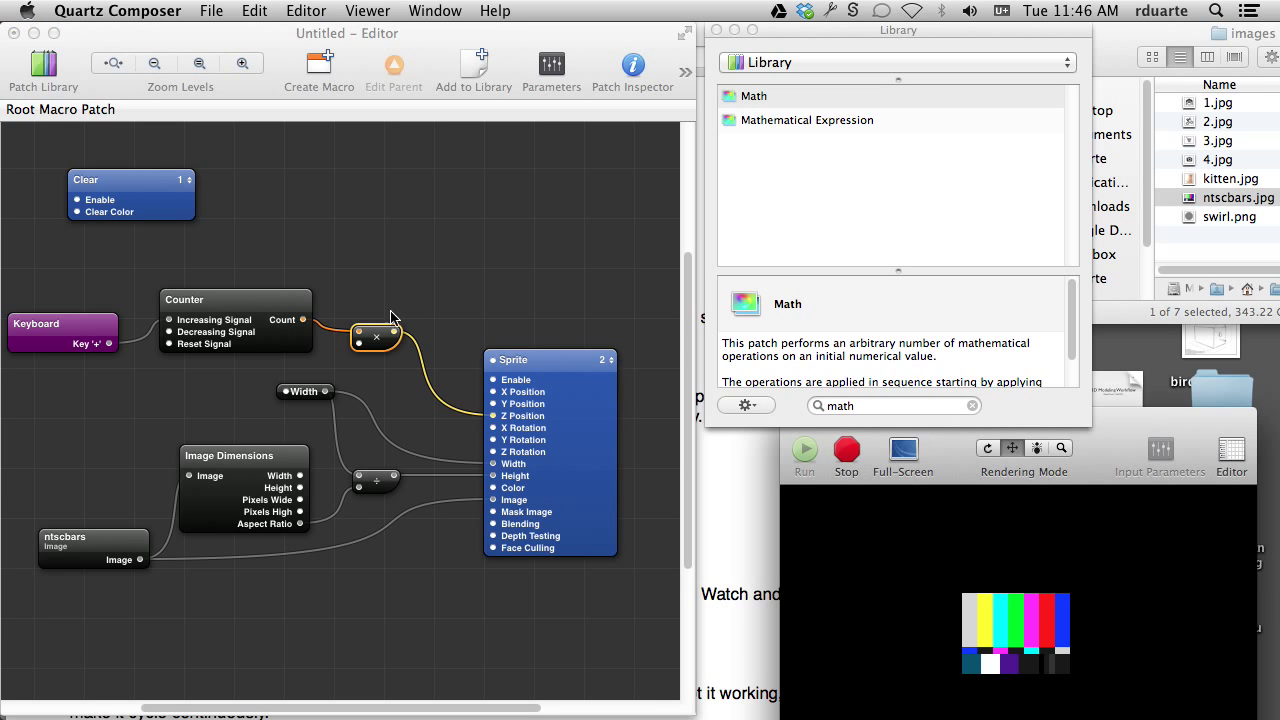
pyautogui.doubleClick(358, 340)
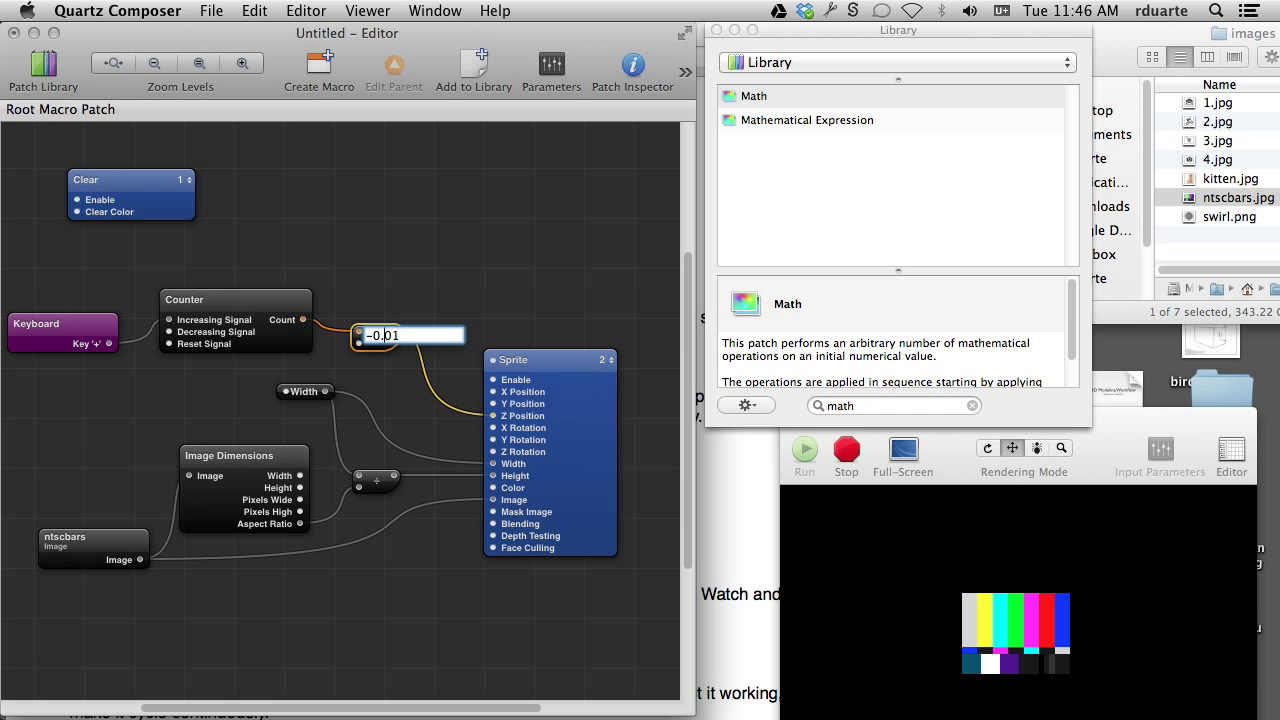
pyautogui.press('Return')
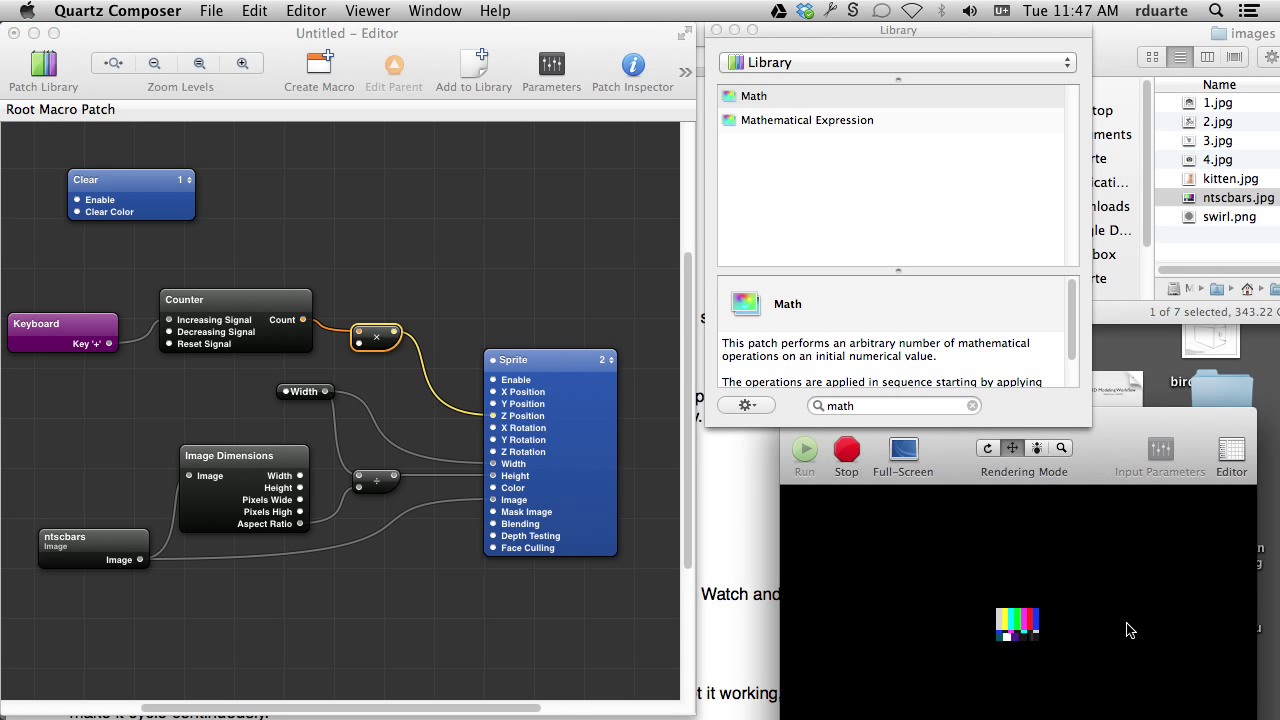
# Stop the composition and delete every patch except Clear.
pyautogui.click(846, 450)
pyautogui.moveTo(624, 266); pyautogui.dragTo(62, 578)
pyautogui.press('Delete')
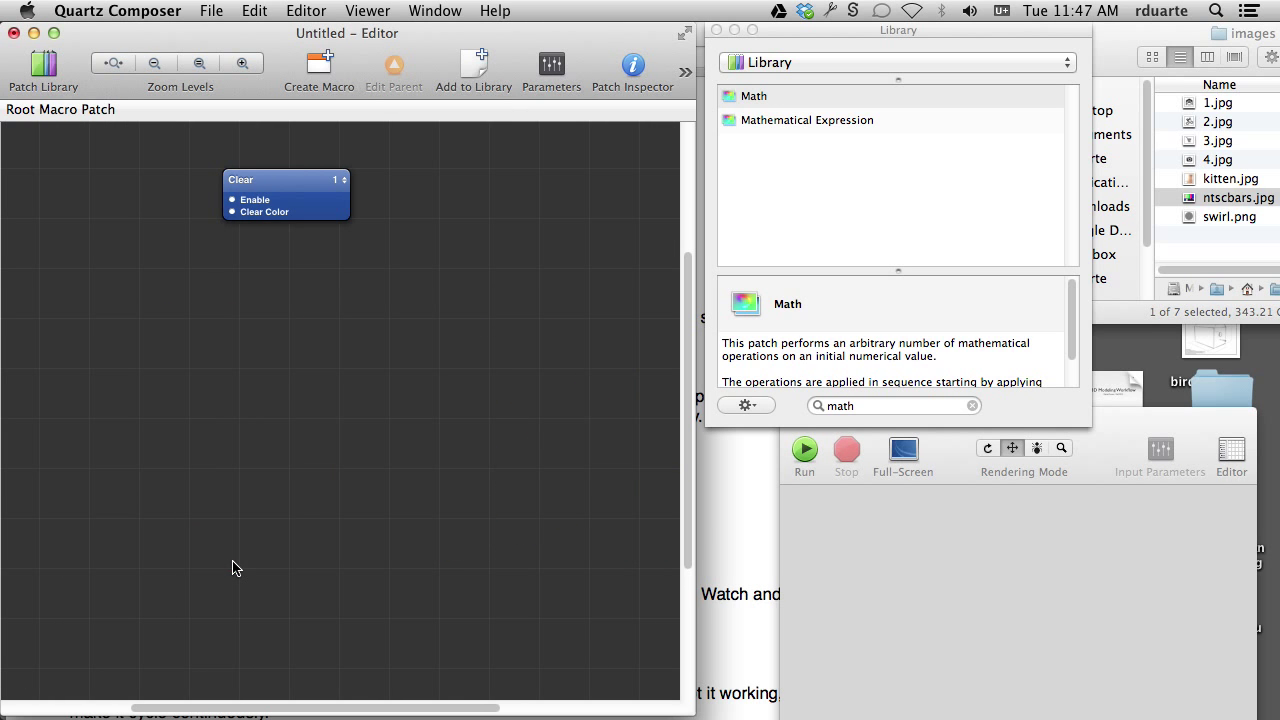
# Switch to the exercises PDF in Preview, read the movie-on-a-billboard exercise, and return to Quartz Composer.
pyautogui.press('super+Tab')
pyautogui.press('super+Tab')
pyautogui.press('super+Tab')
pyautogui.press('super+Tab')
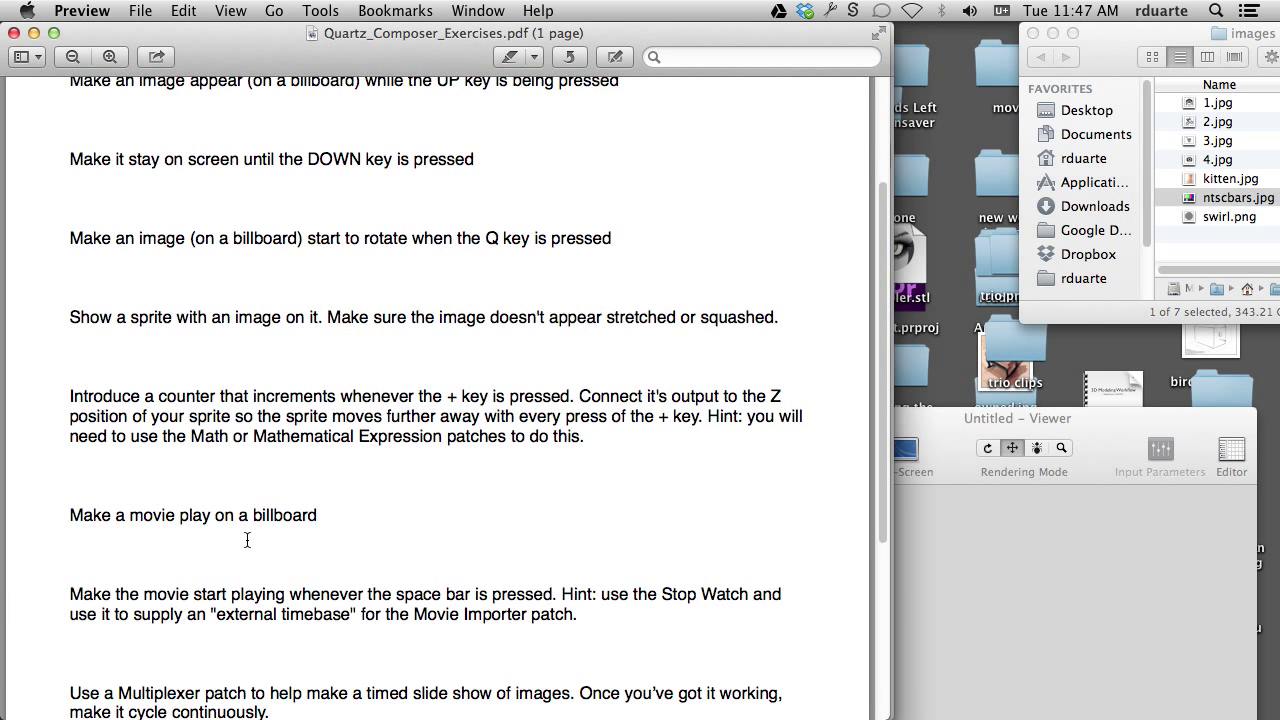
pyautogui.press('super+Tab')
pyautogui.press('super+Tab')
pyautogui.press('super+Tab')
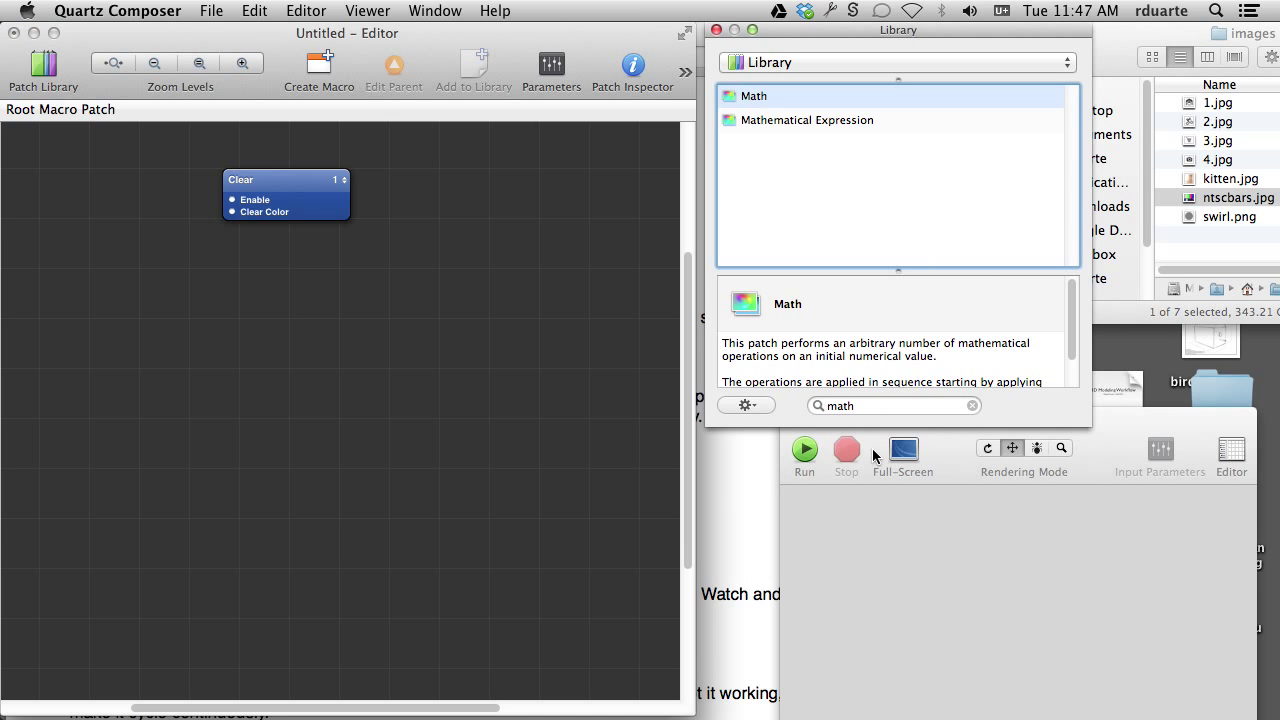
# Add a Billboard patch from the library and place it below the Clear patch, offset to its right.
pyautogui.click(871, 407)
pyautogui.press('BackSpace')
pyautogui.press('BackSpace')
pyautogui.press('BackSpace')
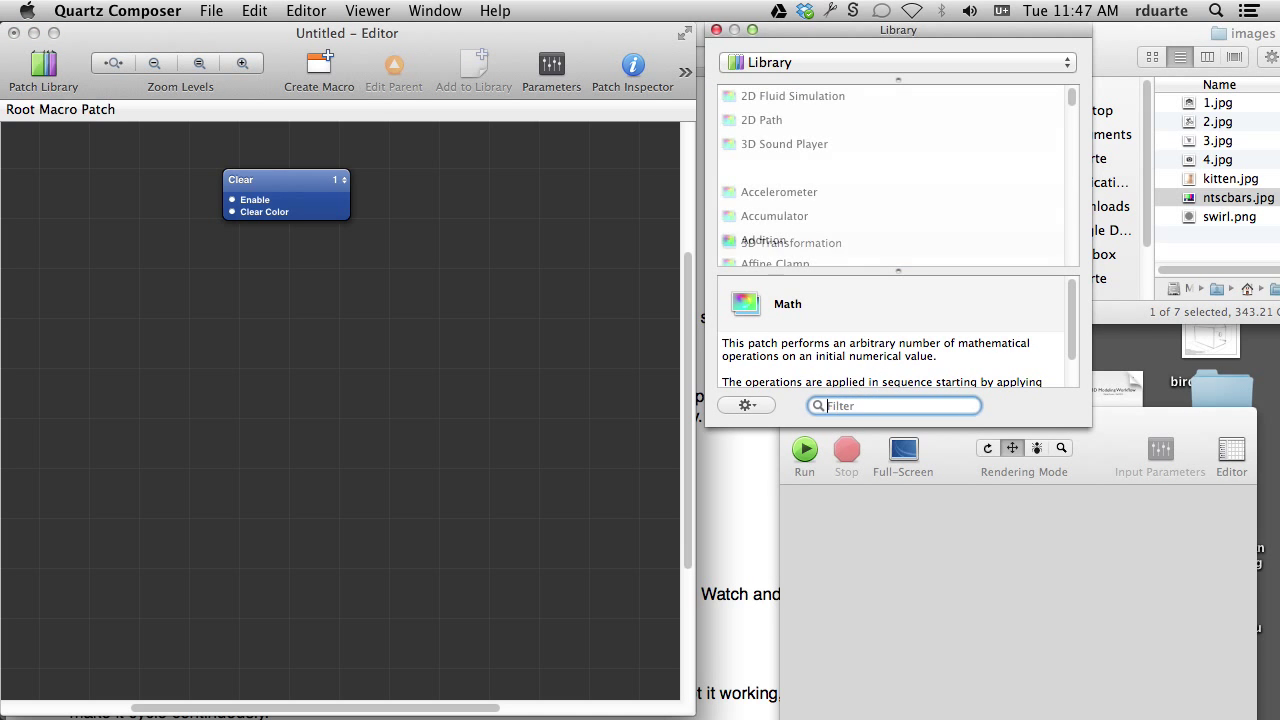
pyautogui.write('billb')
pyautogui.press('Down')
pyautogui.press('Return')
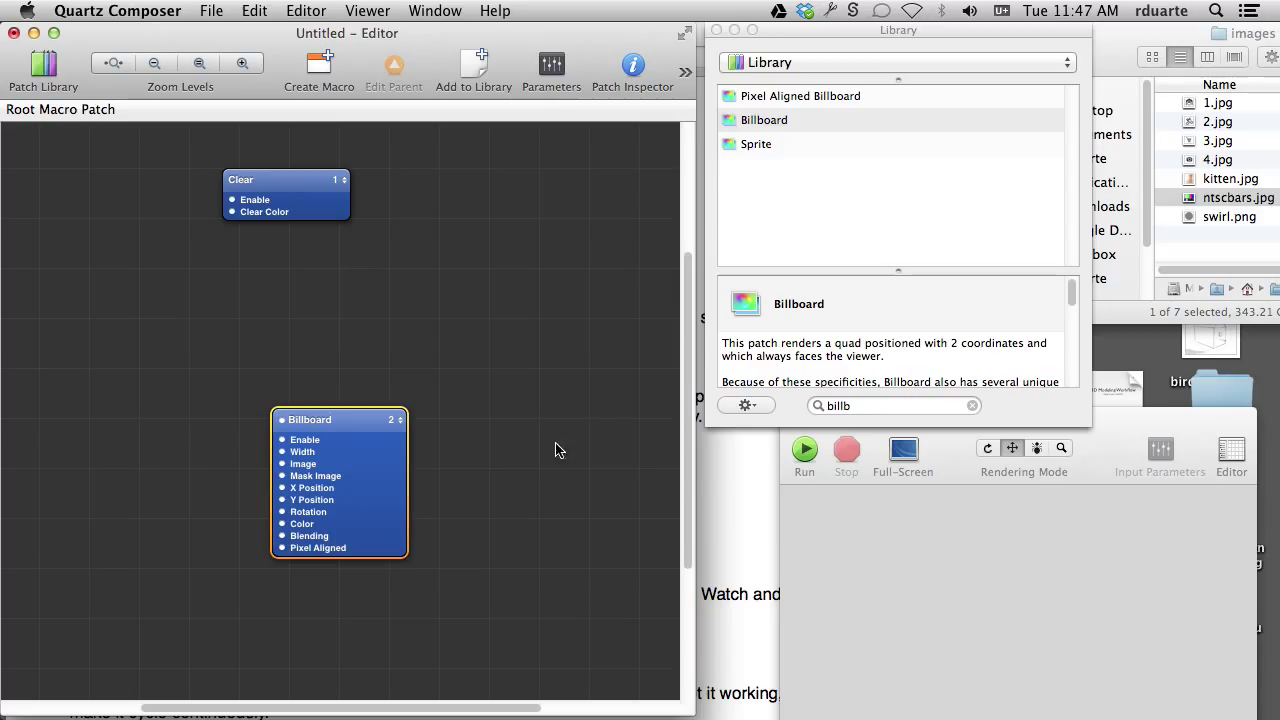
pyautogui.moveTo(337, 423); pyautogui.dragTo(480, 294)
pyautogui.press('super+Tab')
pyautogui.press('super+Tab')
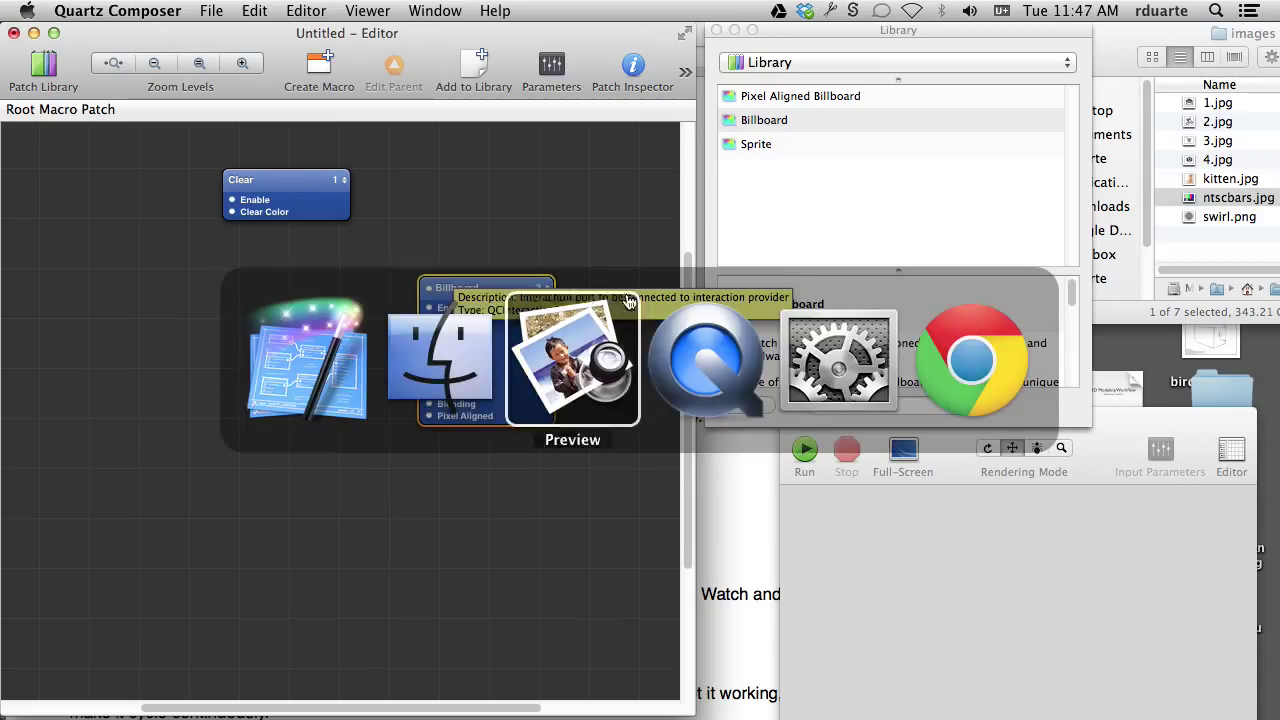
pyautogui.press('super+Tab')
pyautogui.press('super+Tab')
pyautogui.press('super+Tab')
pyautogui.press('super+Tab')
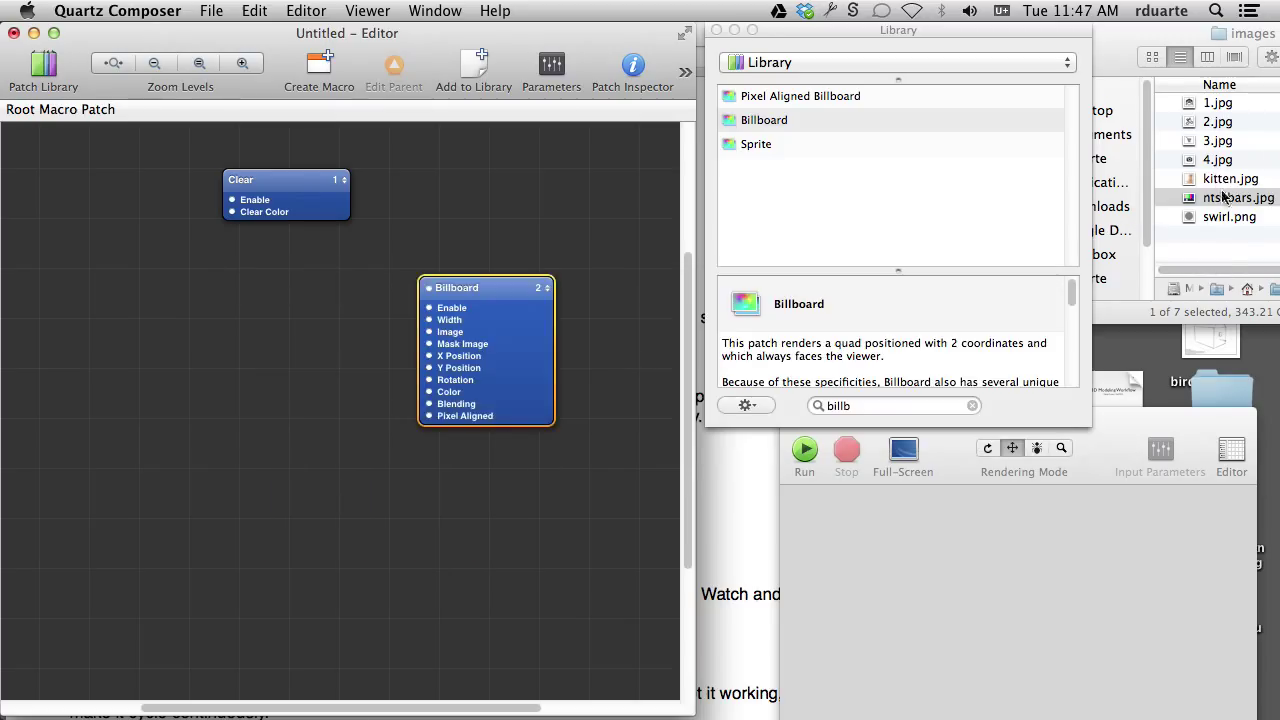
pyautogui.doubleClick(1223, 380)
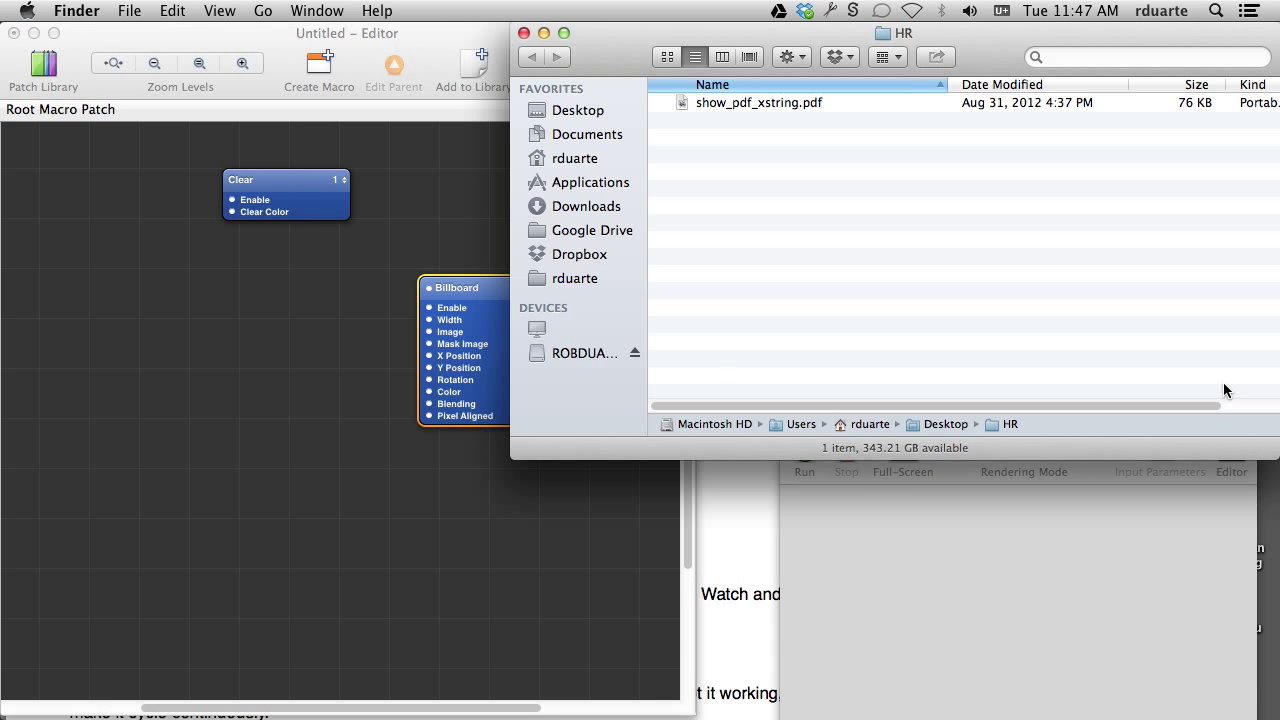
pyautogui.press('super+w')
# Open the trailers folder from the desktop in Finder and add 300.mp4 to the composition as a Movie Importer patch.
pyautogui.click(1117, 350)
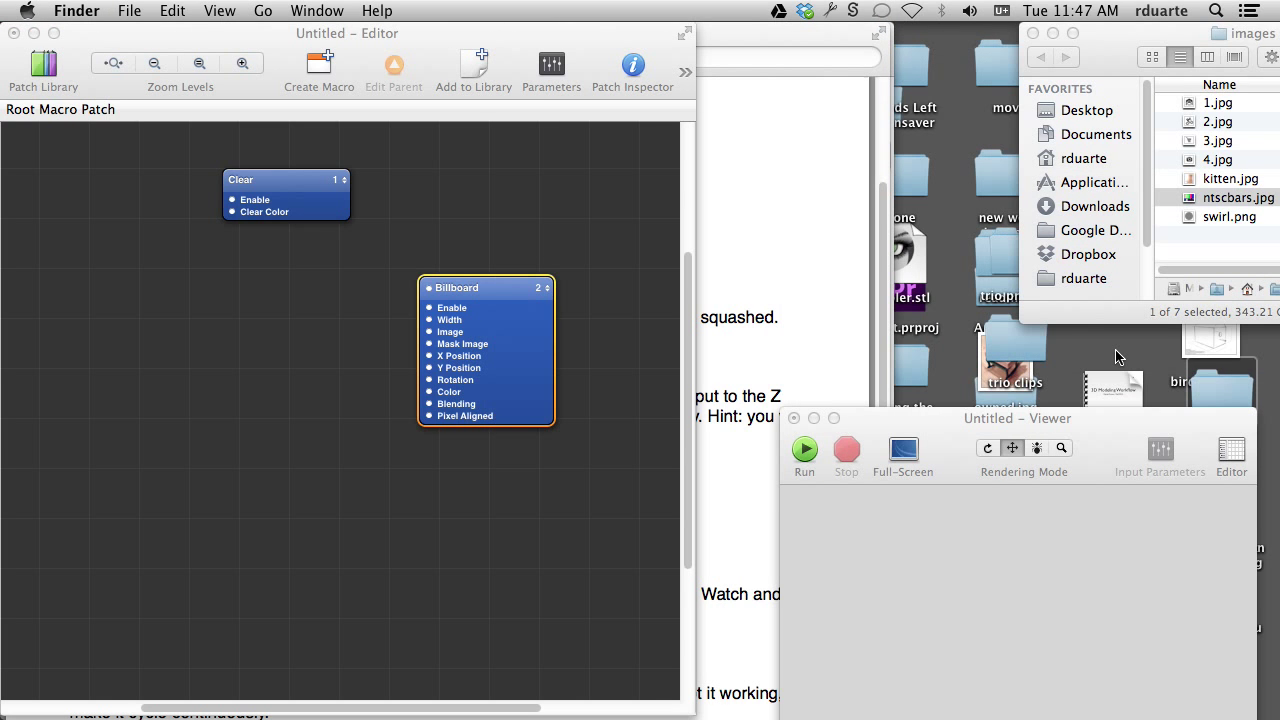
pyautogui.press('super+o')
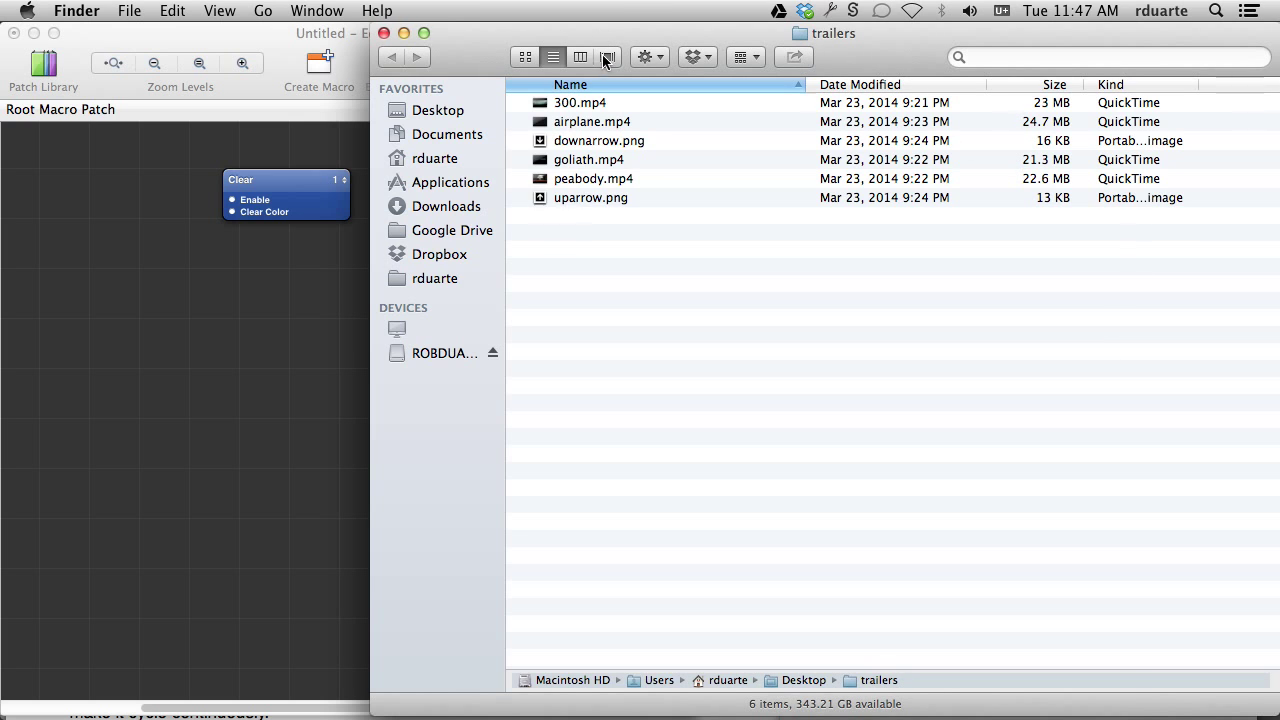
pyautogui.moveTo(584, 107); pyautogui.dragTo(226, 363)
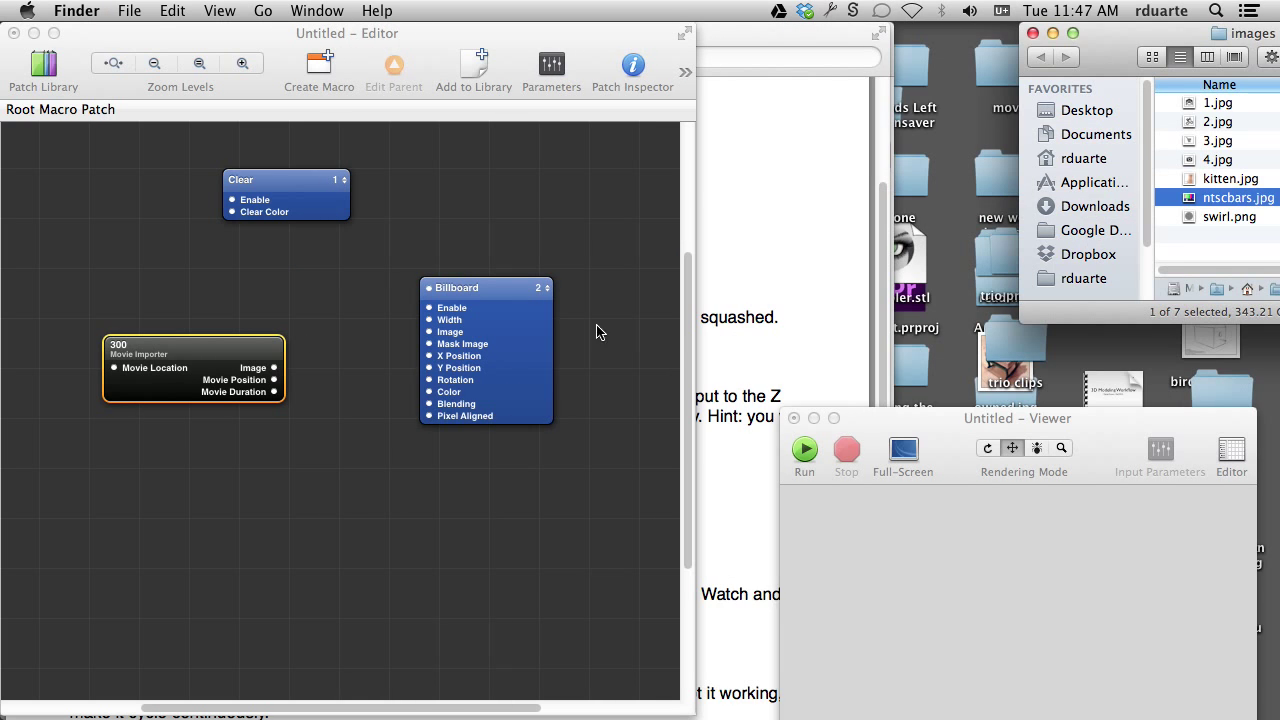
# Connect the 300 movie's Image output to the Billboard's Image input, run the composition and move the Viewer window higher.
pyautogui.moveTo(273, 368); pyautogui.dragTo(431, 333)
pyautogui.click(808, 475)
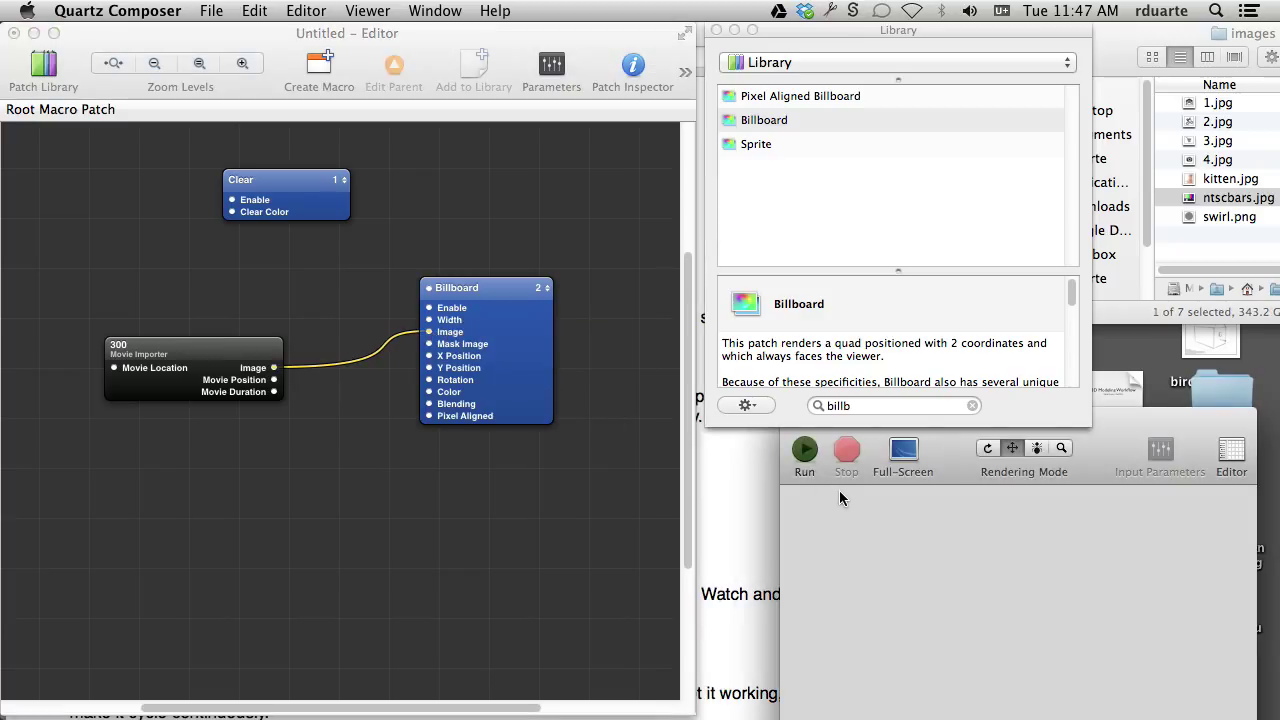
pyautogui.moveTo(1090, 428); pyautogui.dragTo(1107, 378)
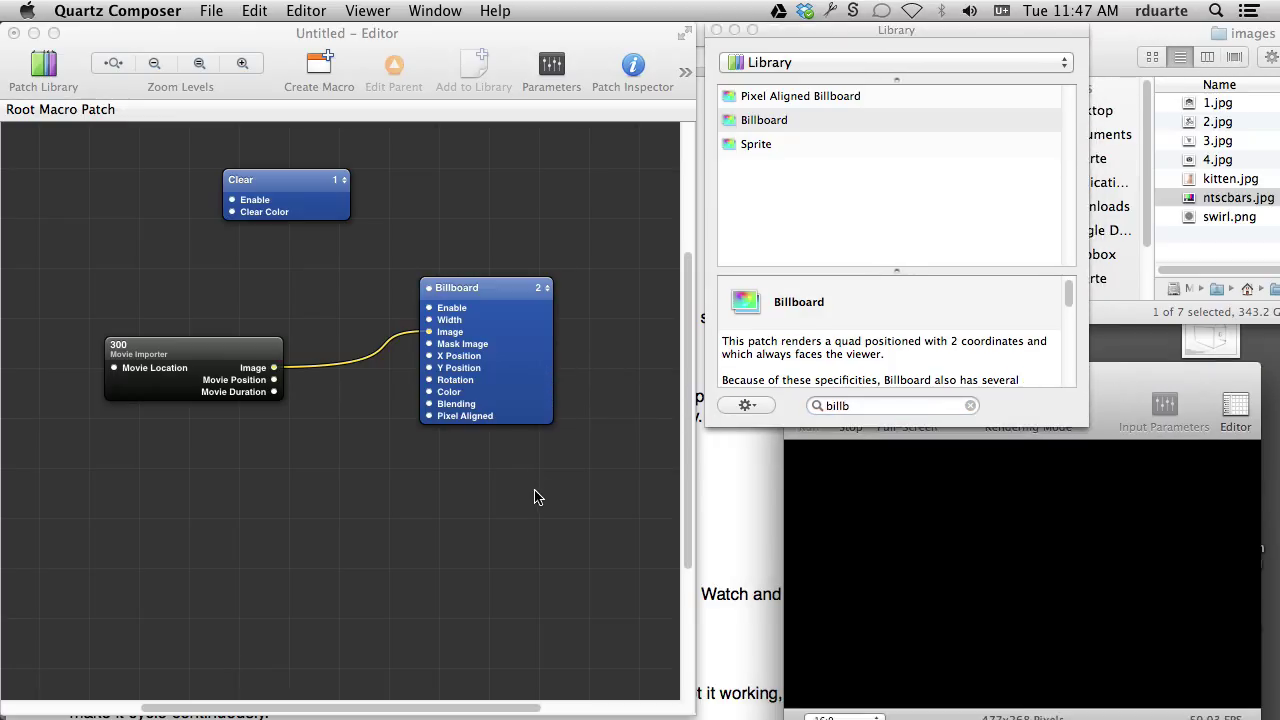
# Set the Billboard's Width to 2.
pyautogui.doubleClick(427, 320)
pyautogui.write('2')
pyautogui.press('Return')
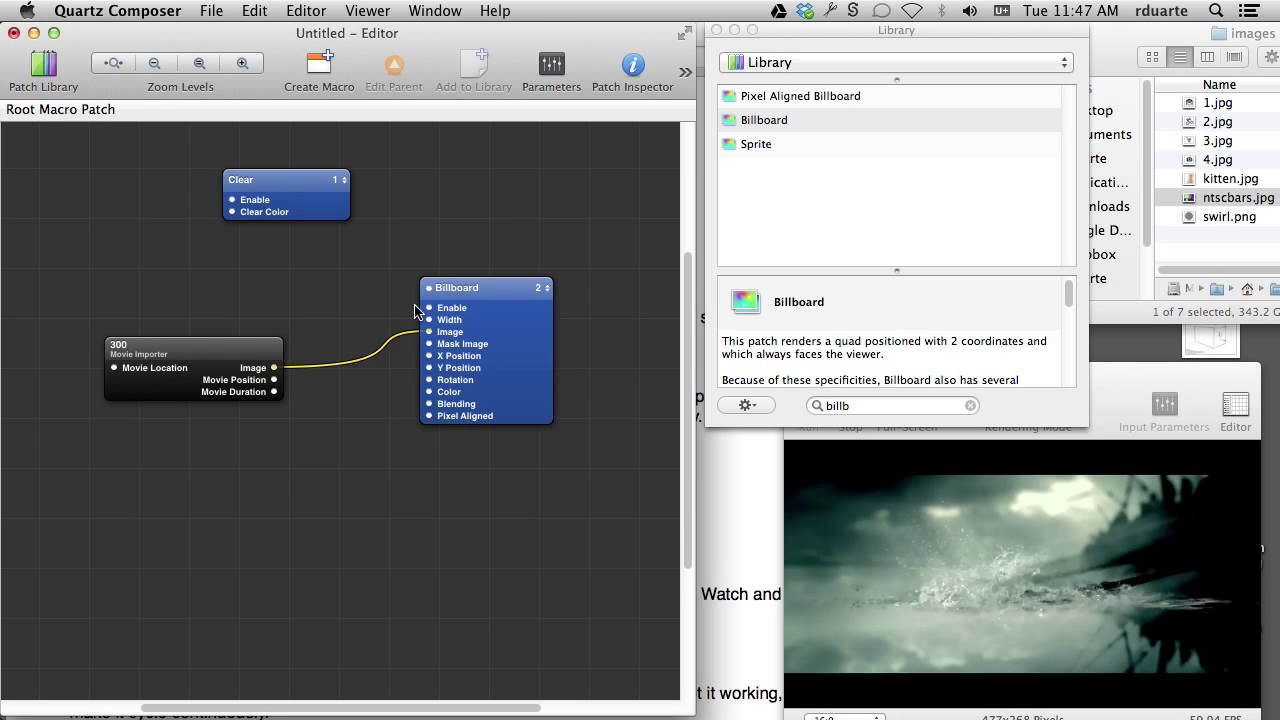
# Check the next exercise in the Preview PDF, then move the 300 Movie Importer closer to the Billboard and set its timebase to External.
pyautogui.press('super+Tab')
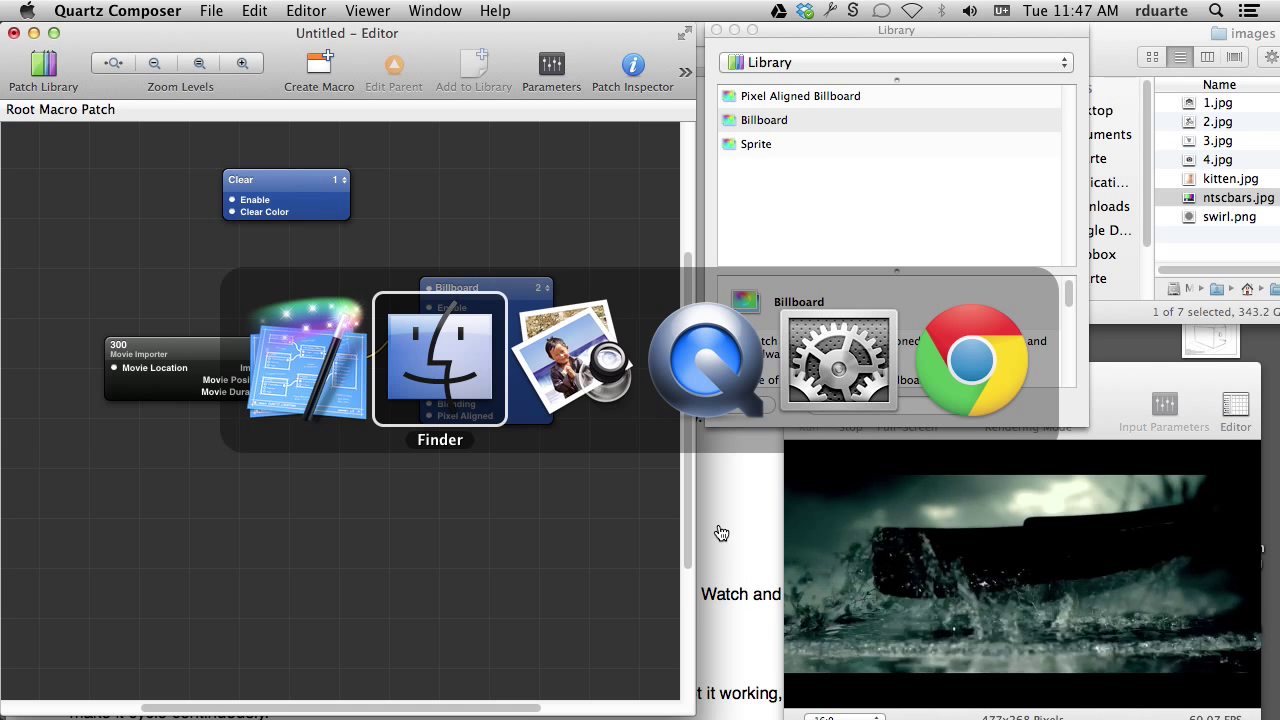
pyautogui.press('super+Tab')
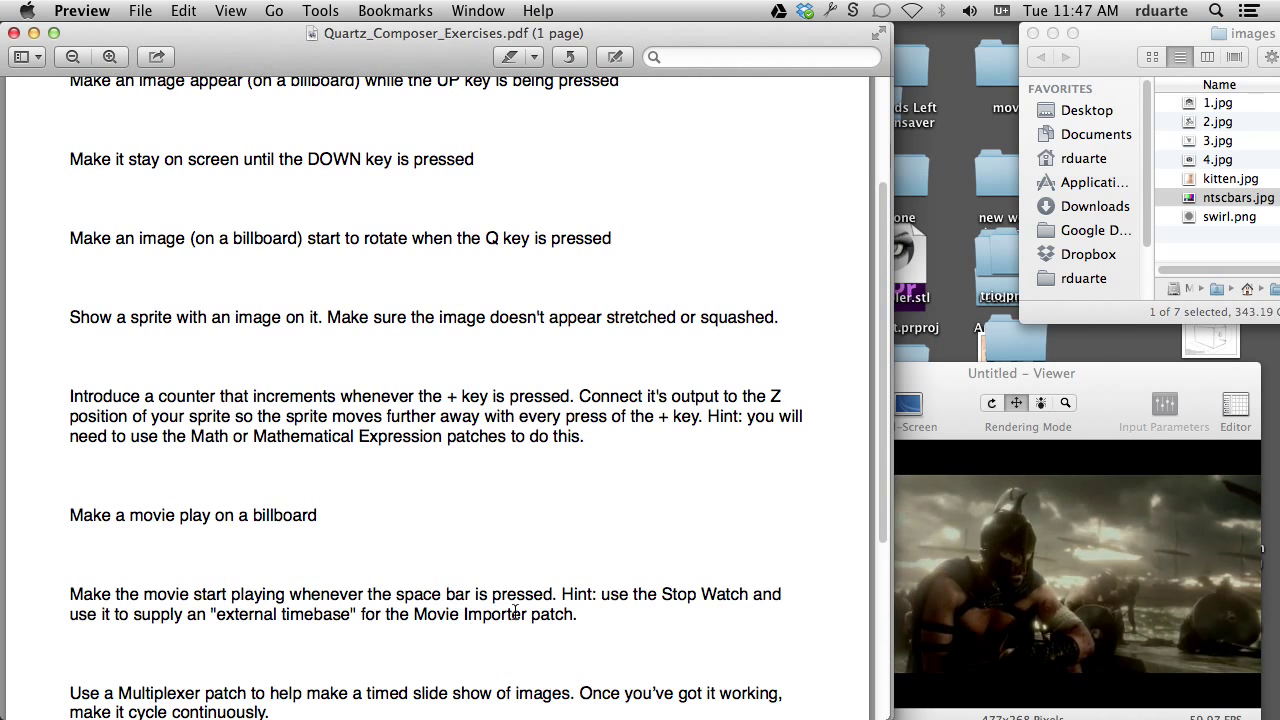
pyautogui.press('super+Tab')
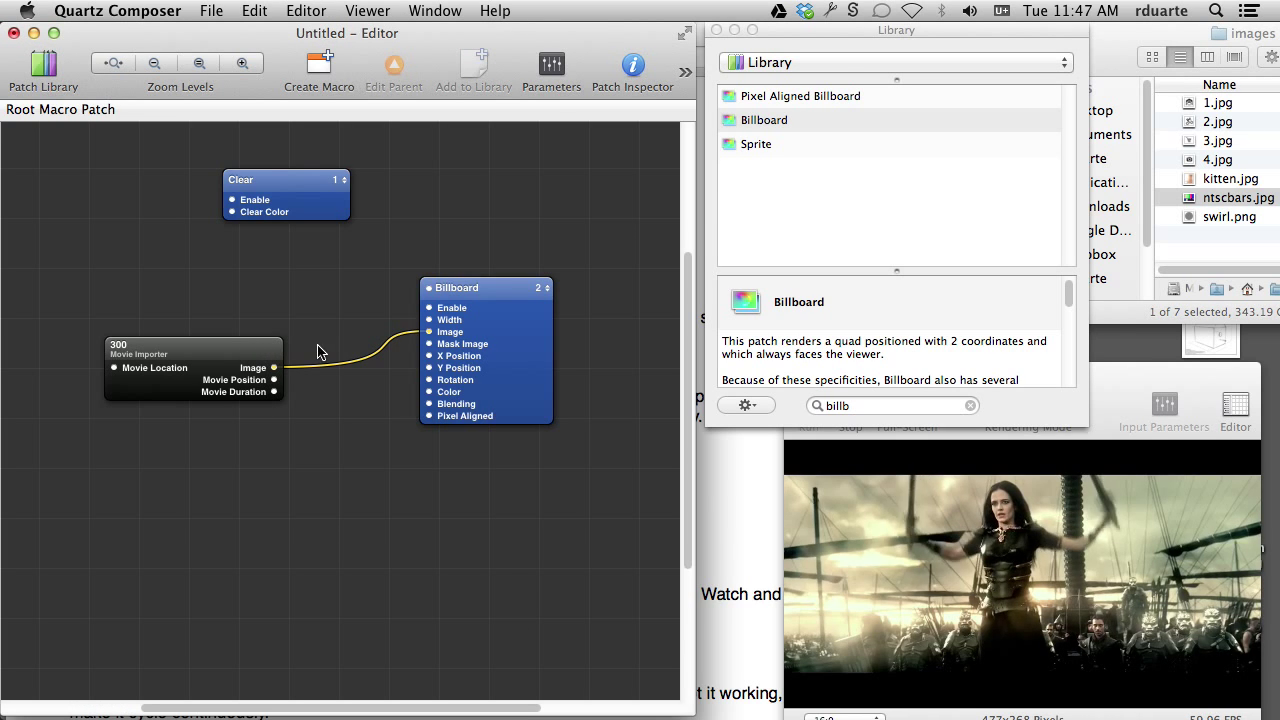
pyautogui.moveTo(181, 355); pyautogui.dragTo(269, 318)
pyautogui.rightClick(270, 323)
pyautogui.moveTo(450, 333)
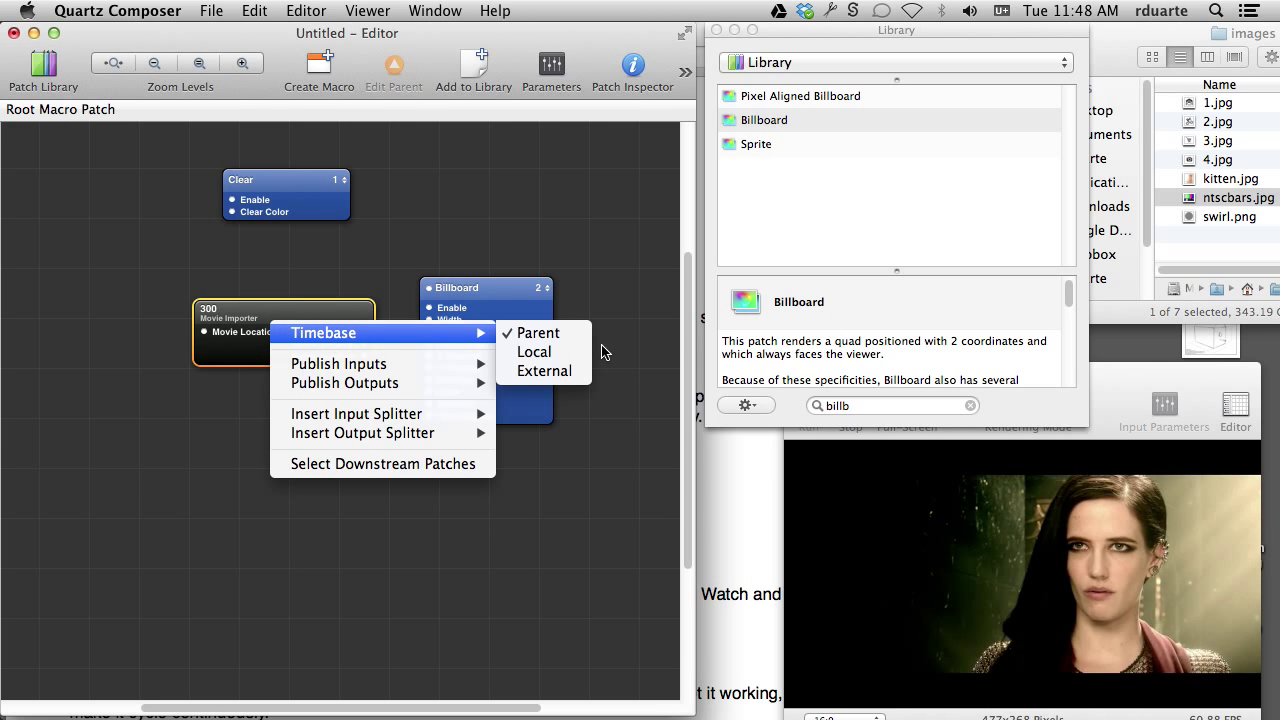
pyautogui.click(565, 371)
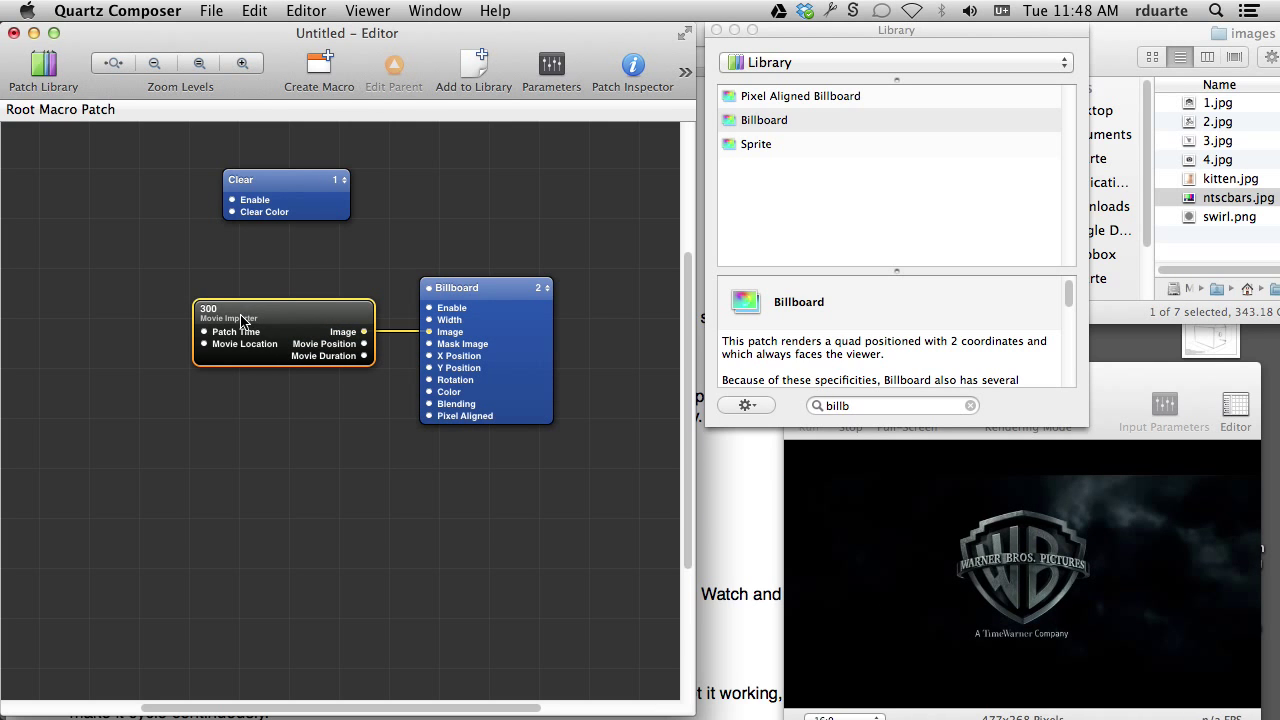
# Add a Stop Watch patch beside the 300 Movie Importer and connect its Time output to the movie's Patch Time input.
pyautogui.click(117, 318)
pyautogui.press('super+Return')
pyautogui.write('stop')
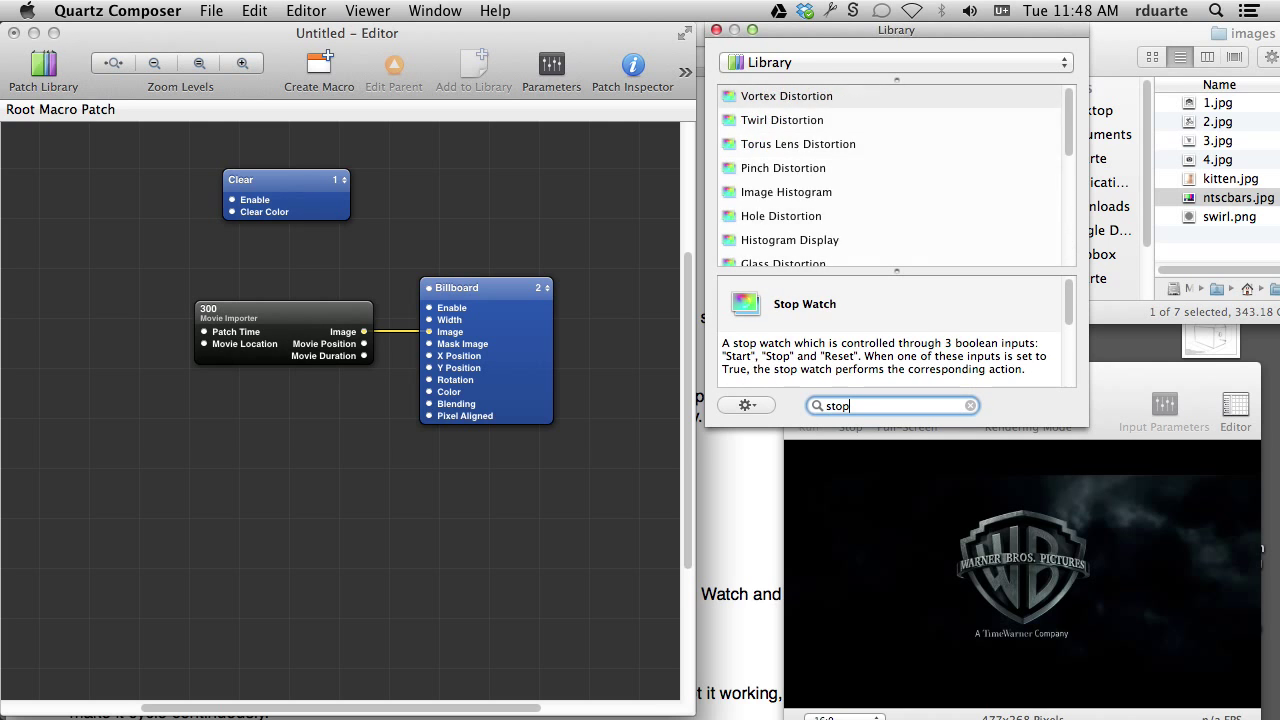
pyautogui.press('Return')
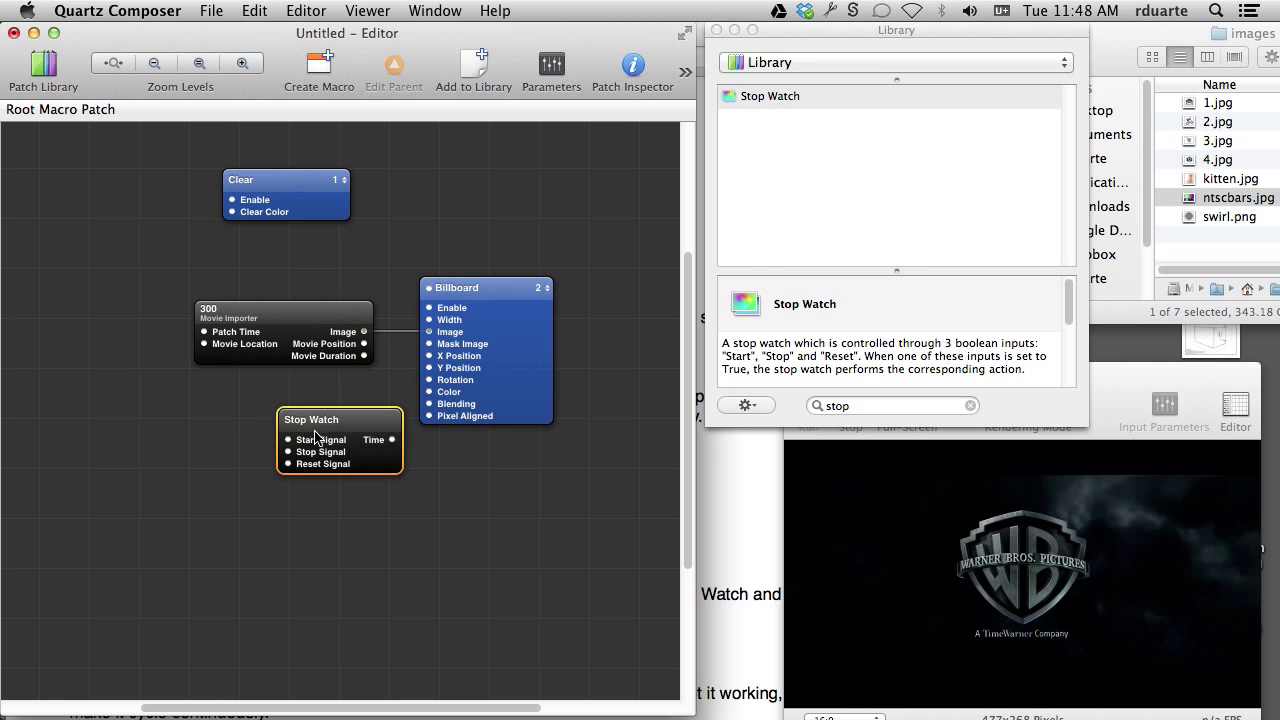
pyautogui.moveTo(315, 437); pyautogui.dragTo(101, 318)
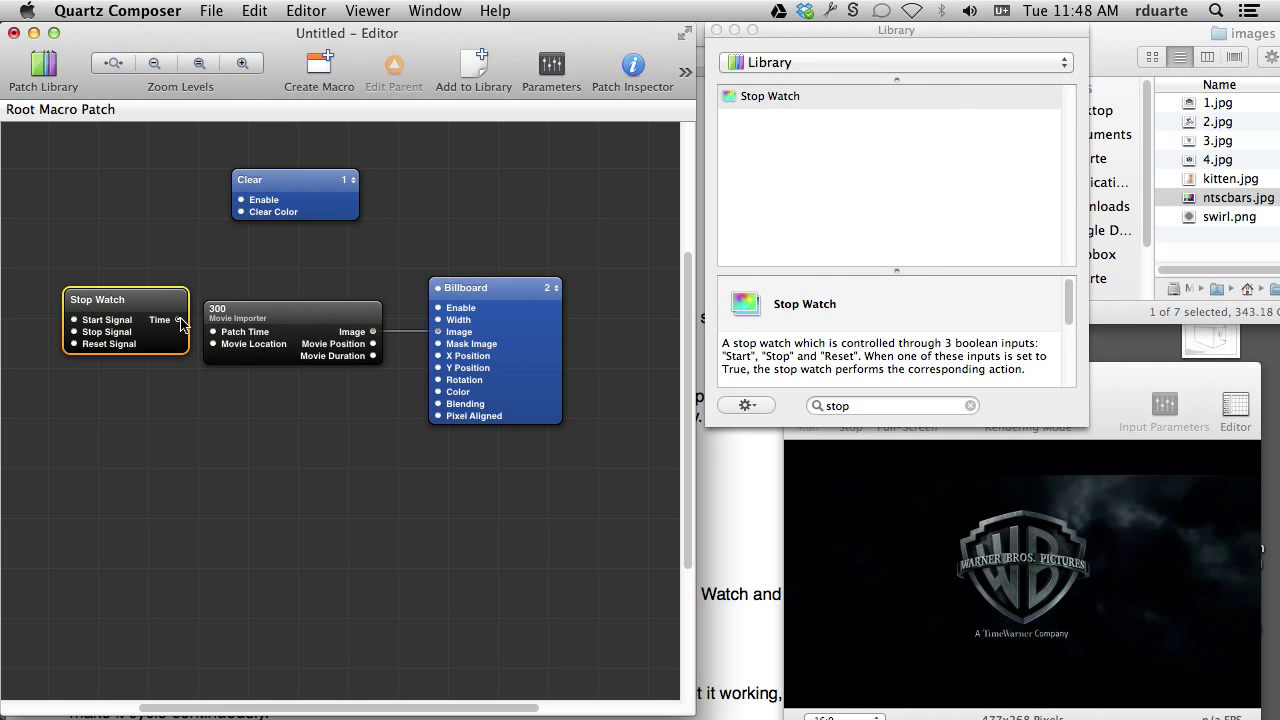
pyautogui.press('super+Tab')
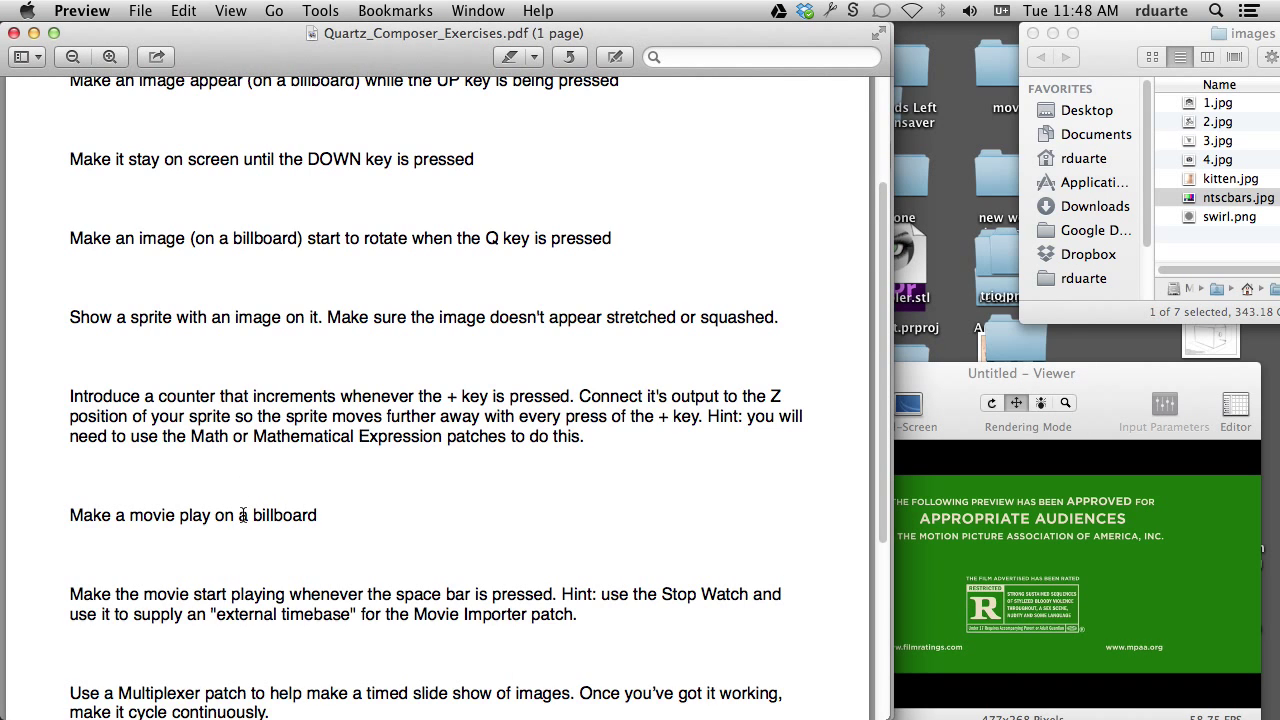
pyautogui.press('super+Tab')
pyautogui.press('super+Tab')
pyautogui.press('super+Tab')
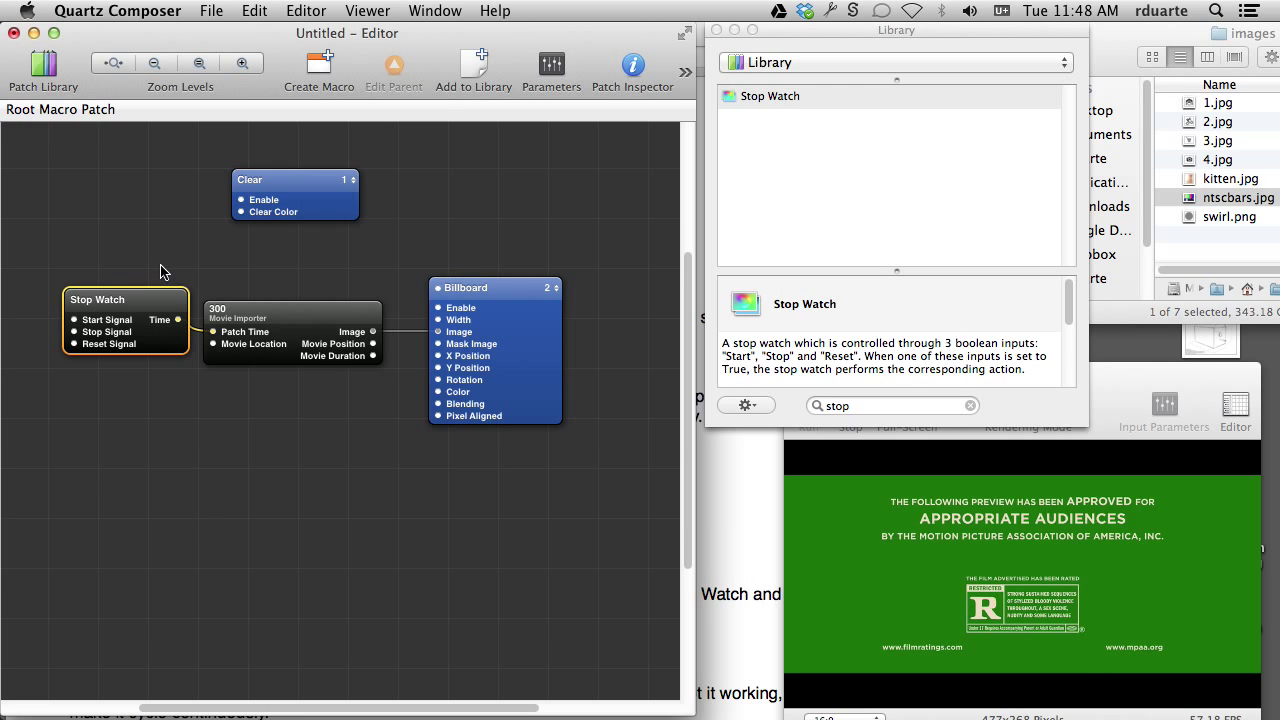
# Shift the Stop Watch, 300 and Billboard patches together to make room, and add a Keyboard patch before the Stop Watch.
pyautogui.moveTo(163, 272); pyautogui.dragTo(555, 441)
pyautogui.click(276, 290)
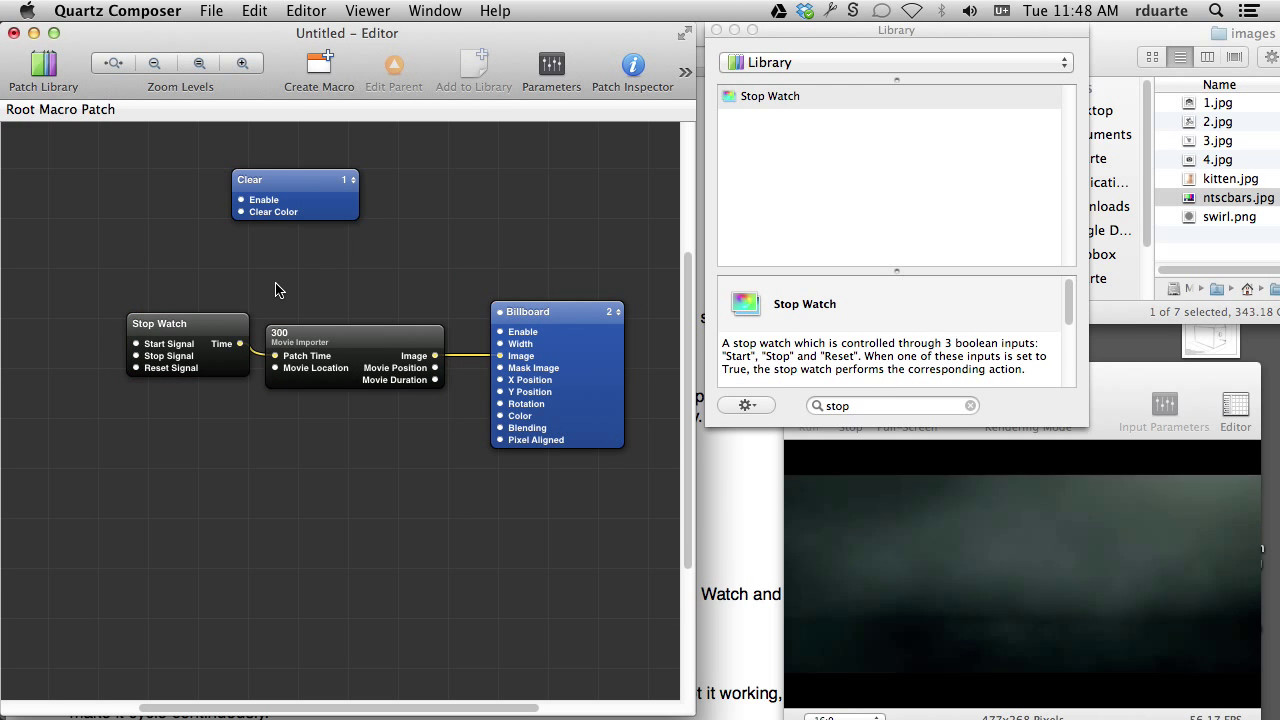
pyautogui.press('super+Return')
pyautogui.write('keyba')
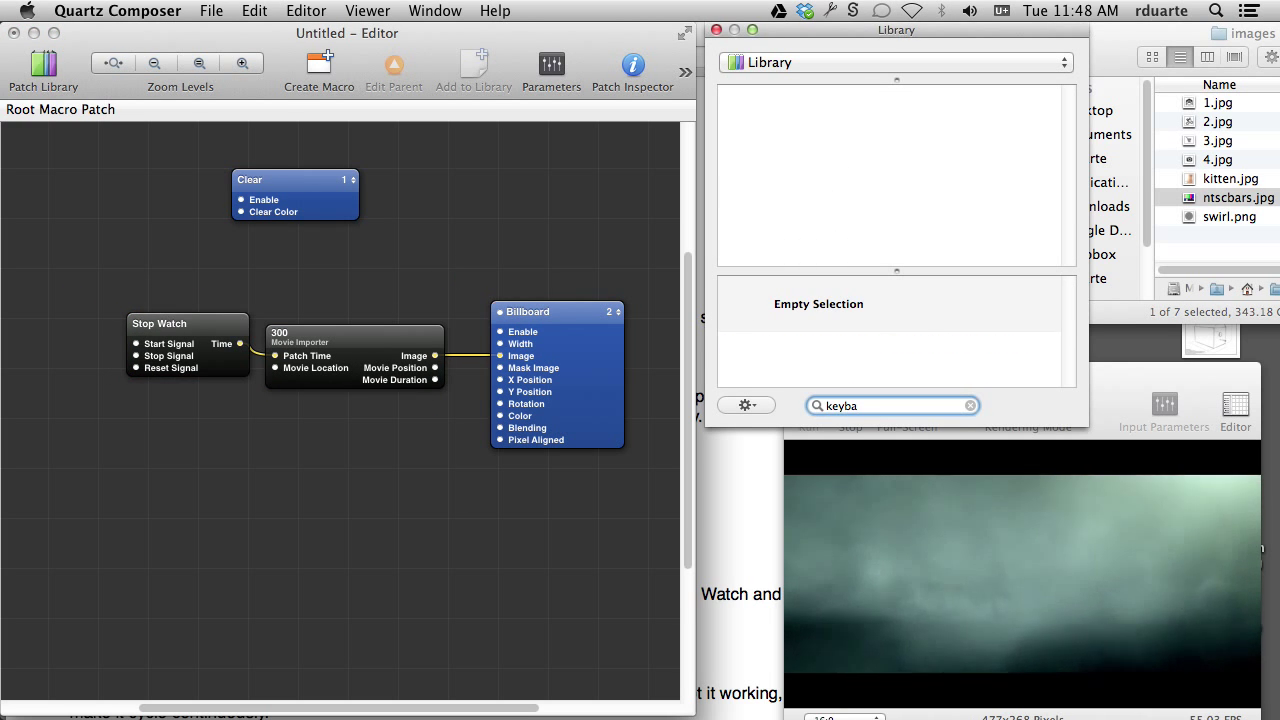
pyautogui.press('BackSpace')
pyautogui.press('Return')
pyautogui.moveTo(300, 463); pyautogui.dragTo(165, 352)
# Replace the Keyboard patch's four arrow keys with the space bar and connect its output to the Stop Watch's Start Signal.
pyautogui.press('super+i')
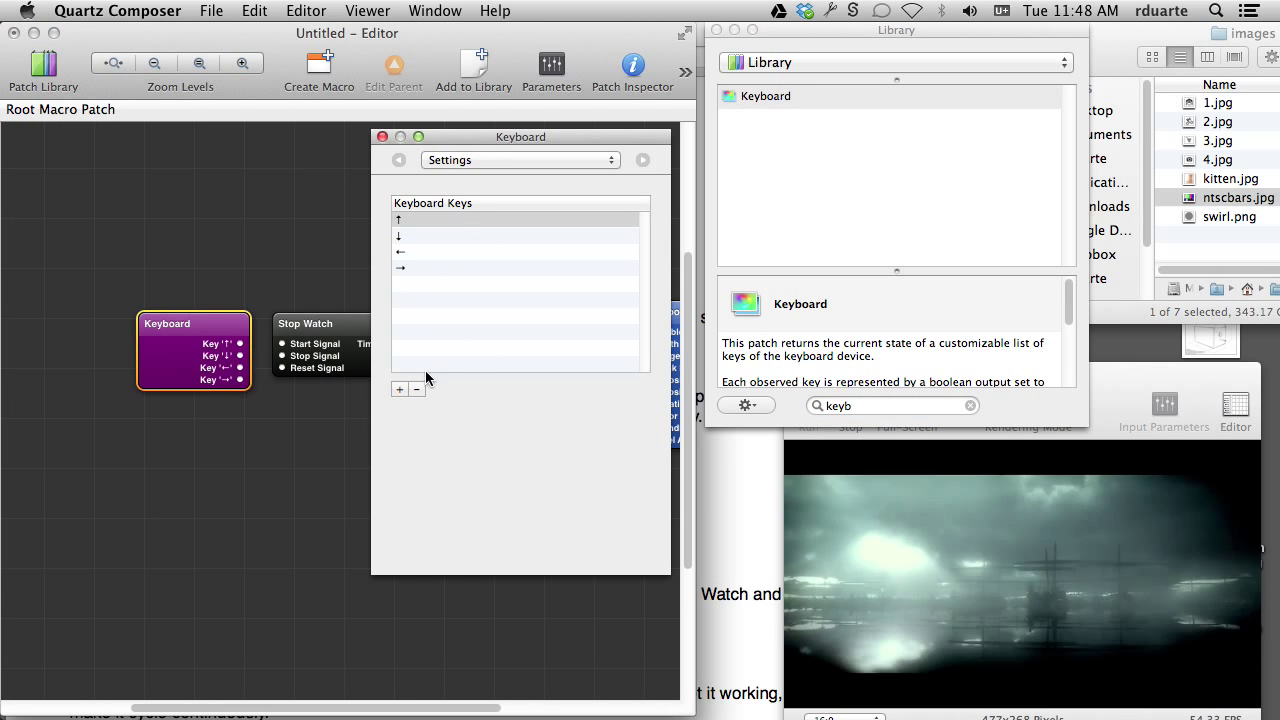
pyautogui.click(417, 389)
pyautogui.click(417, 389)
pyautogui.click(417, 389)
pyautogui.click(417, 389)
pyautogui.click(399, 389)
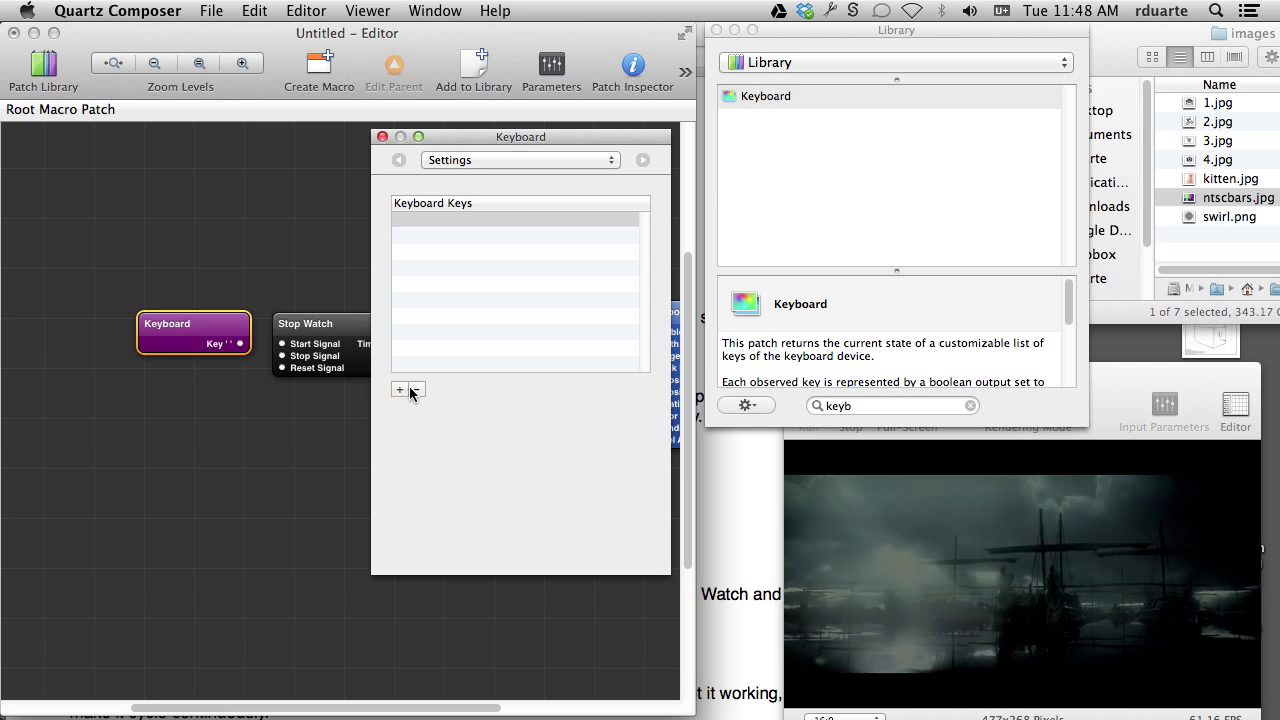
pyautogui.click(240, 257)
pyautogui.moveTo(240, 343); pyautogui.dragTo(282, 343)
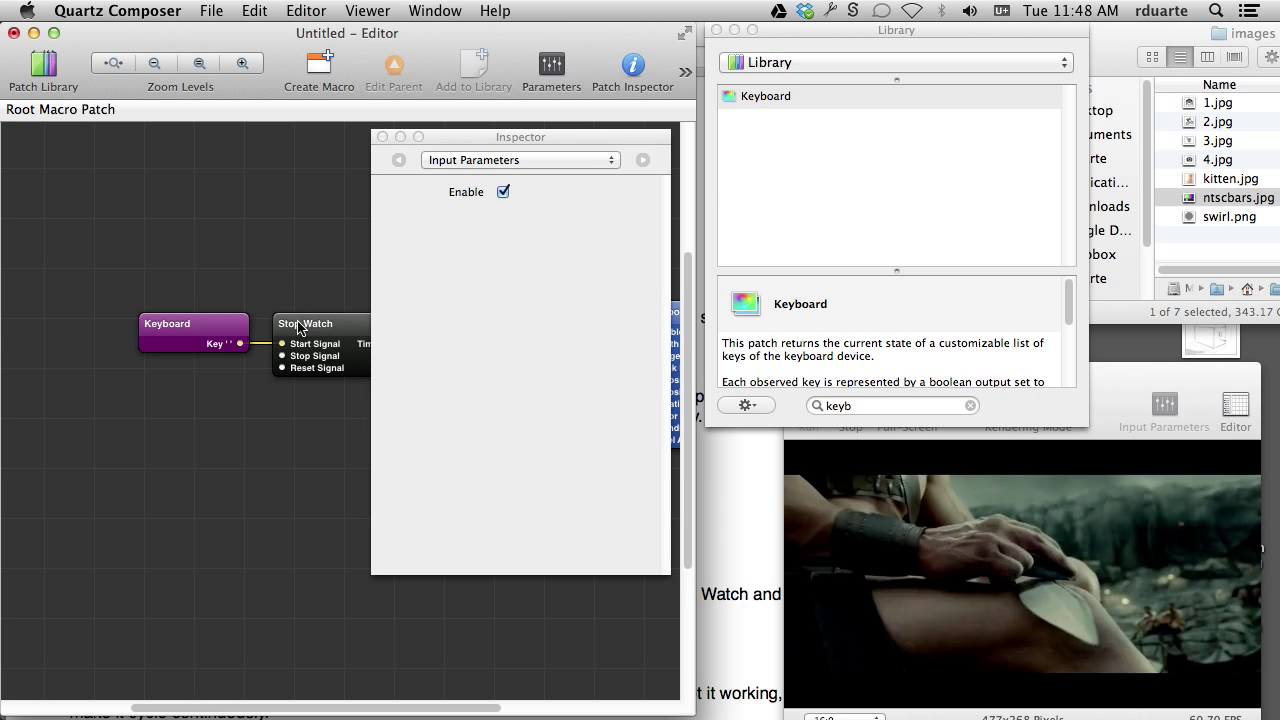
# Close the Inspector, restart the composition in the Viewer and test starting the movie with the space bar.
pyautogui.click(384, 137)
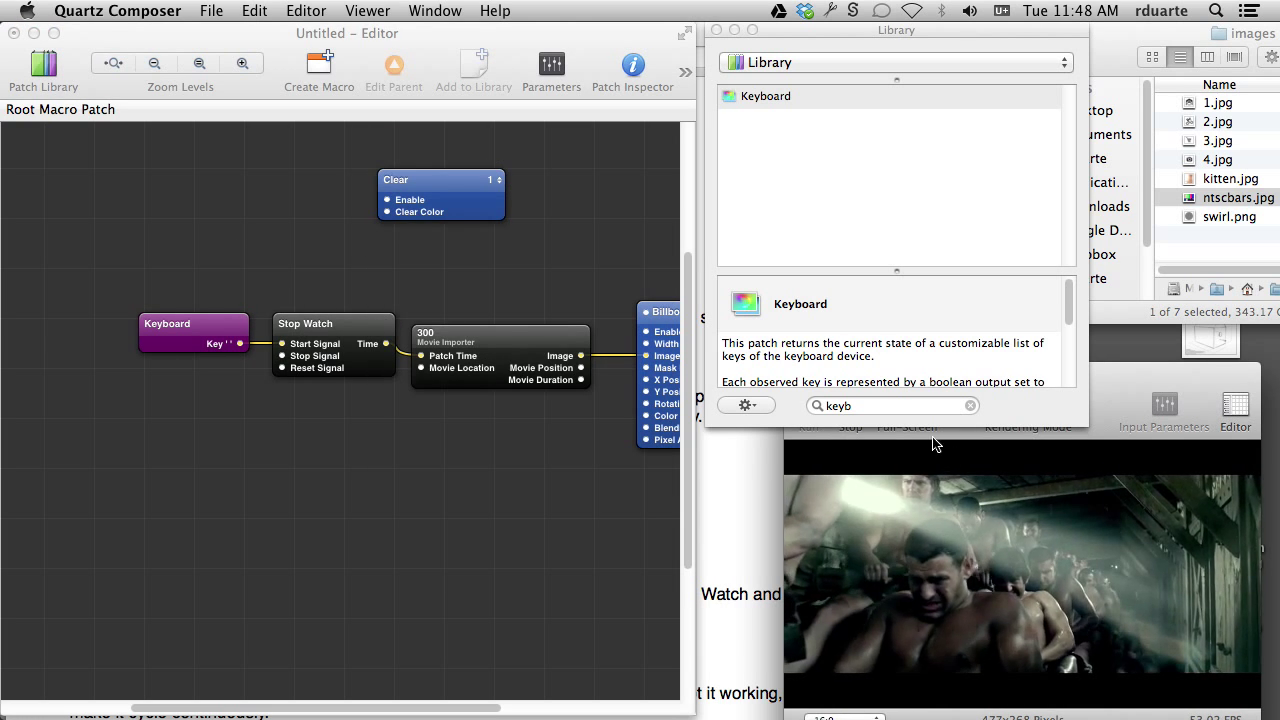
pyautogui.click(826, 429)
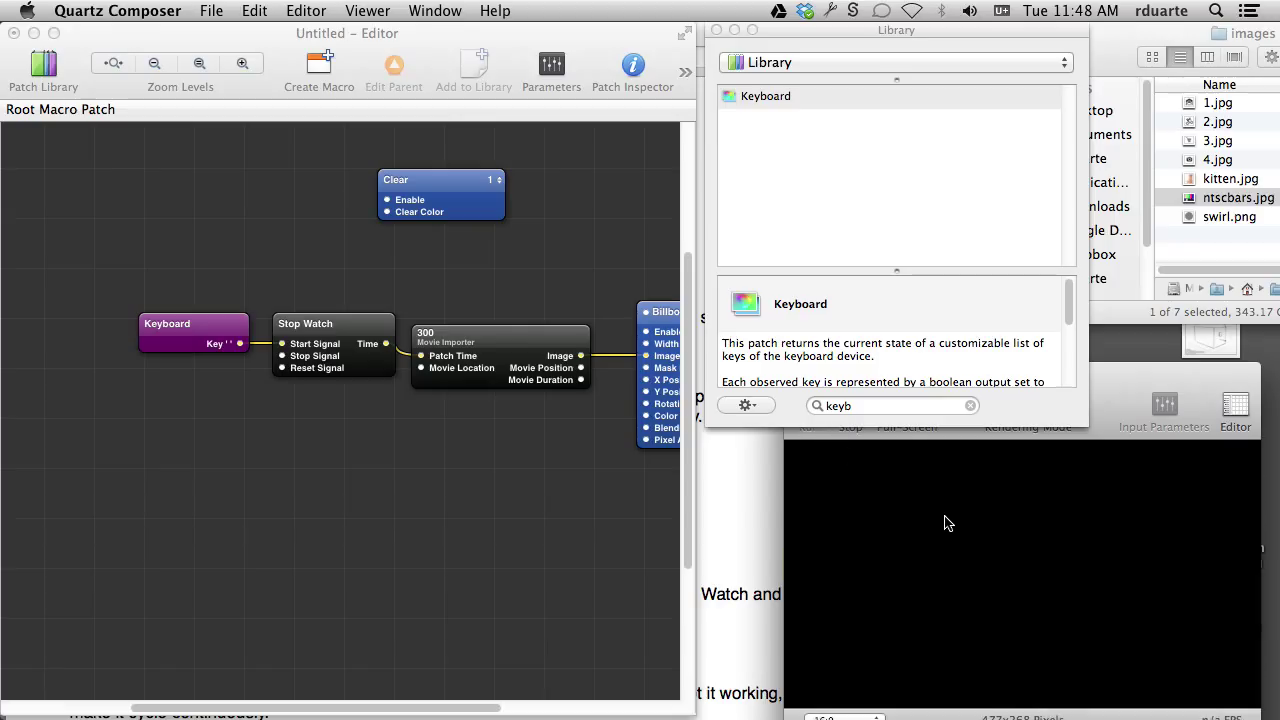
pyautogui.press('space')
pyautogui.press('space')
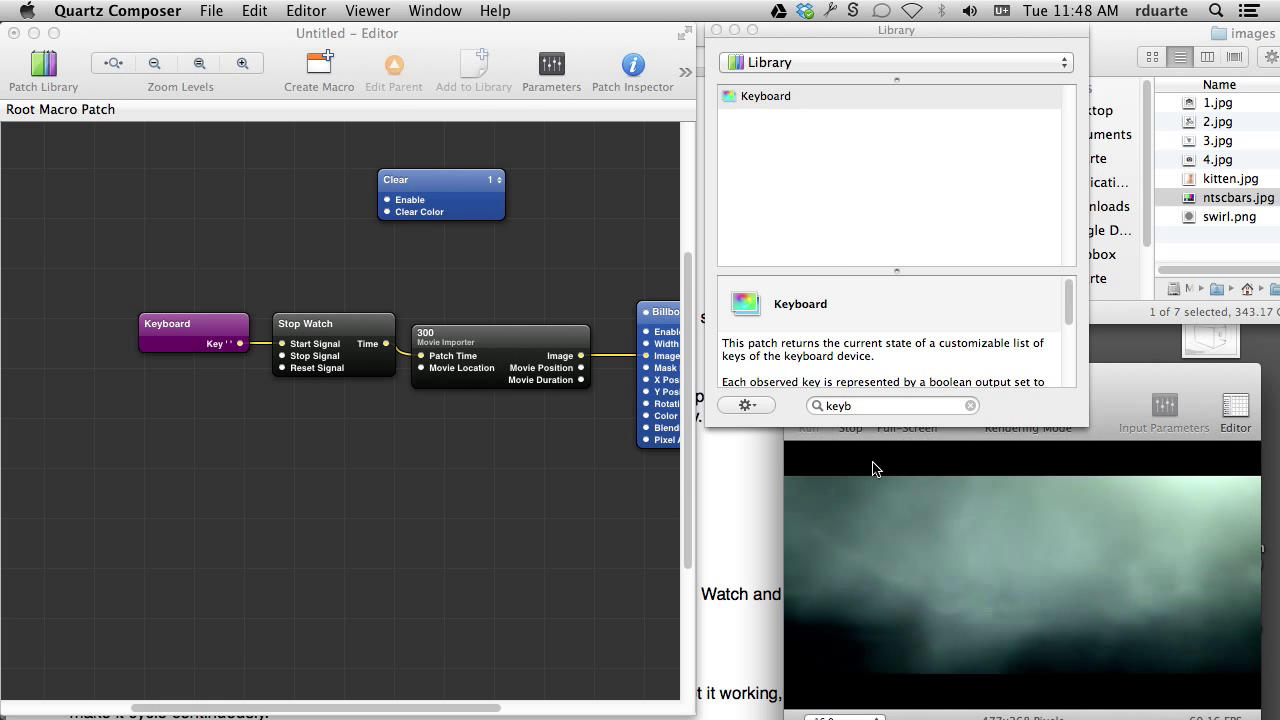
# Read the Multiplexer slide show exercise in the Preview PDF, then delete the Keyboard, Stop Watch and 300 patches from the composition.
pyautogui.click(543, 500)
pyautogui.press('super+Tab')
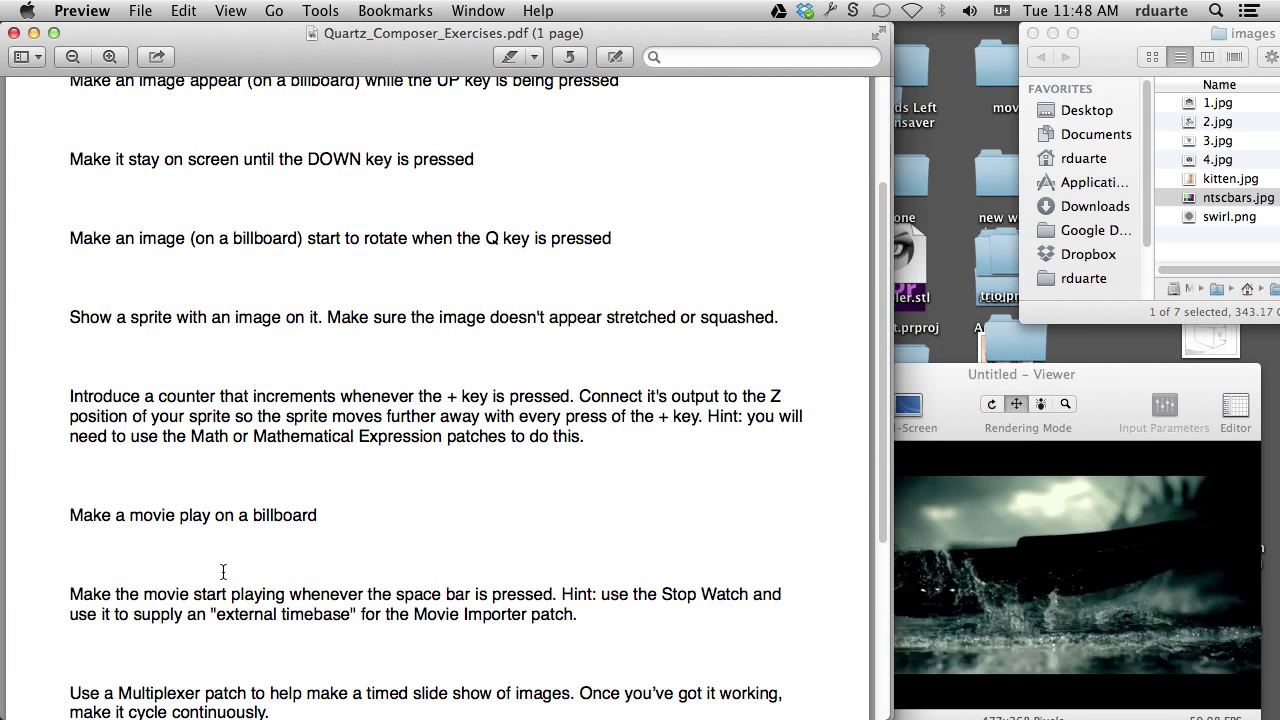
pyautogui.scroll(-5, 223, 572)
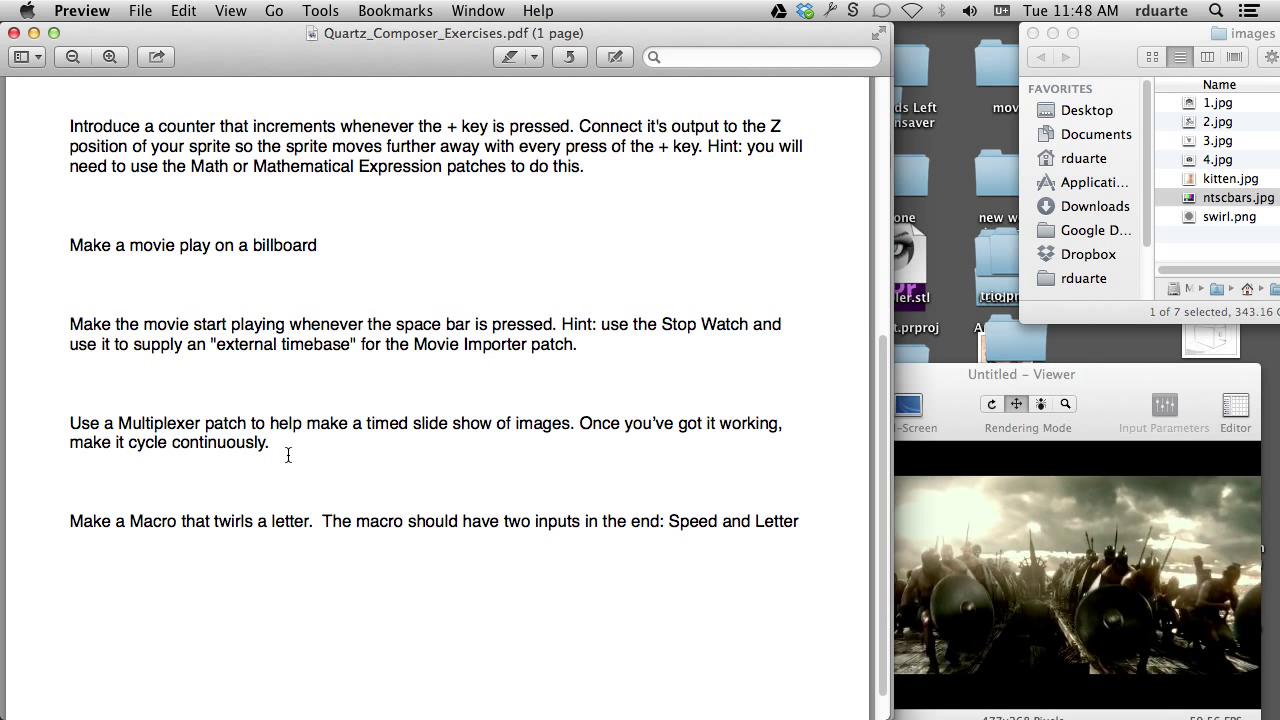
pyautogui.press('super+Tab')
pyautogui.moveTo(187, 273); pyautogui.dragTo(79, 306)
pyautogui.press('Delete')
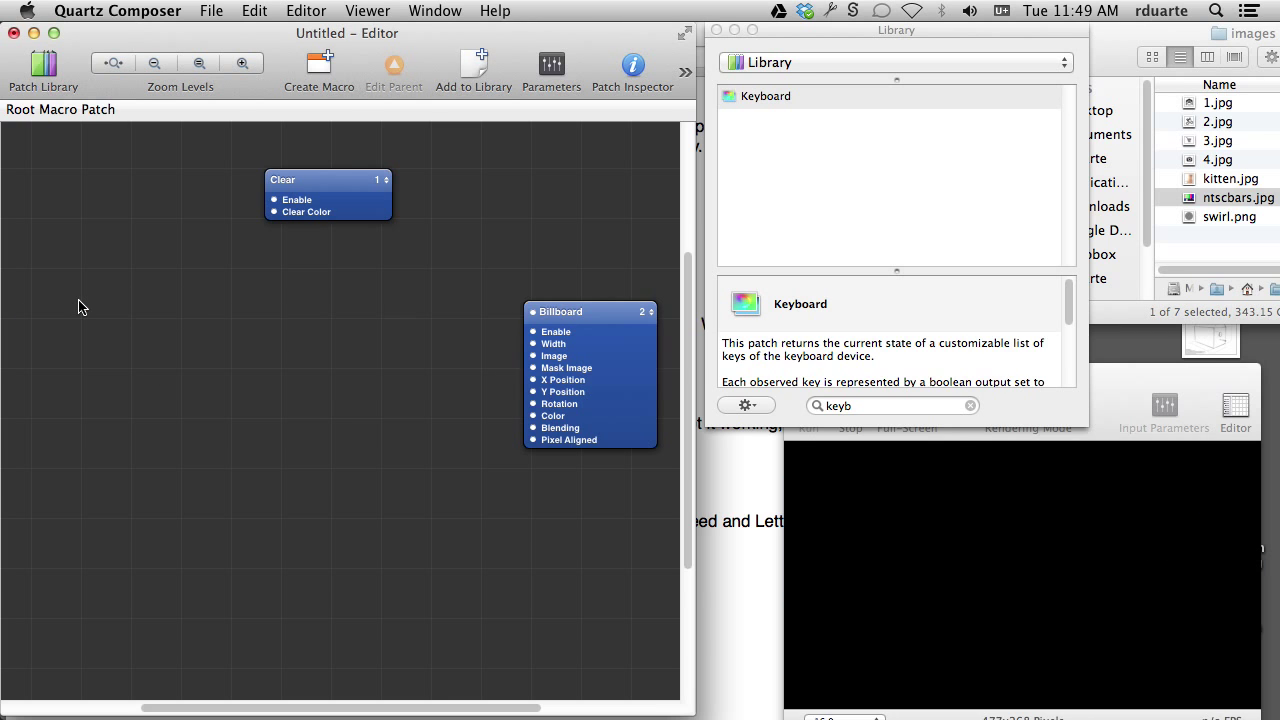
# Keep the Billboard's Width at 2 and move the Billboard patch lower and nearer to the Clear patch.
pyautogui.doubleClick(535, 344)
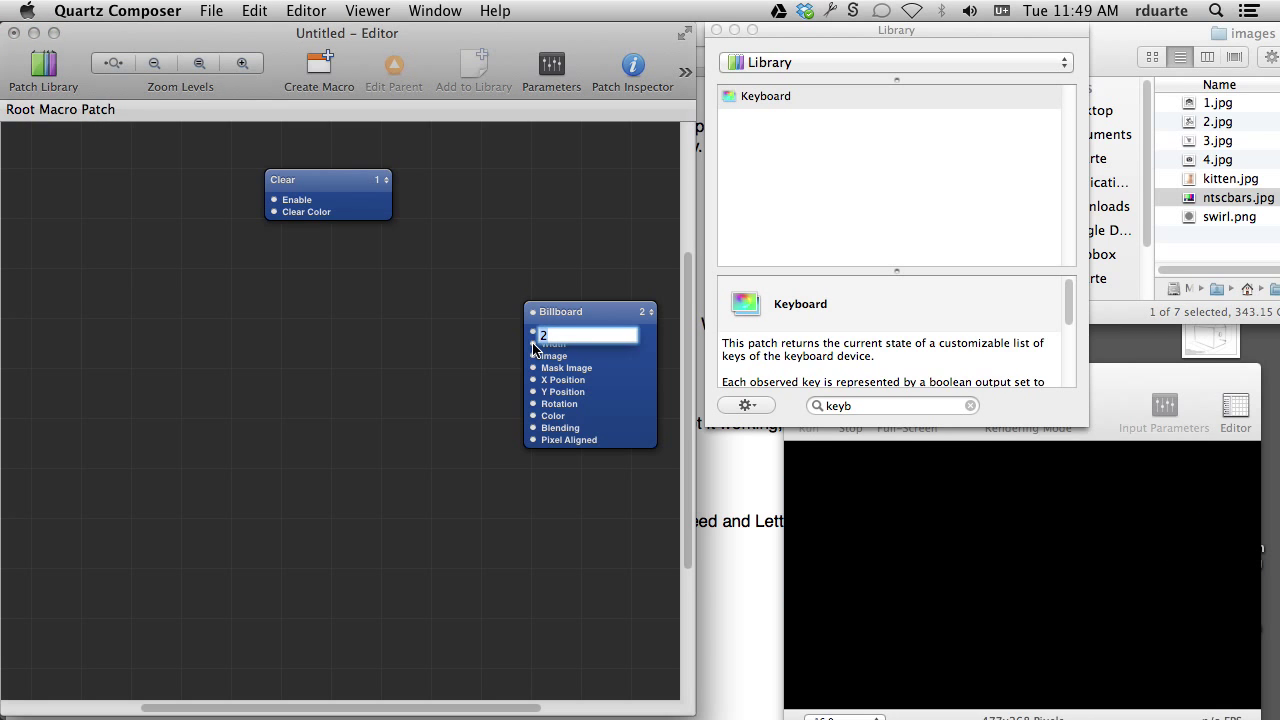
pyautogui.press('Return')
pyautogui.moveTo(550, 344); pyautogui.dragTo(465, 416)
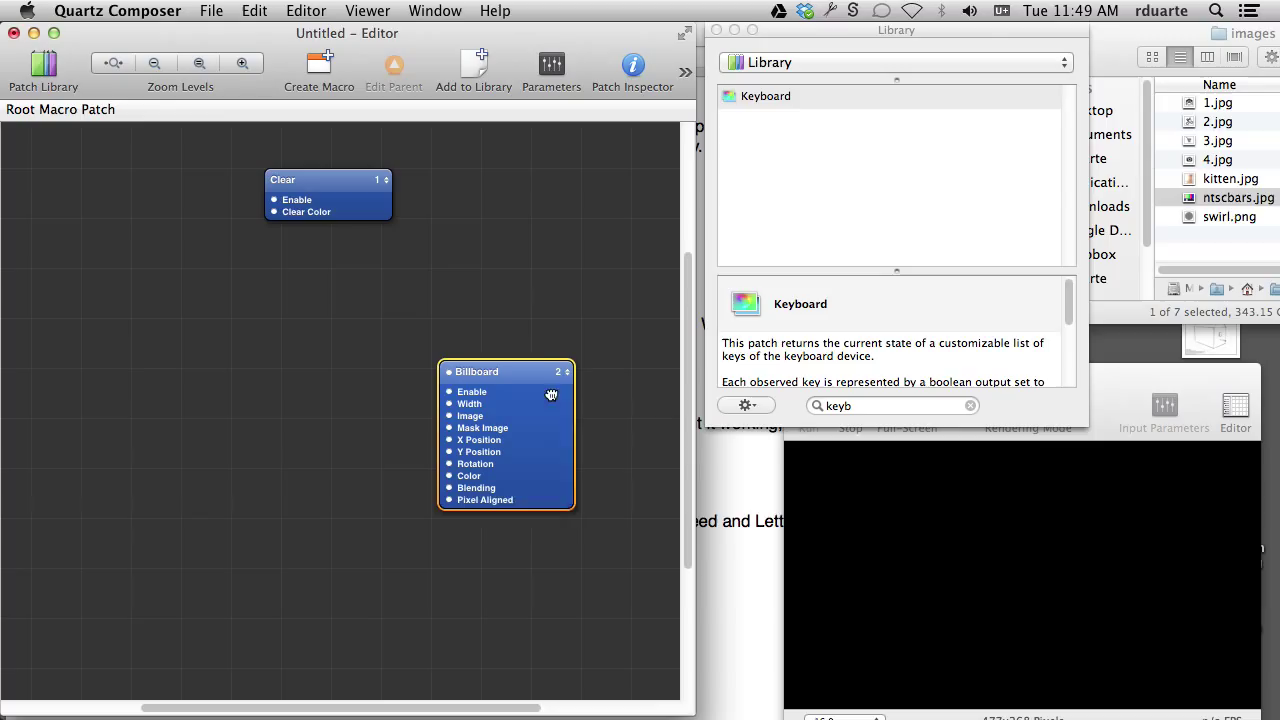
# Add 1.jpg, 2.jpg, 3.jpg and 4.jpg from the Finder images folder to the composition as Image patches.
pyautogui.click(1155, 265)
pyautogui.click(1216, 104)
pyautogui.keyDown('shift'); pyautogui.click(1220, 160); pyautogui.keyUp('shift')
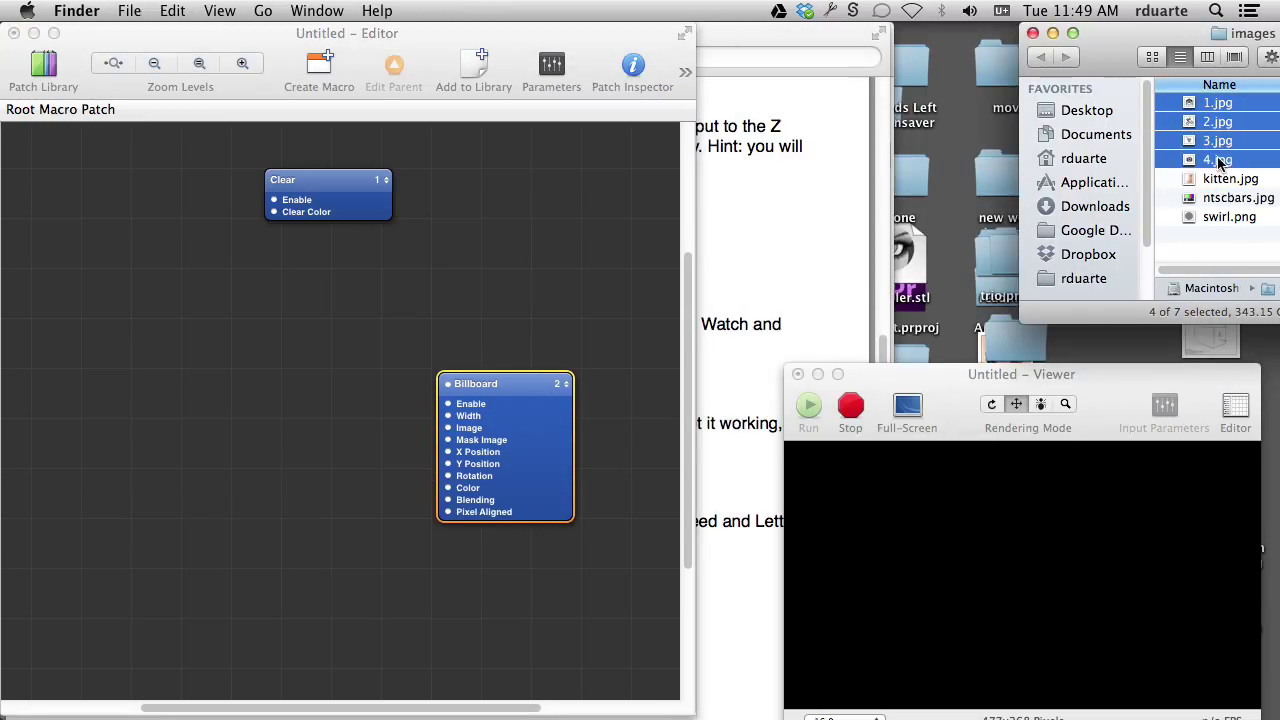
pyautogui.moveTo(1218, 163); pyautogui.dragTo(212, 524)
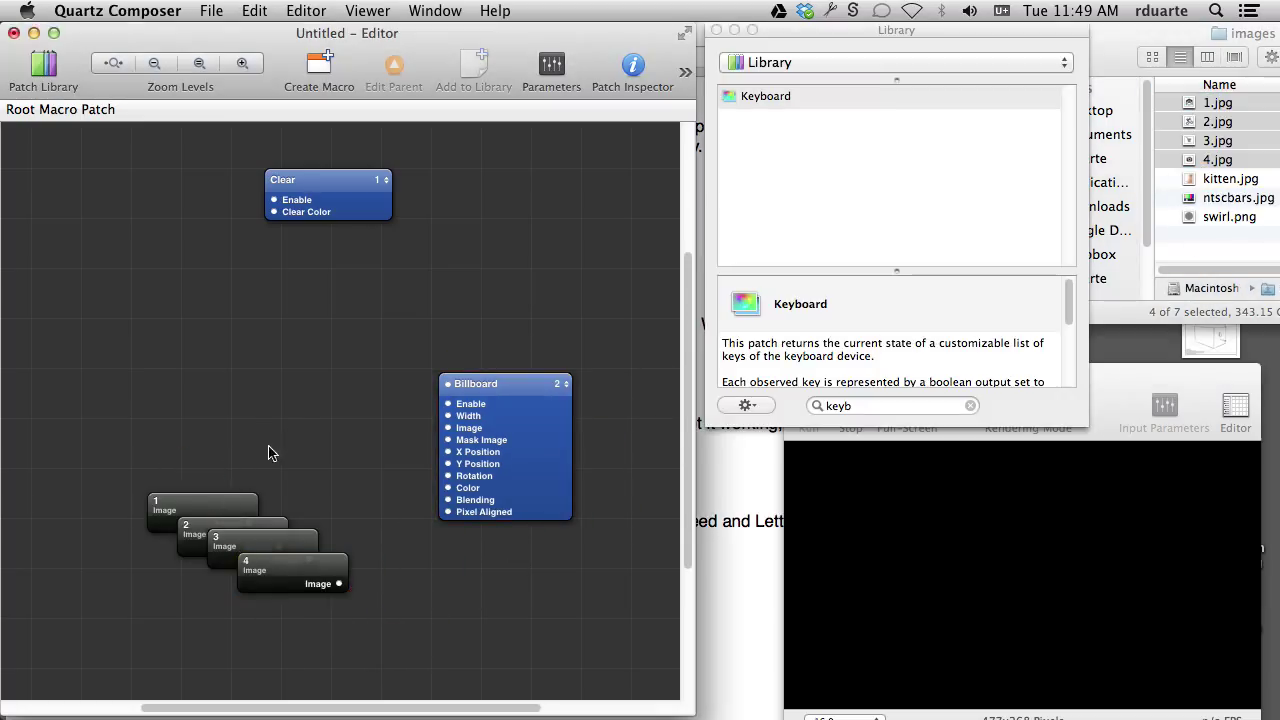
# Add a Multiplexer patch from the library and shift it together with the Billboard away from the image patches.
pyautogui.press('super+f')
pyautogui.write('multi')
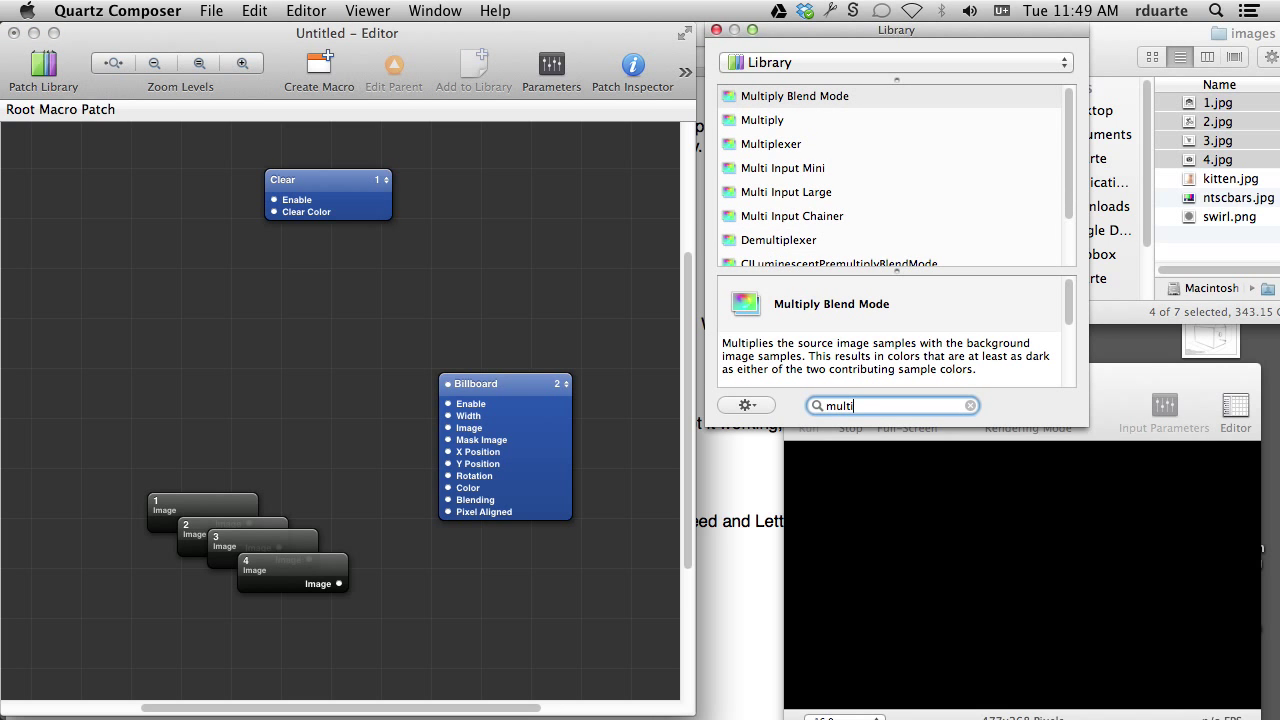
pyautogui.write('p')
pyautogui.press('Down')
pyautogui.press('Down')
pyautogui.press('Return')
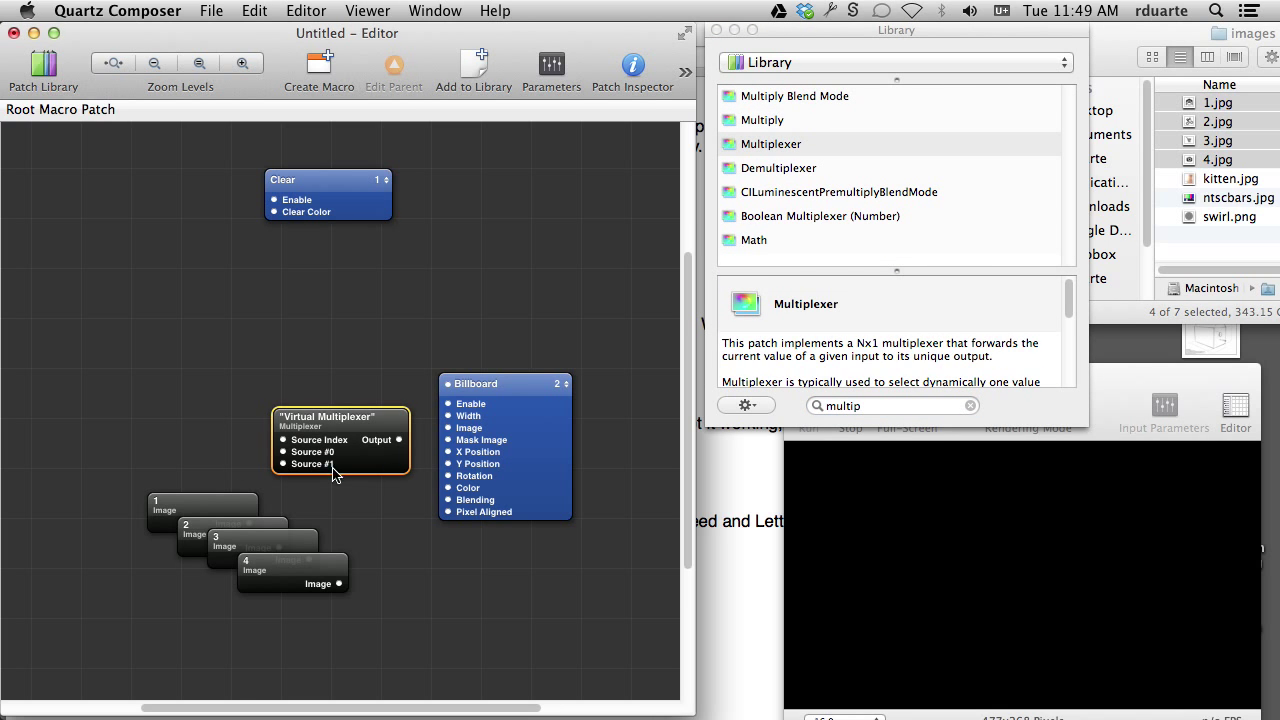
pyautogui.moveTo(312, 401); pyautogui.dragTo(530, 435)
pyautogui.click(300, 502)
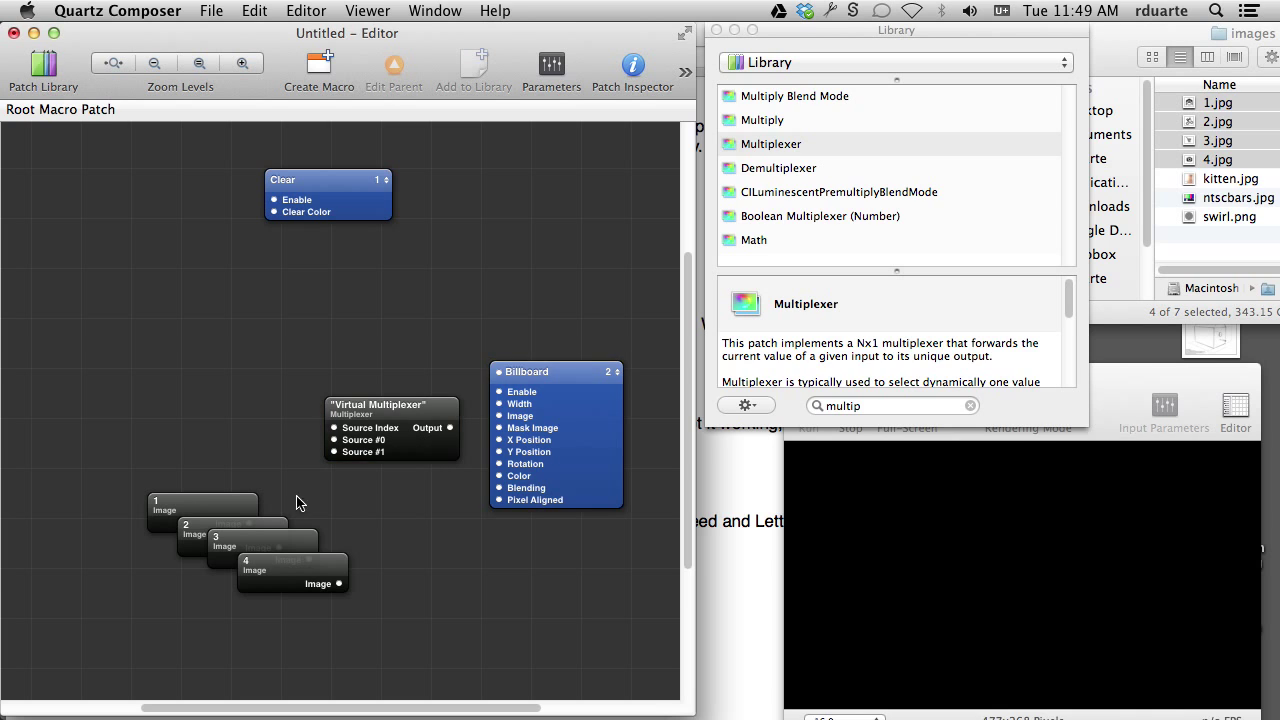
# Arrange the four Image patches in a vertical column in the order 1, 2, 3, 4.
pyautogui.moveTo(216, 494); pyautogui.dragTo(221, 433)
pyautogui.moveTo(242, 525); pyautogui.dragTo(217, 488)
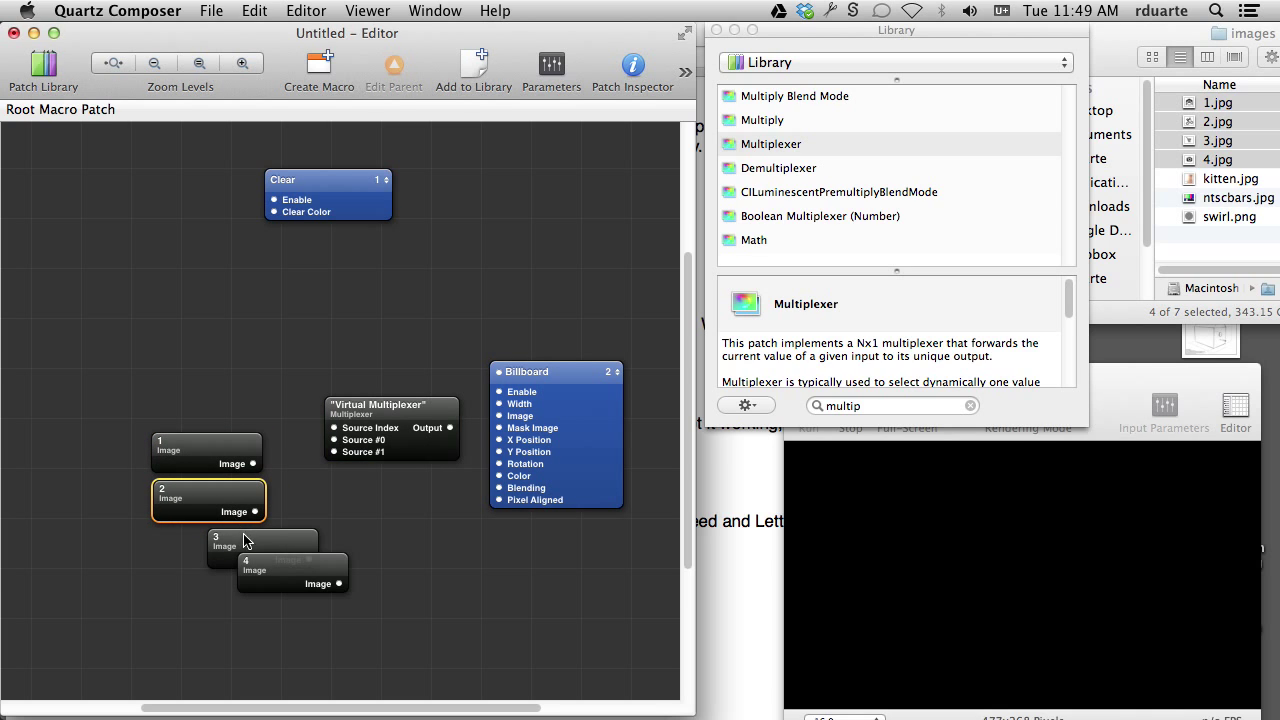
pyautogui.moveTo(245, 541); pyautogui.dragTo(188, 541)
pyautogui.moveTo(259, 572); pyautogui.dragTo(163, 596)
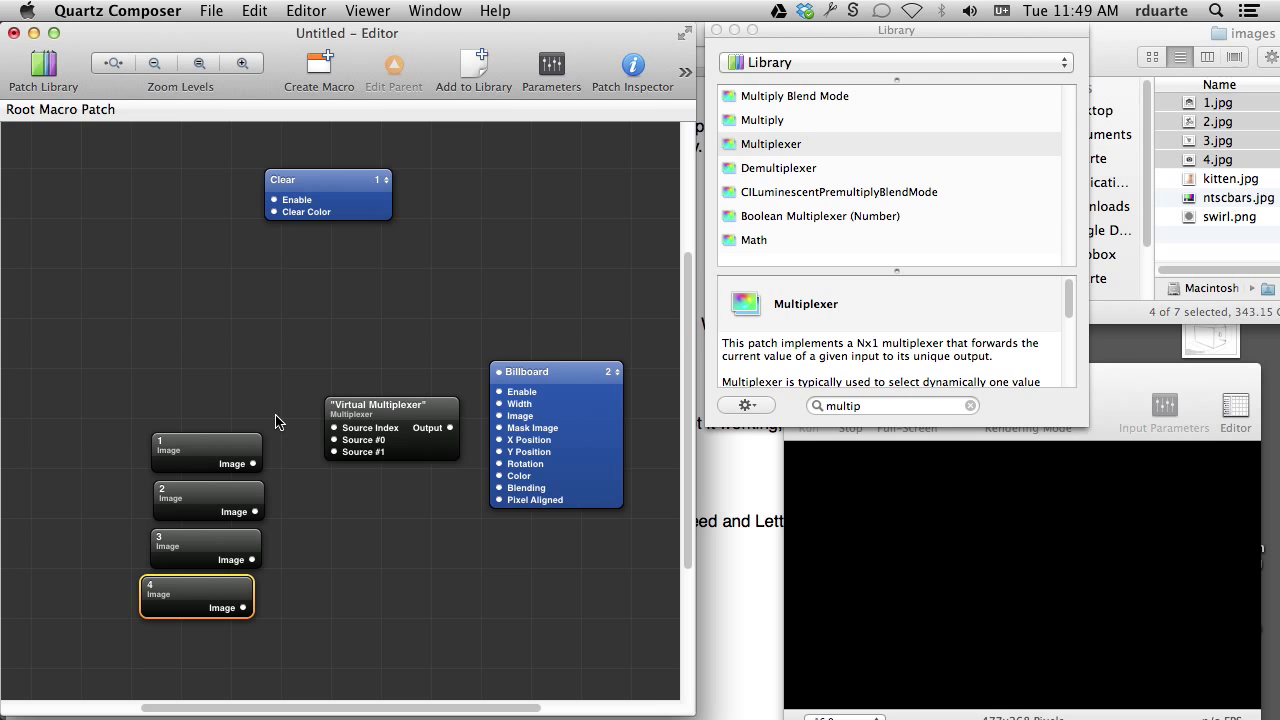
# Set the Multiplexer to 4 inputs with Image as the type of input, and close its settings.
pyautogui.click(378, 450)
pyautogui.press('super+i')
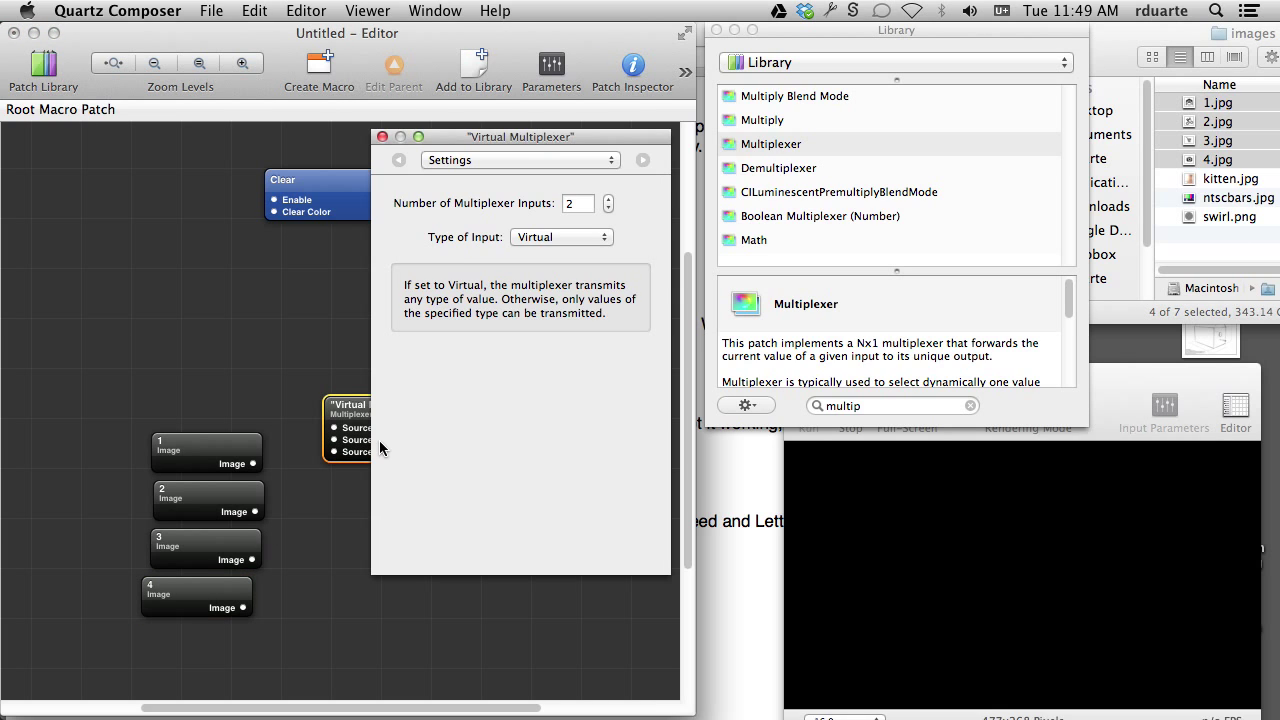
pyautogui.click(604, 200)
pyautogui.click(605, 200)
pyautogui.click(553, 236)
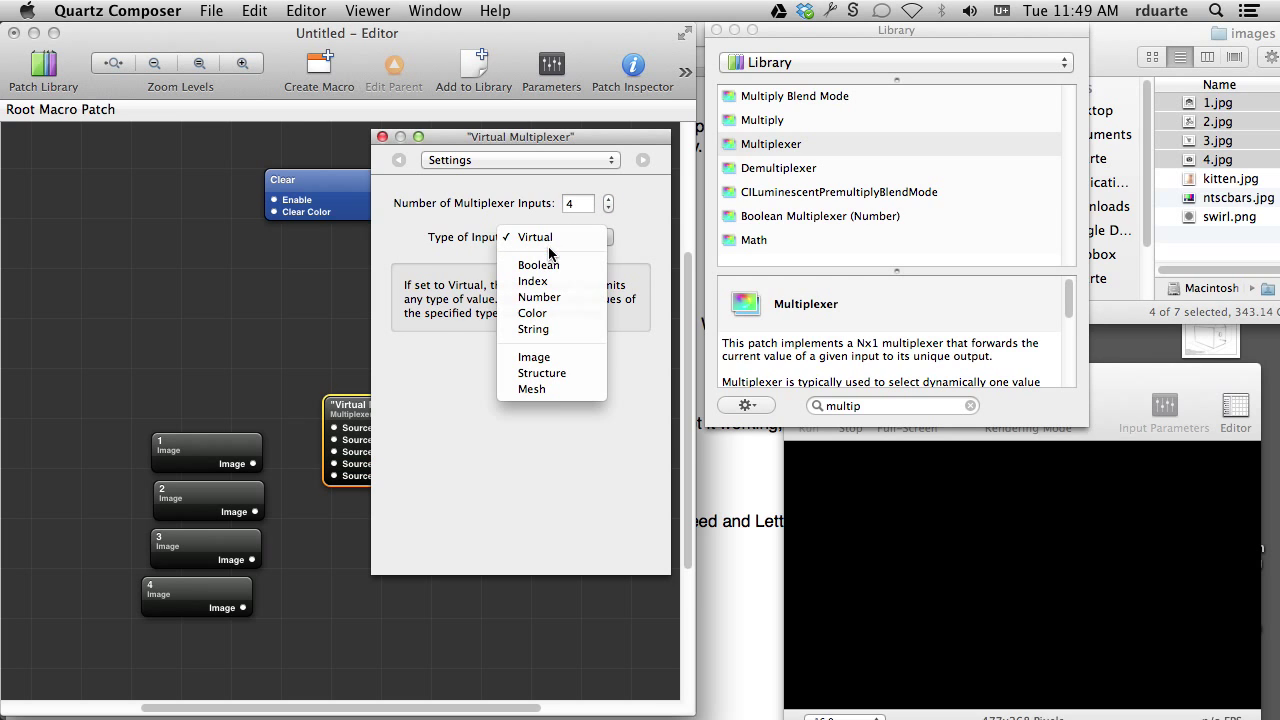
pyautogui.click(556, 359)
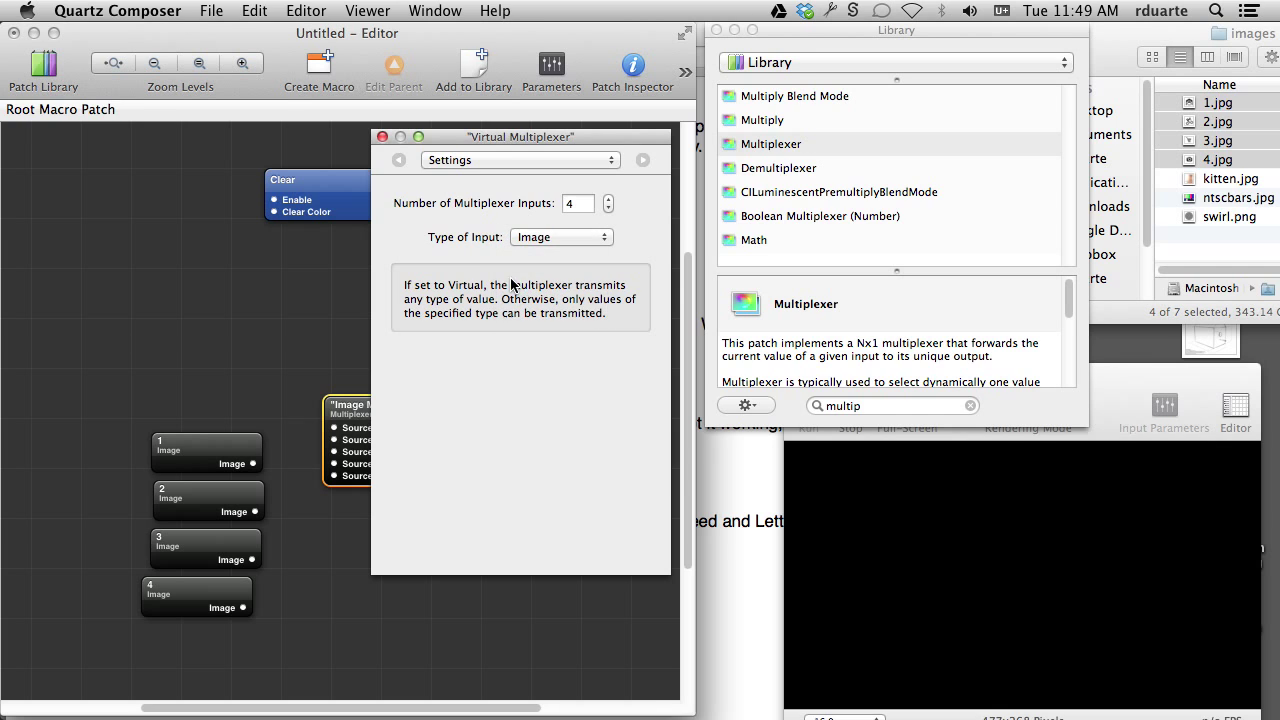
pyautogui.click(381, 137)
# Connect Image patches 1 to 4 to the Multiplexer's Source #0 to #3 and its Output to the Billboard's Image input.
pyautogui.moveTo(344, 420); pyautogui.dragTo(325, 444)
pyautogui.moveTo(253, 464); pyautogui.dragTo(306, 464)
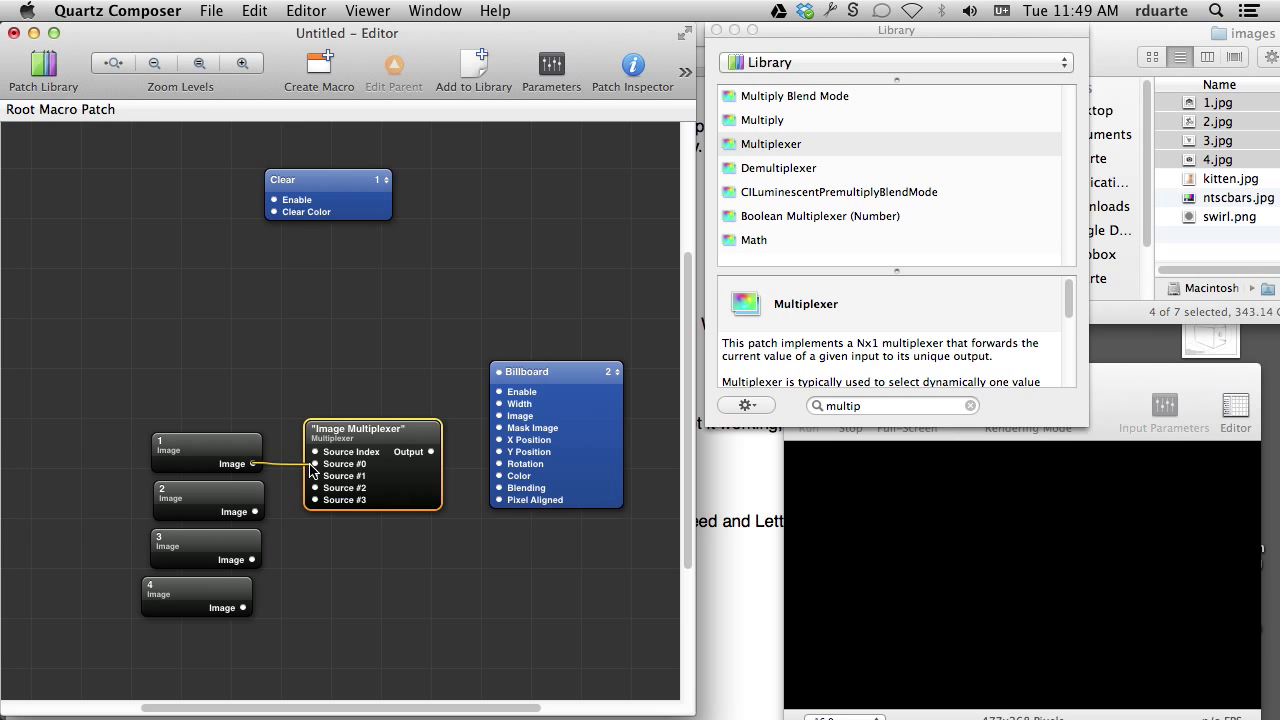
pyautogui.moveTo(258, 514); pyautogui.dragTo(315, 476)
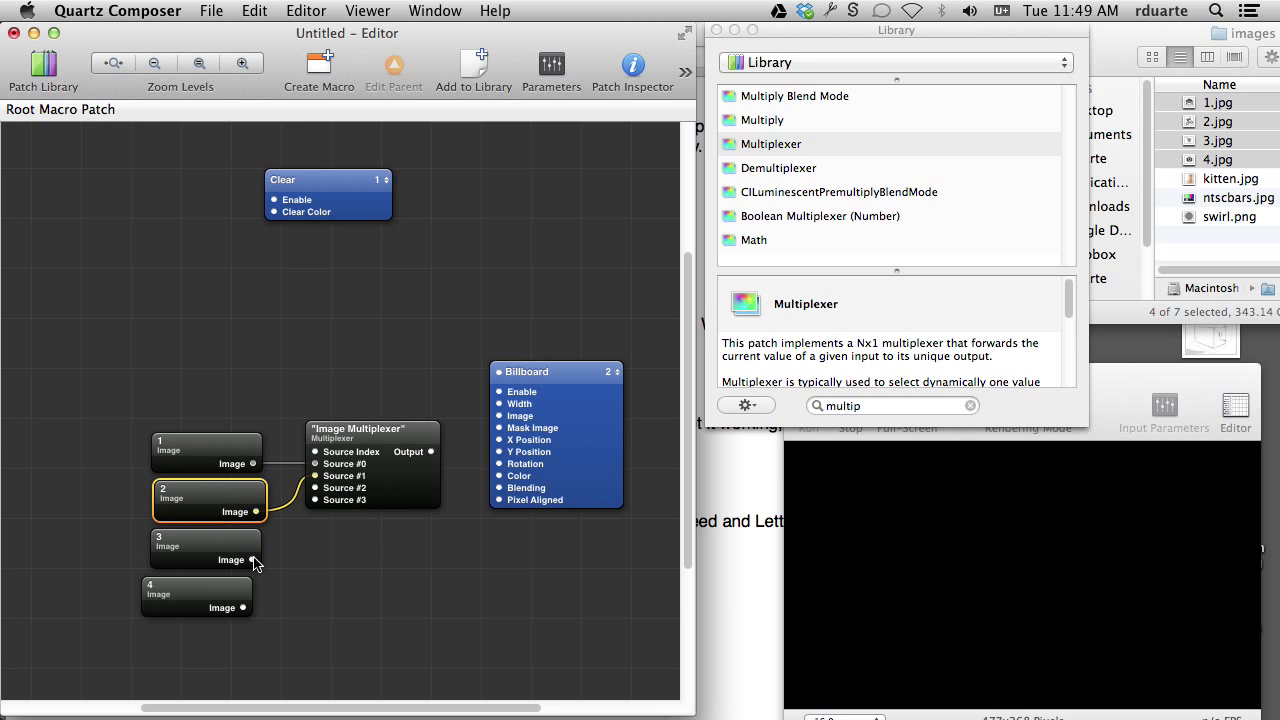
pyautogui.moveTo(252, 561); pyautogui.dragTo(315, 488)
pyautogui.moveTo(245, 609); pyautogui.dragTo(315, 500)
pyautogui.moveTo(431, 452); pyautogui.dragTo(499, 416)
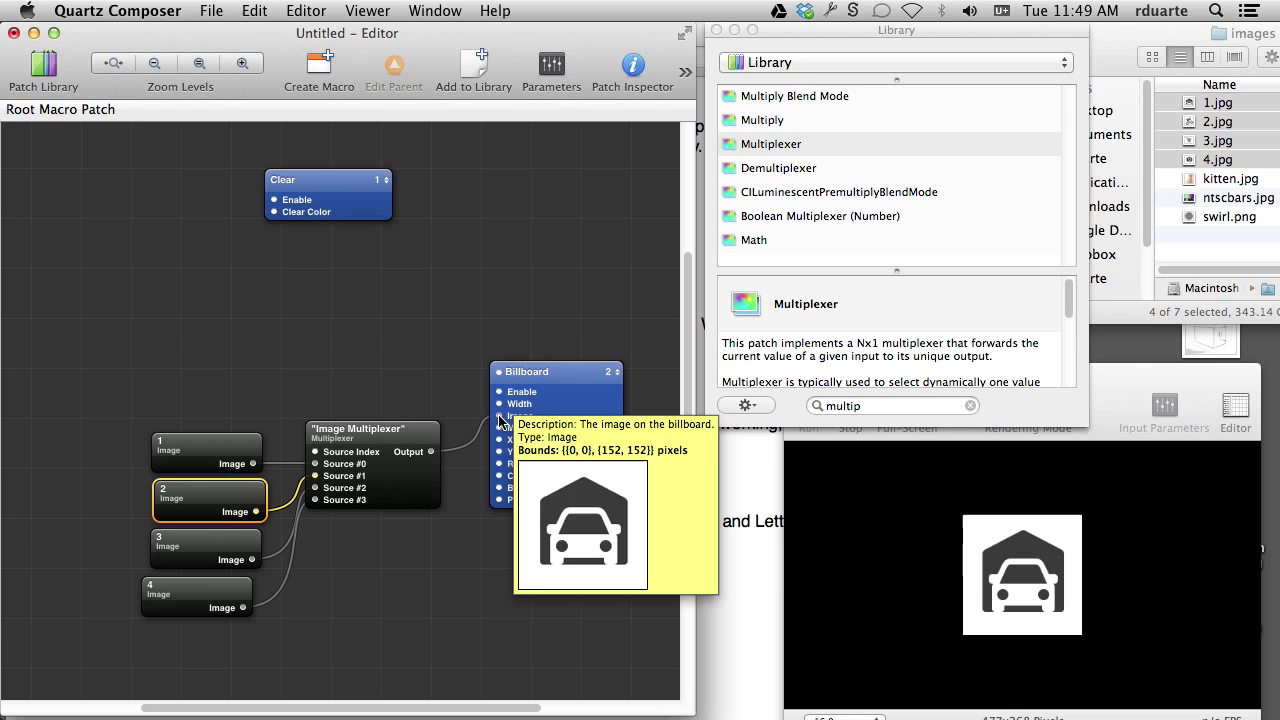
# Check the Image Multiplexer's Source Index in its input parameters and close them.
pyautogui.click(332, 440)
pyautogui.press('super+i')
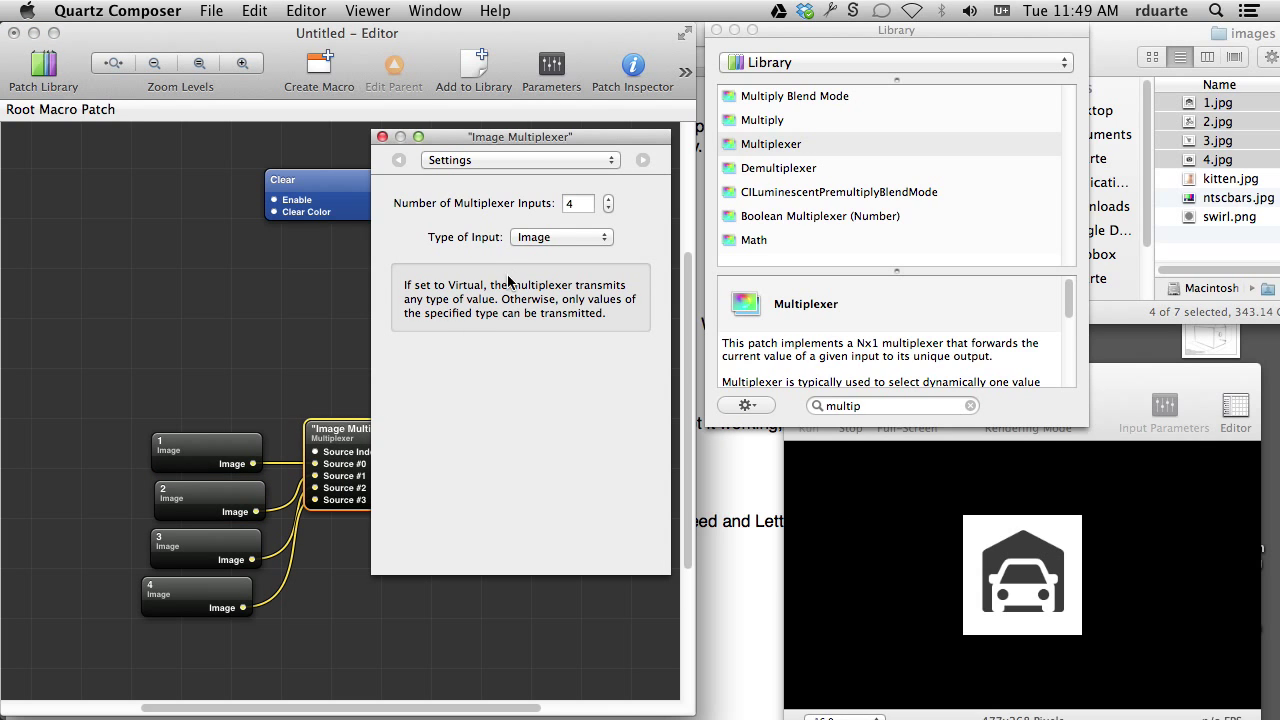
pyautogui.press('super+1')
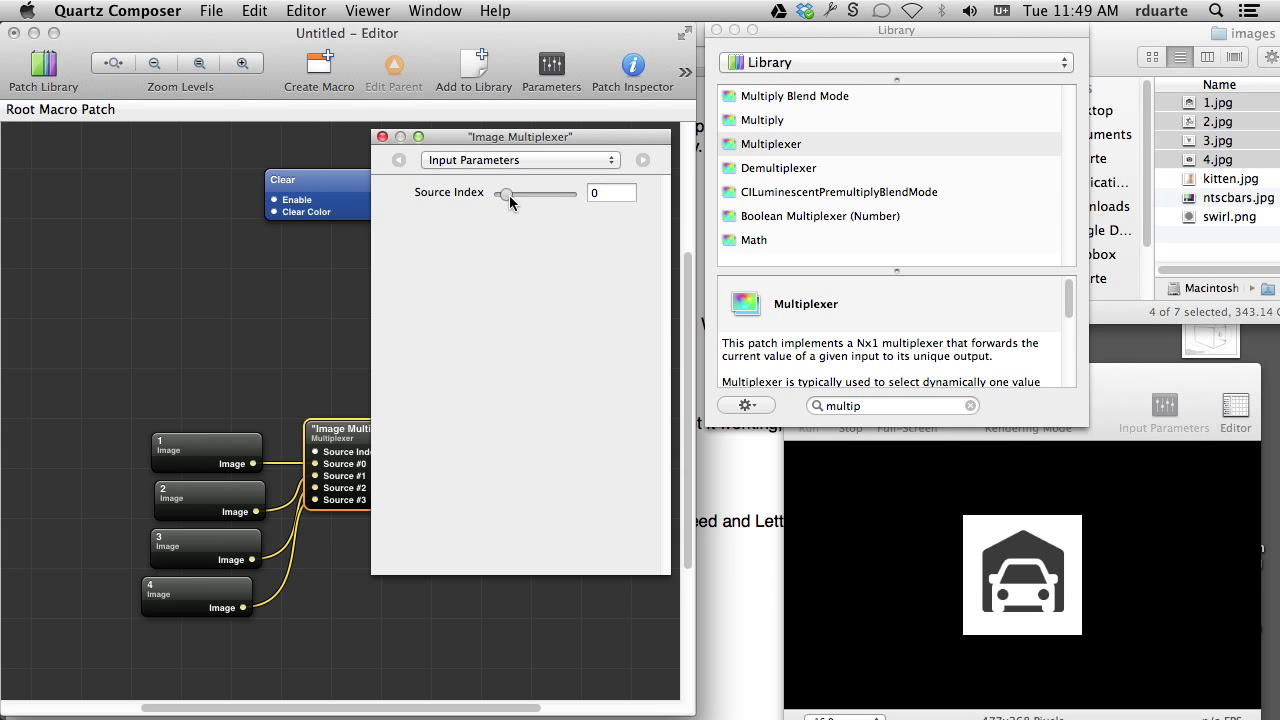
pyautogui.moveTo(509, 195); pyautogui.dragTo(435, 163)
pyautogui.click(382, 136)
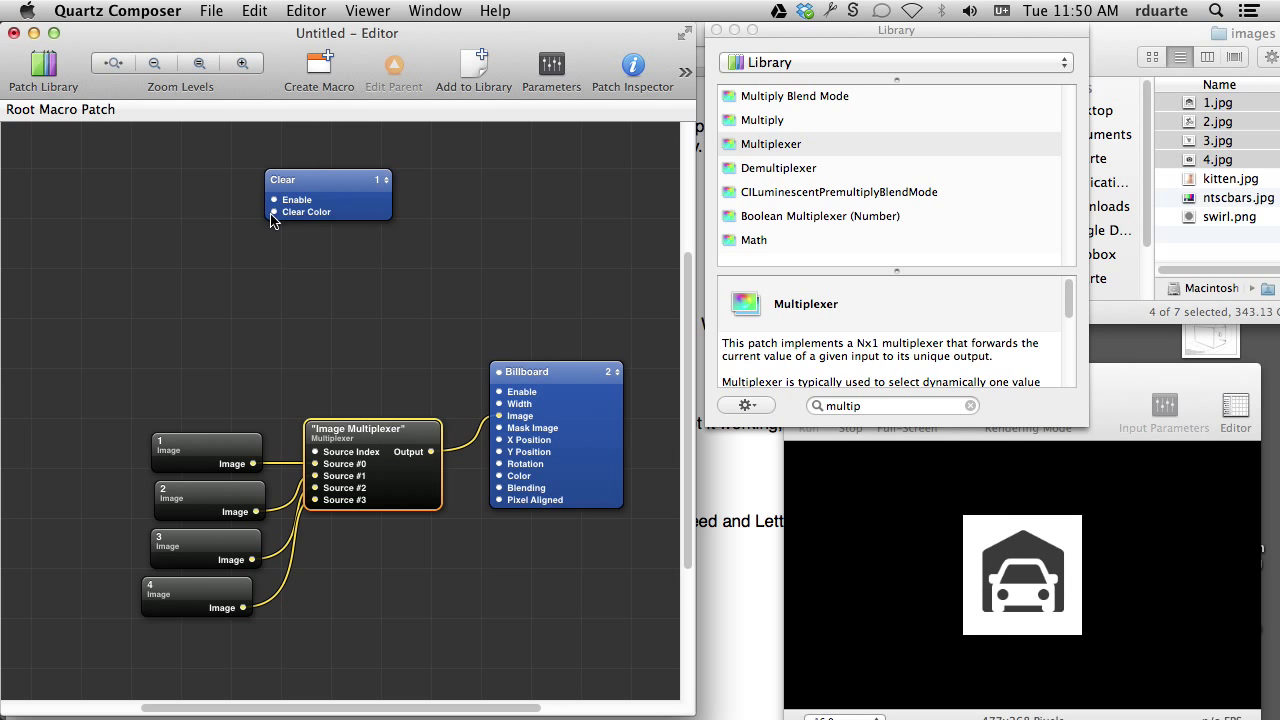
# Set the Clear patch's Clear Color to white.
pyautogui.doubleClick(272, 214)
pyautogui.click(415, 213)
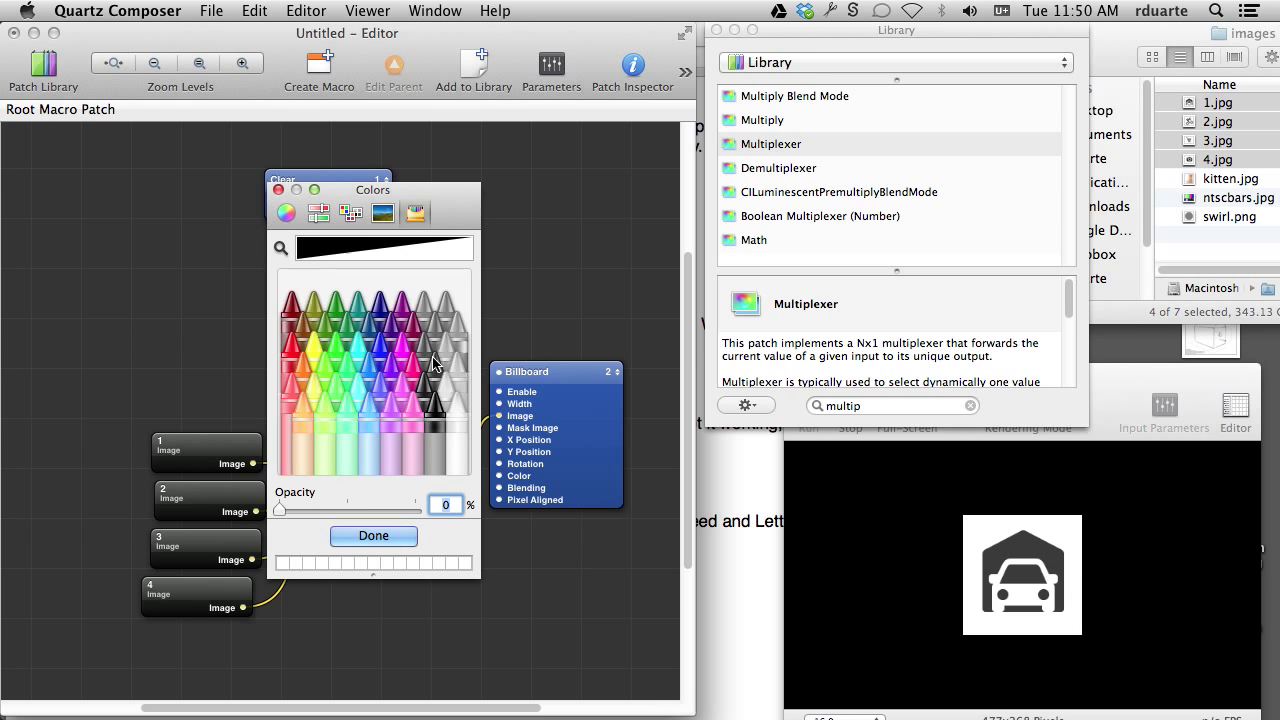
pyautogui.click(447, 437)
pyautogui.click(373, 536)
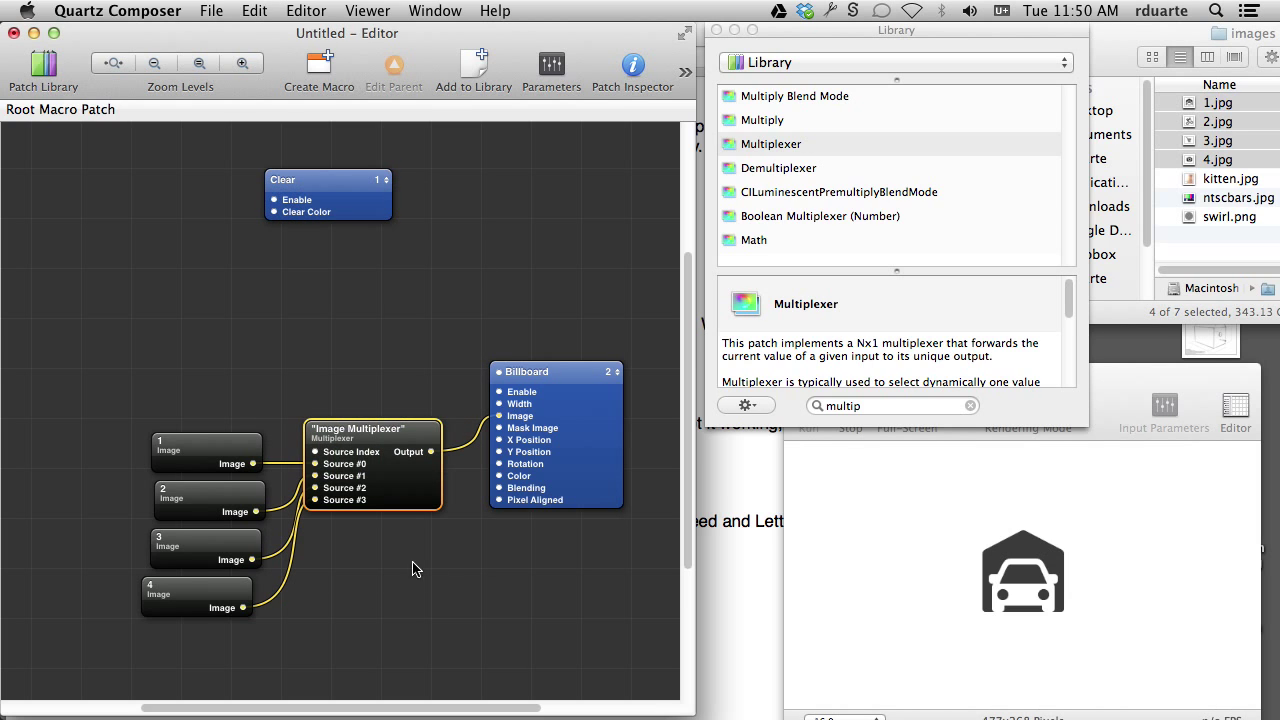
pyautogui.click(390, 254)
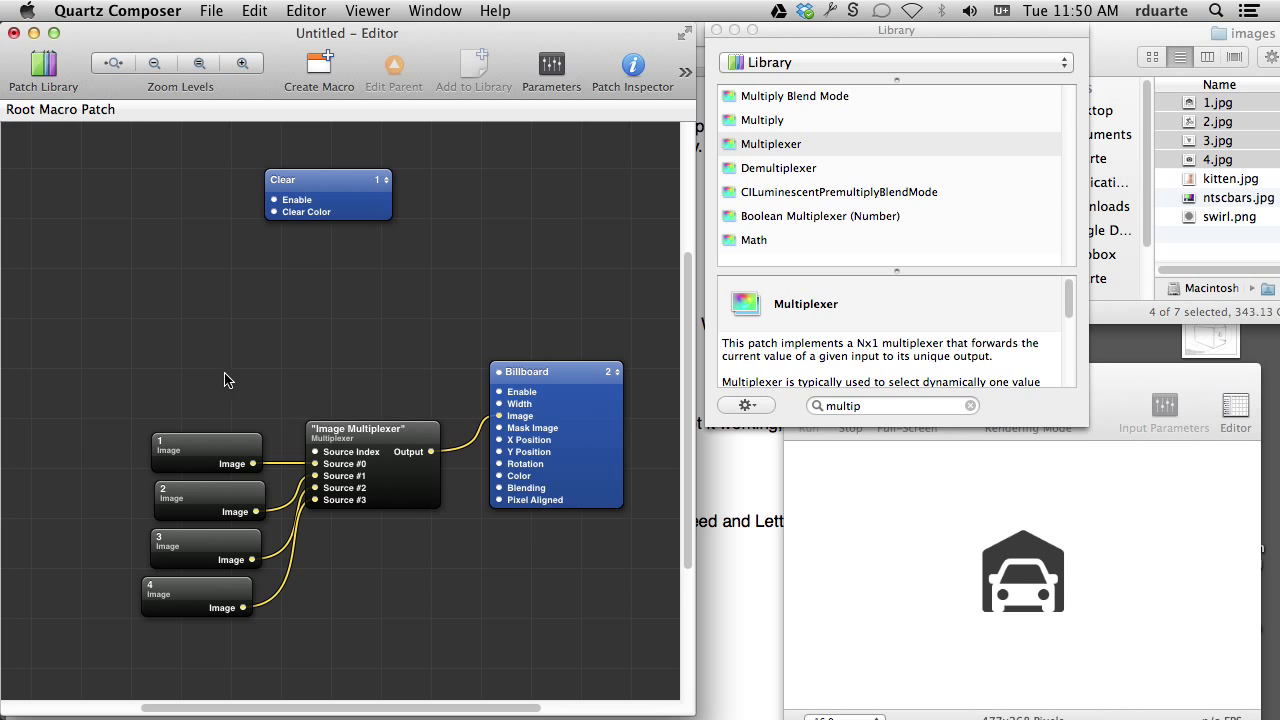
# Check the slide show task in Quartz_Composer_Exercises.pdf in Preview and return to Quartz Composer.
pyautogui.press('super+Tab')
pyautogui.press('super+Tab')
pyautogui.press('super+Tab')
pyautogui.press('super+Tab')
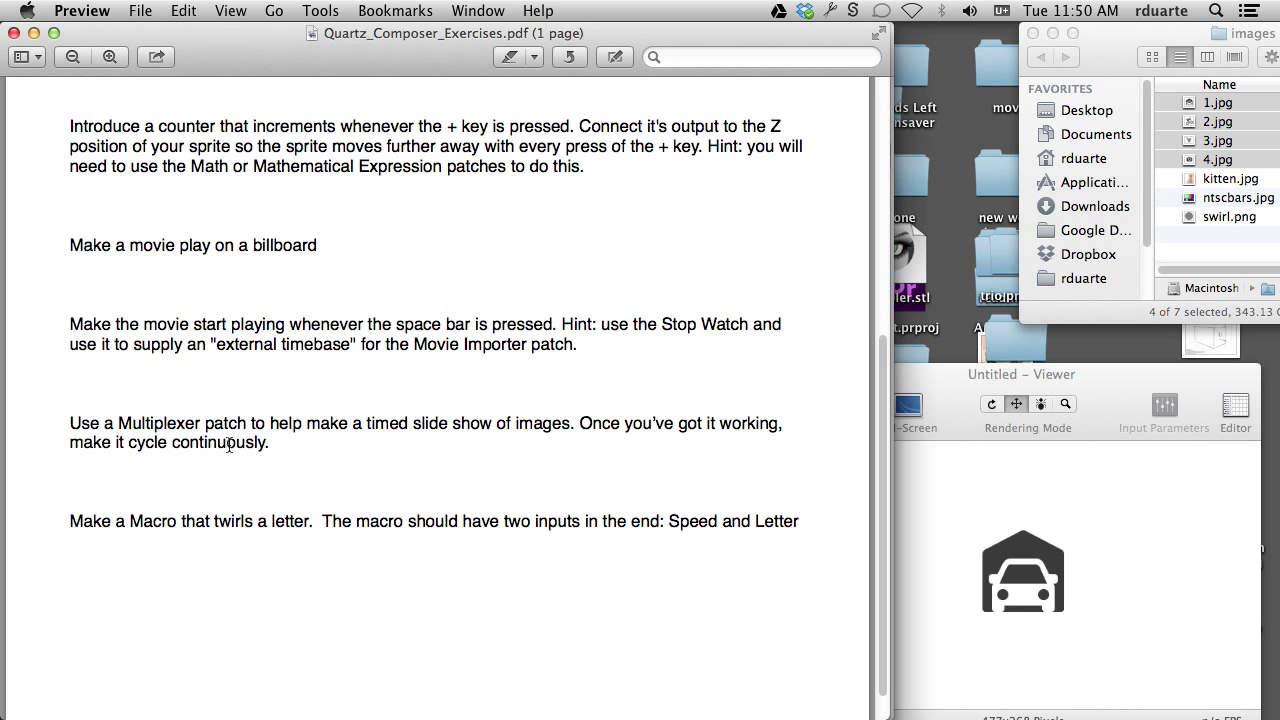
pyautogui.press('super+Tab')
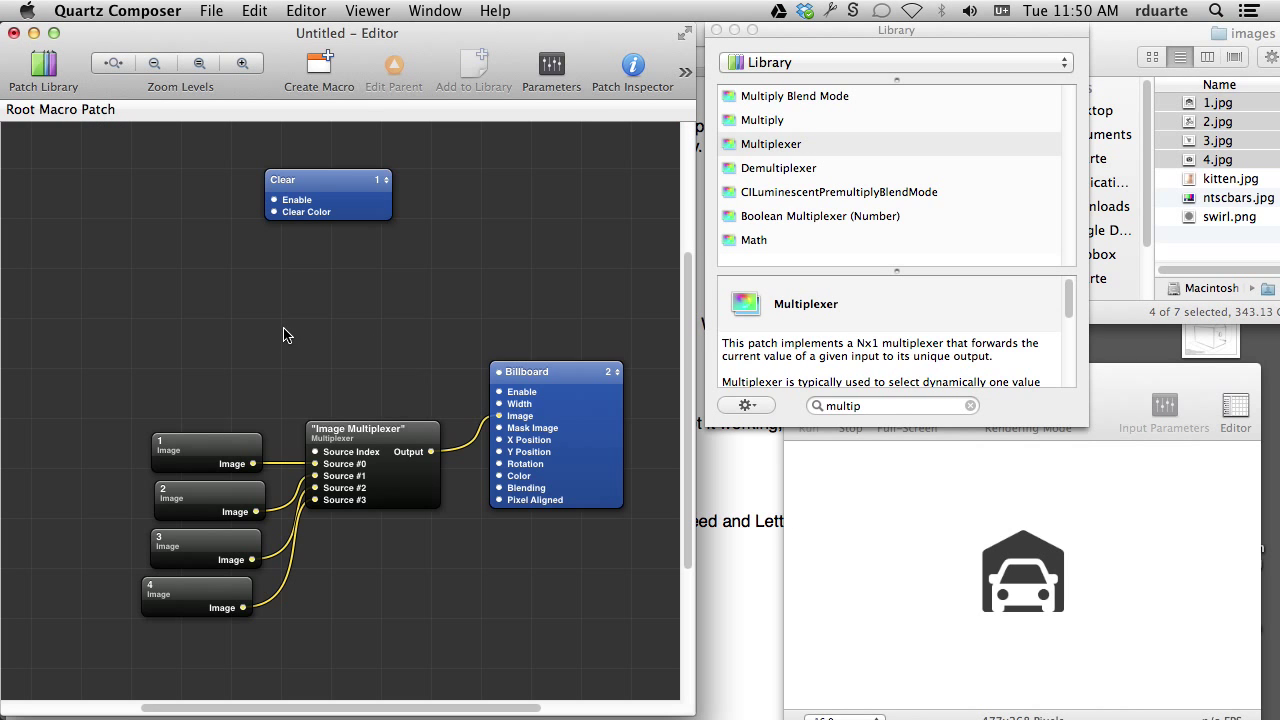
# Add an Integrator patch from the library, set its Value to 1 and place it above the image patches.
pyautogui.press('super+Return')
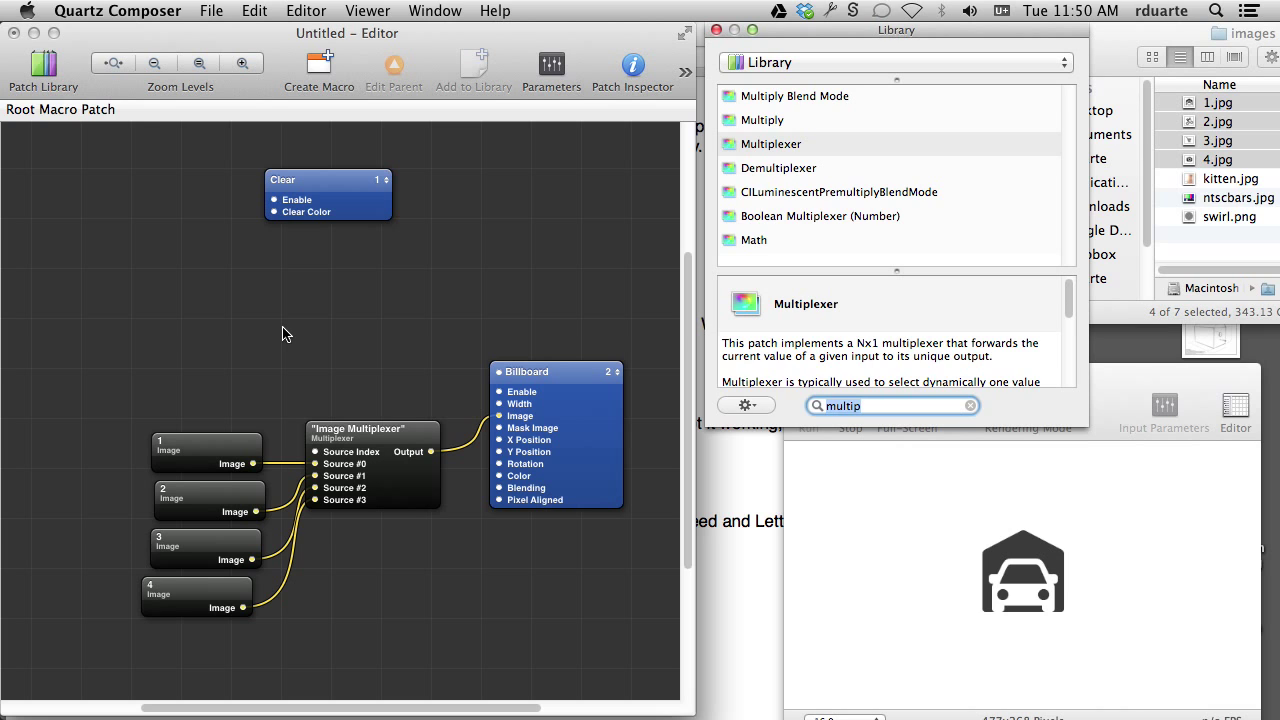
pyautogui.write('integrat')
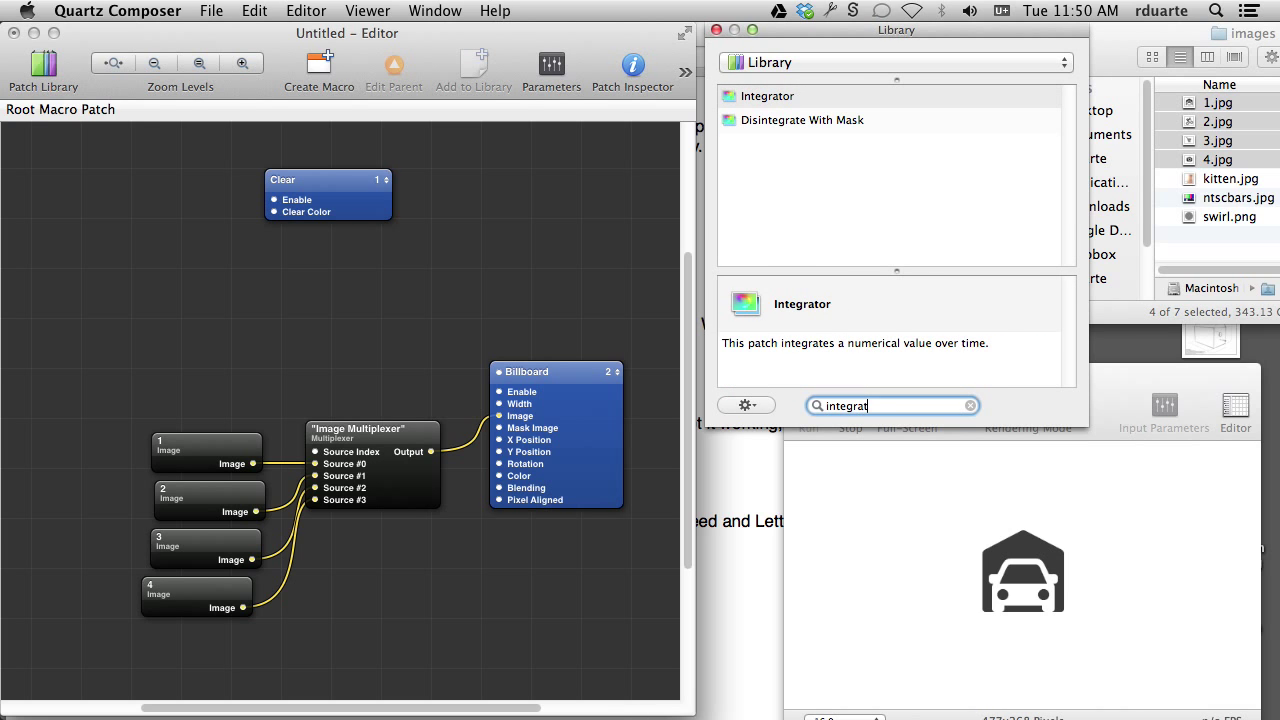
pyautogui.press('Return')
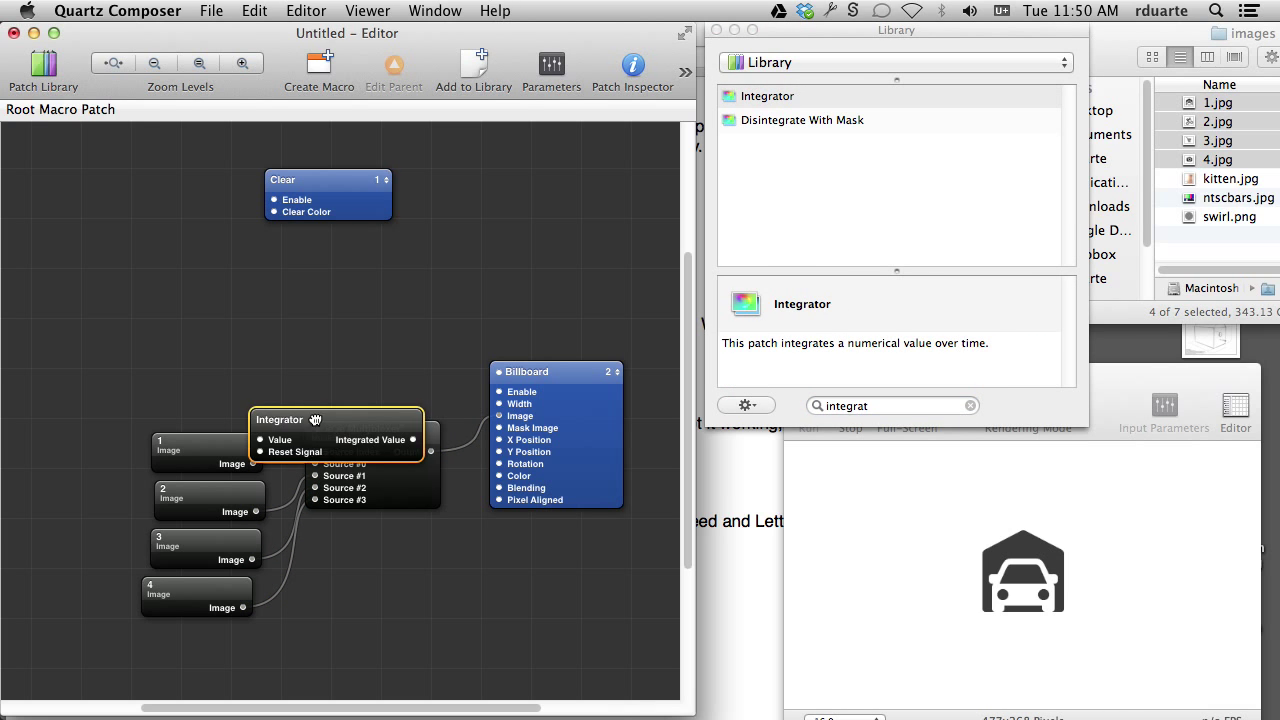
pyautogui.moveTo(300, 420); pyautogui.dragTo(146, 336)
pyautogui.doubleClick(116, 358)
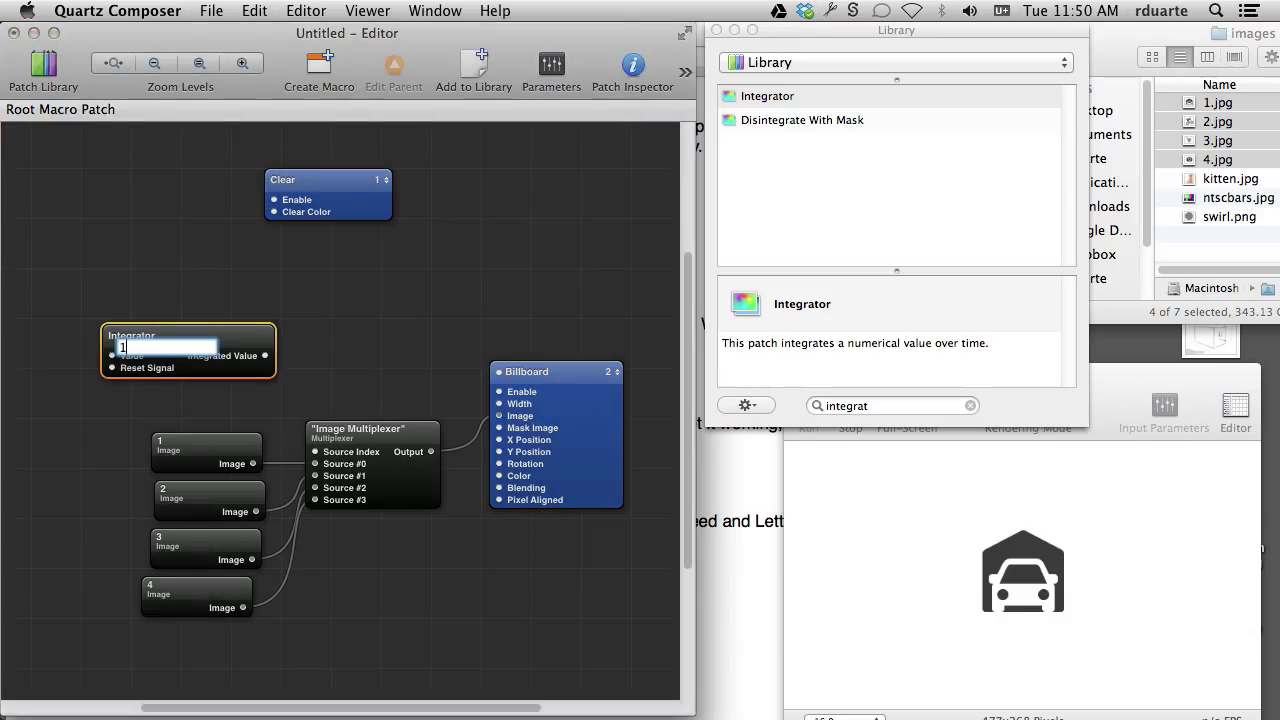
pyautogui.press('Return')
pyautogui.moveTo(158, 344); pyautogui.dragTo(125, 344)
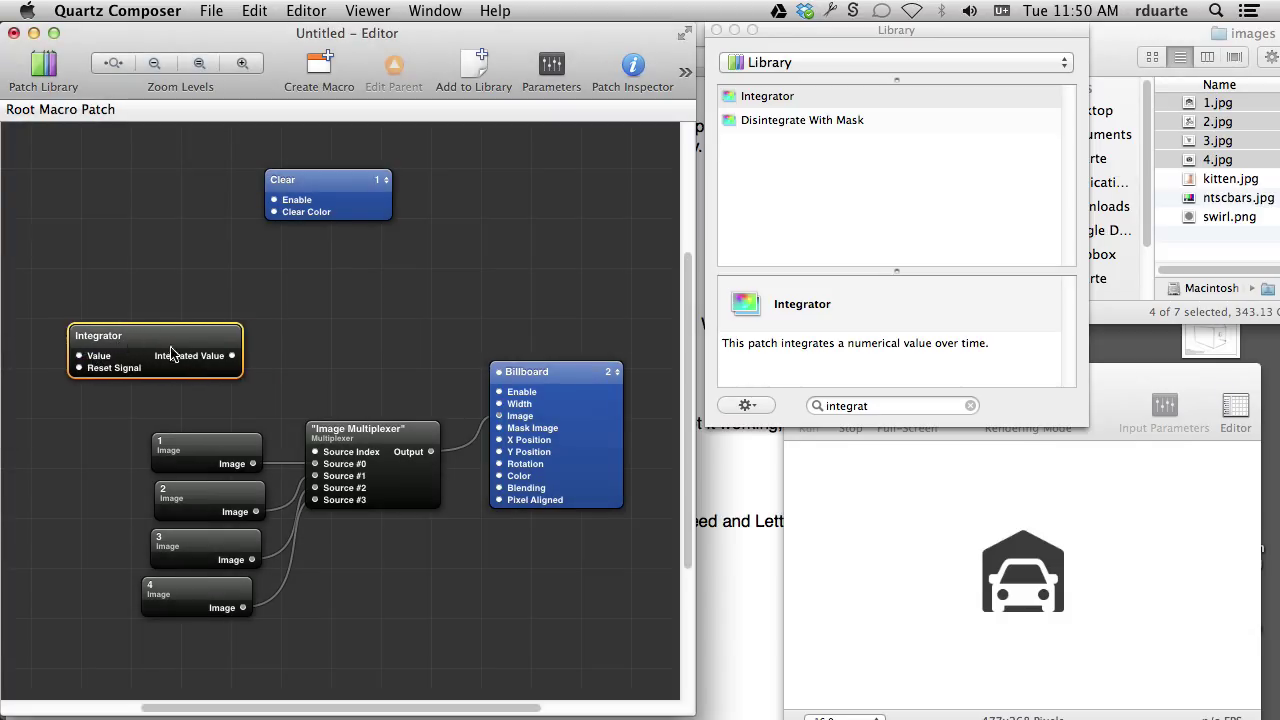
pyautogui.moveTo(214, 356); pyautogui.dragTo(199, 356)
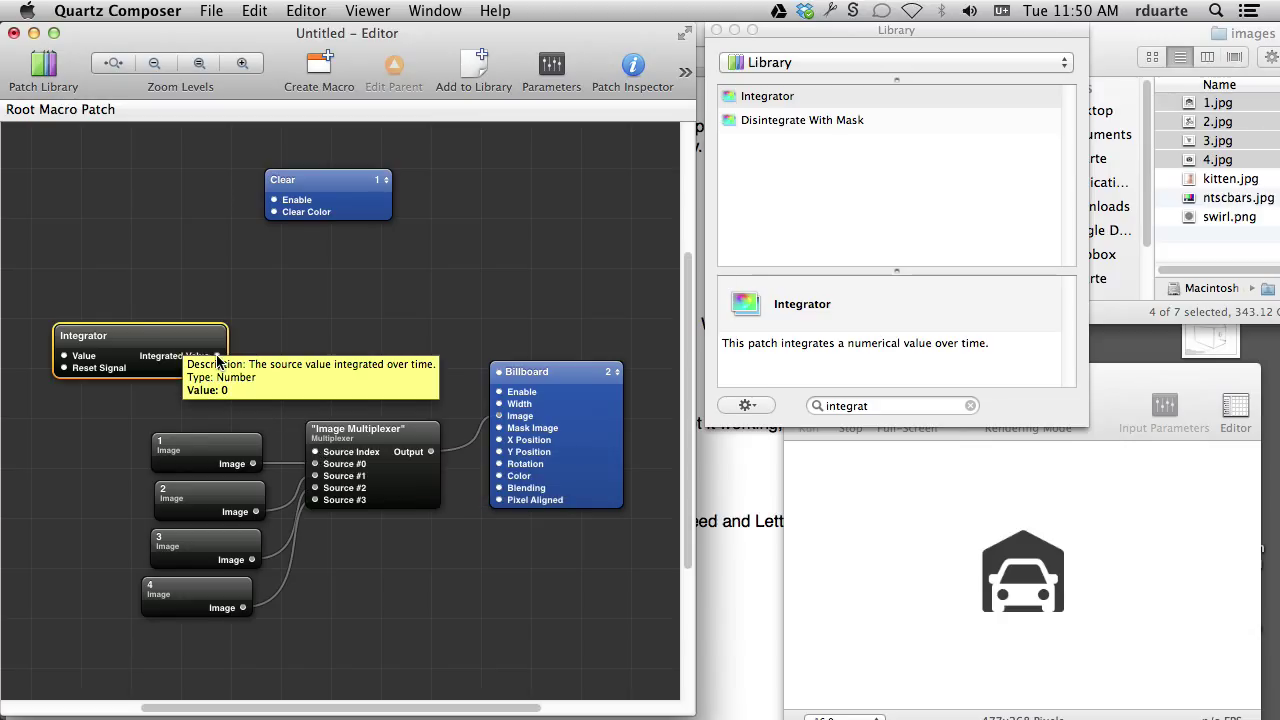
# Insert a Round patch that passes the Integrator's Integrated Value through its Floor Value output to the Multiplexer's Source Index.
pyautogui.click(266, 354)
pyautogui.press('super+Return')
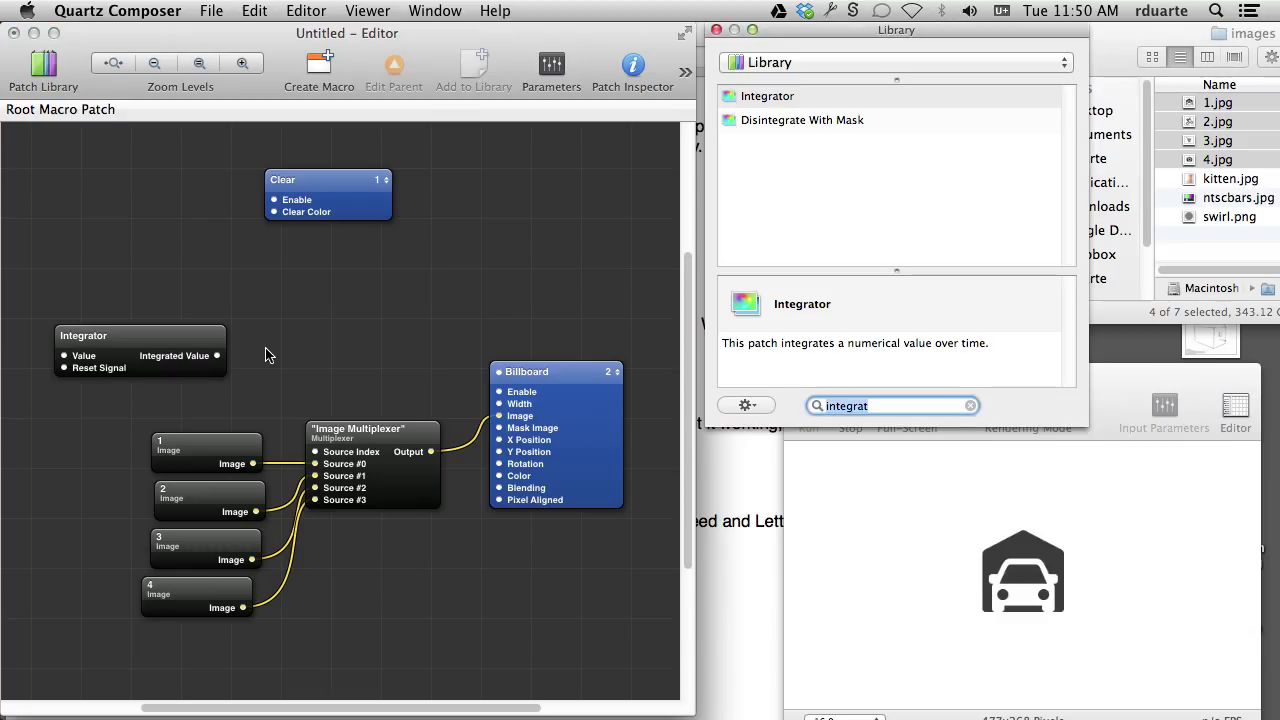
pyautogui.write('round')
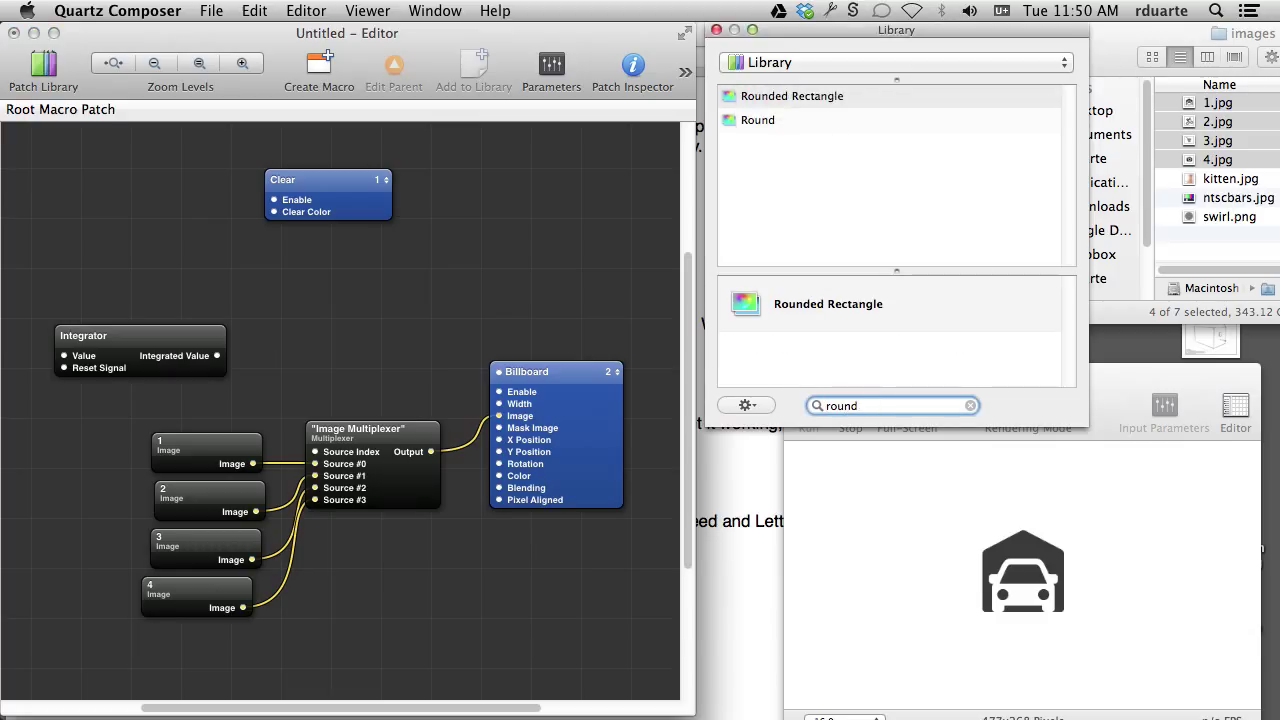
pyautogui.press('Return')
pyautogui.moveTo(330, 421); pyautogui.dragTo(318, 349)
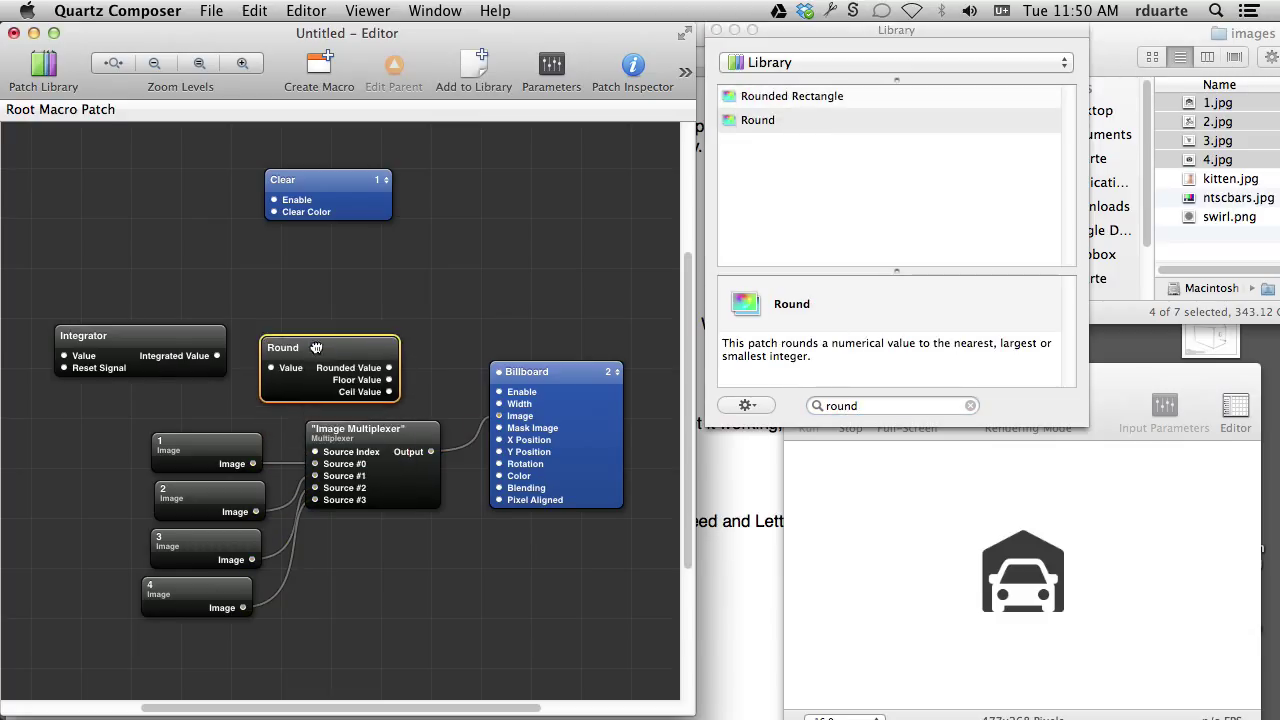
pyautogui.moveTo(216, 355); pyautogui.dragTo(269, 367)
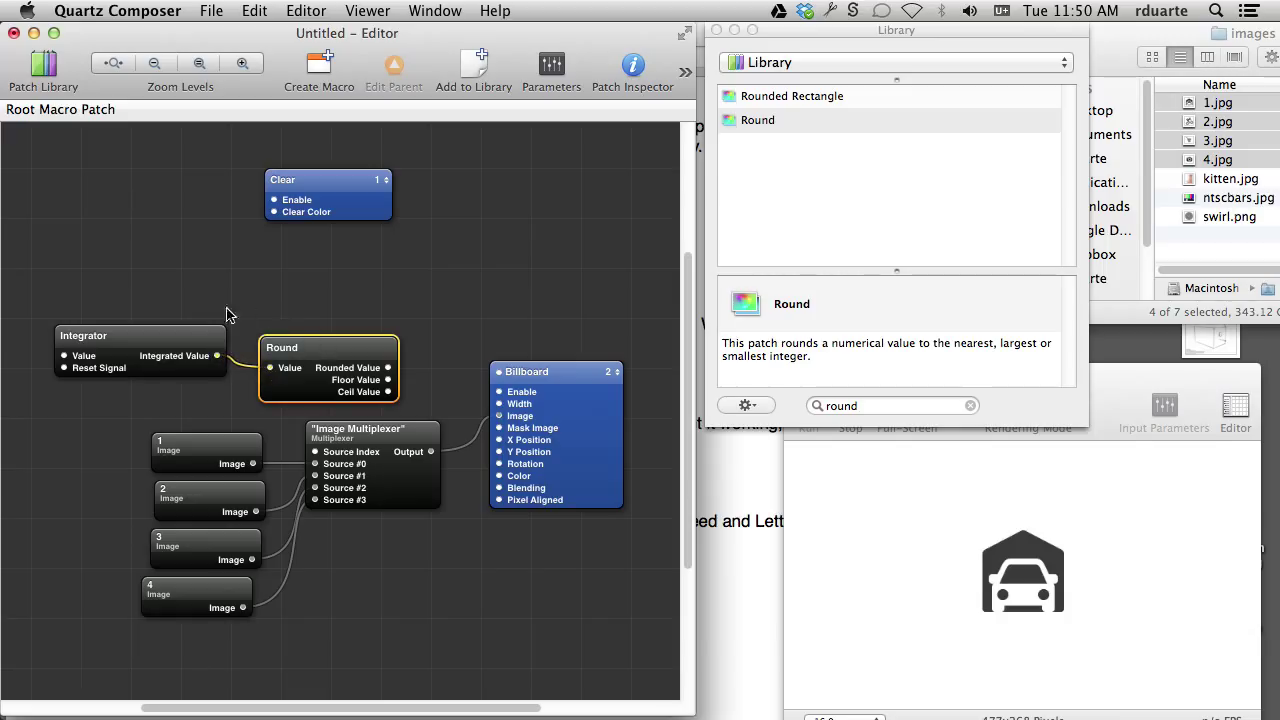
pyautogui.moveTo(226, 314); pyautogui.dragTo(316, 452)
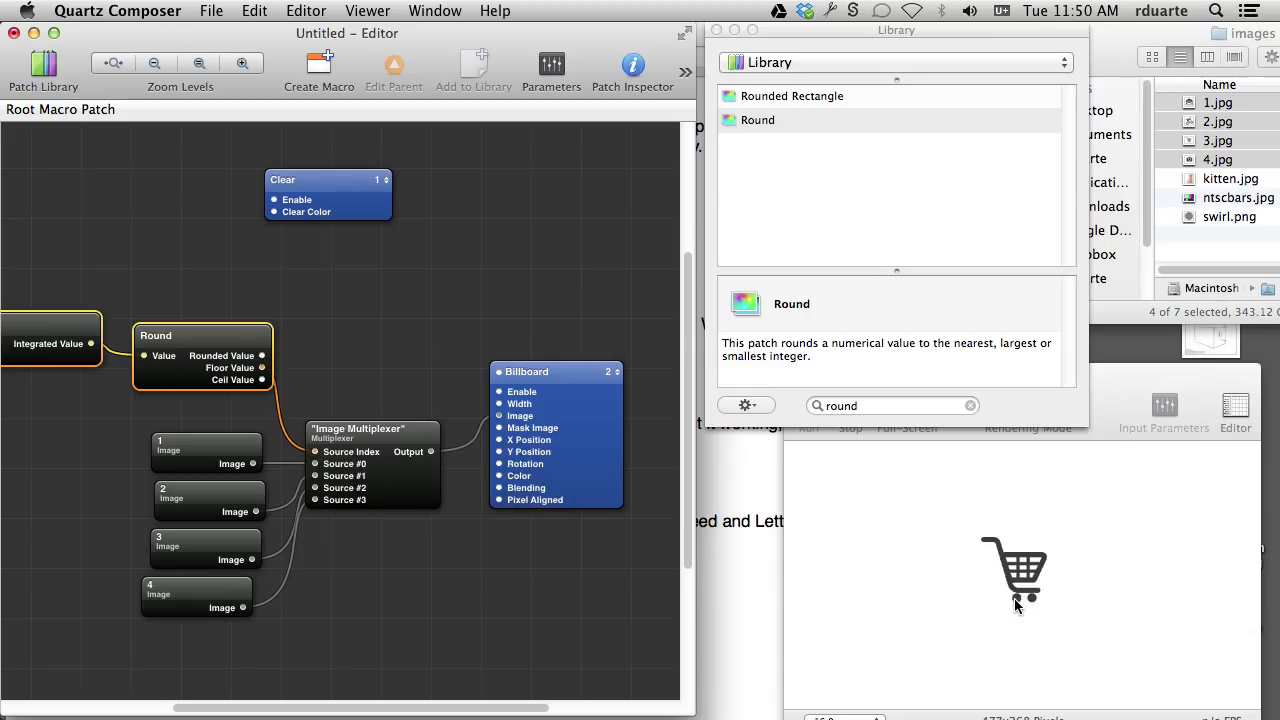
# Set the Integrator's Value to 0.1 and close its input parameters.
pyautogui.click(45, 343)
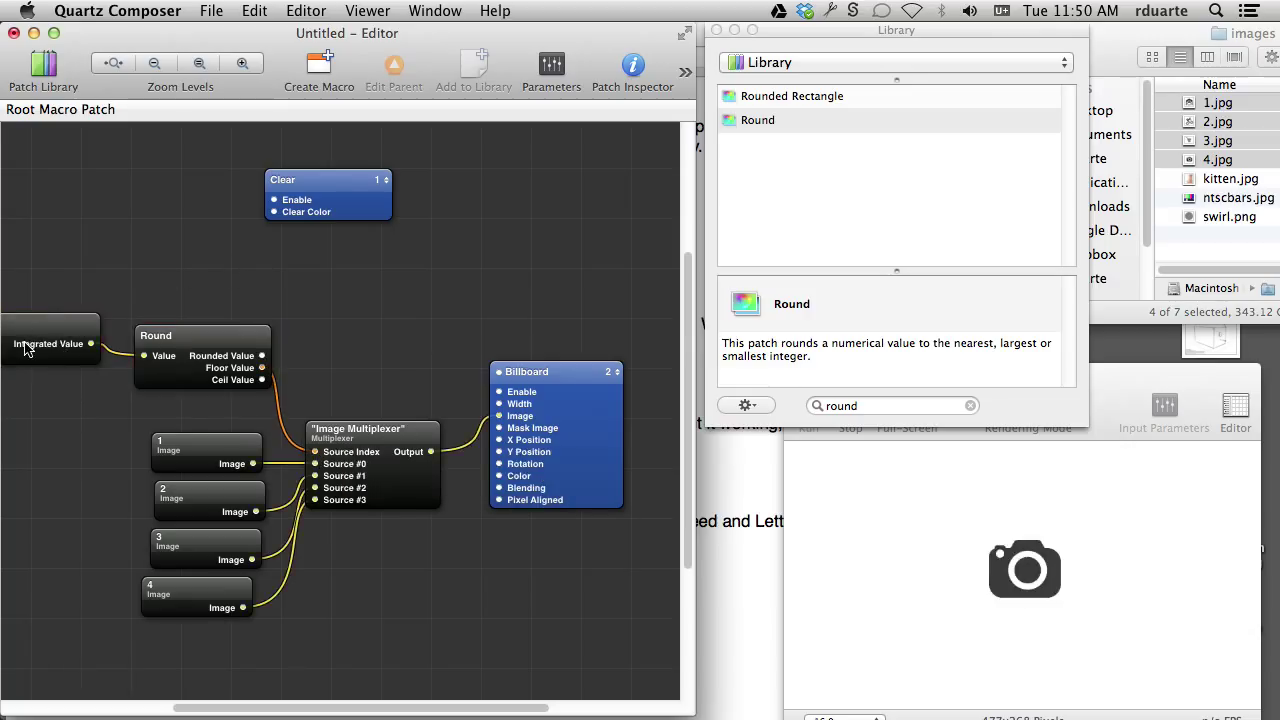
pyautogui.press('super+i')
pyautogui.click(579, 191)
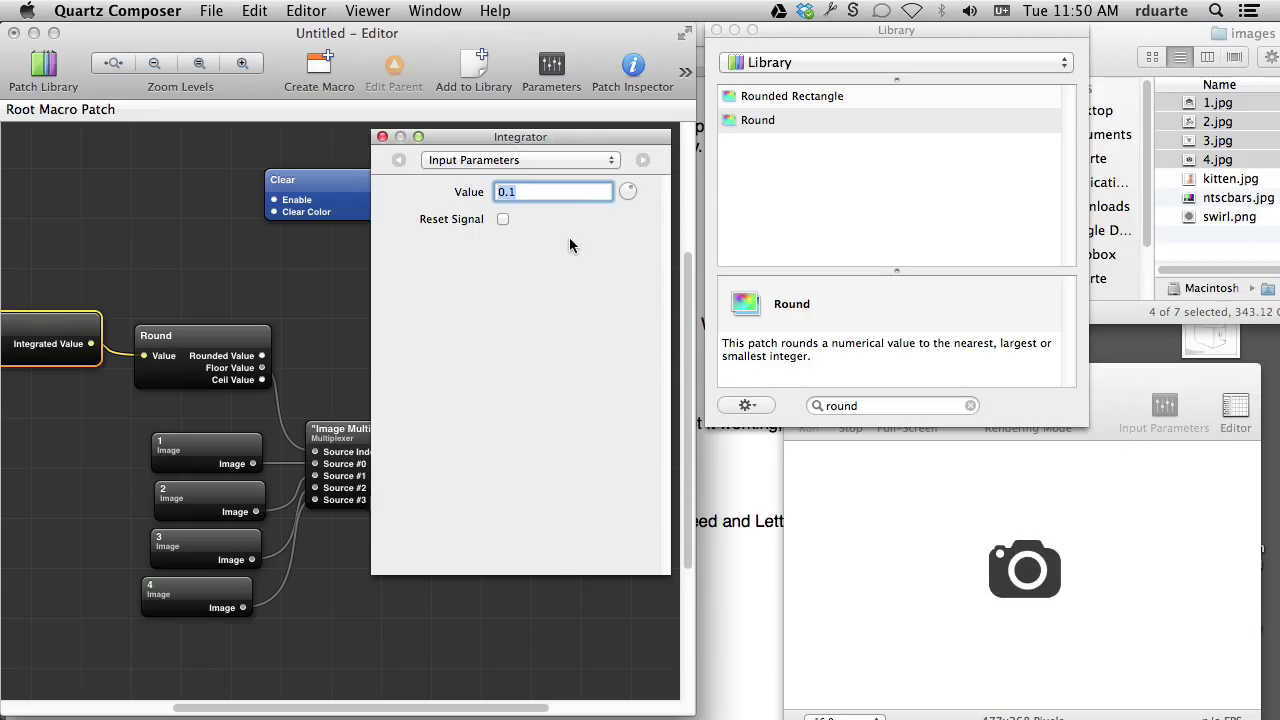
pyautogui.click(381, 137)
pyautogui.click(312, 386)
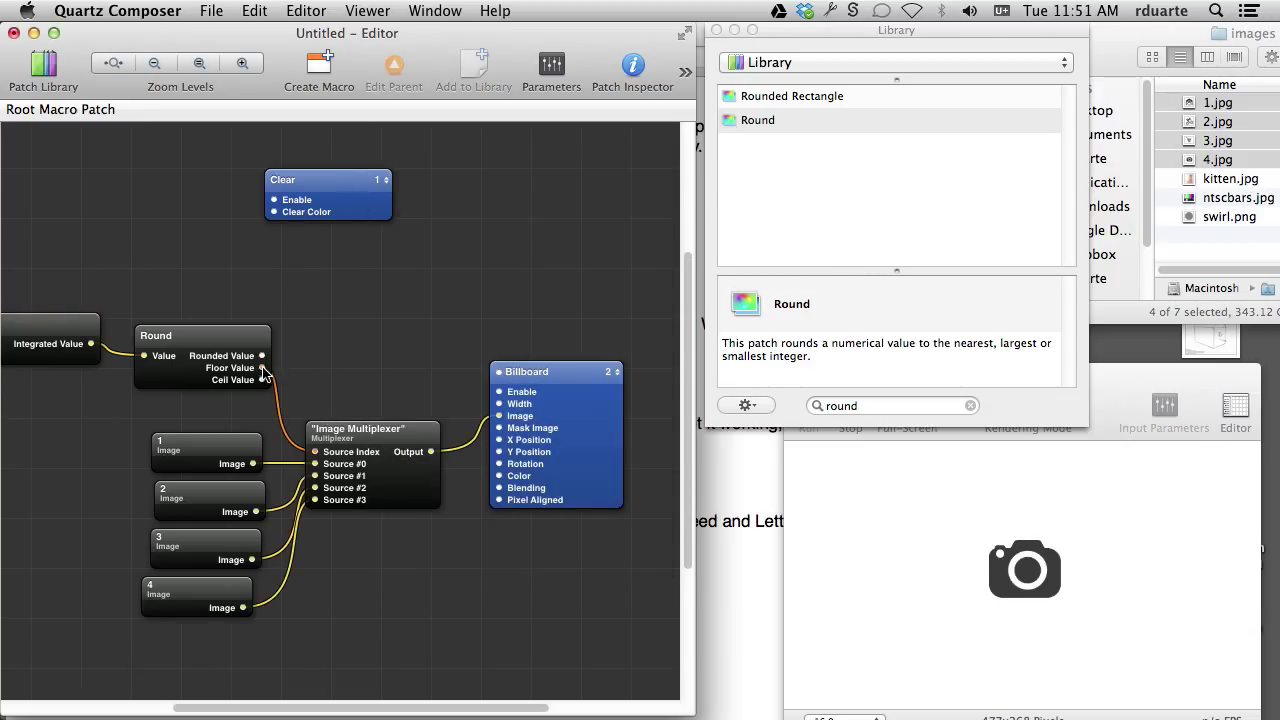
# Set the Integrator's Value to 10 and close its input parameters.
pyautogui.moveTo(264, 373)
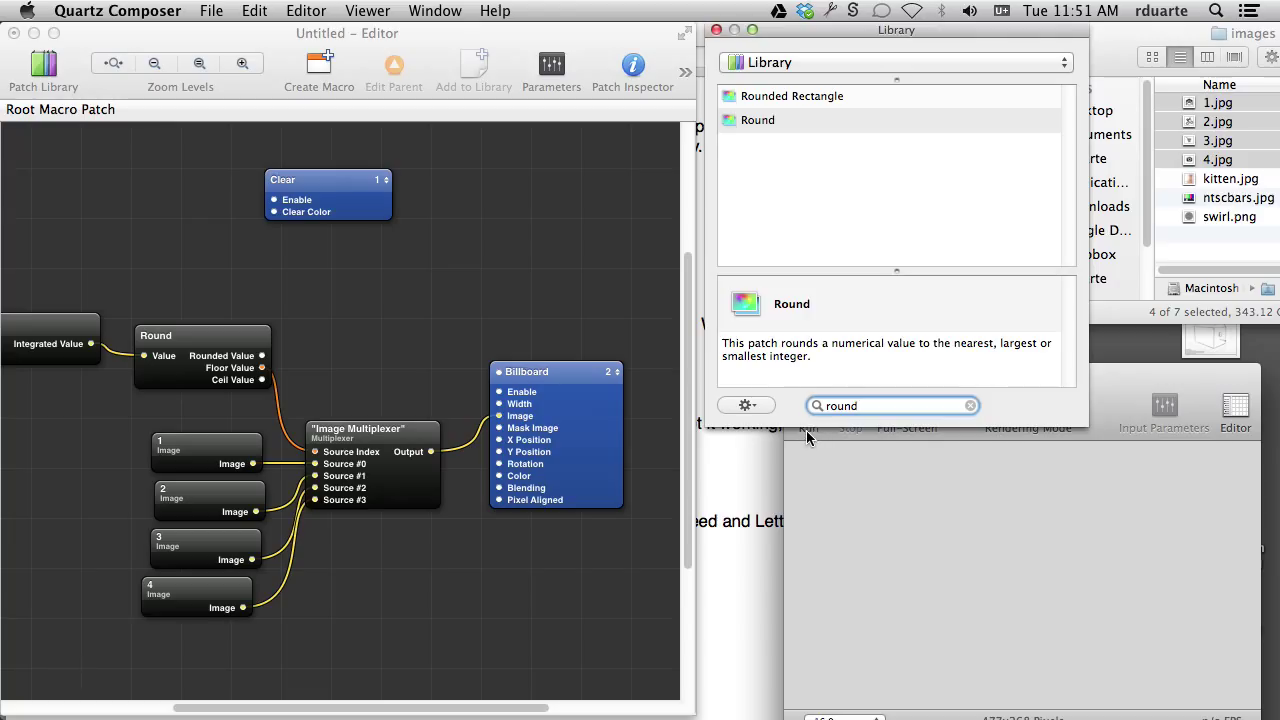
pyautogui.click(30, 343)
pyautogui.press('super+i')
pyautogui.doubleClick(518, 190)
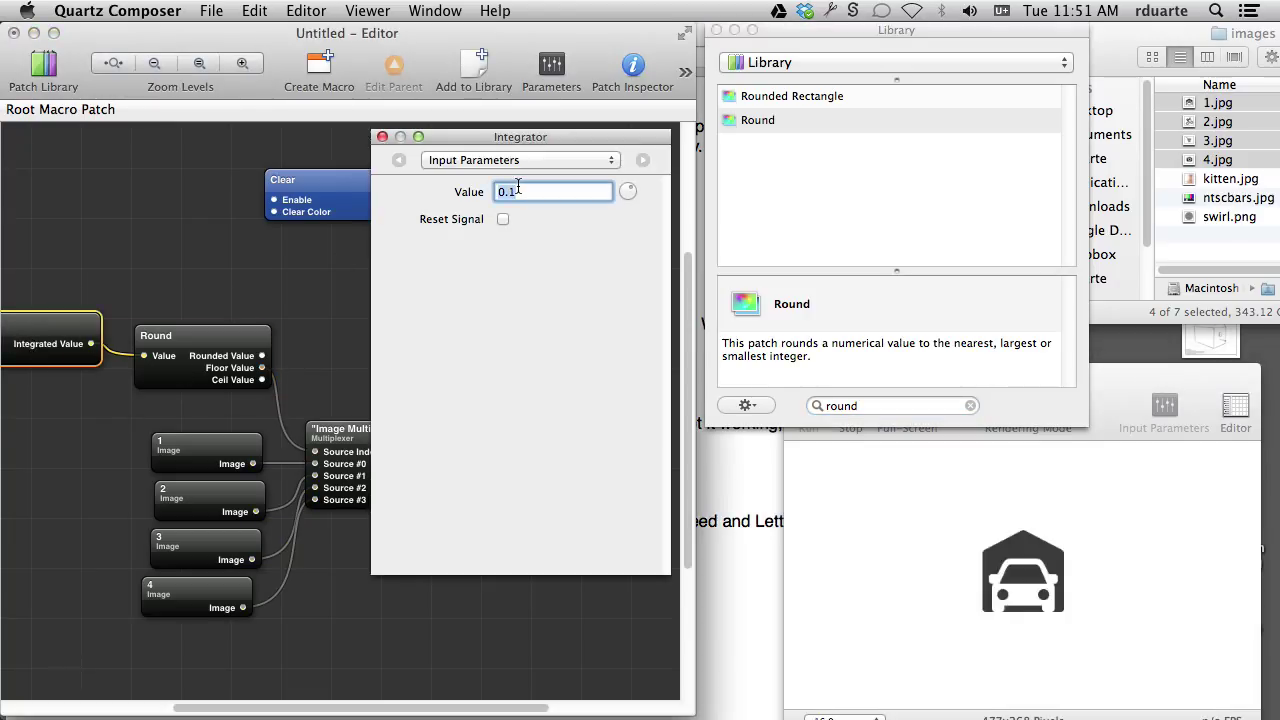
pyautogui.write('10')
pyautogui.press('Return')
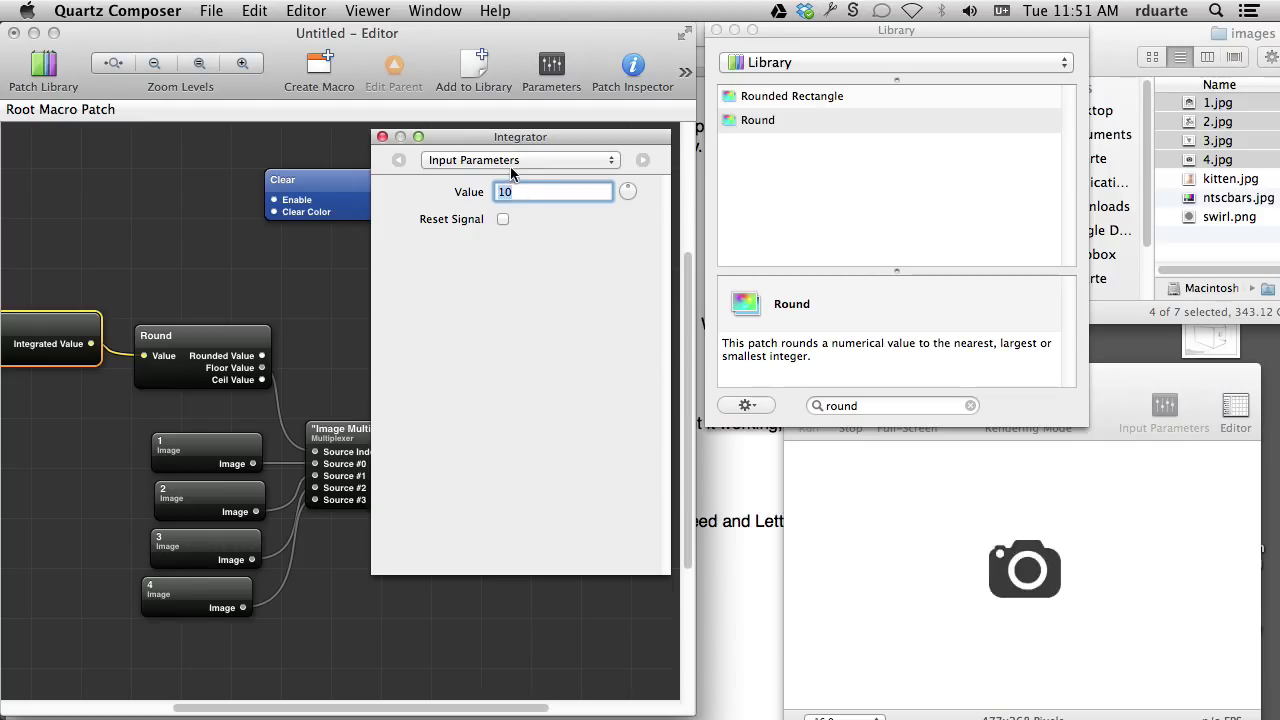
pyautogui.click(382, 136)
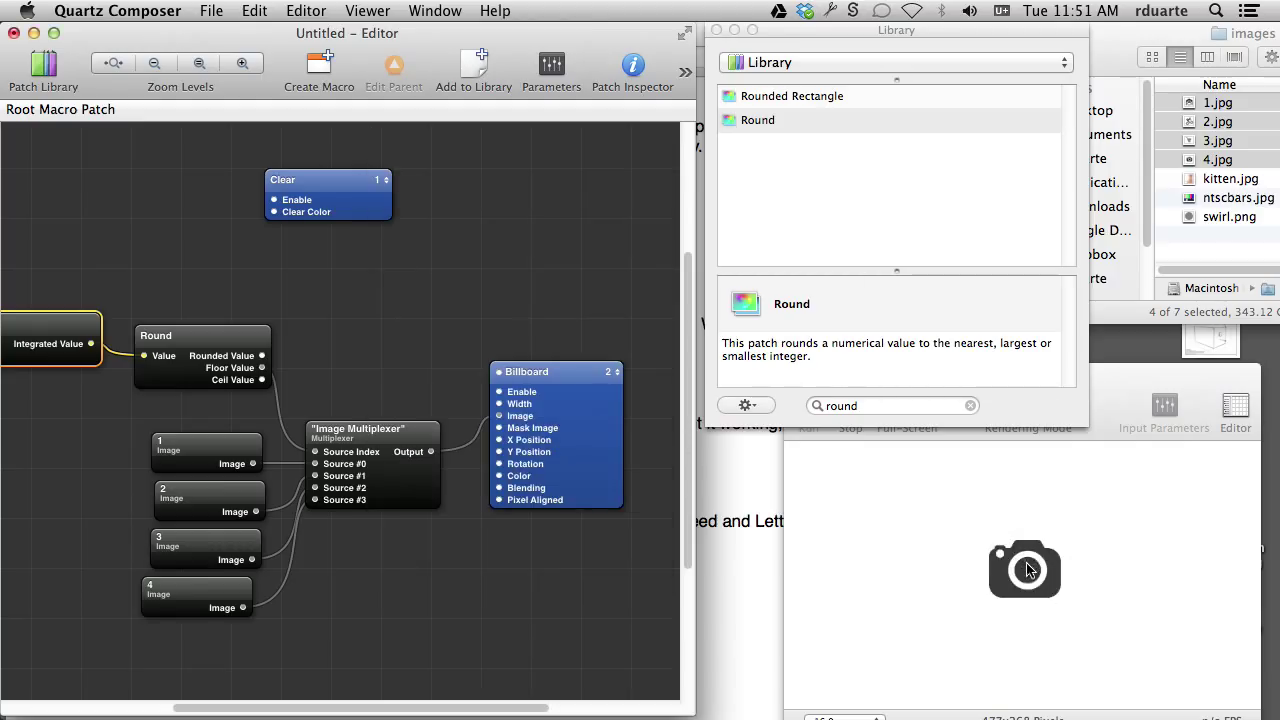
pyautogui.click(438, 395)
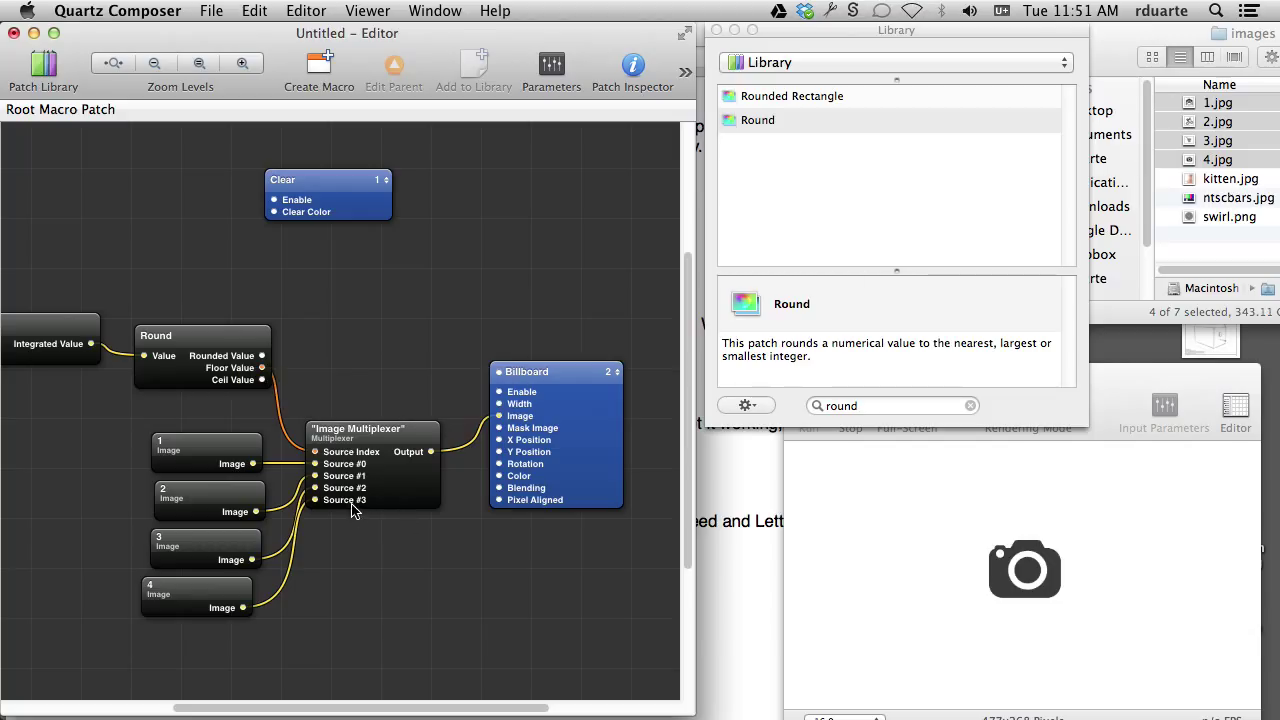
# Shift the Integrator and Round patches together away from the Billboard to free space beside Round.
pyautogui.moveTo(178, 292); pyautogui.dragTo(5, 372)
pyautogui.moveTo(250, 340); pyautogui.dragTo(180, 340)
pyautogui.click(240, 343)
# Add a Math patch from the library beside the Round patch's outputs and set its operation to %.
pyautogui.press('super+Return')
pyautogui.write('math')
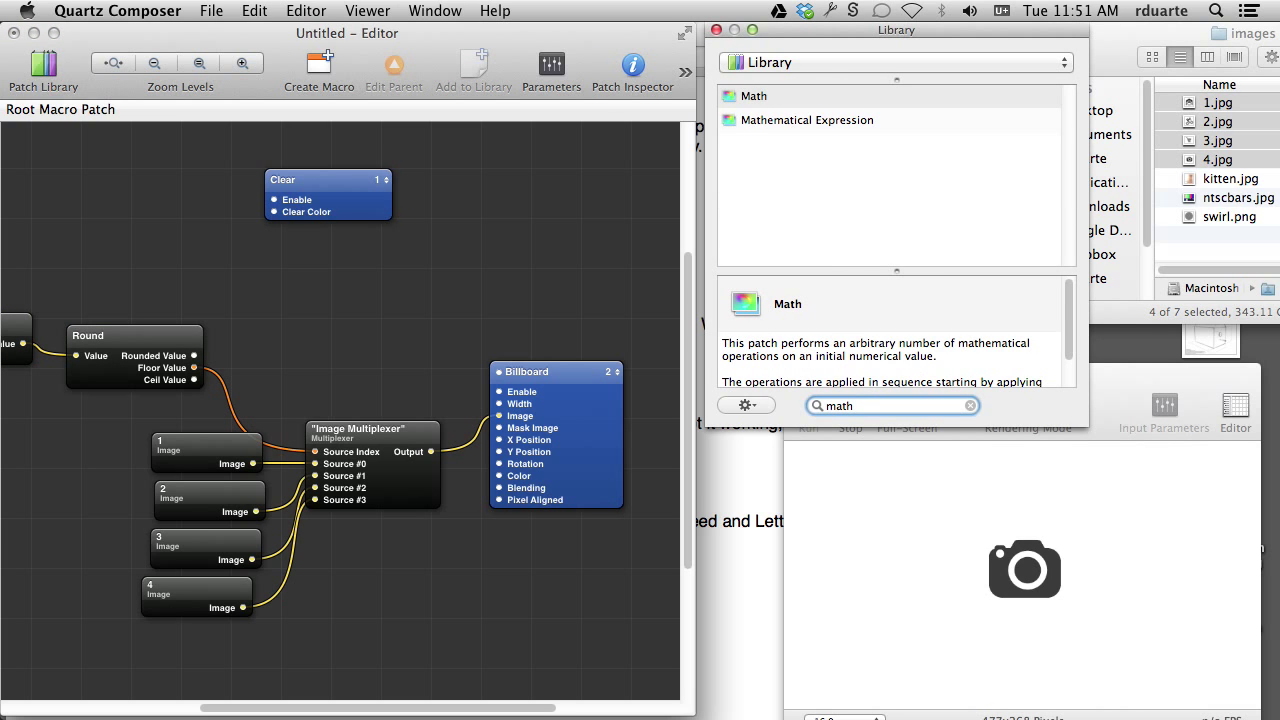
pyautogui.press('Return')
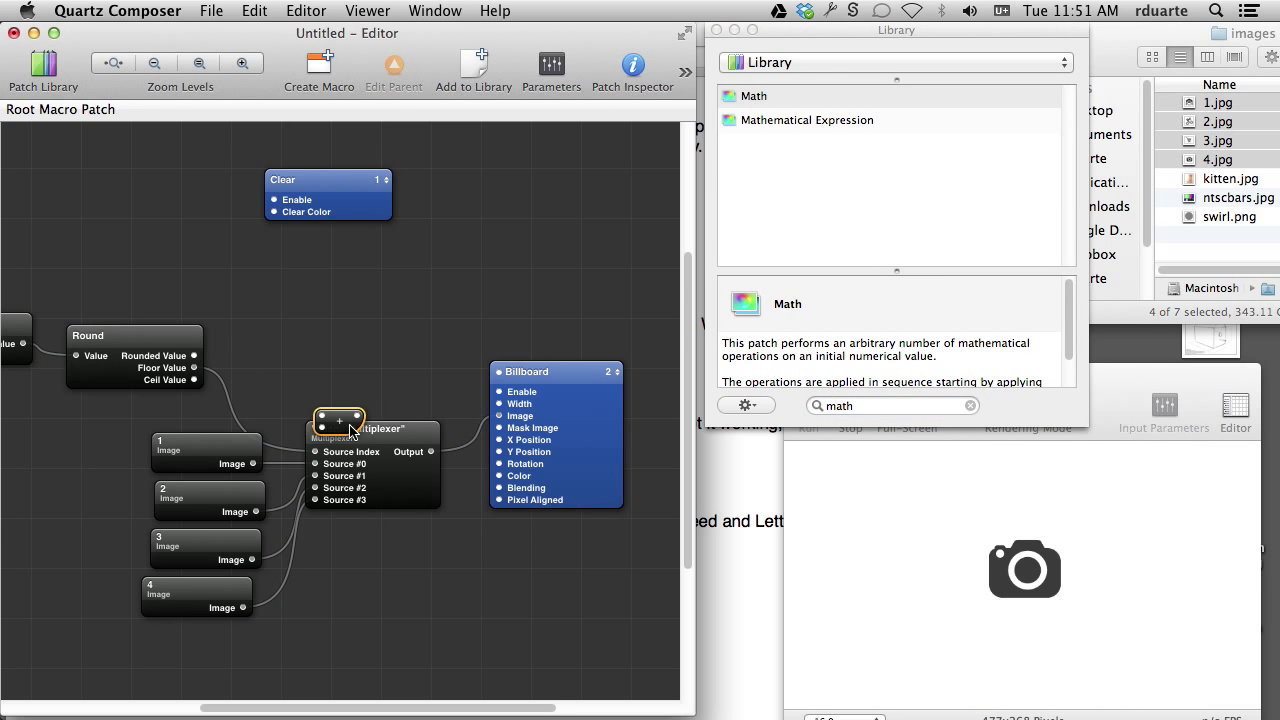
pyautogui.moveTo(350, 428); pyautogui.dragTo(255, 368)
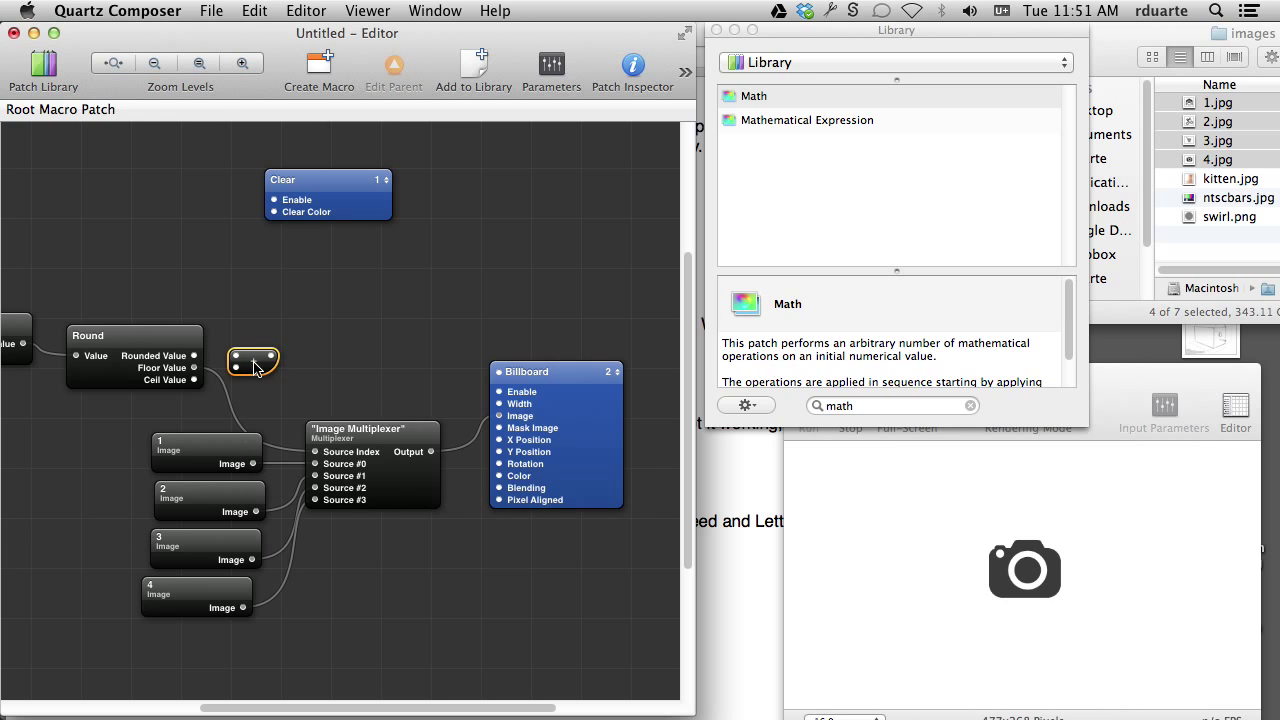
pyautogui.click(255, 368)
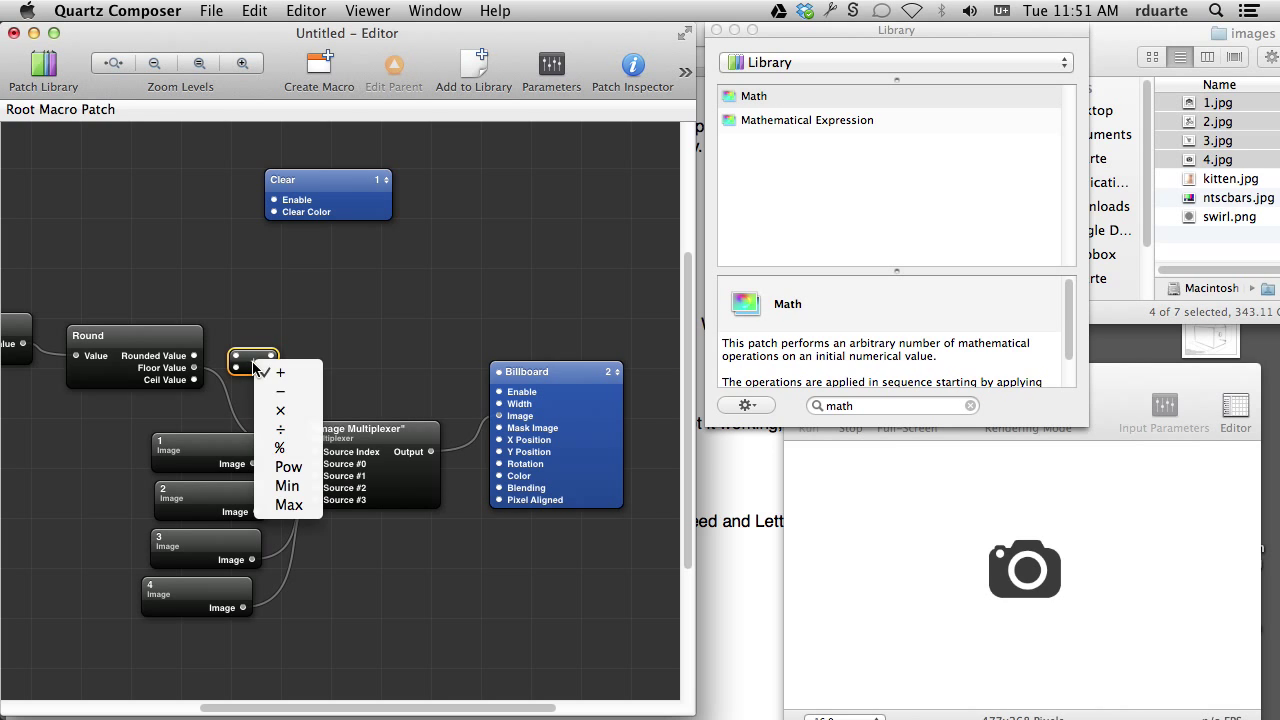
pyautogui.click(282, 449)
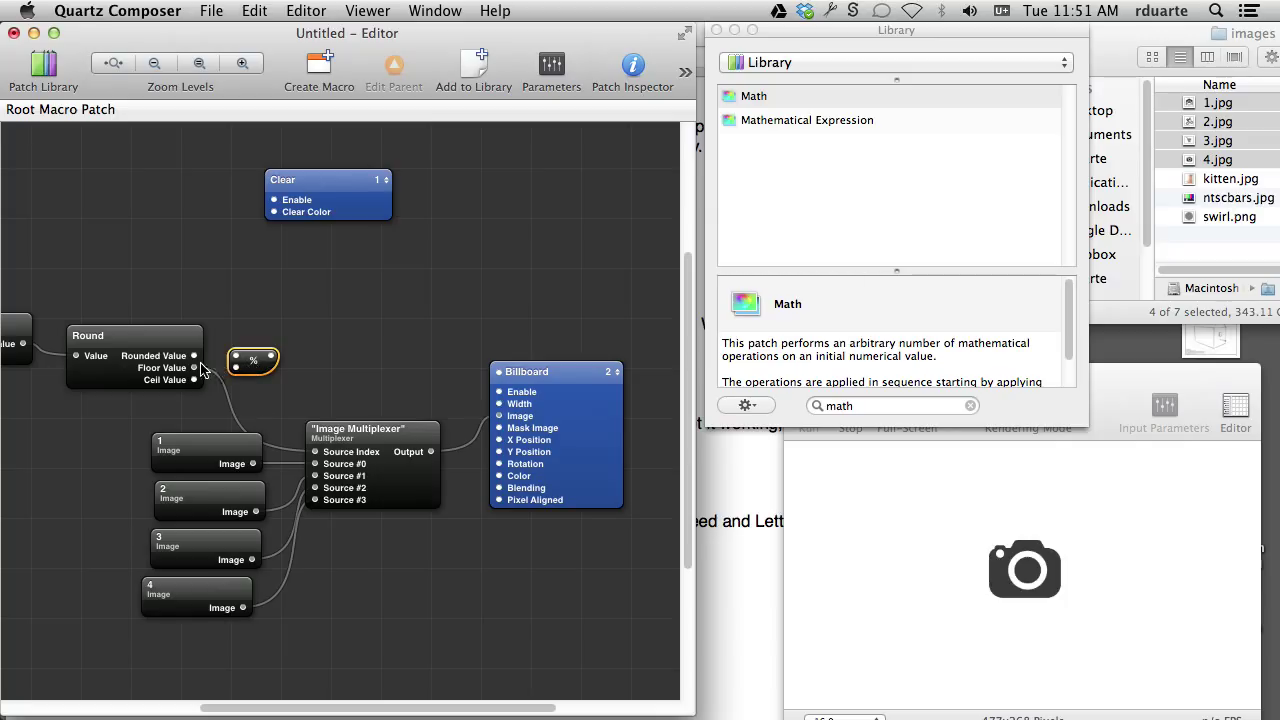
# Wire Round's Floor Value through the % Math patch with a second operand of 4 into the Image Multiplexer's Source Index.
pyautogui.moveTo(194, 368); pyautogui.dragTo(236, 357)
pyautogui.doubleClick(237, 368)
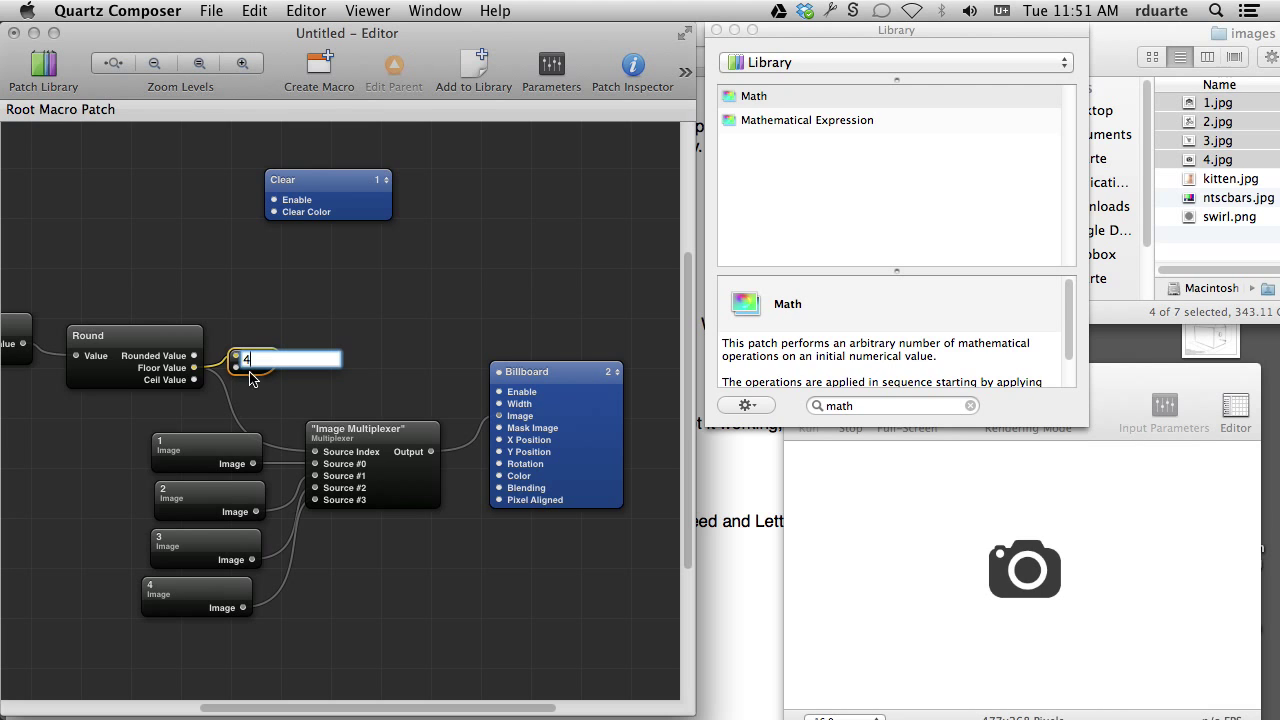
pyautogui.click(268, 380)
pyautogui.moveTo(272, 359); pyautogui.dragTo(313, 456)
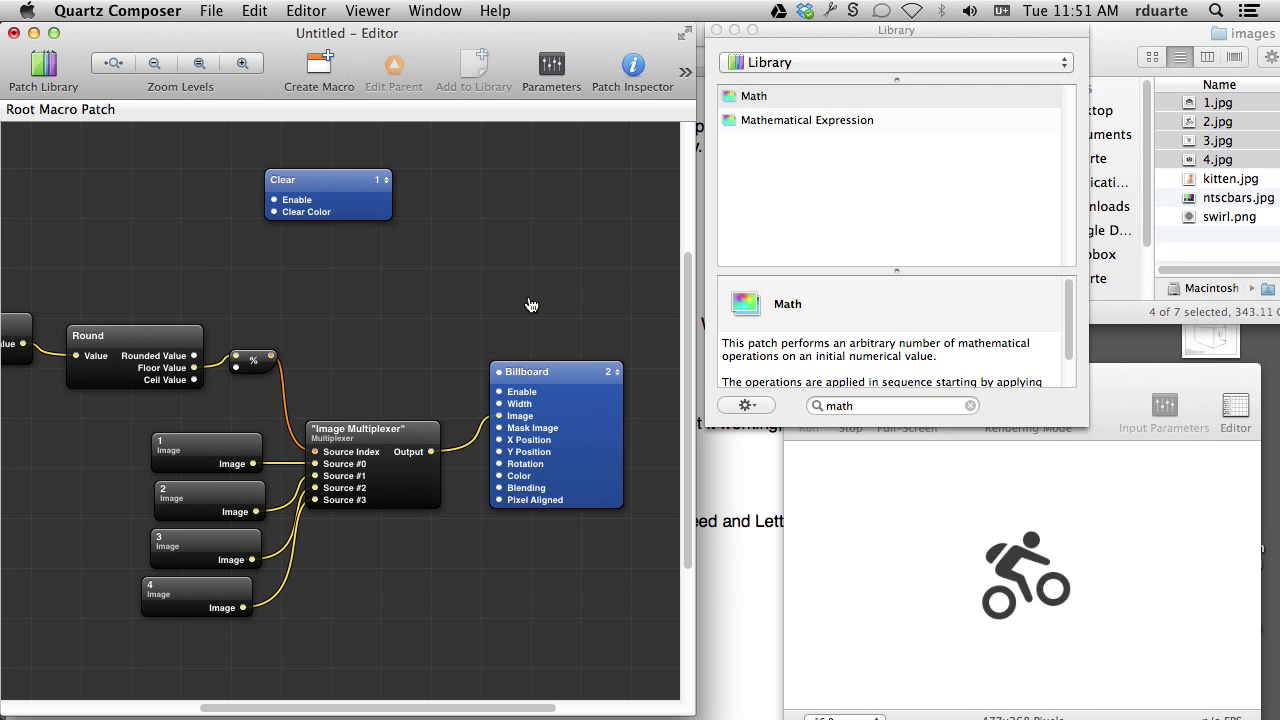
# Read the next exercise in the Preview PDF and delete all the slide show patches except Clear.
pyautogui.press('super+Tab')
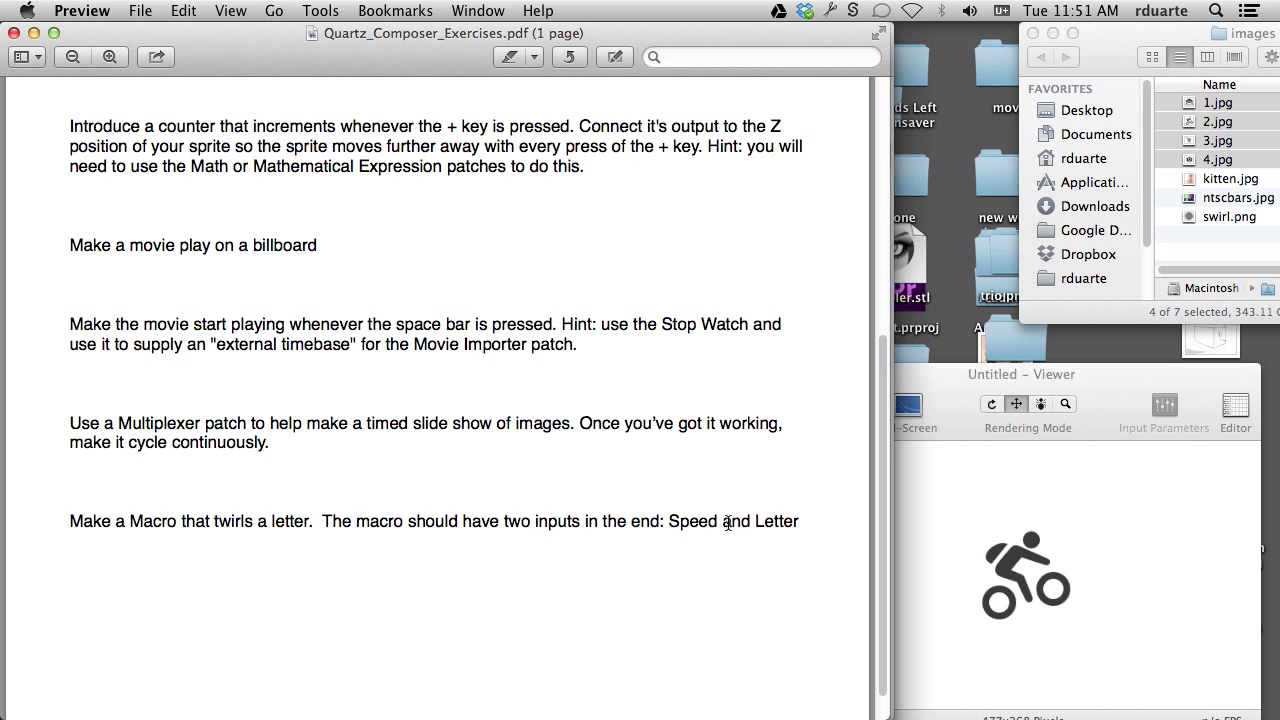
pyautogui.press('super+Tab')
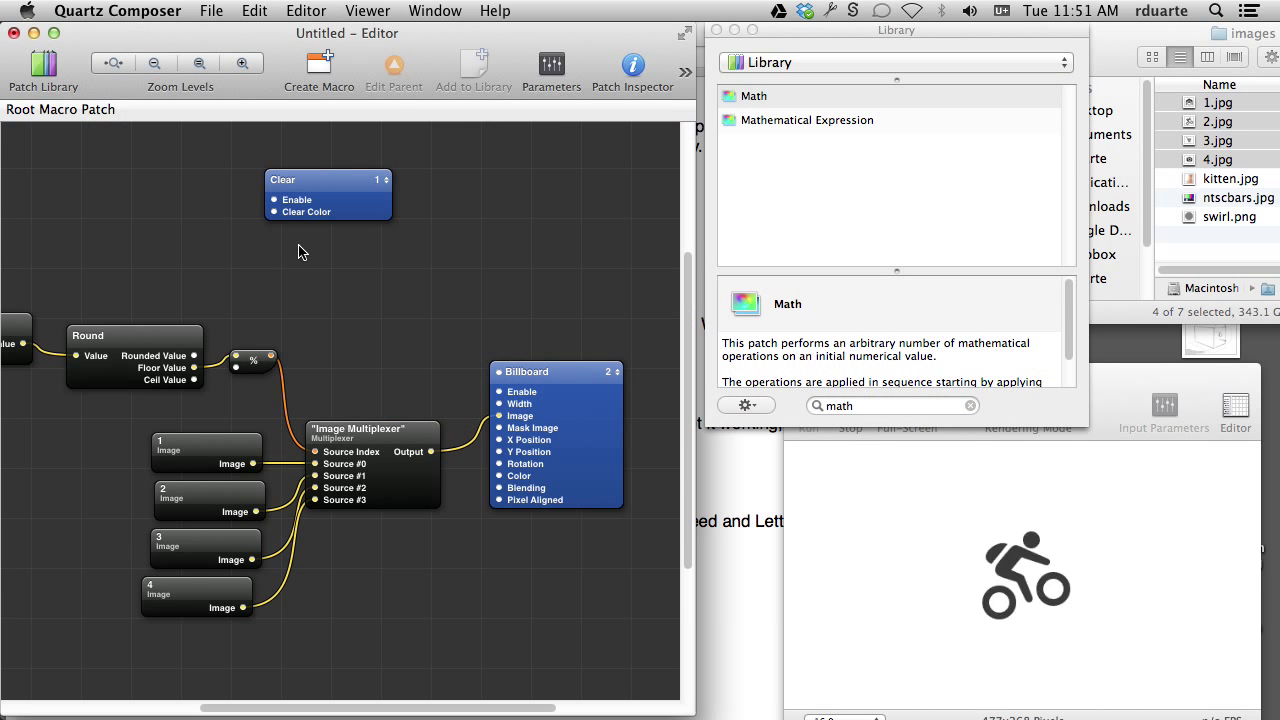
pyautogui.moveTo(17, 292); pyautogui.dragTo(681, 591)
pyautogui.scroll(-10, 681, 591)
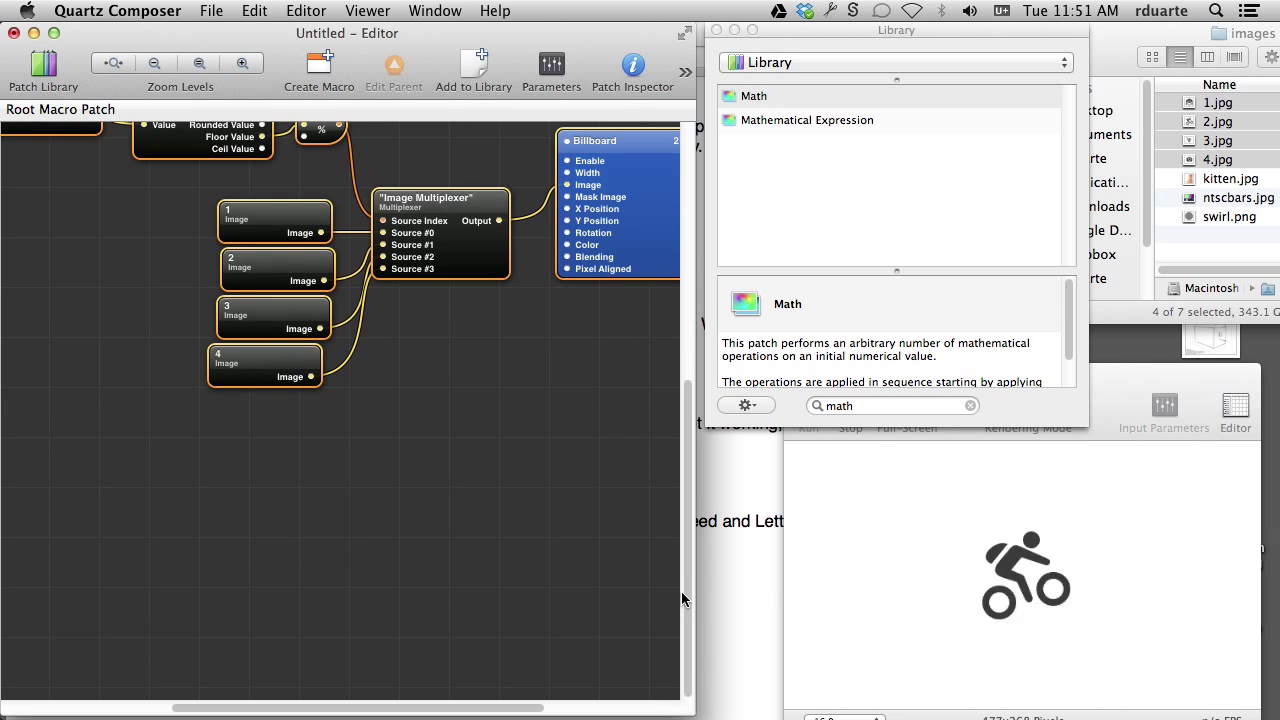
pyautogui.click(350, 470)
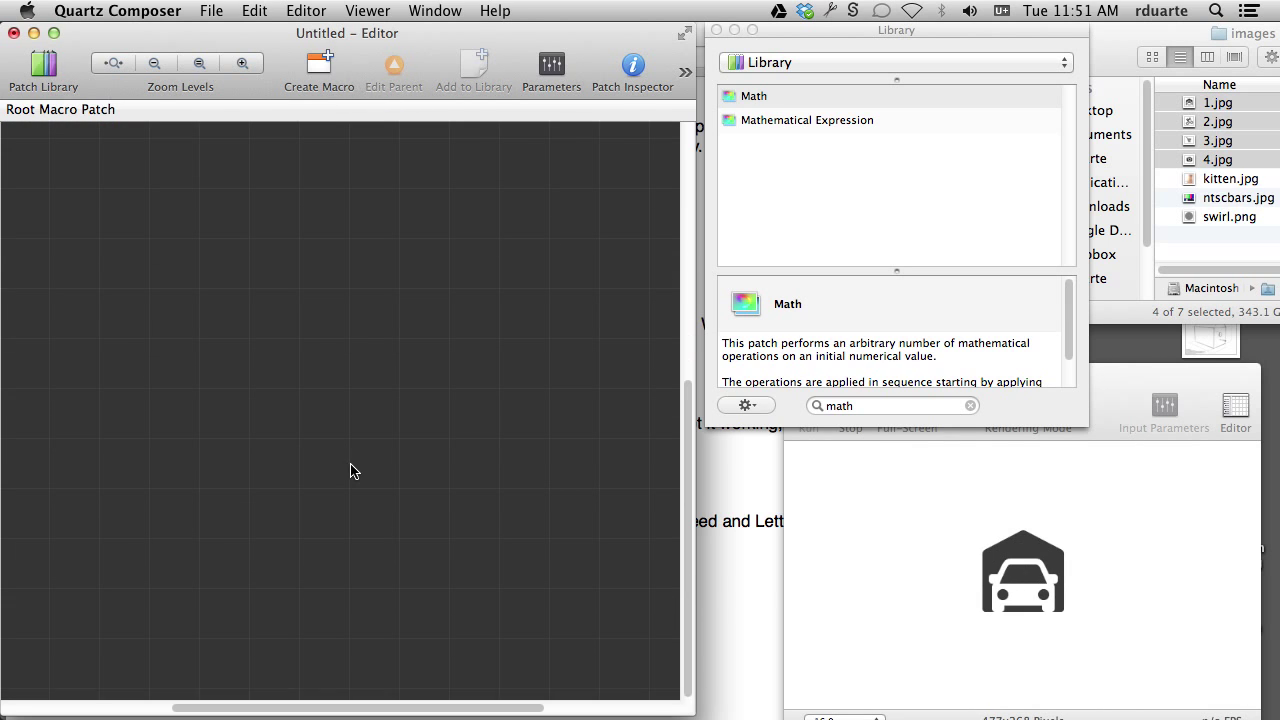
pyautogui.scroll(5, 353, 476)
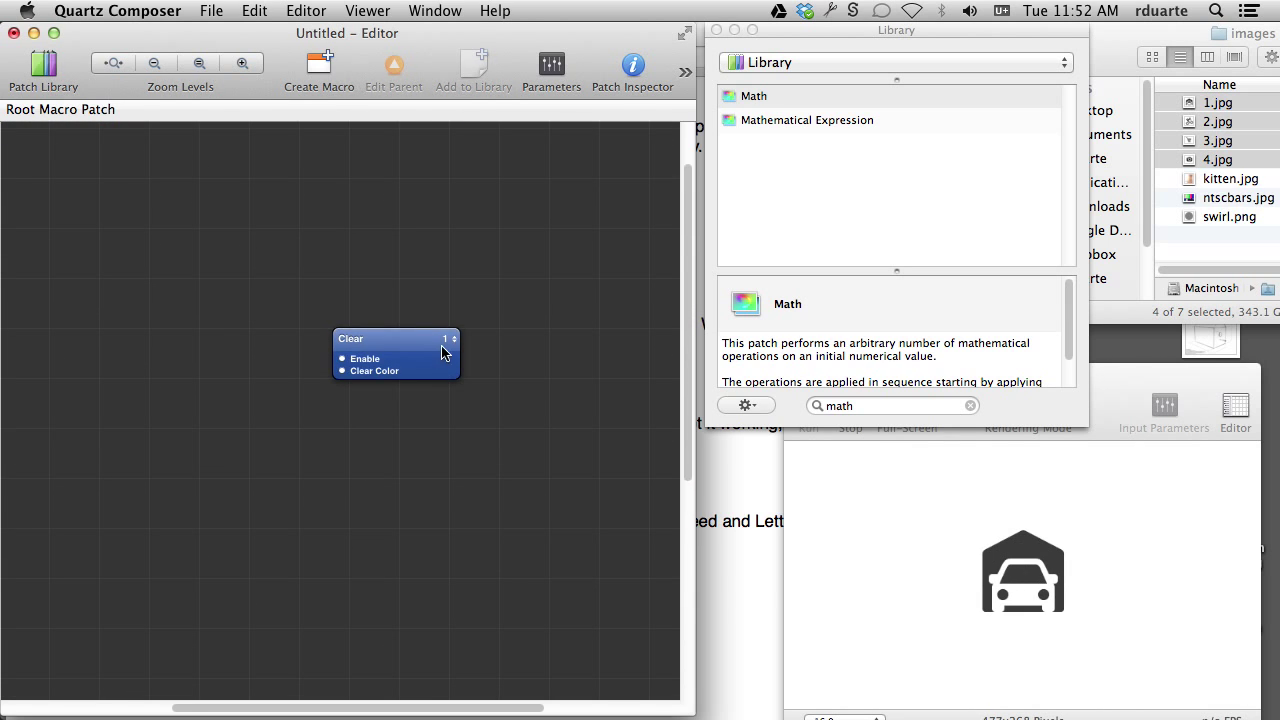
# Move the Clear patch to the upper left of the canvas and add an Image With String patch below it.
pyautogui.moveTo(435, 340); pyautogui.dragTo(170, 222)
pyautogui.click(212, 297)
pyautogui.press('super+Return')
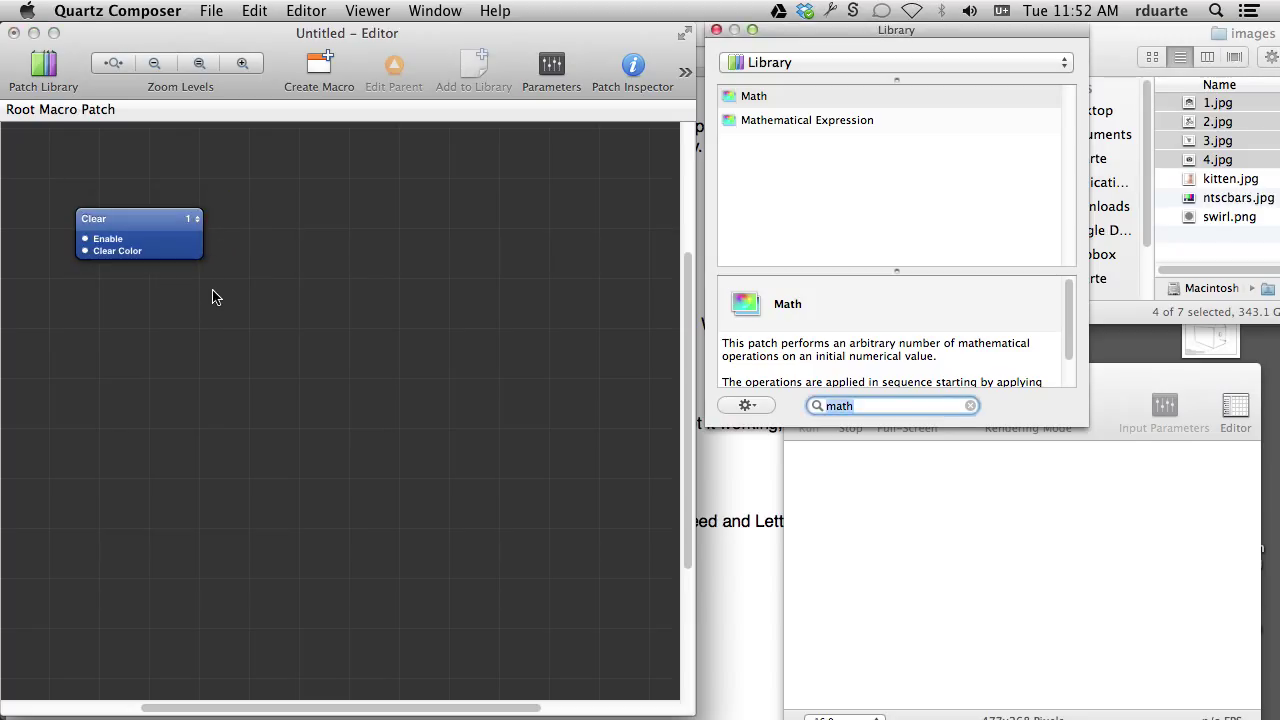
pyautogui.press('BackSpace')
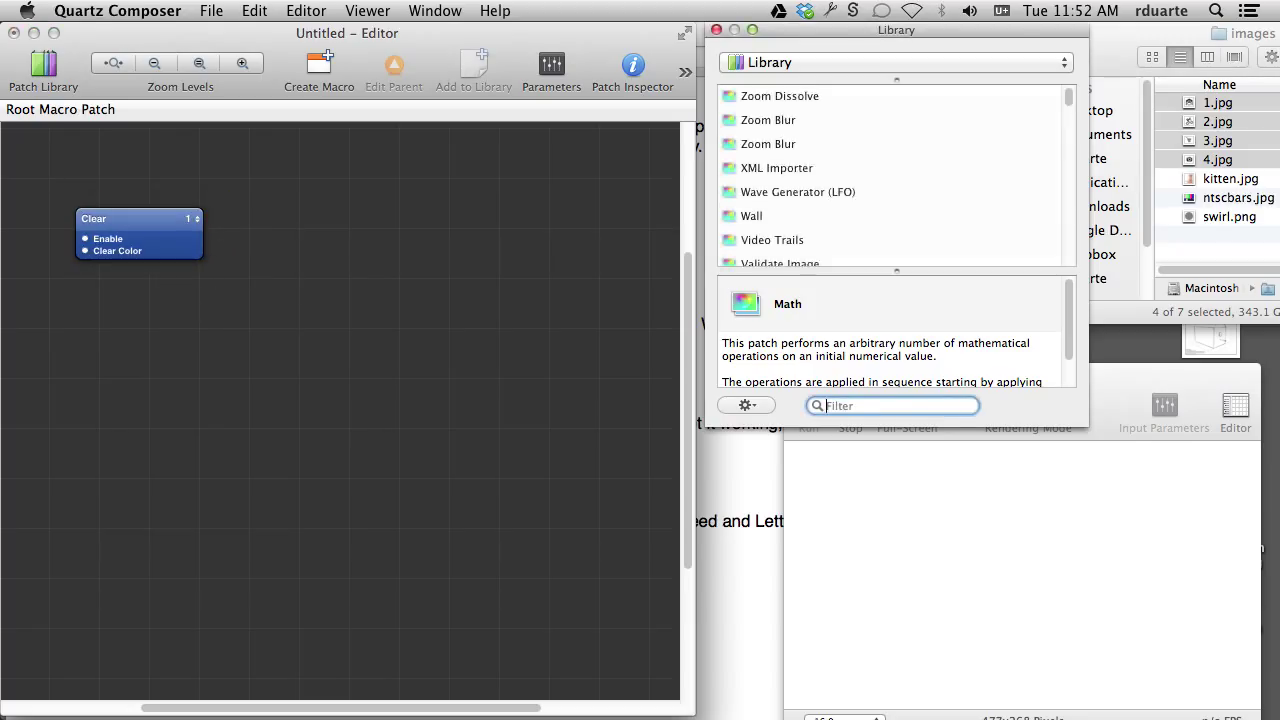
pyautogui.write('image')
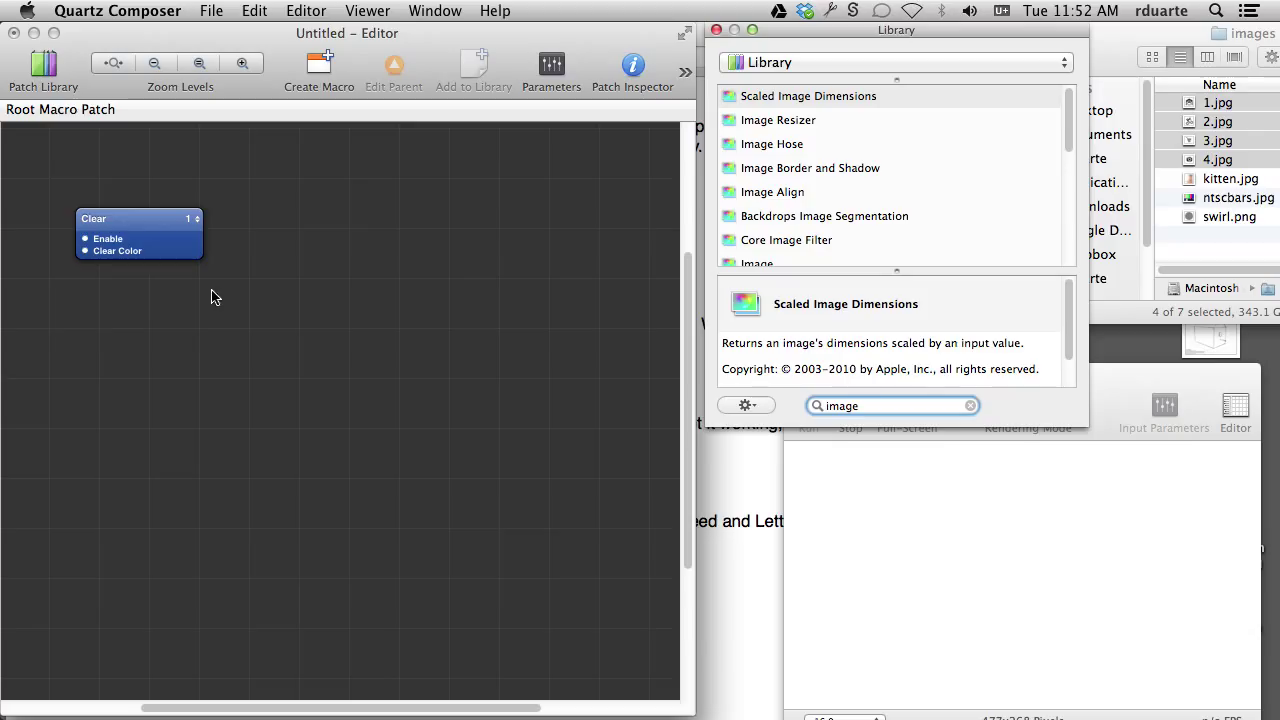
pyautogui.press('Down')
pyautogui.press('Down')
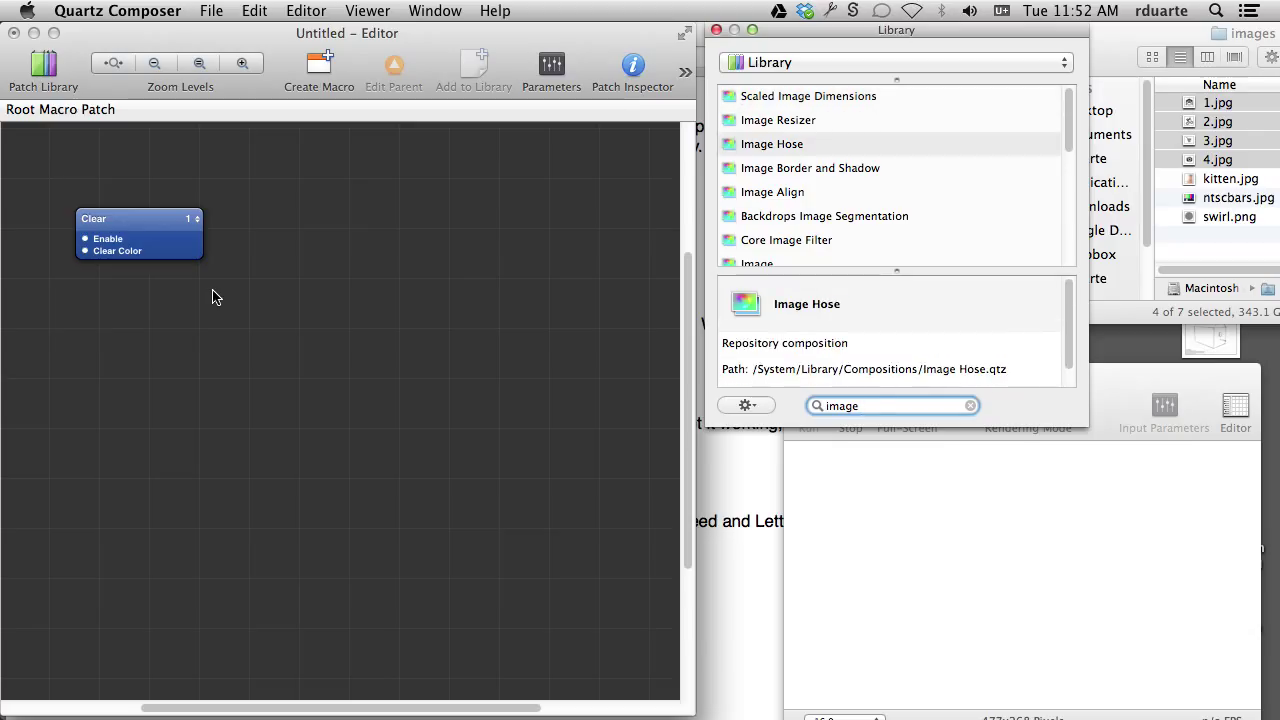
pyautogui.write('with')
pyautogui.press('Return')
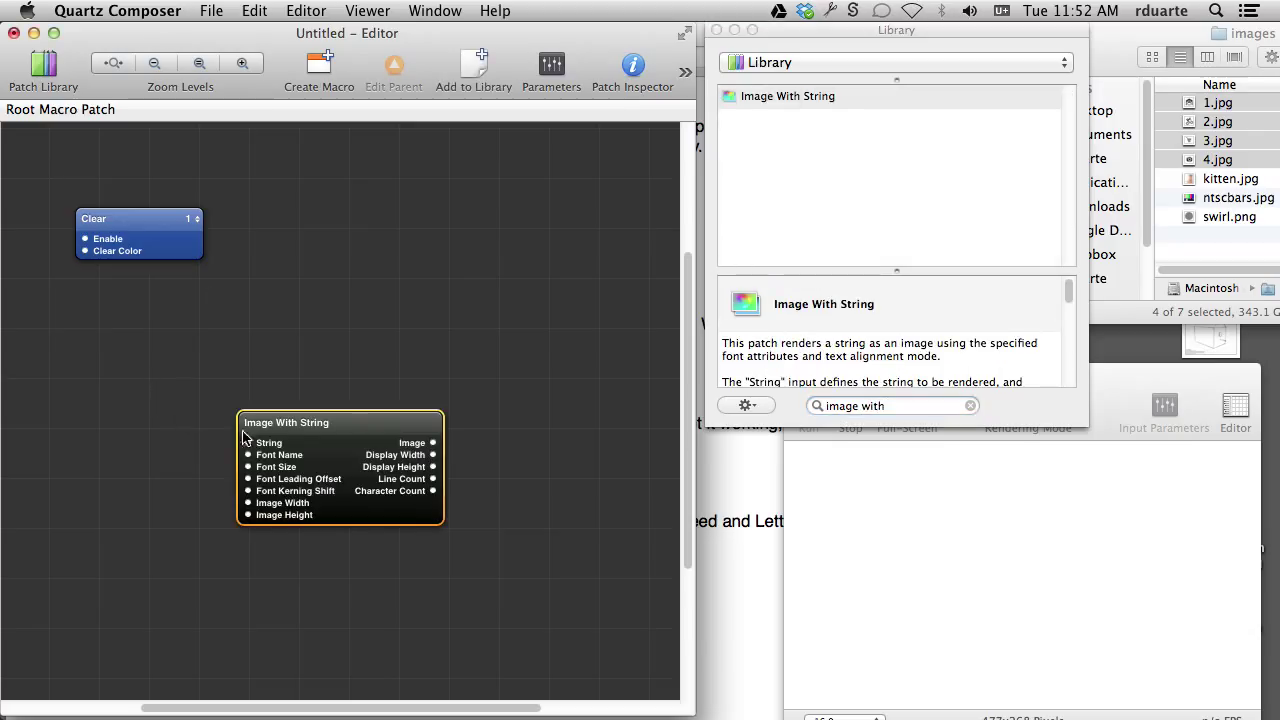
pyautogui.moveTo(243, 437); pyautogui.dragTo(143, 365)
# Set the Image With String patch's String input to F.
pyautogui.doubleClick(145, 368)
pyautogui.write('F')
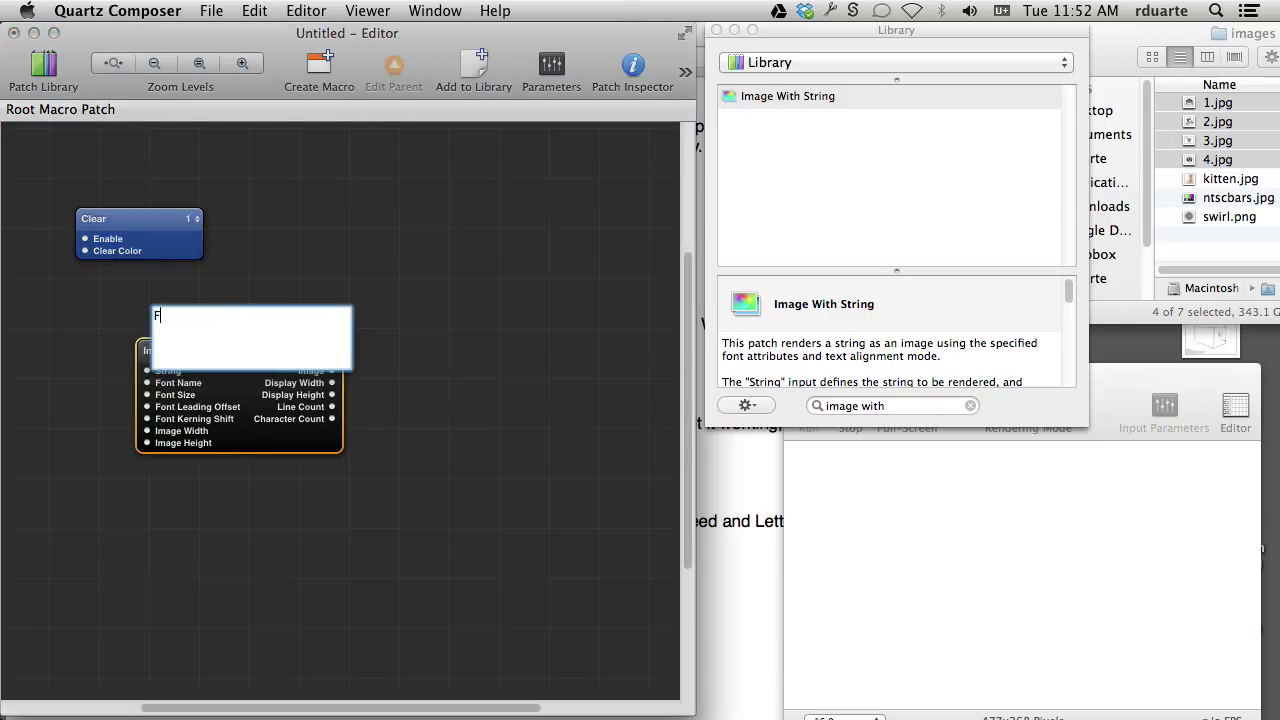
pyautogui.press('Return')
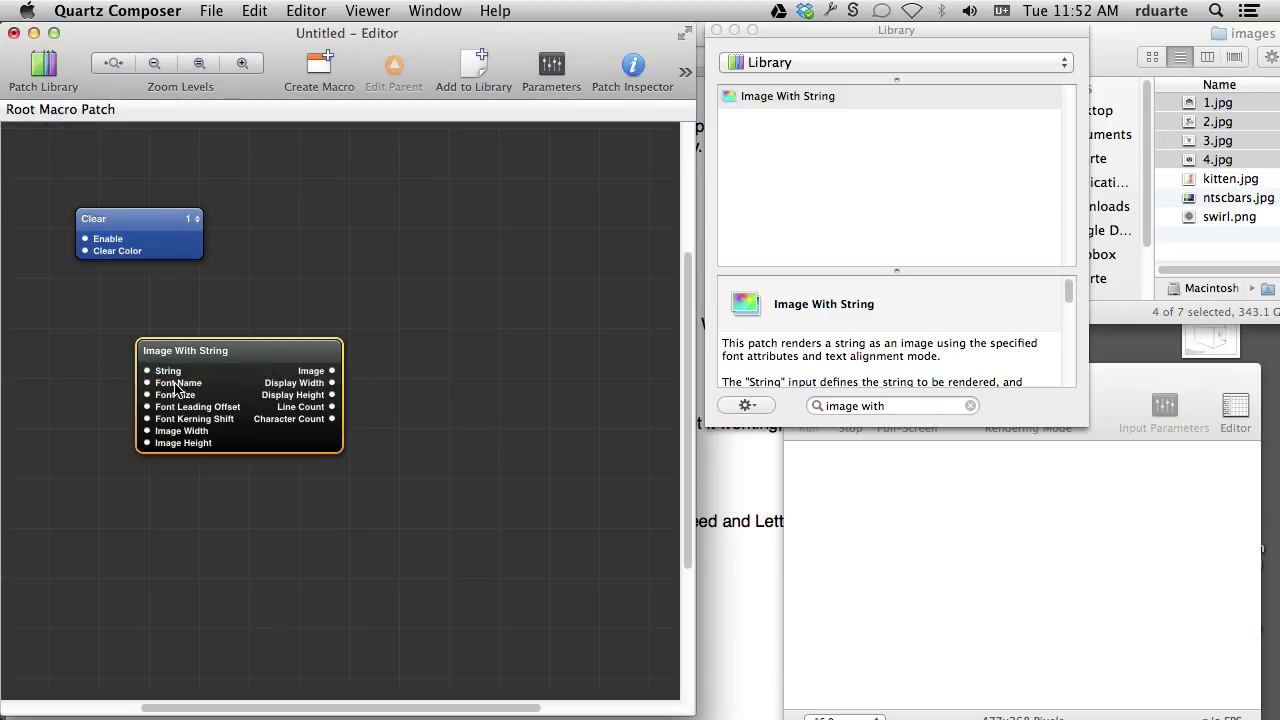
# Set the Image With String patch's font to Courier Bold in its settings.
pyautogui.press('super+i')
pyautogui.click(578, 226)
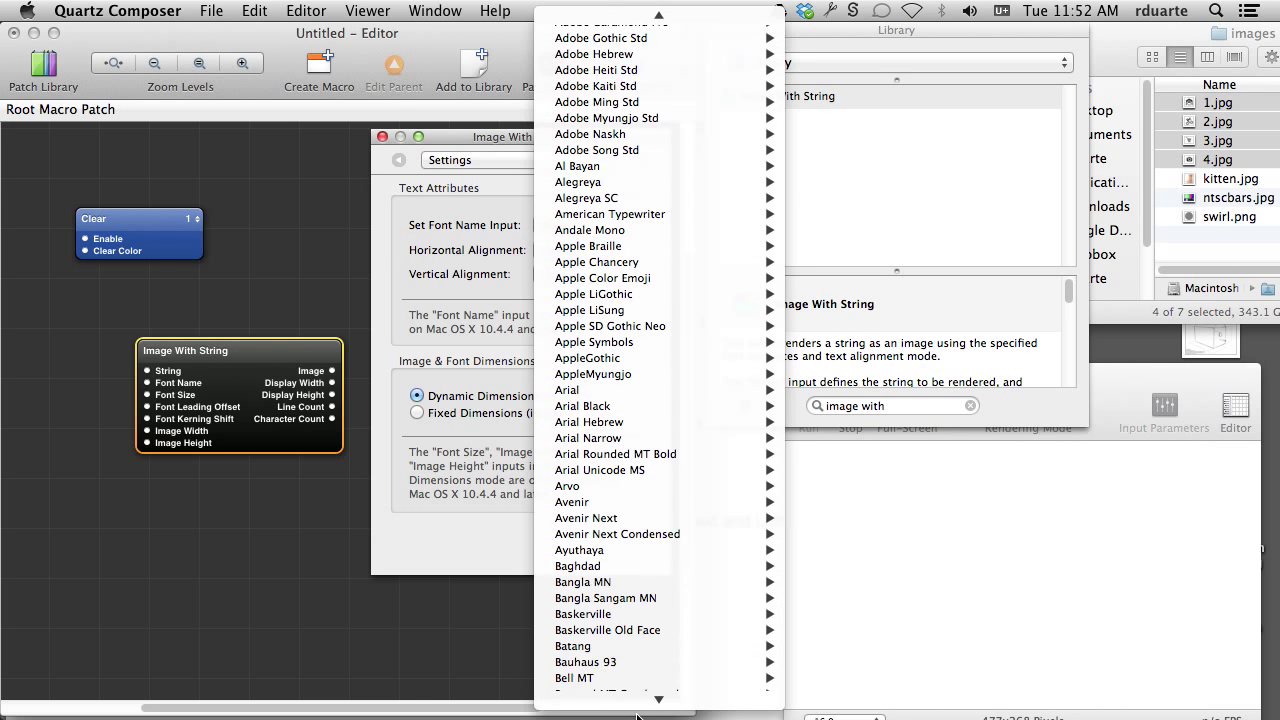
pyautogui.moveTo(610, 566)
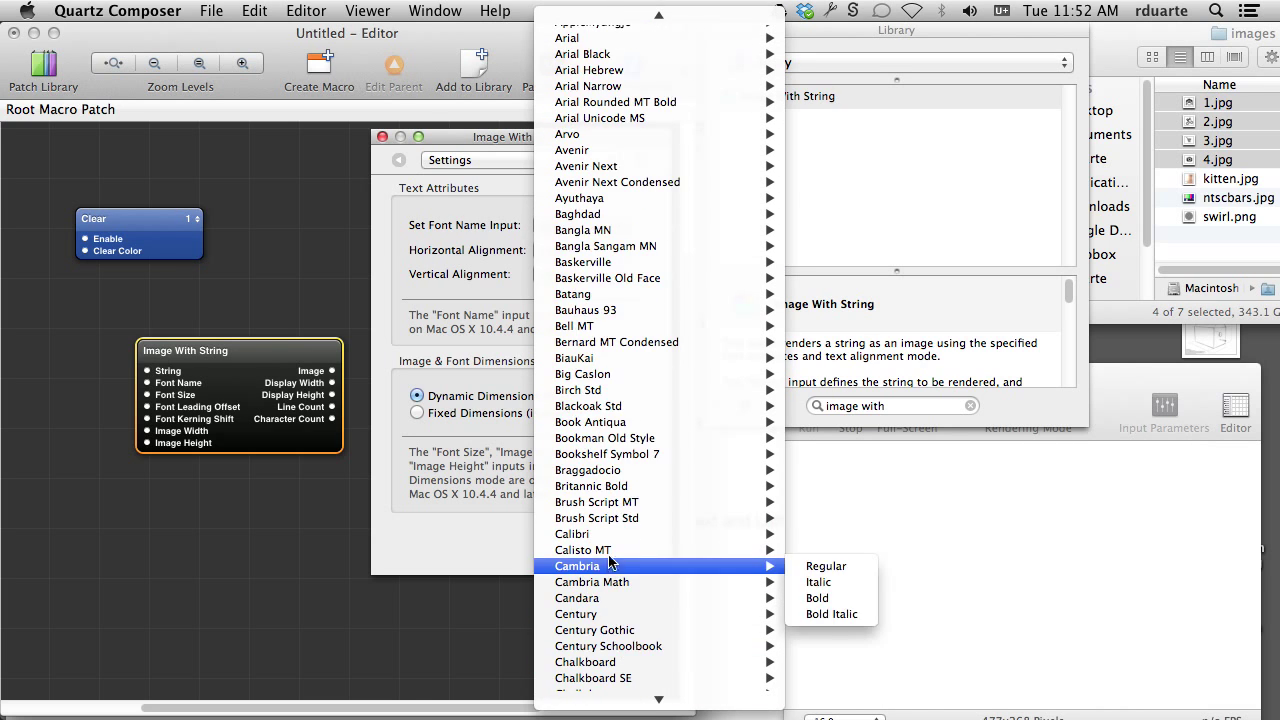
pyautogui.moveTo(626, 680)
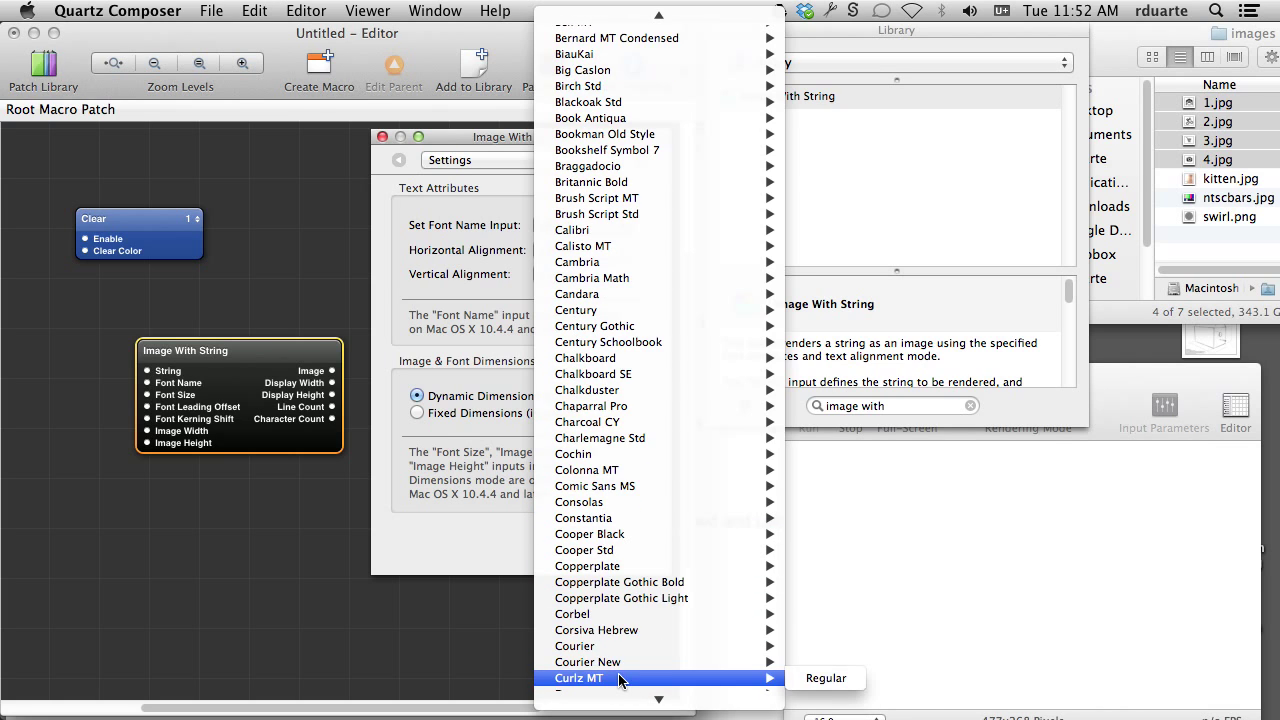
pyautogui.moveTo(619, 648)
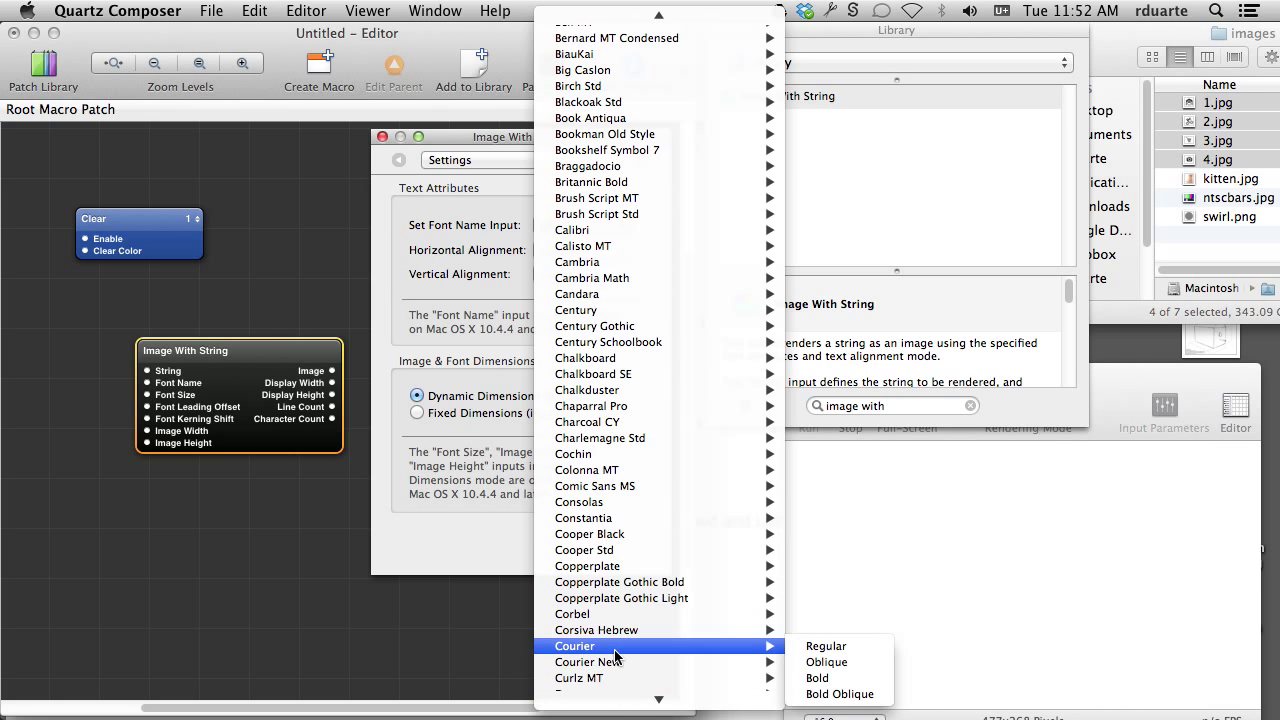
pyautogui.click(817, 677)
# Shift the Image With String patch under Clear, set its Font Size to 1 and close its inspector.
pyautogui.click(251, 470)
pyautogui.moveTo(251, 410); pyautogui.dragTo(183, 385)
pyautogui.click(516, 239)
pyautogui.write('1')
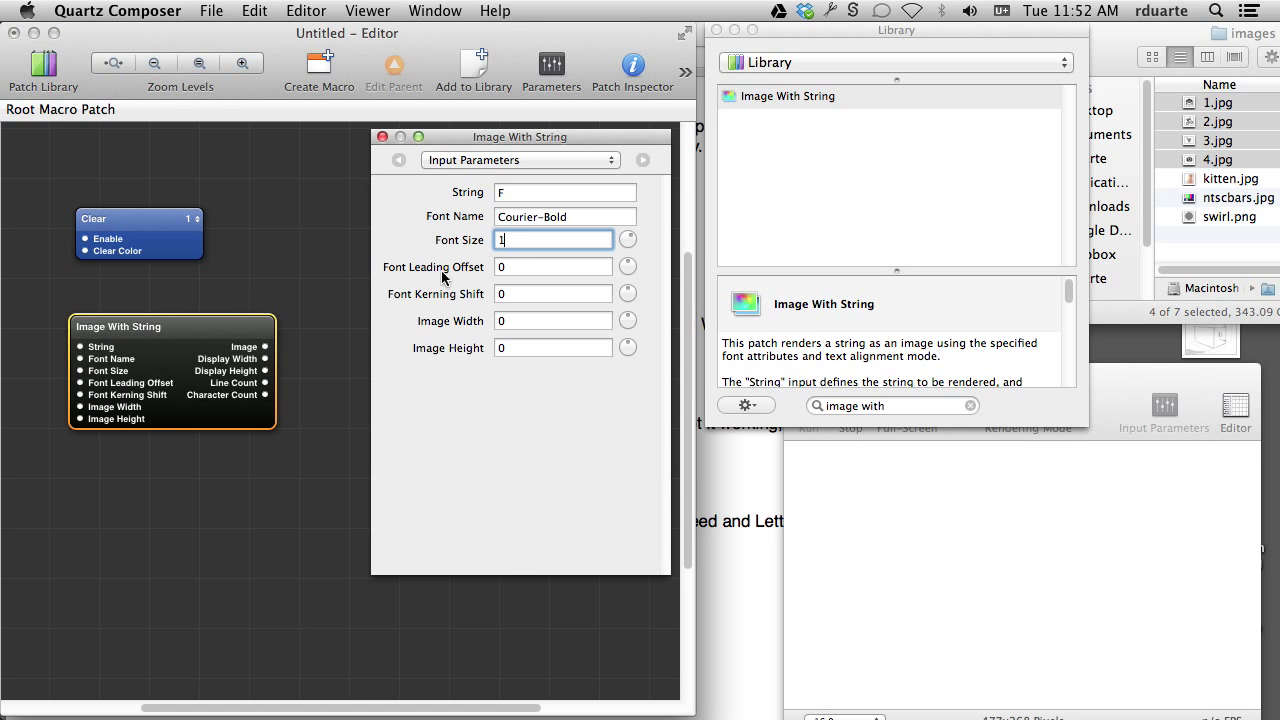
pyautogui.click(338, 298)
pyautogui.click(382, 136)
# Add a Billboard patch beside Image With String and connect the Image output to the Billboard's Image input.
pyautogui.press('super+Return')
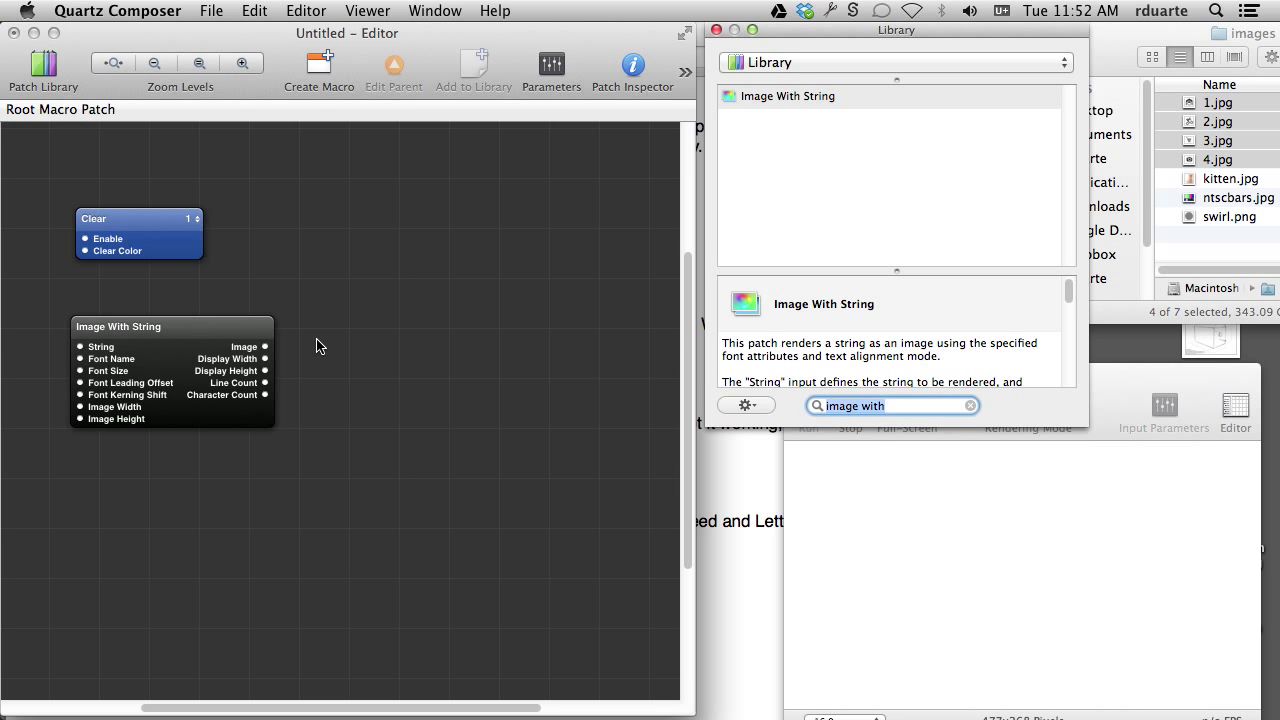
pyautogui.write('billboa')
pyautogui.press('Down')
pyautogui.press('Return')
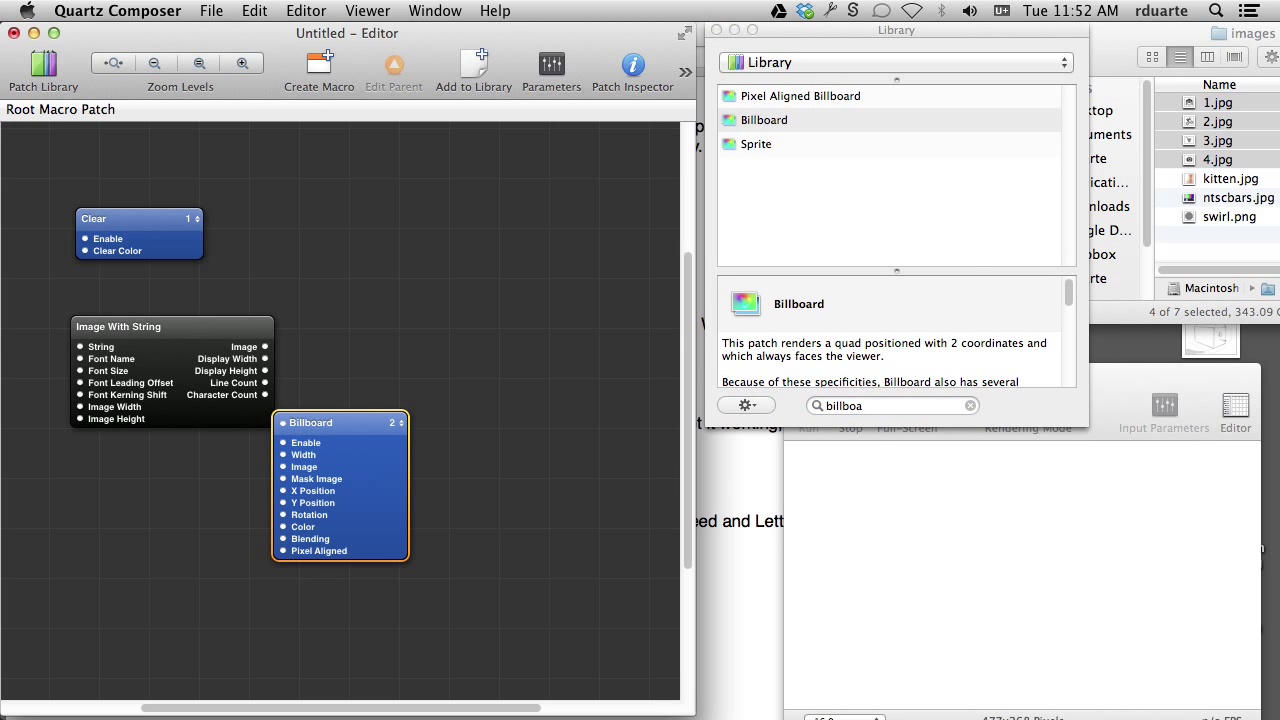
pyautogui.moveTo(364, 430); pyautogui.dragTo(459, 300)
pyautogui.moveTo(265, 346); pyautogui.dragTo(376, 334)
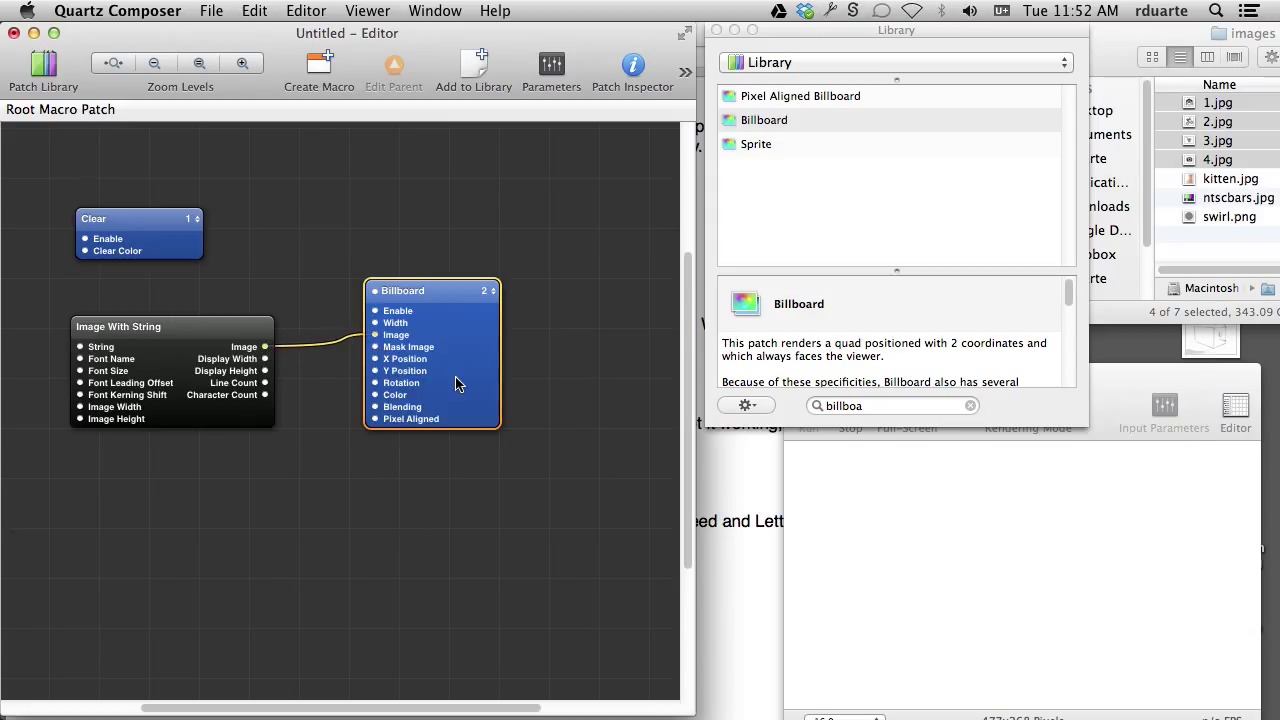
# Restart the viewer's rendering and try a Lead shade for the Clear patch's Clear Color.
pyautogui.click(952, 530)
pyautogui.click(852, 430)
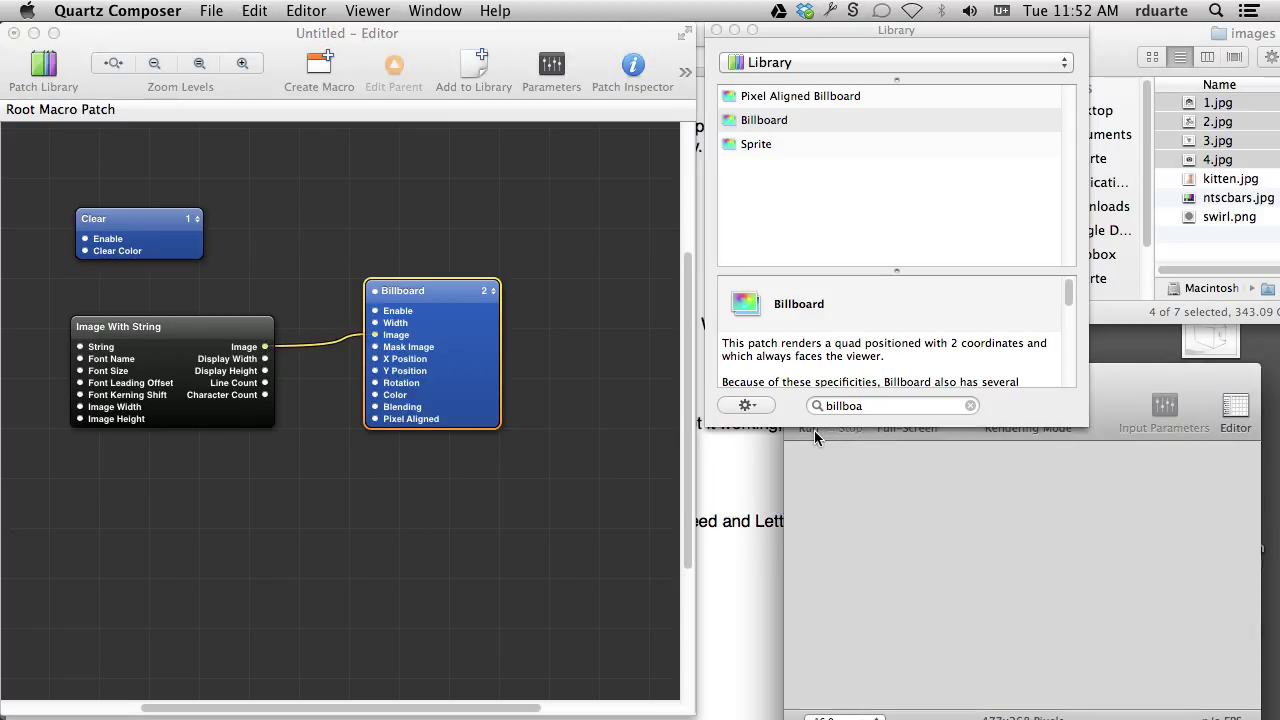
pyautogui.click(814, 430)
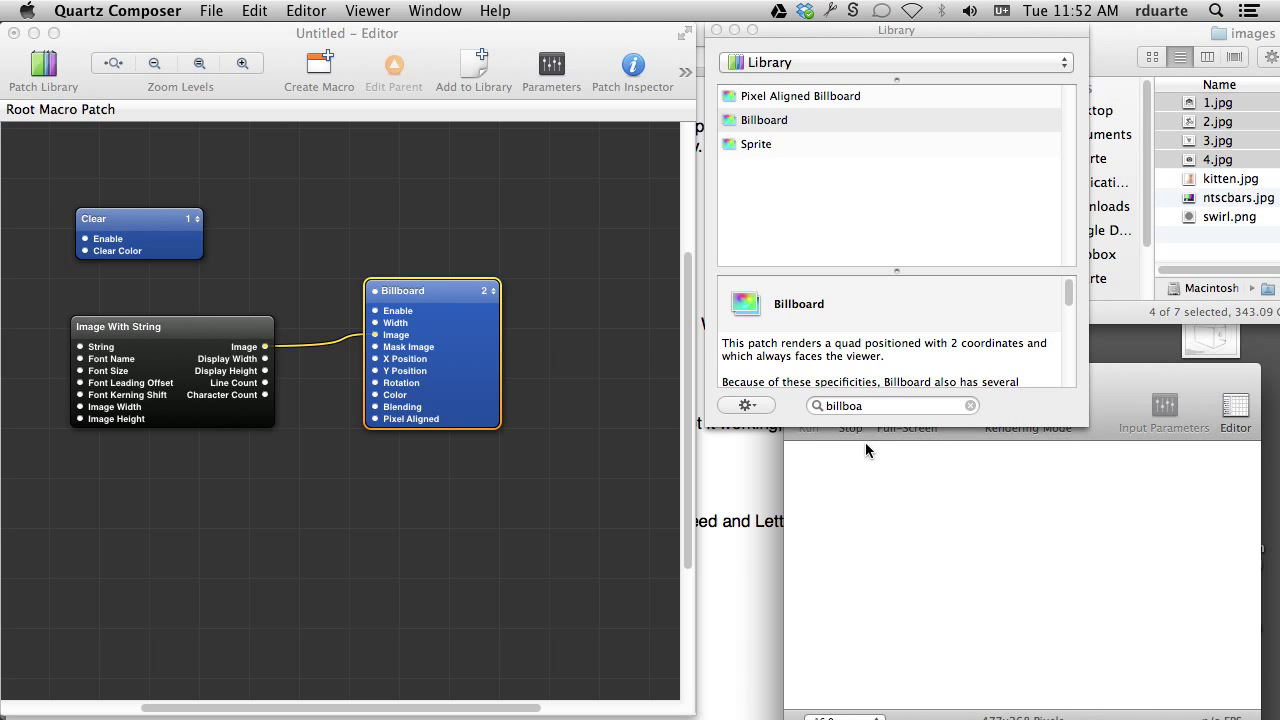
pyautogui.doubleClick(86, 252)
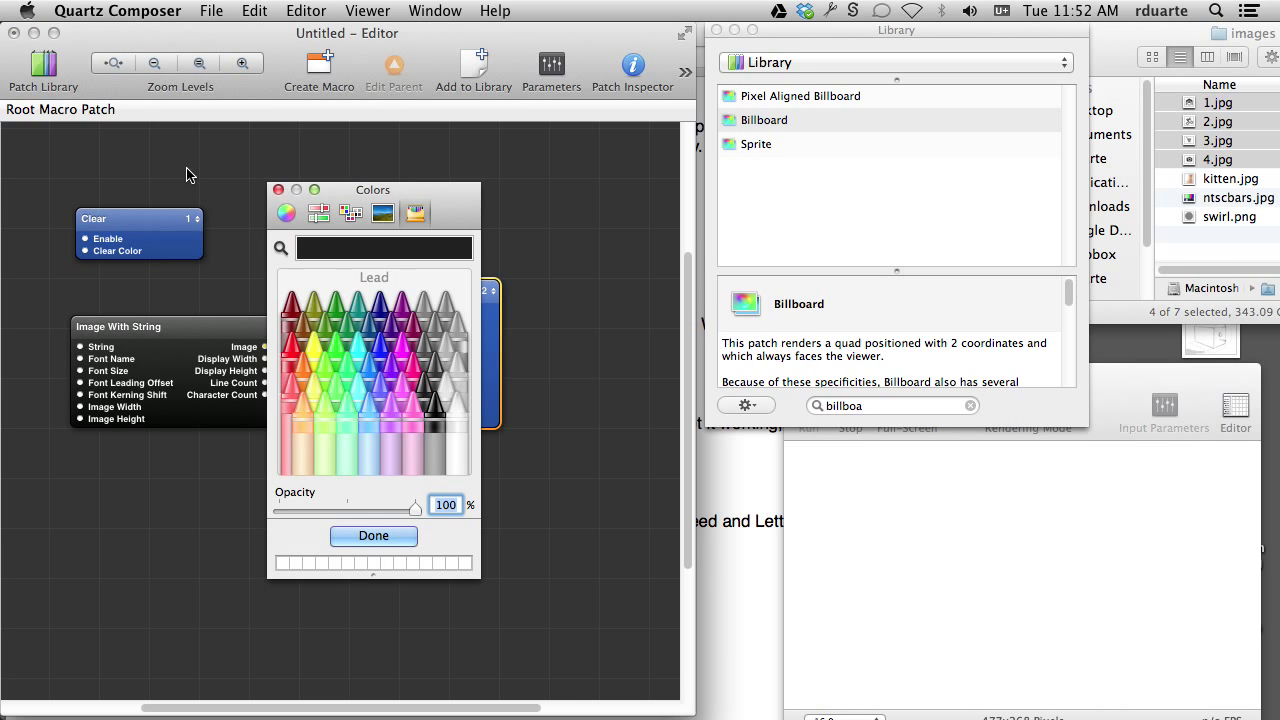
pyautogui.click(279, 189)
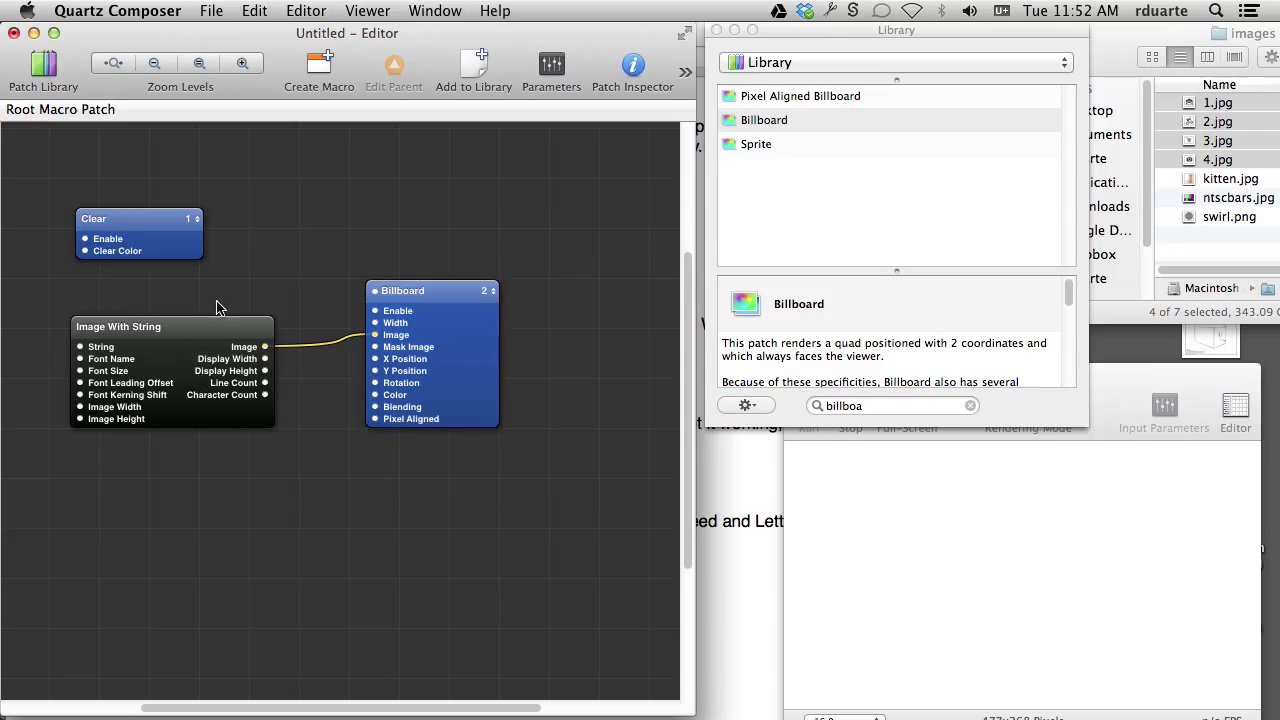
# Set the Billboard's Width to 2.
pyautogui.doubleClick(377, 323)
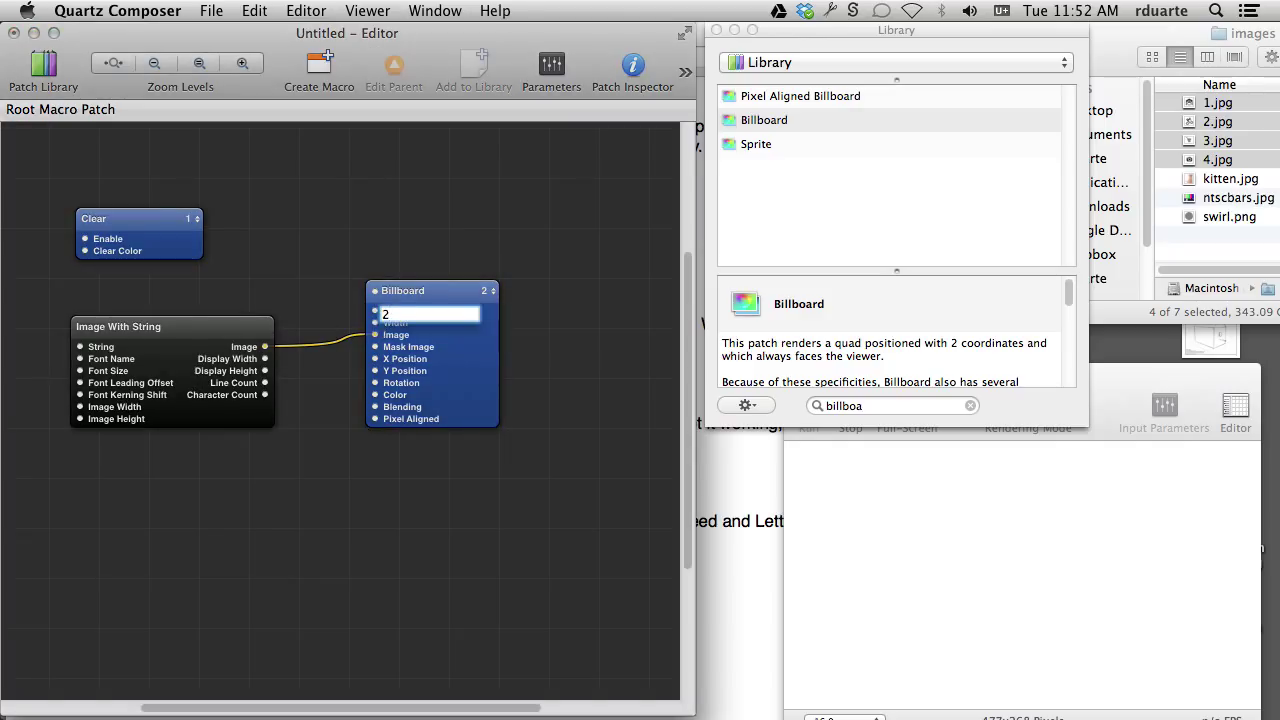
pyautogui.write('2')
pyautogui.press('Return')
# Move the Viewer window clear of the library so its controls are reachable, and restart the rendering.
pyautogui.click(858, 486)
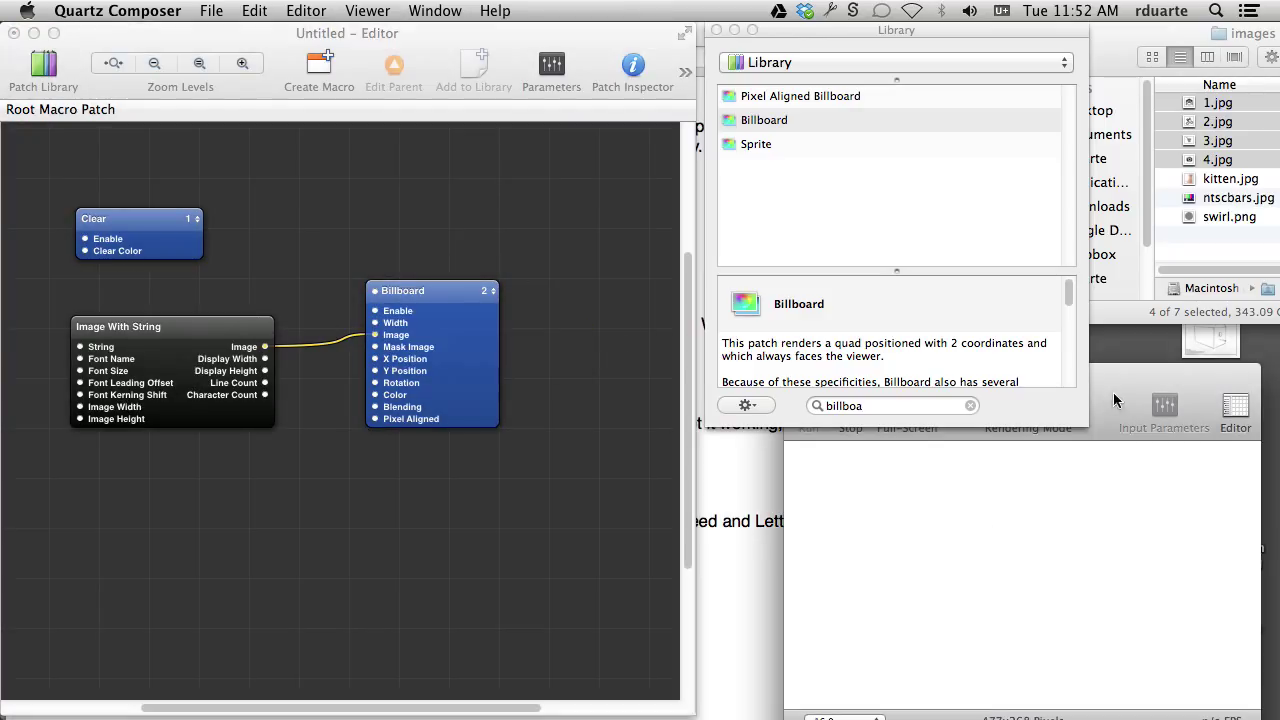
pyautogui.moveTo(1116, 377); pyautogui.dragTo(1090, 443)
pyautogui.click(825, 473)
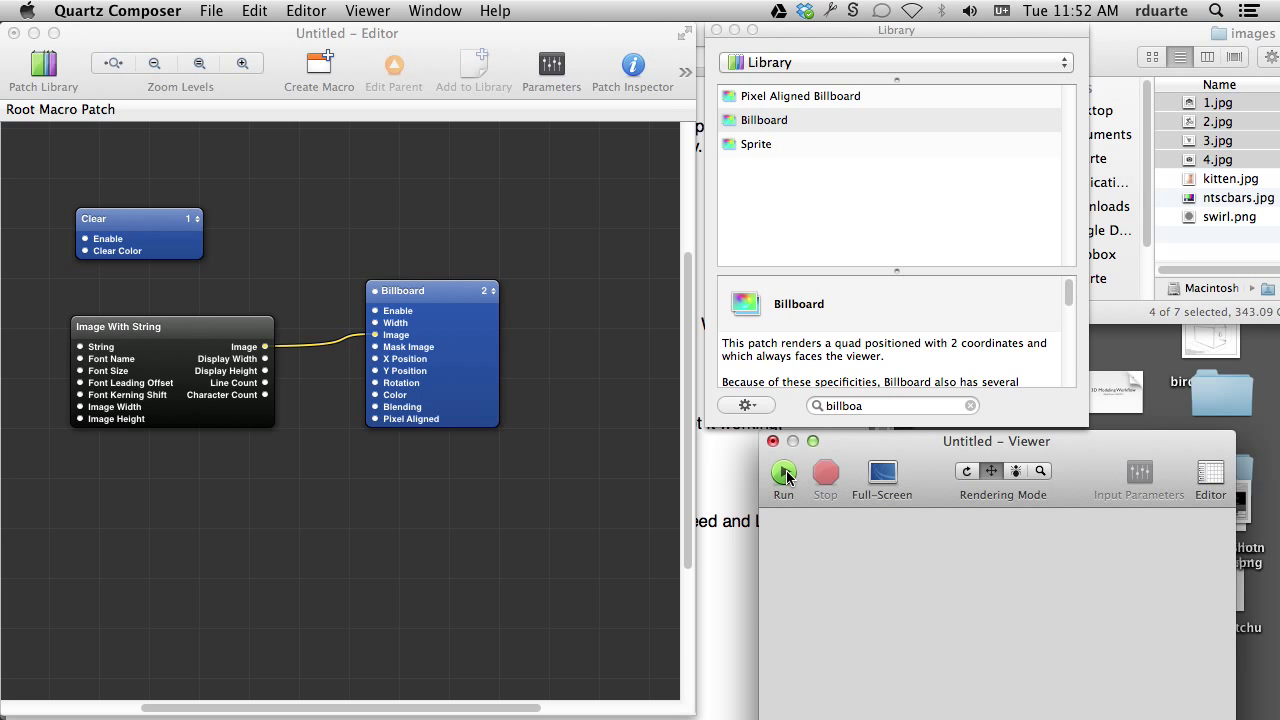
pyautogui.click(784, 473)
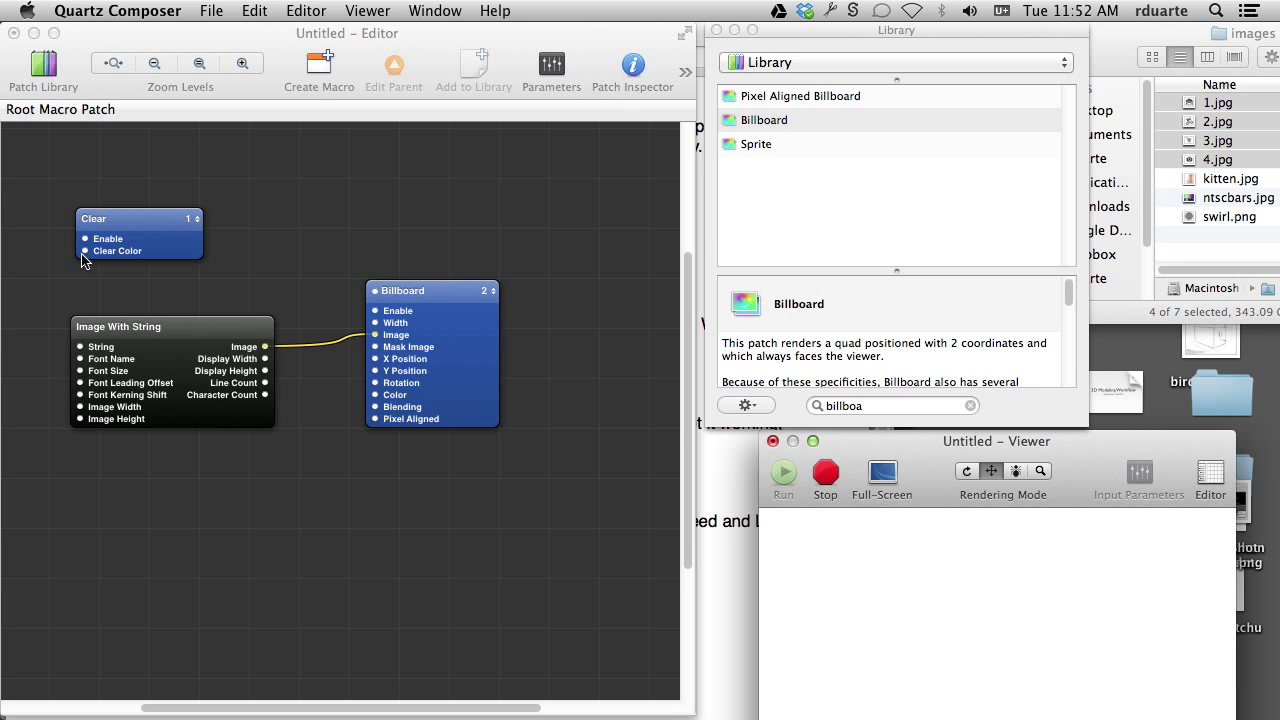
# Set the Clear patch's Clear Color to Licorice black at 100% opacity.
pyautogui.doubleClick(84, 252)
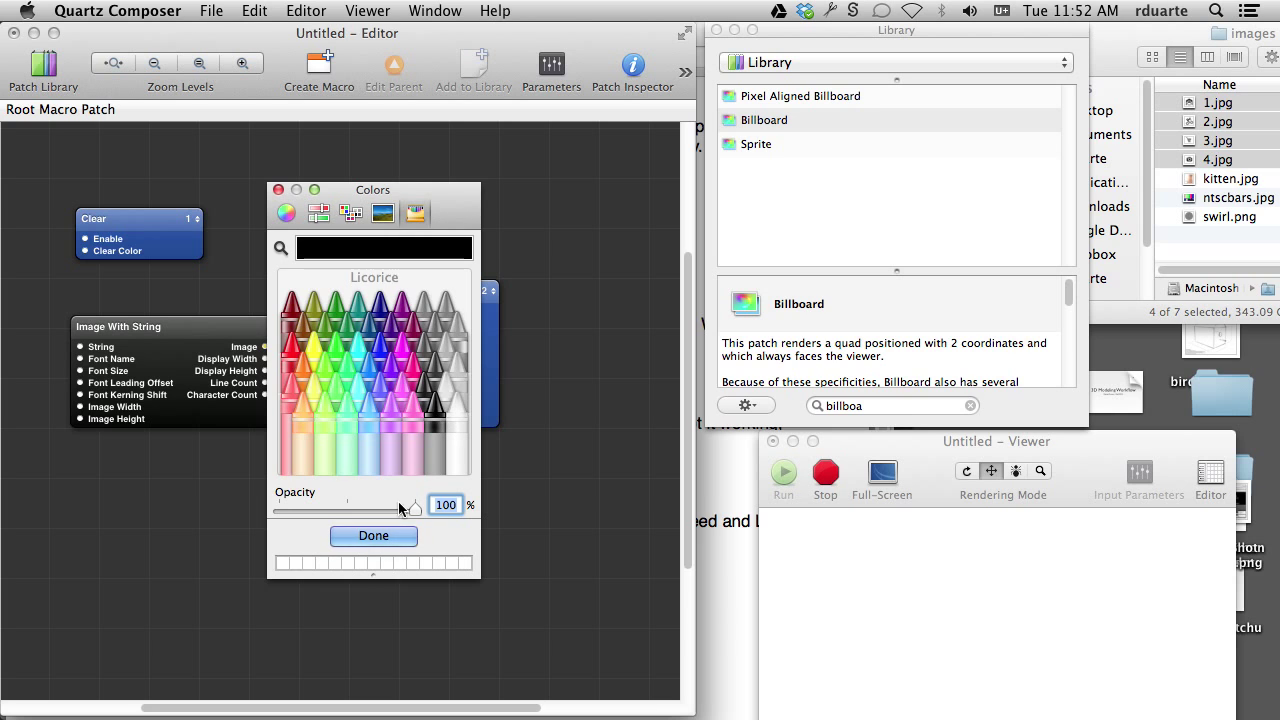
pyautogui.click(370, 536)
pyautogui.click(800, 548)
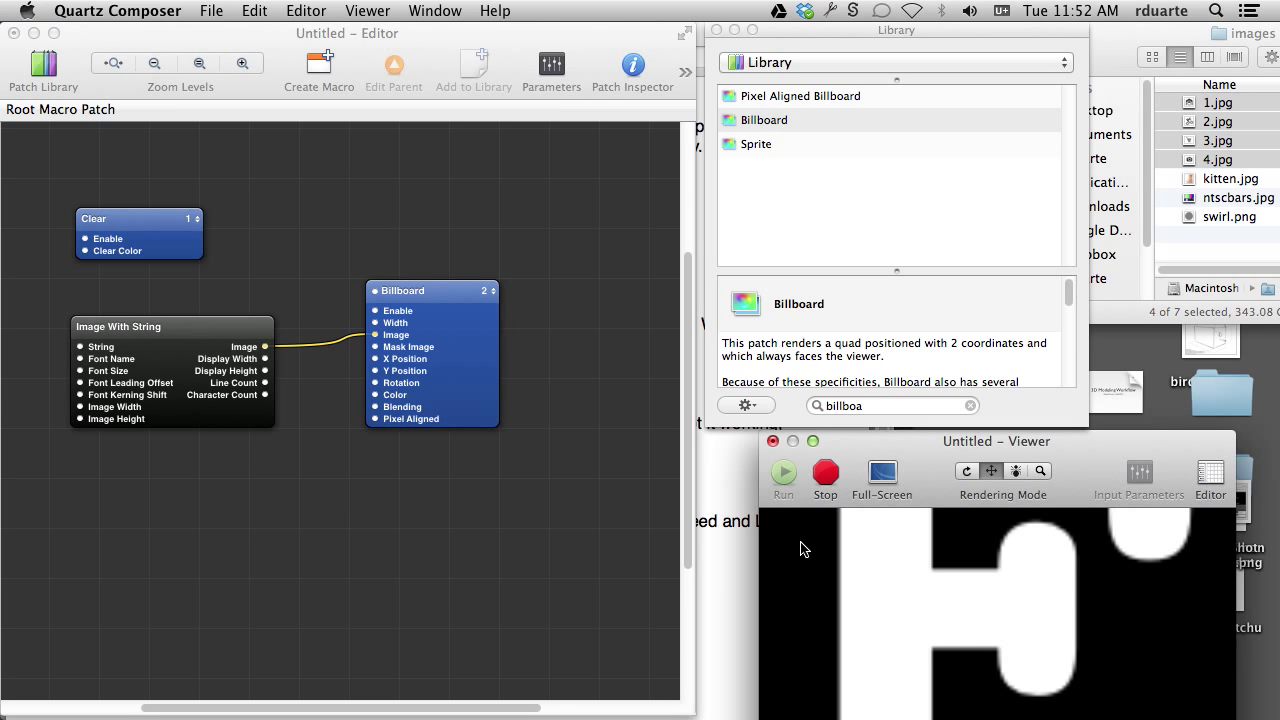
# Replace the Billboard patch with a Sprite patch from the library, placed beside Image With String.
pyautogui.click(432, 334)
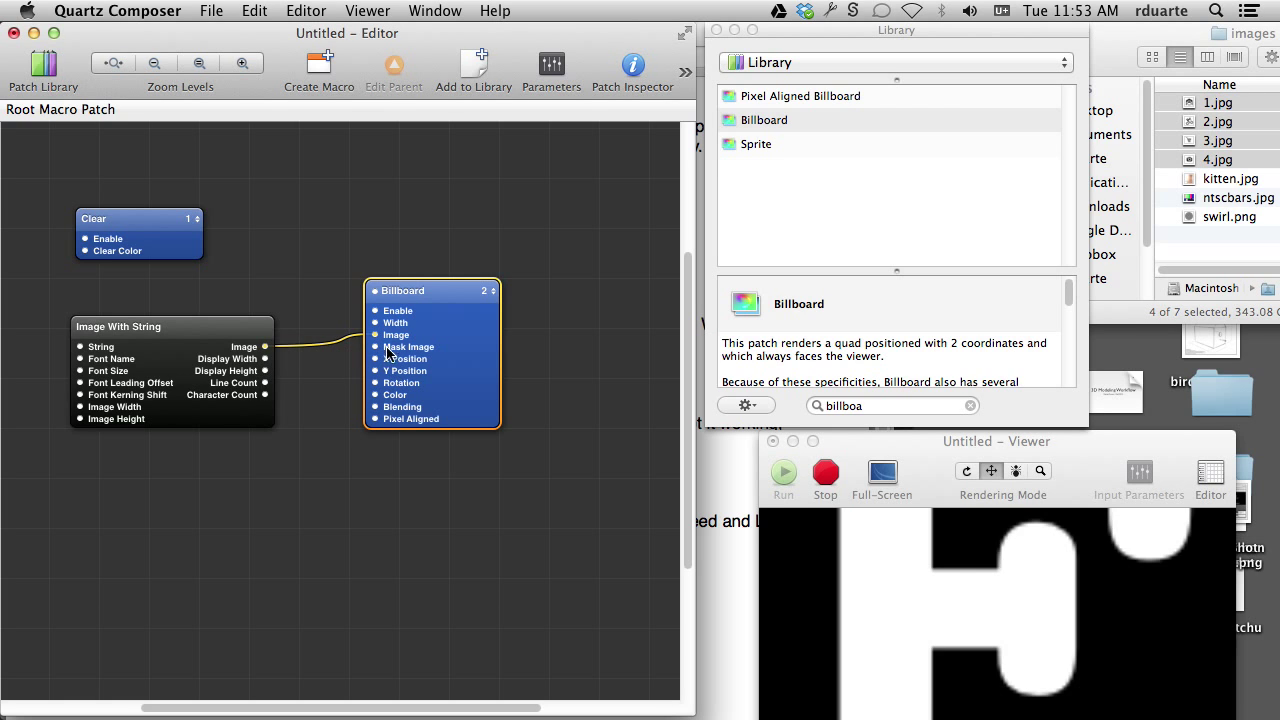
pyautogui.press('BackSpace')
pyautogui.press('super+Return')
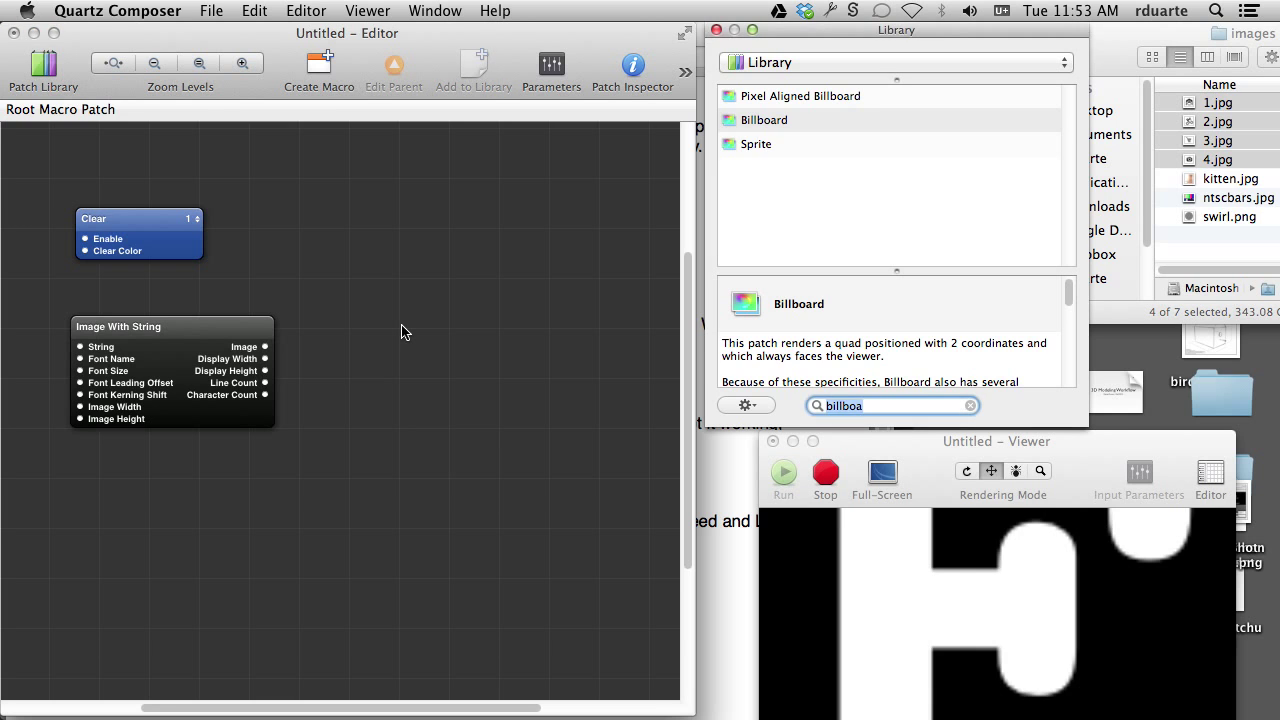
pyautogui.write('sprite')
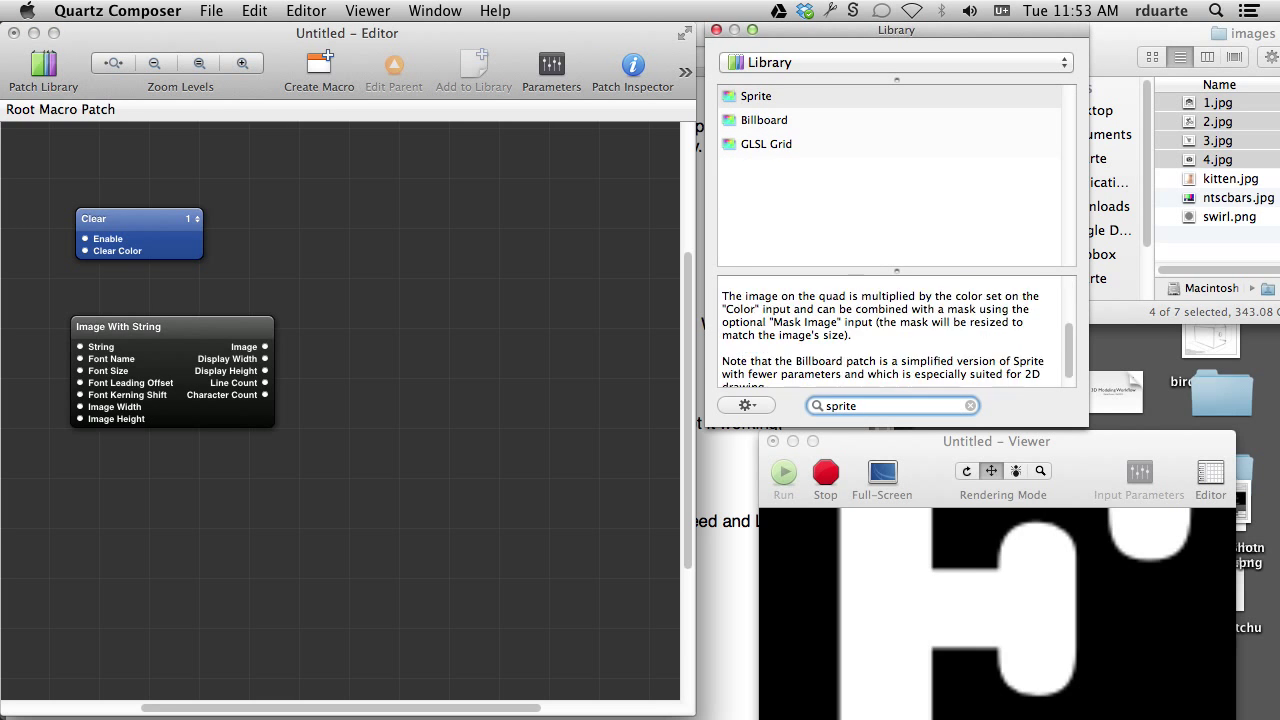
pyautogui.press('Return')
pyautogui.moveTo(350, 432); pyautogui.dragTo(436, 303)
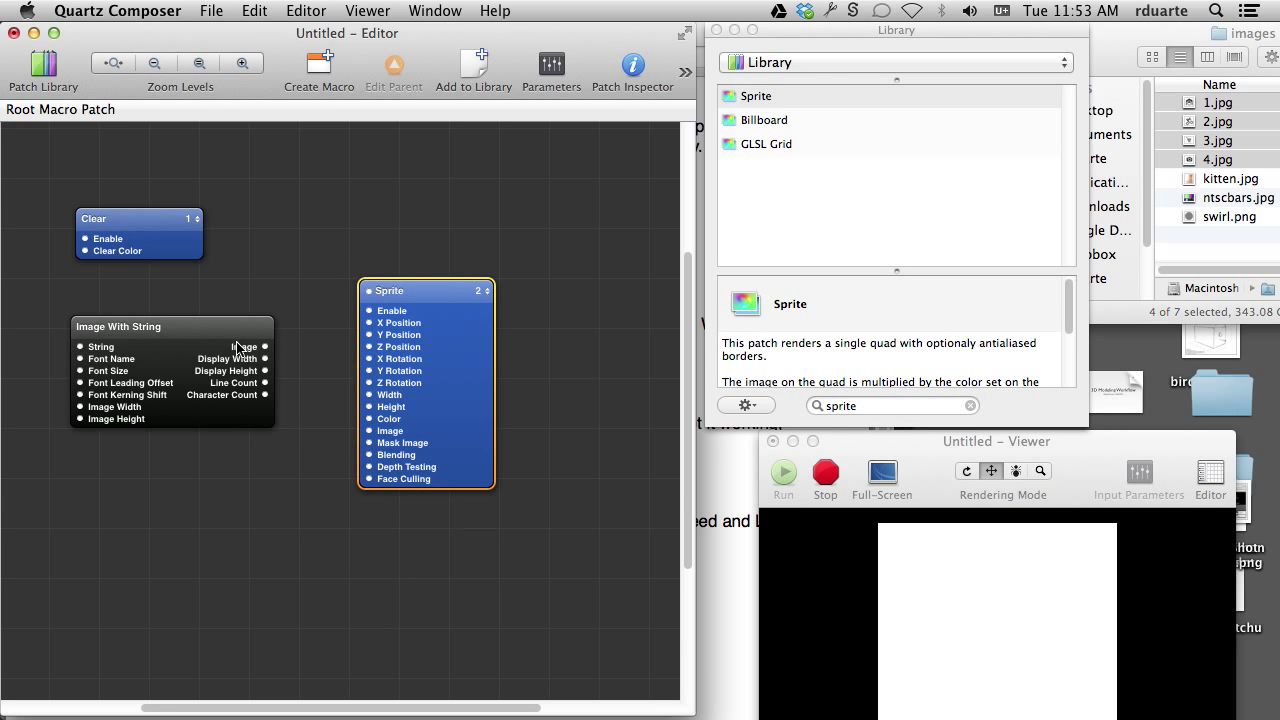
# Connect Image With String's Image, Display Width and Display Height to the Sprite's Image, Width and Height, and move the Viewer window up.
pyautogui.moveTo(265, 347); pyautogui.dragTo(368, 432)
pyautogui.moveTo(265, 359); pyautogui.dragTo(369, 395)
pyautogui.moveTo(264, 371); pyautogui.dragTo(369, 407)
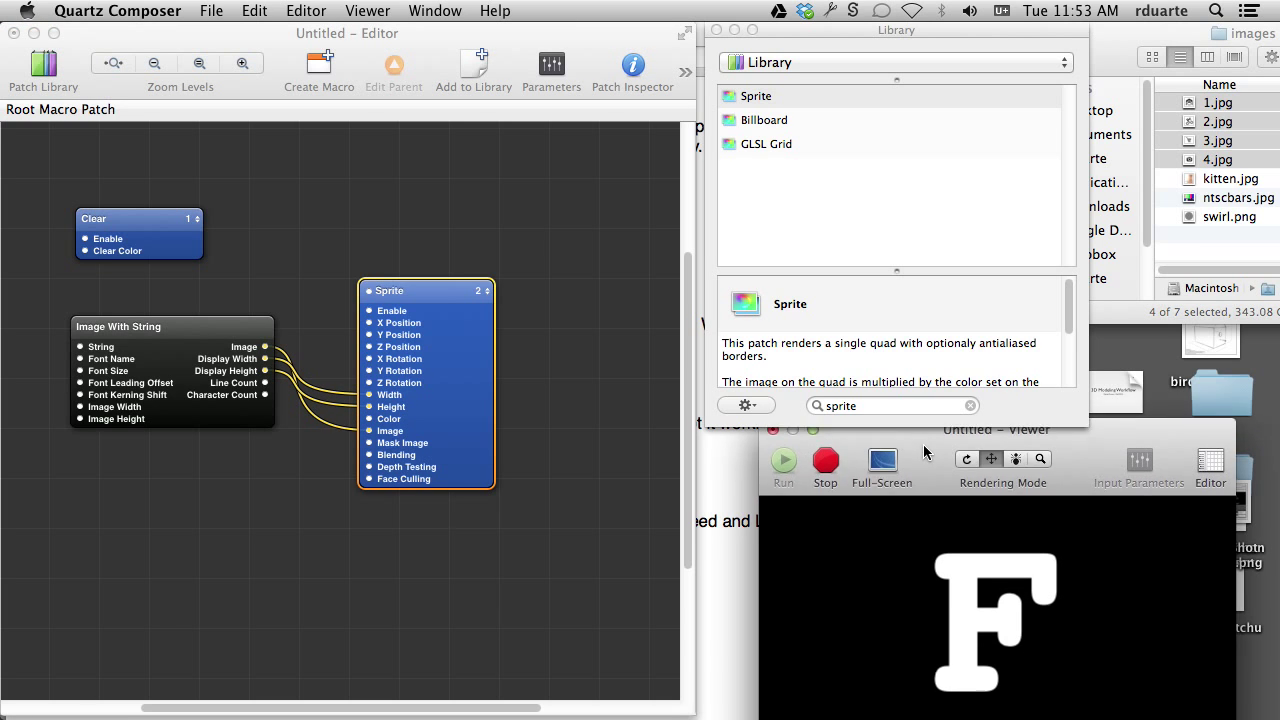
pyautogui.moveTo(921, 457); pyautogui.dragTo(913, 409)
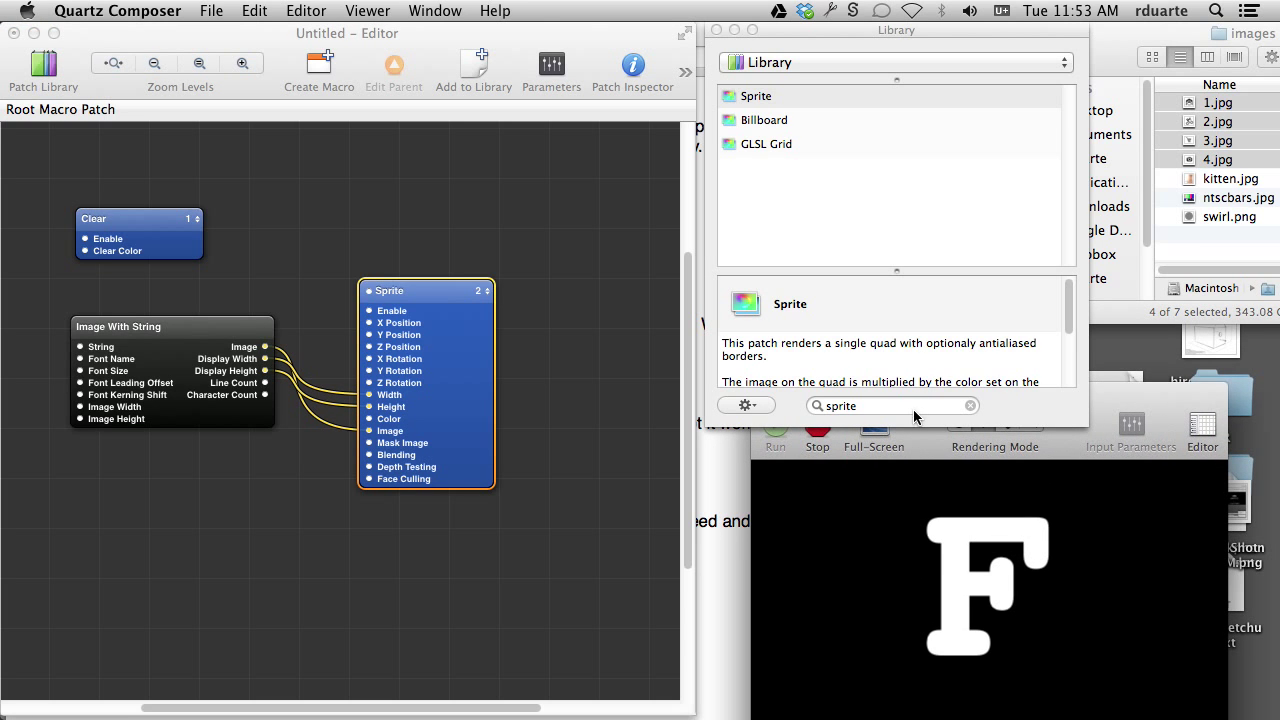
# Lower Image With String to make room and add an Integrator patch from the library above it.
pyautogui.moveTo(234, 324); pyautogui.dragTo(238, 372)
pyautogui.click(222, 338)
pyautogui.press('super+Return')
pyautogui.write('integrat')
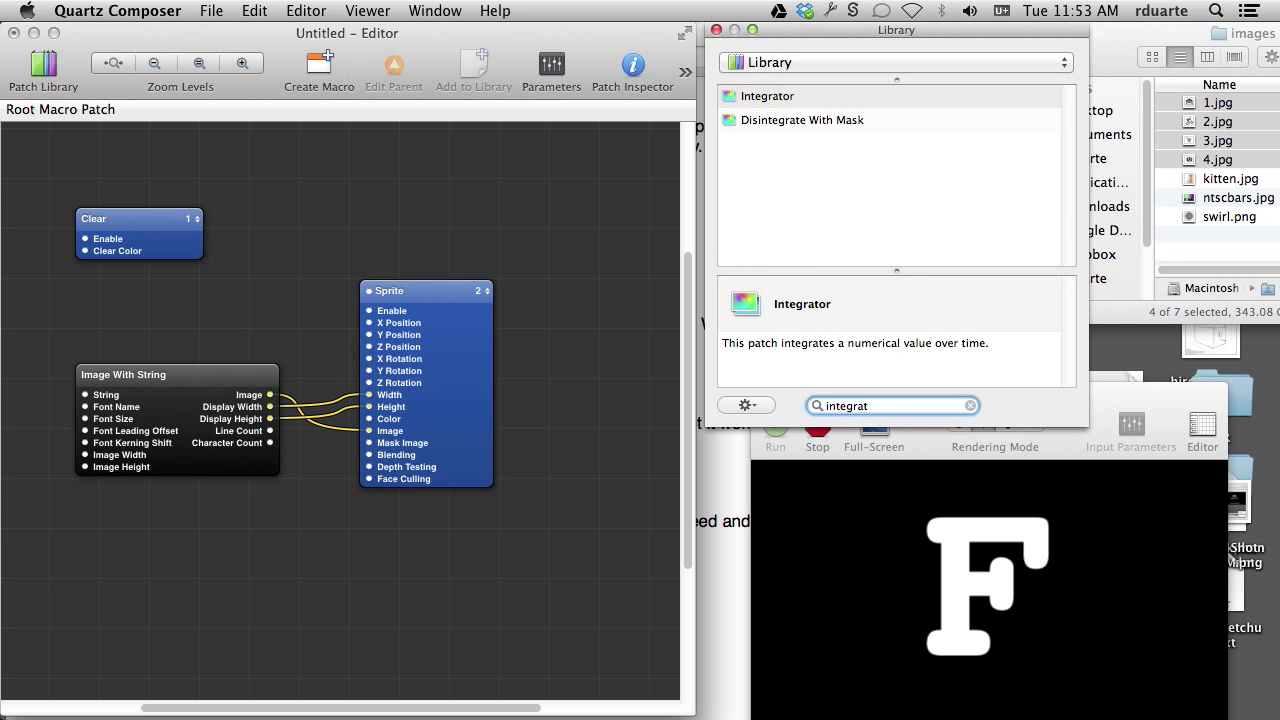
pyautogui.press('Return')
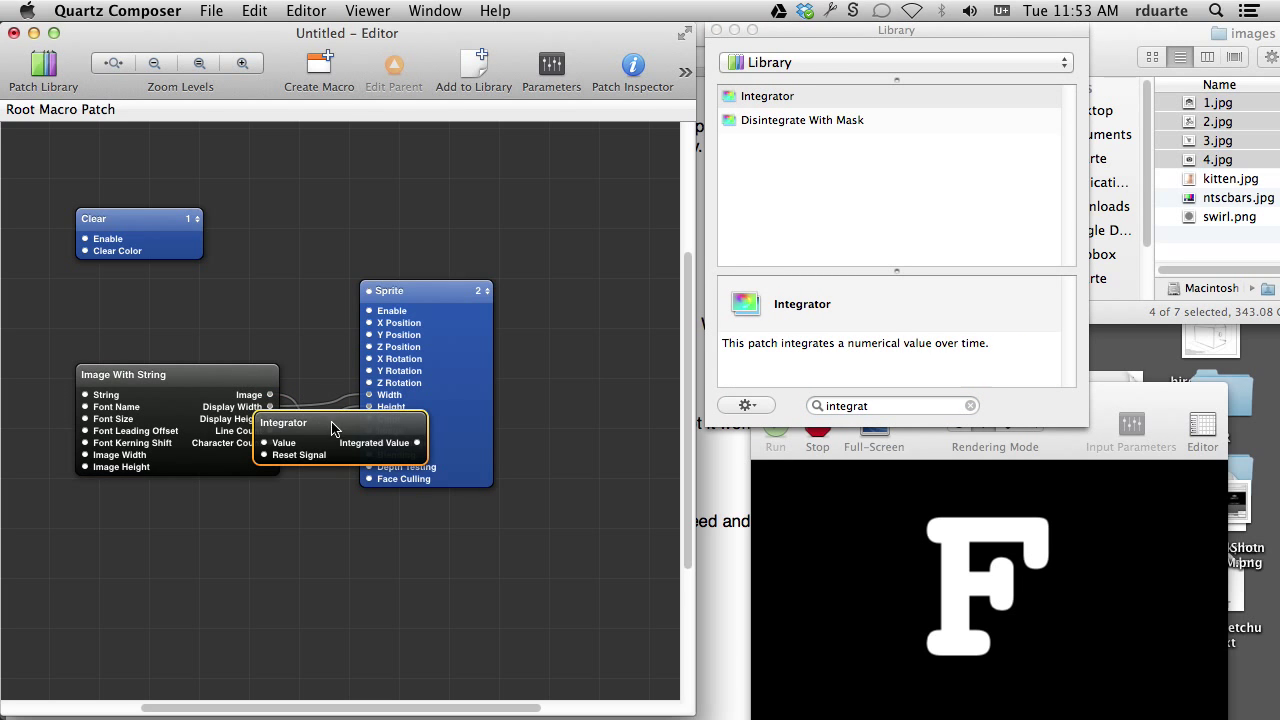
pyautogui.moveTo(336, 428); pyautogui.dragTo(206, 316)
# Set the Integrator's Value to 5 and connect its Integrated Value output to the Sprite's Z Rotation.
pyautogui.doubleClick(138, 326)
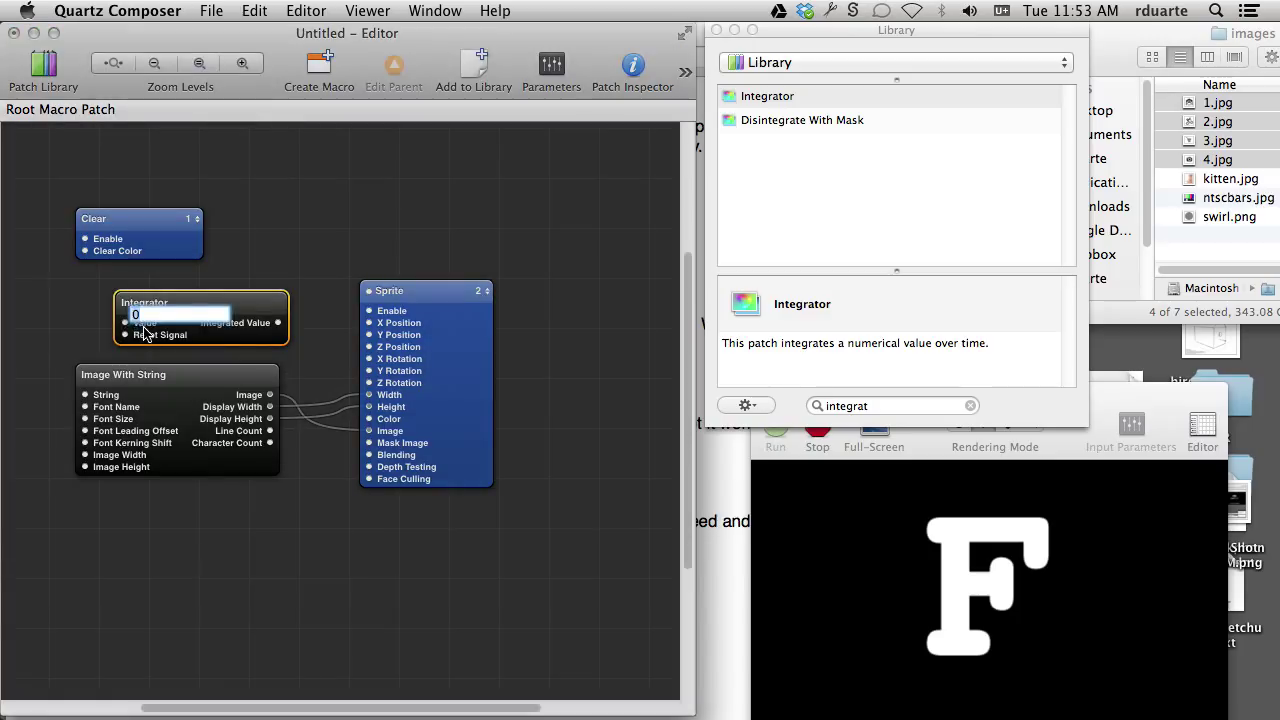
pyautogui.press('Return')
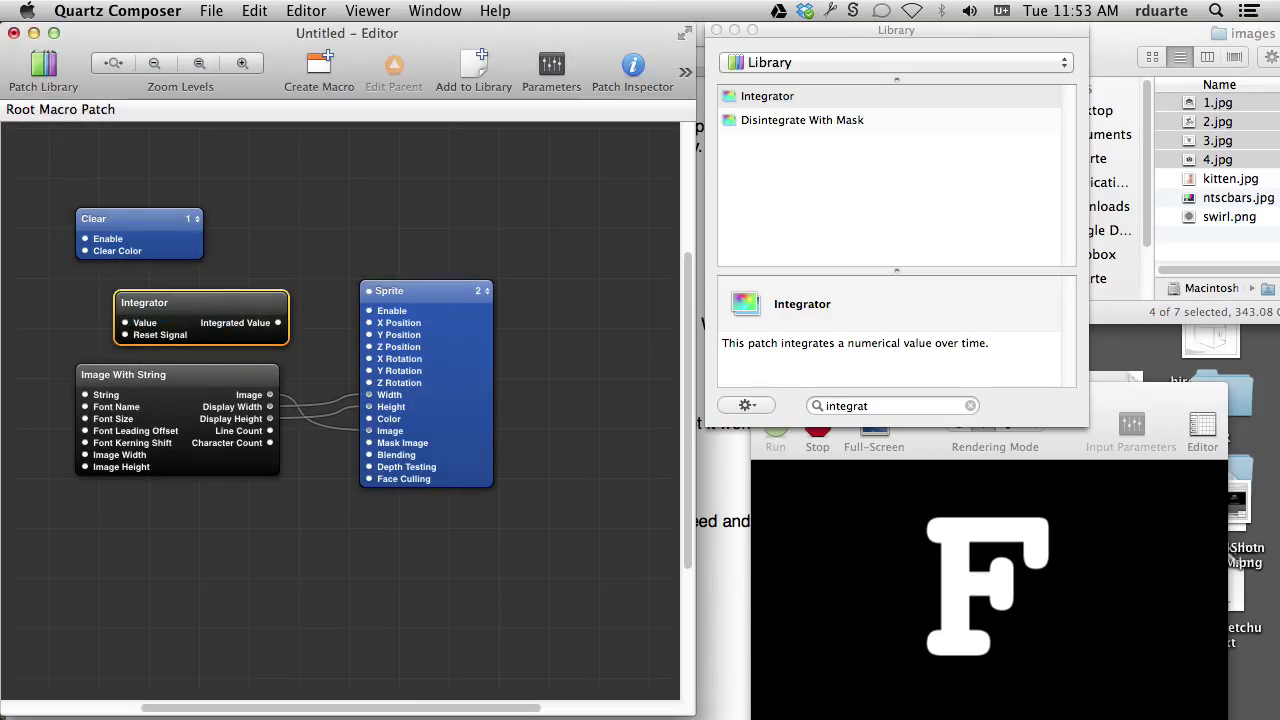
pyautogui.moveTo(279, 327); pyautogui.dragTo(368, 388)
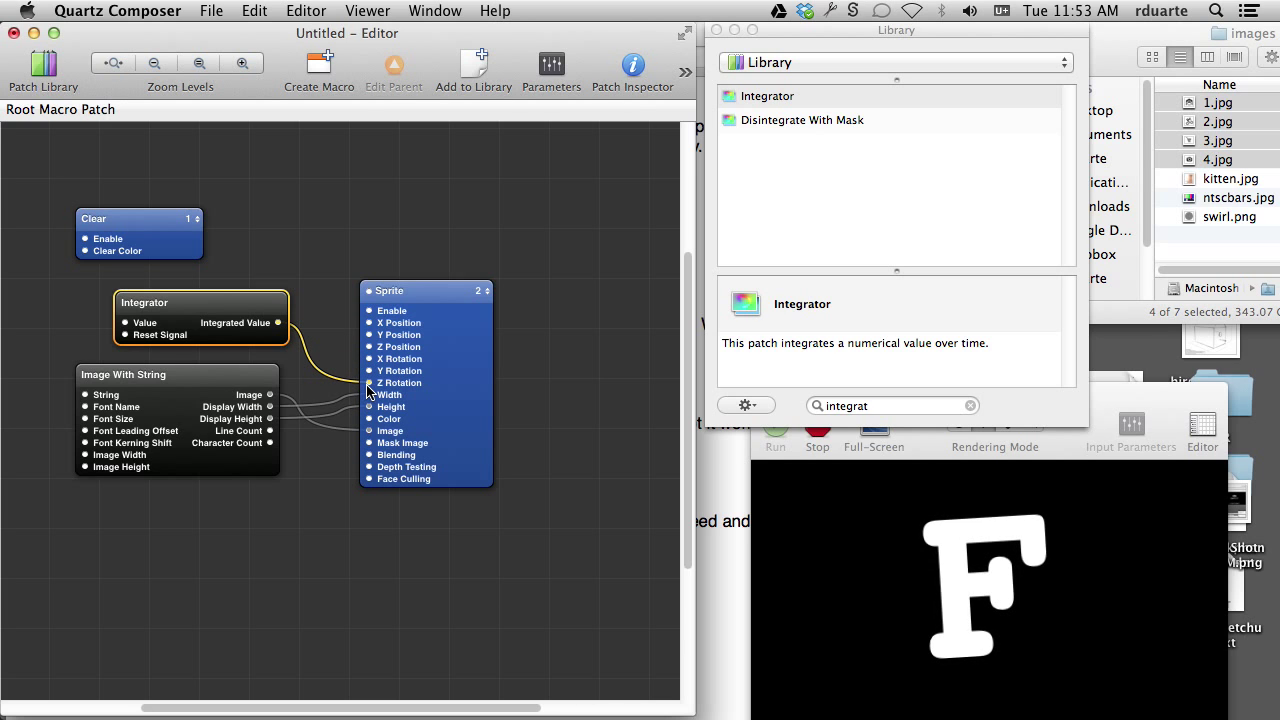
# Set the Integrator's Value to 100 and deselect the patch.
pyautogui.doubleClick(126, 324)
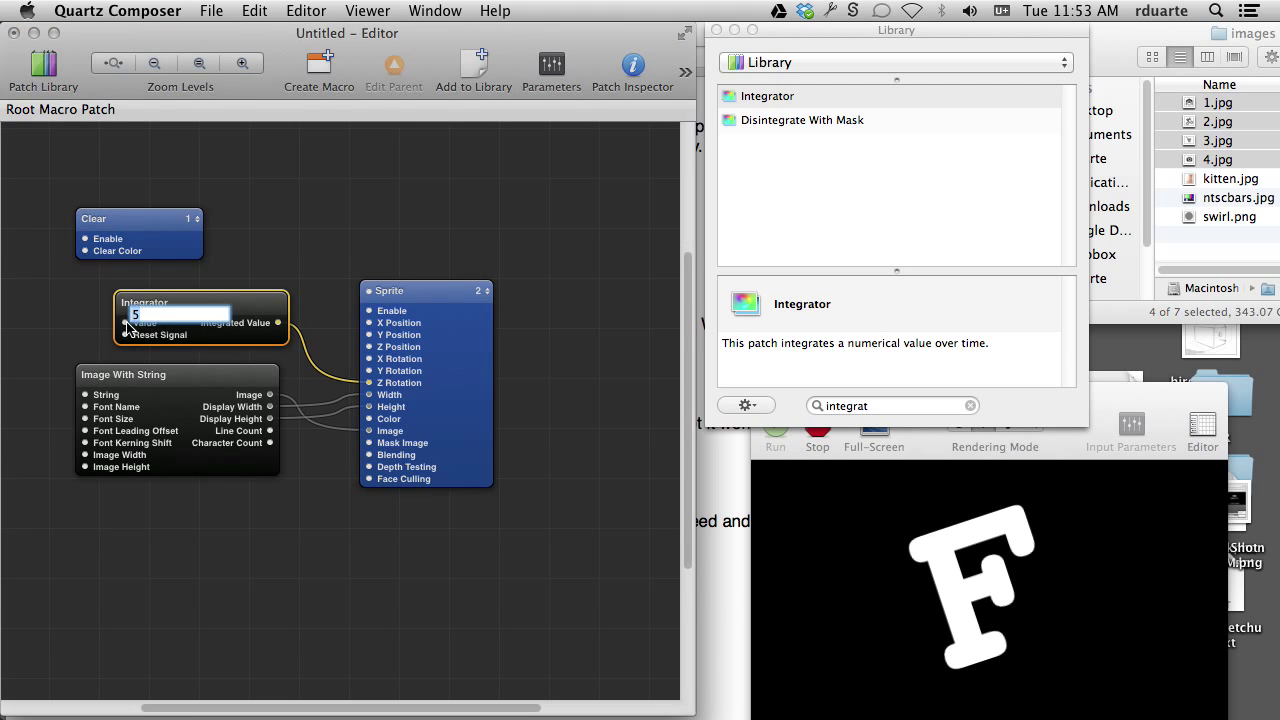
pyautogui.press('Return')
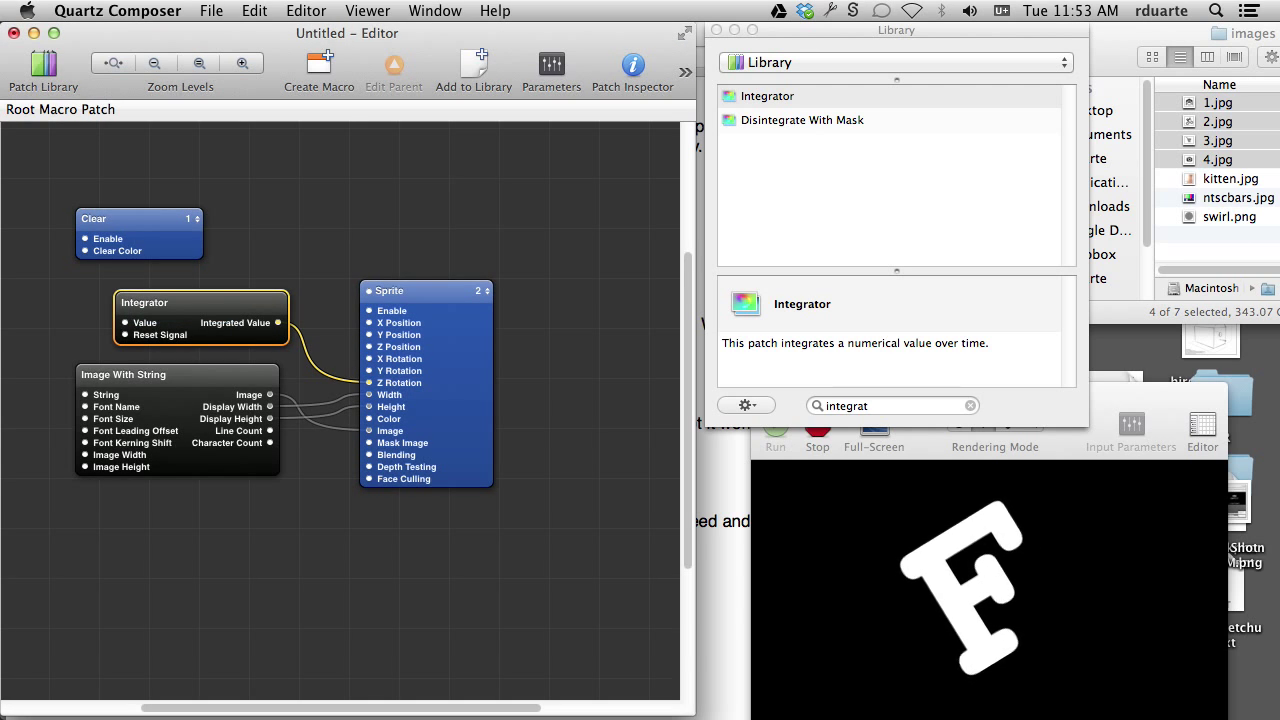
pyautogui.click(218, 266)
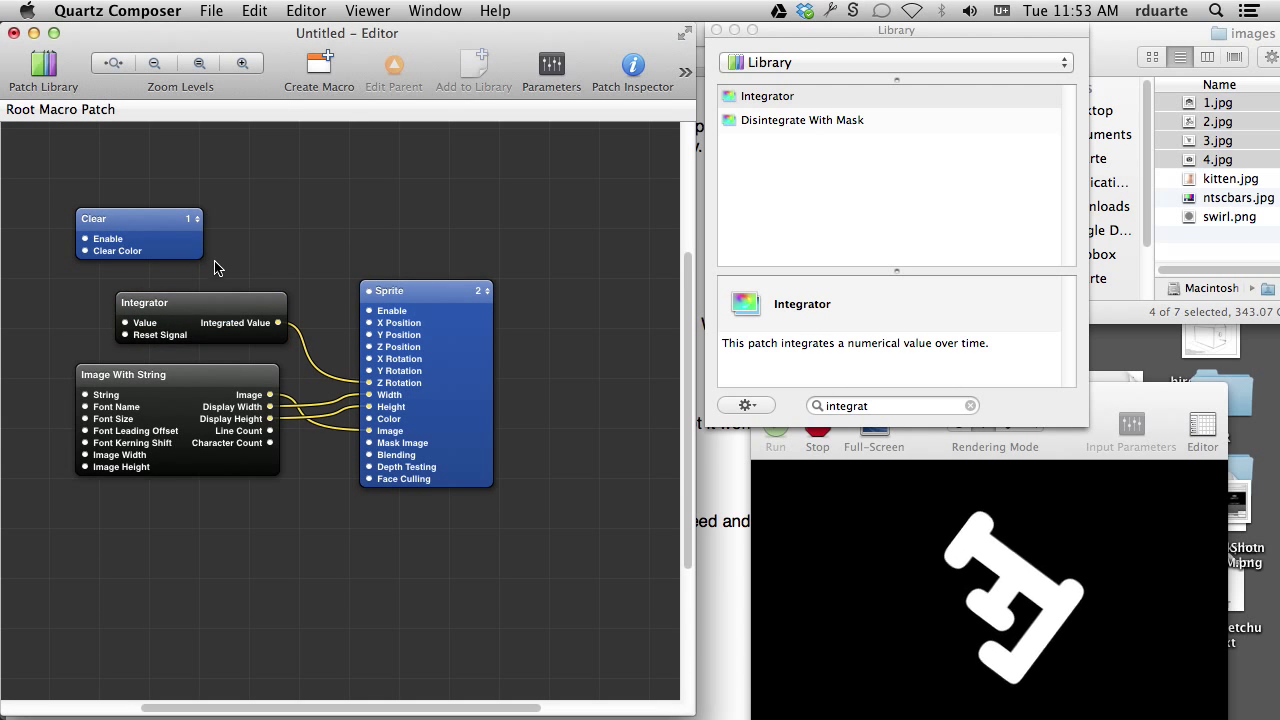
# Move the Clear patch aside and group the Integrator, Image With String and Sprite patches into a macro.
pyautogui.moveTo(165, 240); pyautogui.dragTo(147, 192)
pyautogui.click(202, 261)
pyautogui.moveTo(202, 261); pyautogui.dragTo(457, 514)
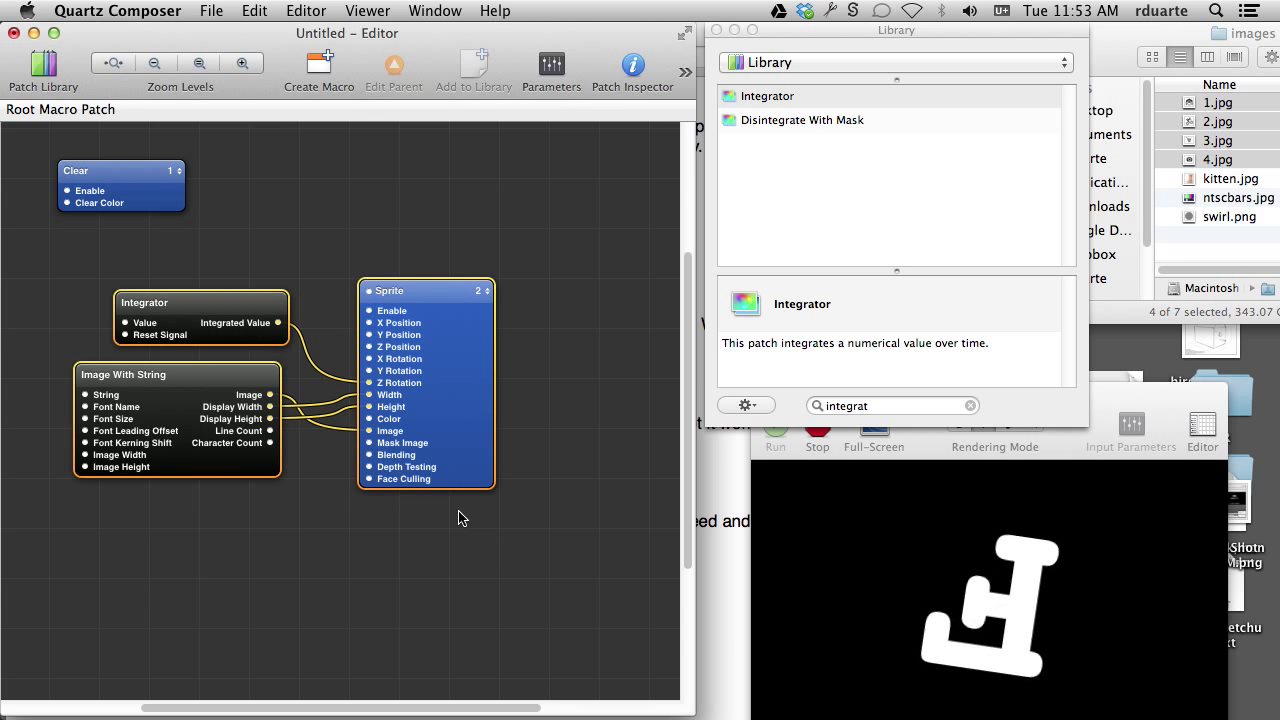
pyautogui.click(310, 67)
pyautogui.moveTo(337, 371); pyautogui.dragTo(366, 333)
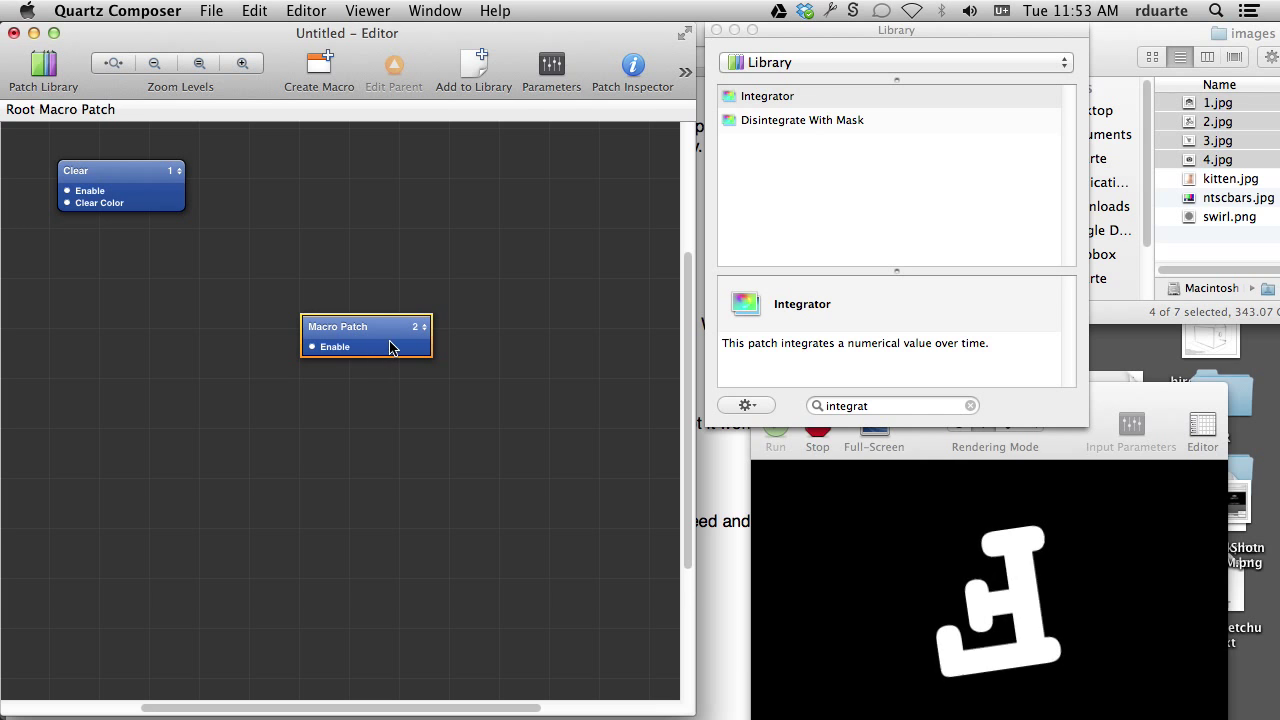
pyautogui.click(388, 379)
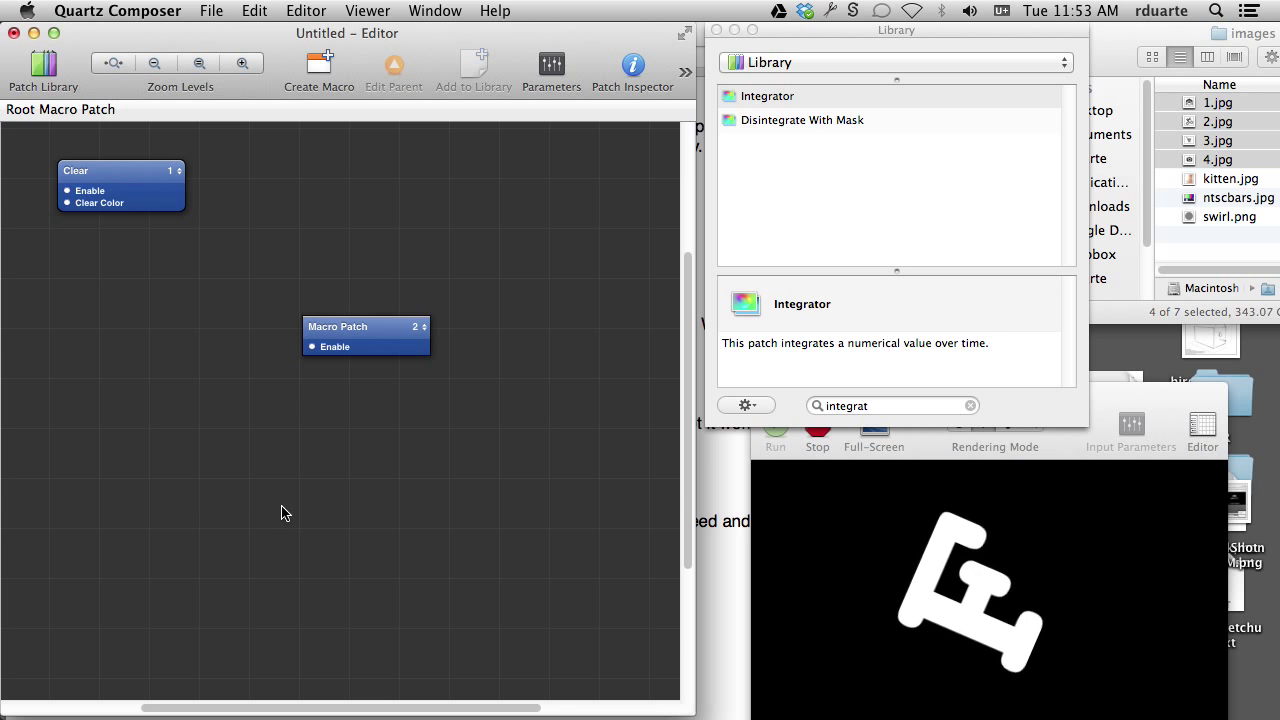
# Look inside the new macro, return to the root level, and rename the macro Letter Spinner.
pyautogui.doubleClick(398, 348)
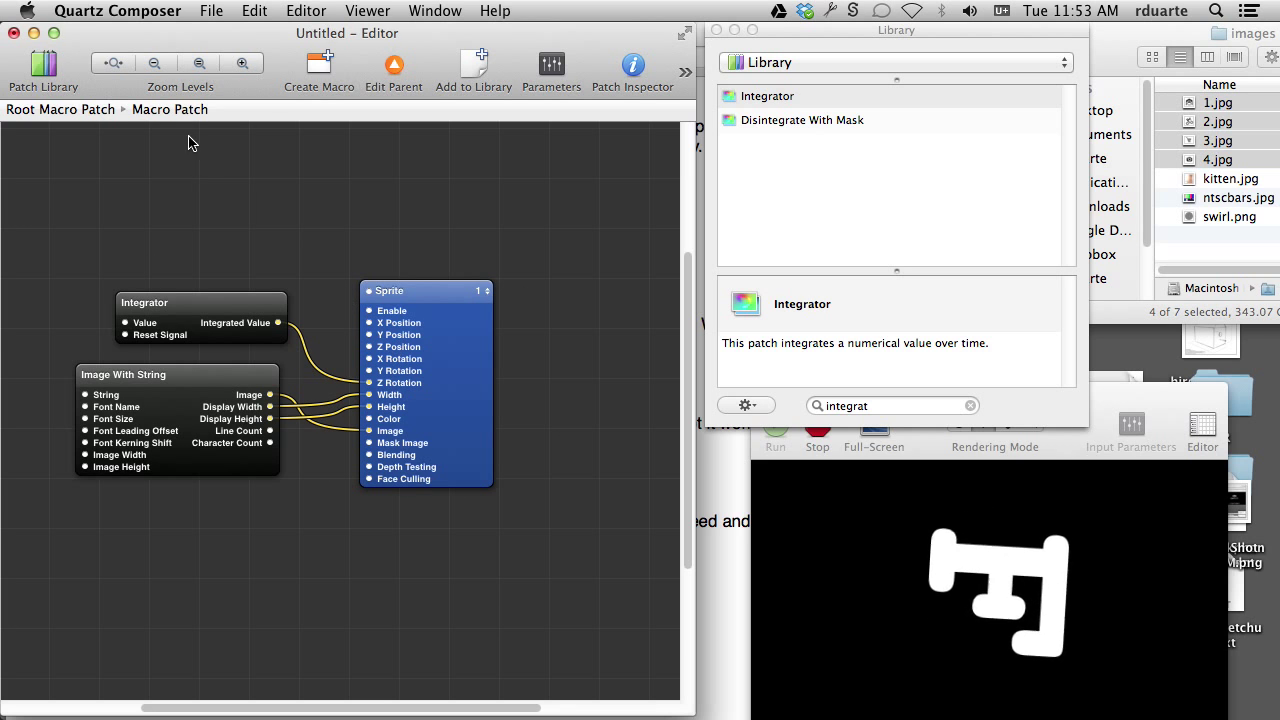
pyautogui.click(372, 84)
pyautogui.doubleClick(350, 322)
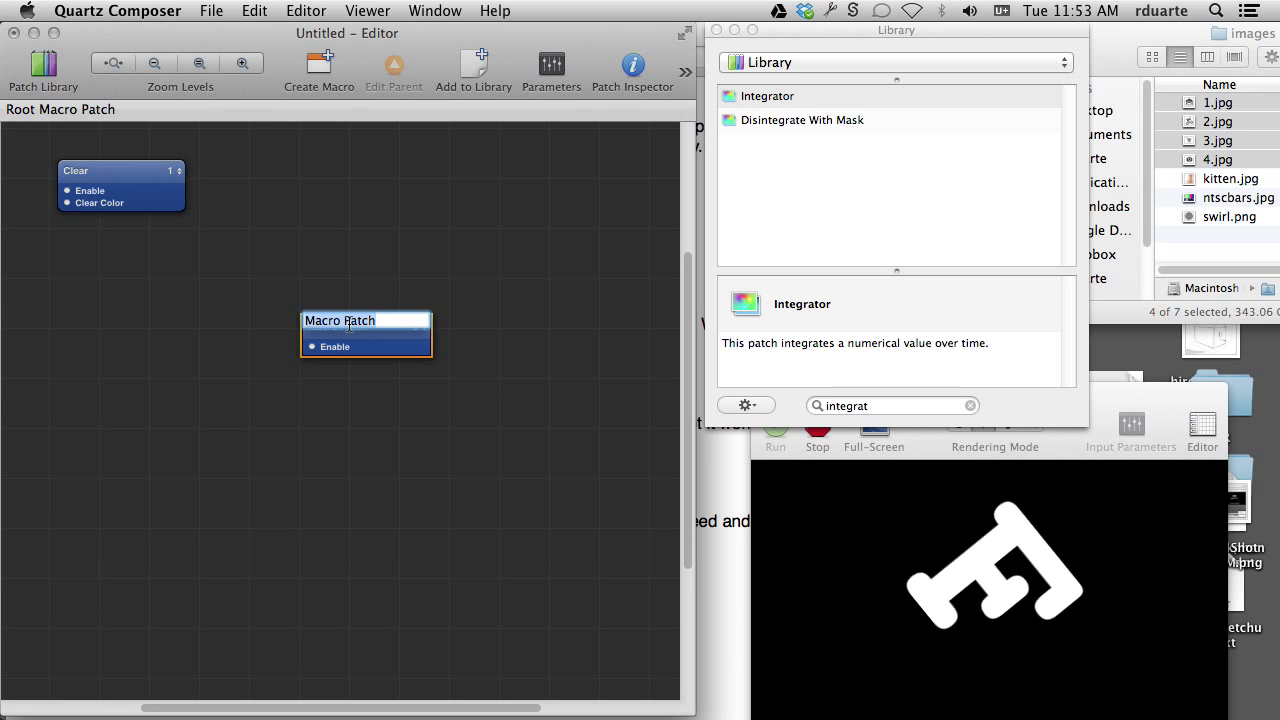
pyautogui.write('Letter S')
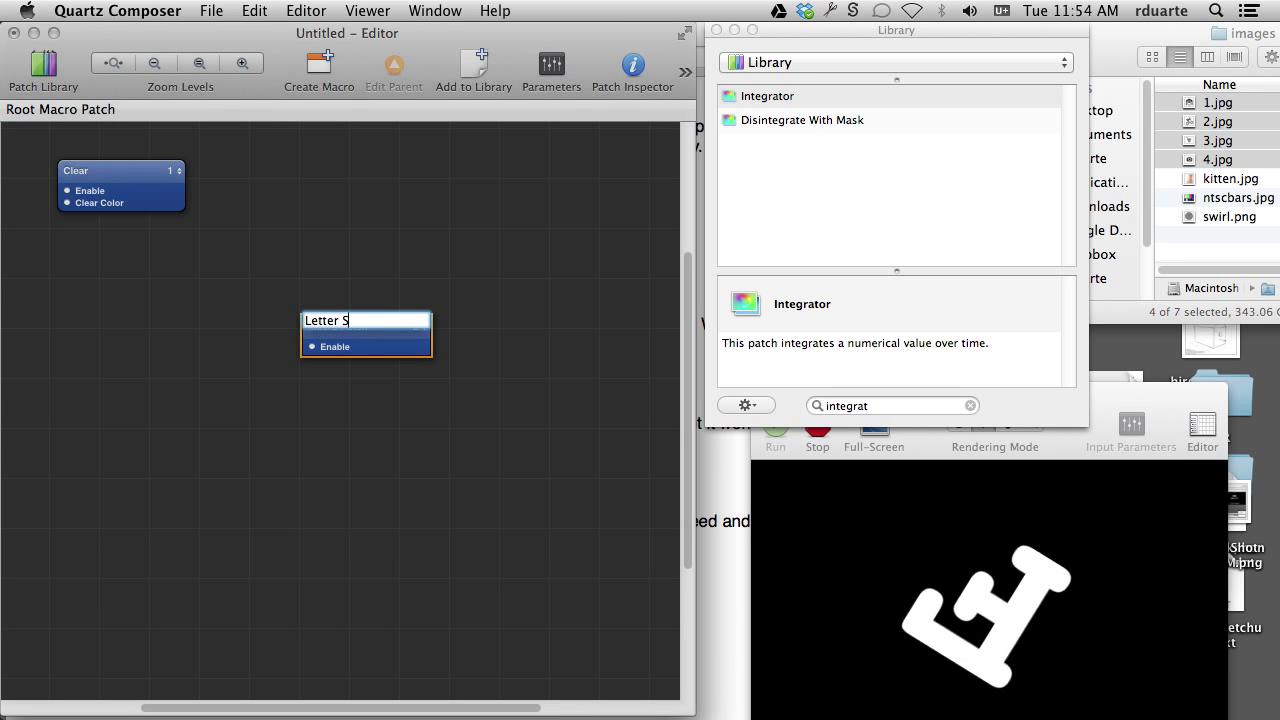
pyautogui.write('pinner')
pyautogui.press('Return')
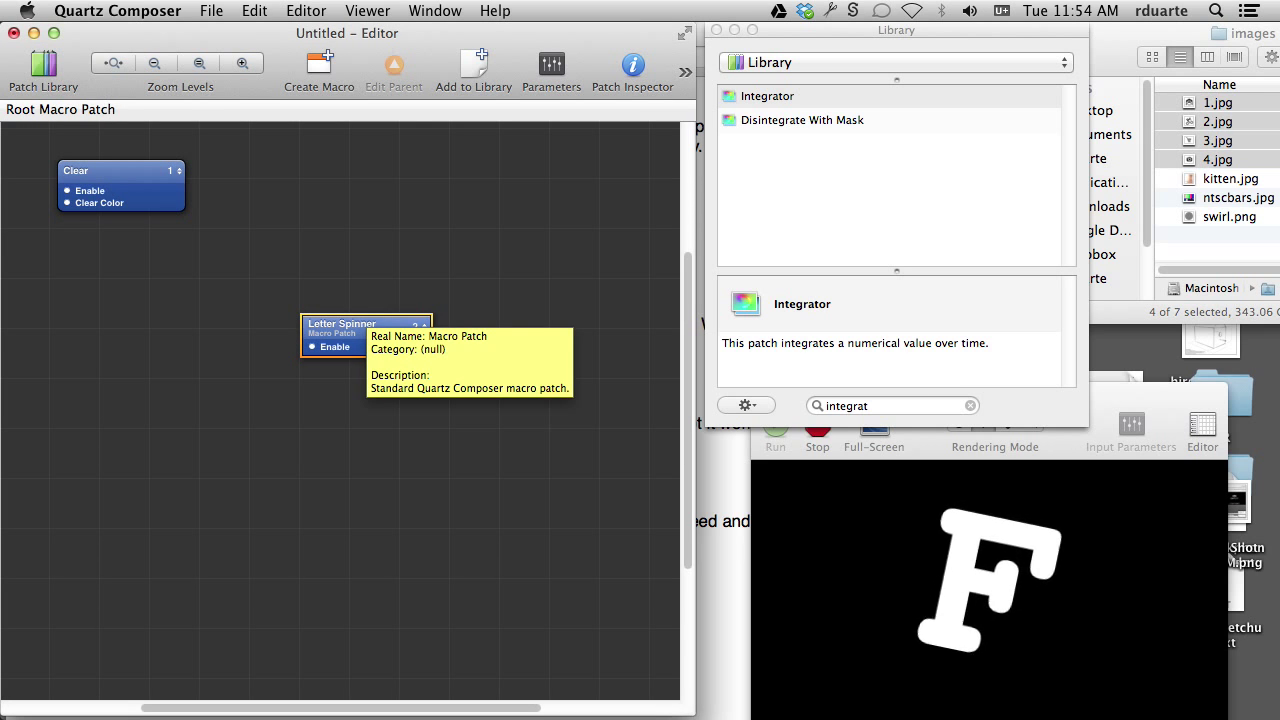
# Look inside Letter Spinner, return to the root level, and check the macro exercise's required inputs in the Preview PDF.
pyautogui.click(350, 362)
pyautogui.doubleClick(375, 338)
pyautogui.click(382, 364)
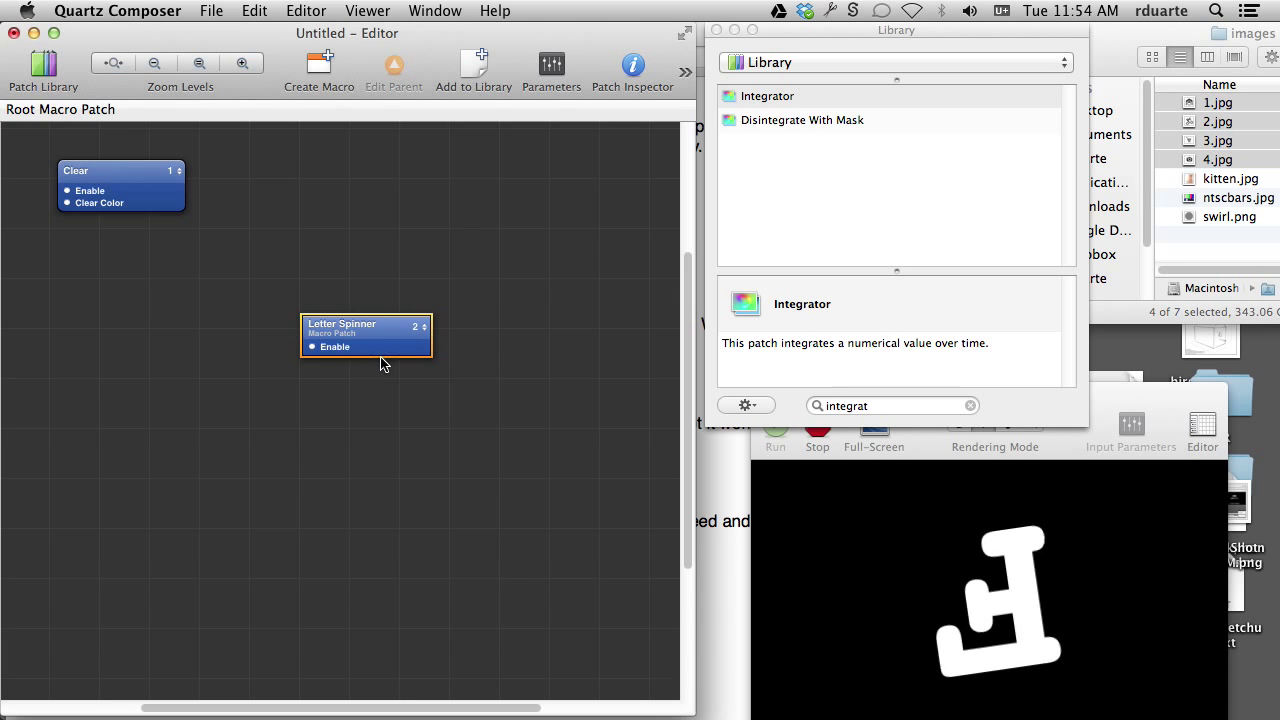
pyautogui.doubleClick(383, 360)
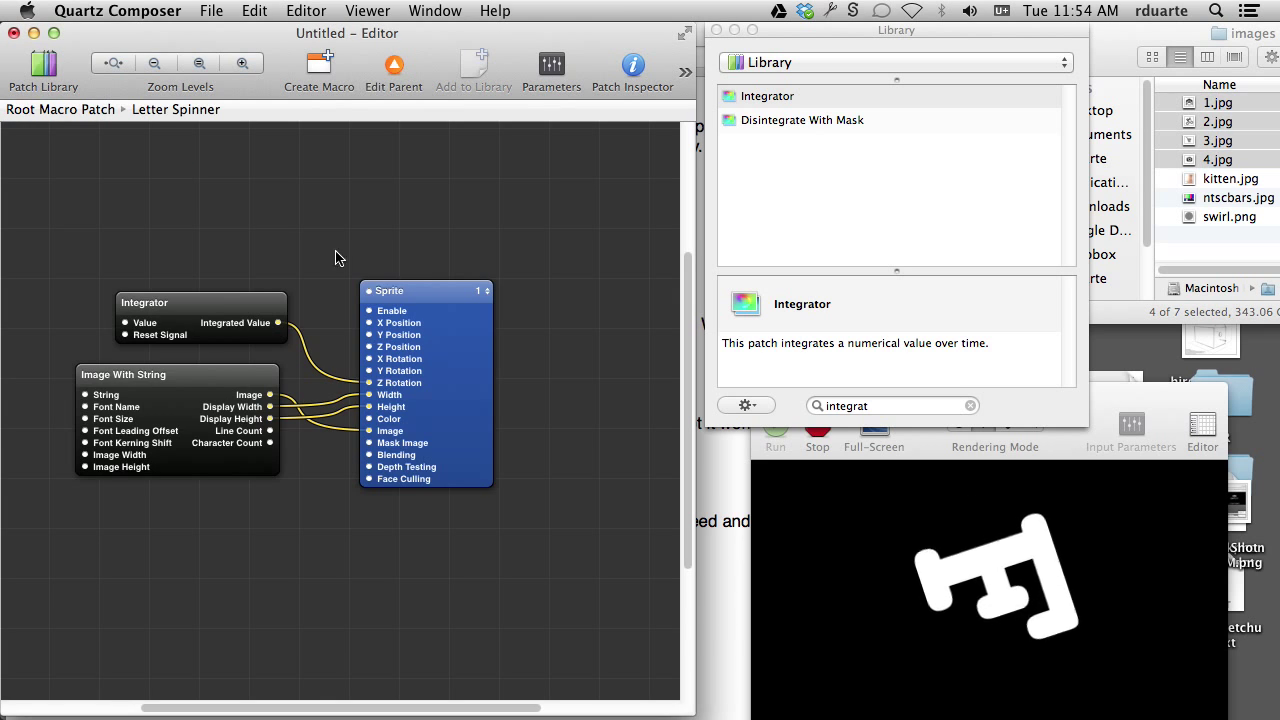
pyautogui.click(393, 72)
pyautogui.press('super+Tab')
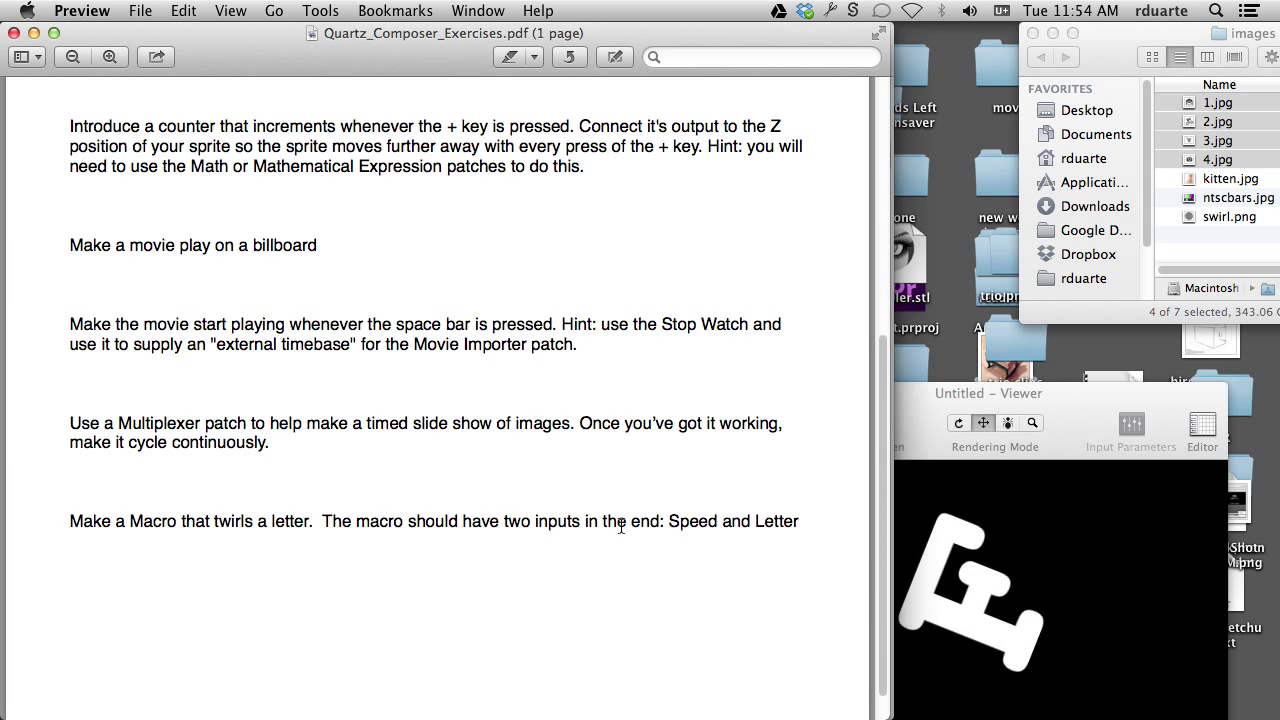
pyautogui.press('super+Tab')
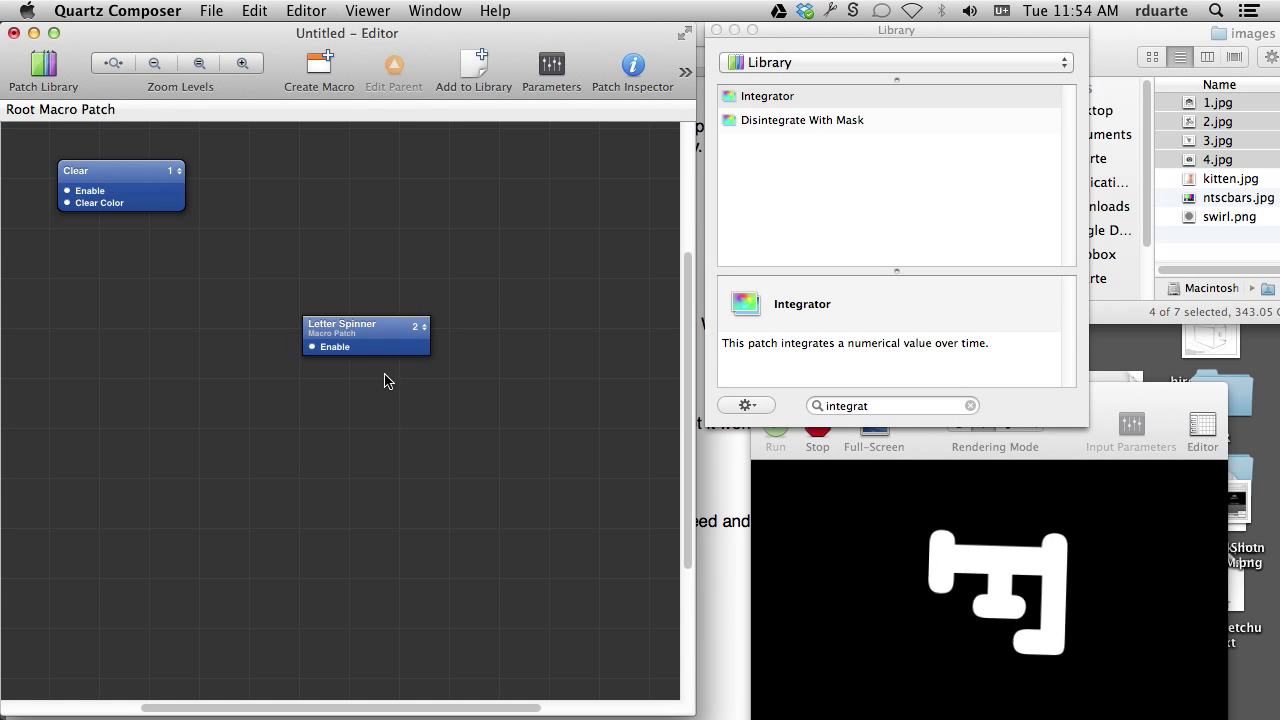
# Open the Letter Spinner macro and shift all three of its patches together, slightly up and to the right.
pyautogui.doubleClick(380, 343)
pyautogui.doubleClick(385, 357)
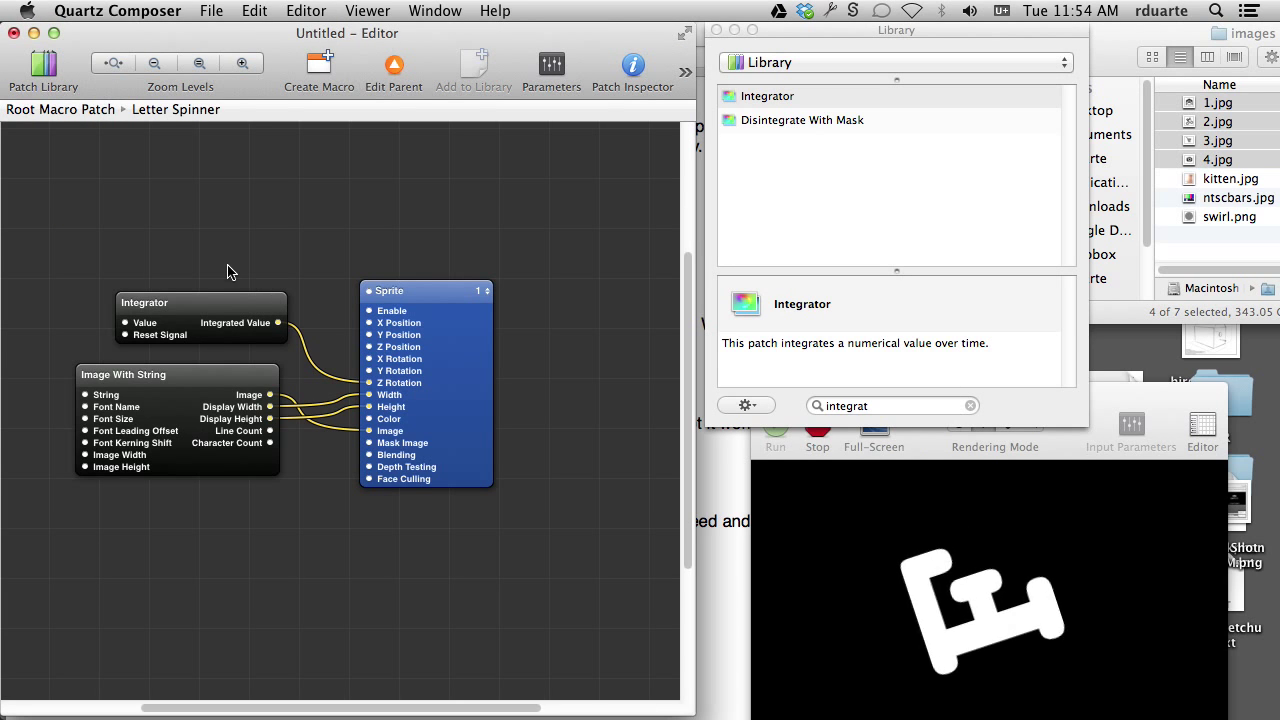
pyautogui.hscroll(-5, 155, 300)
pyautogui.scroll(-3, 155, 300)
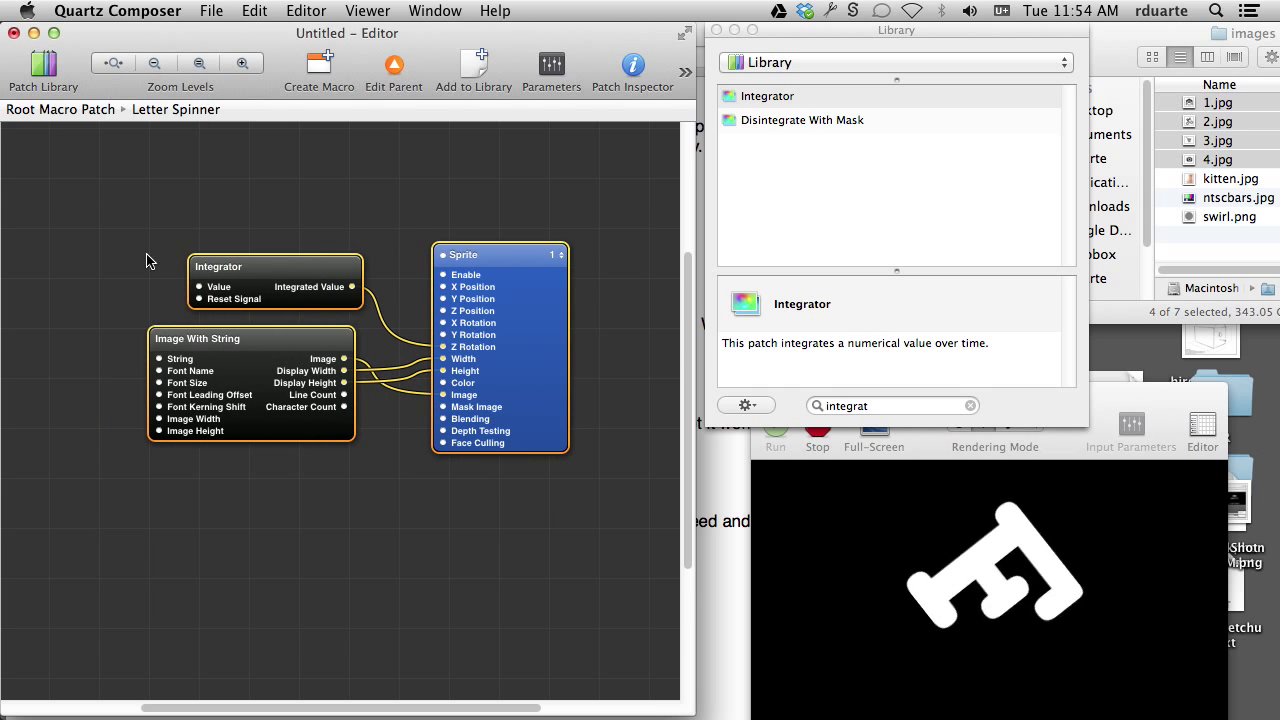
# Publish the String input of Image With String under the name Letter.
pyautogui.rightClick(160, 362)
pyautogui.moveTo(197, 373)
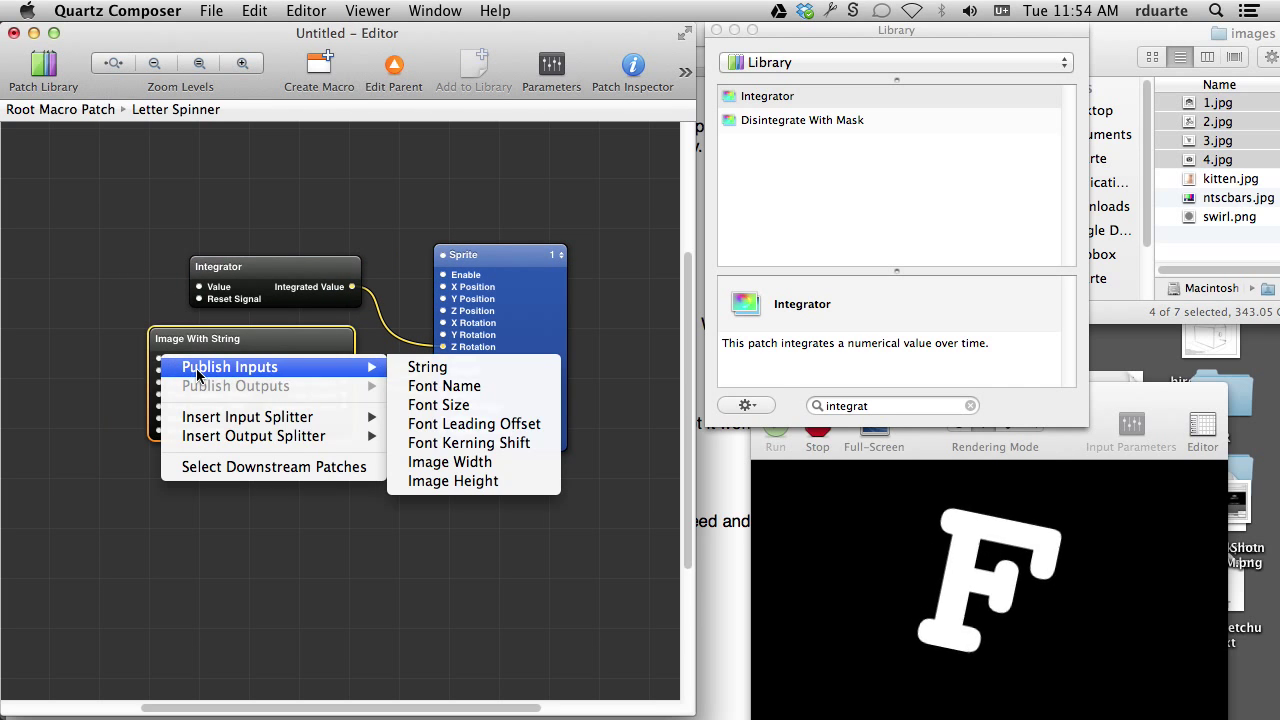
pyautogui.click(422, 372)
pyautogui.write('Letter')
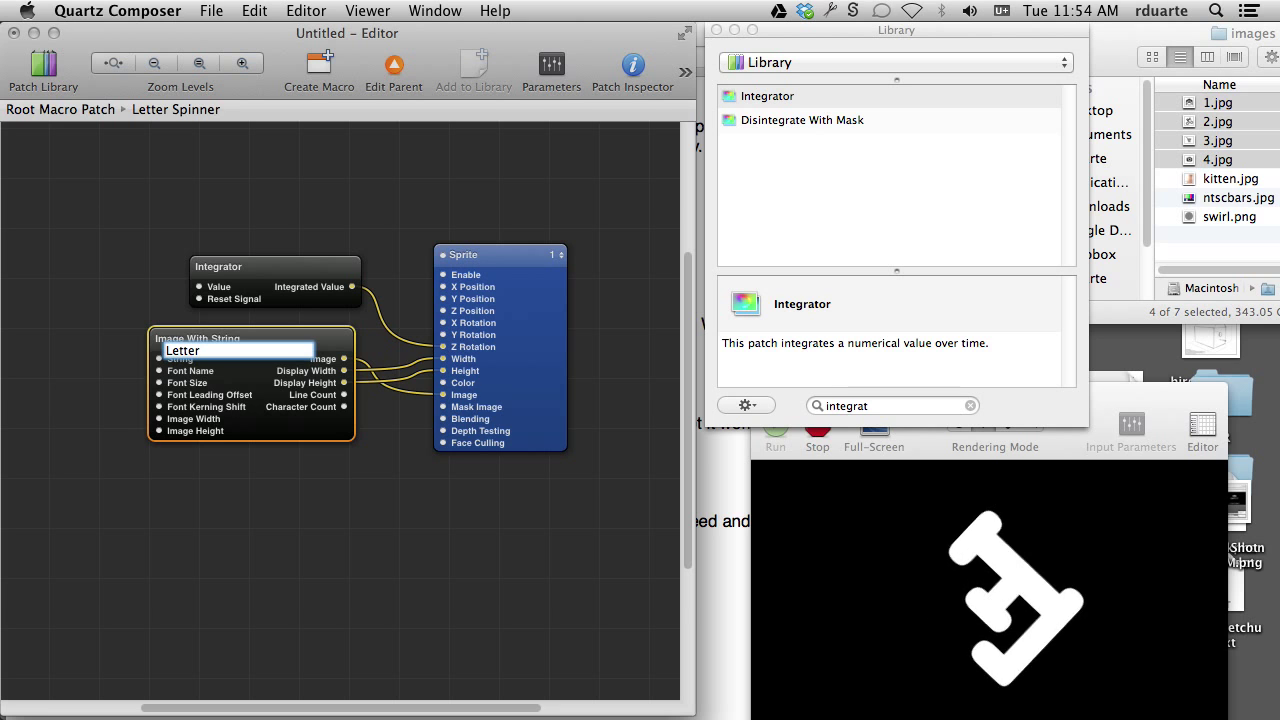
pyautogui.press('Return')
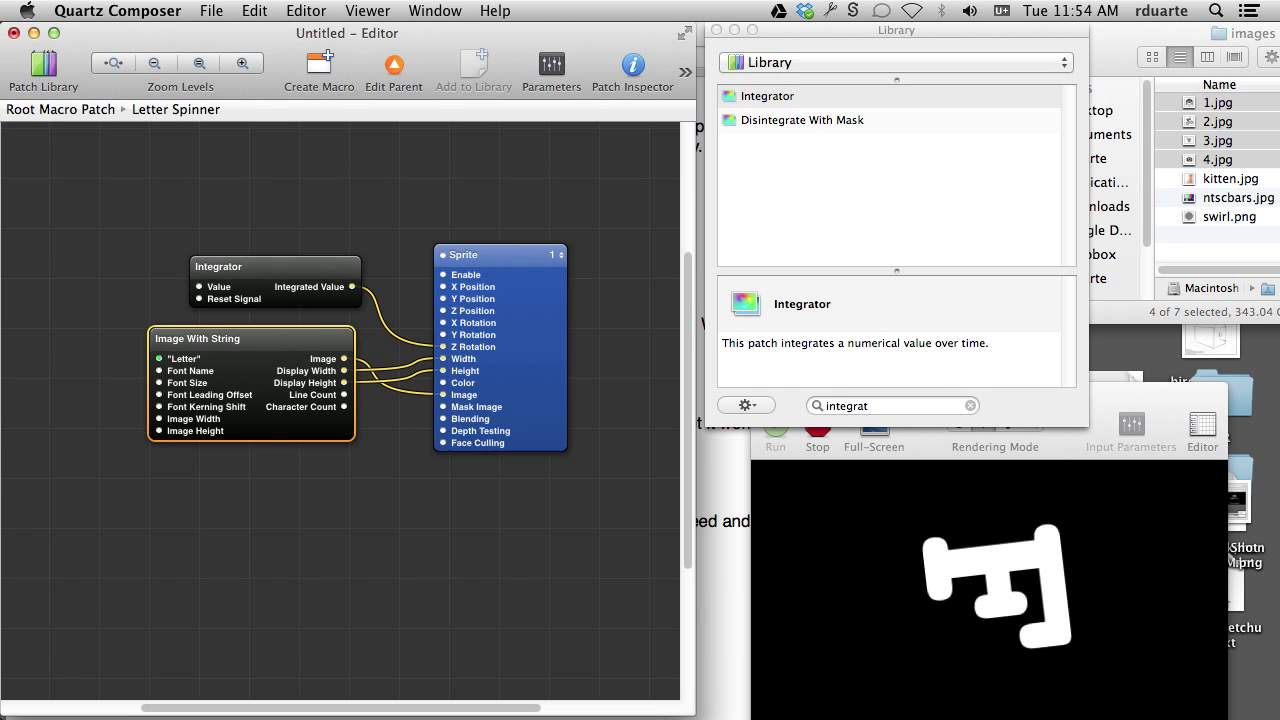
# Publish the Integrator's Value input under the name Speed.
pyautogui.rightClick(208, 290)
pyautogui.press('Escape')
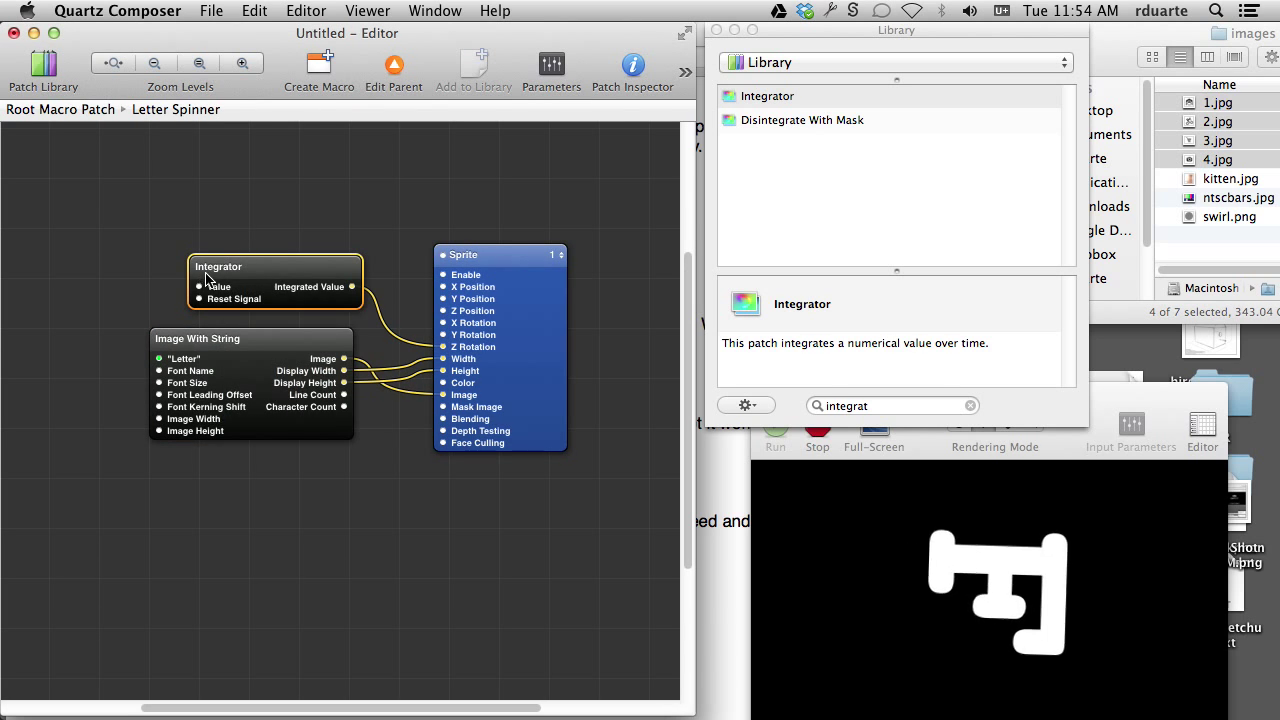
pyautogui.moveTo(205, 290)
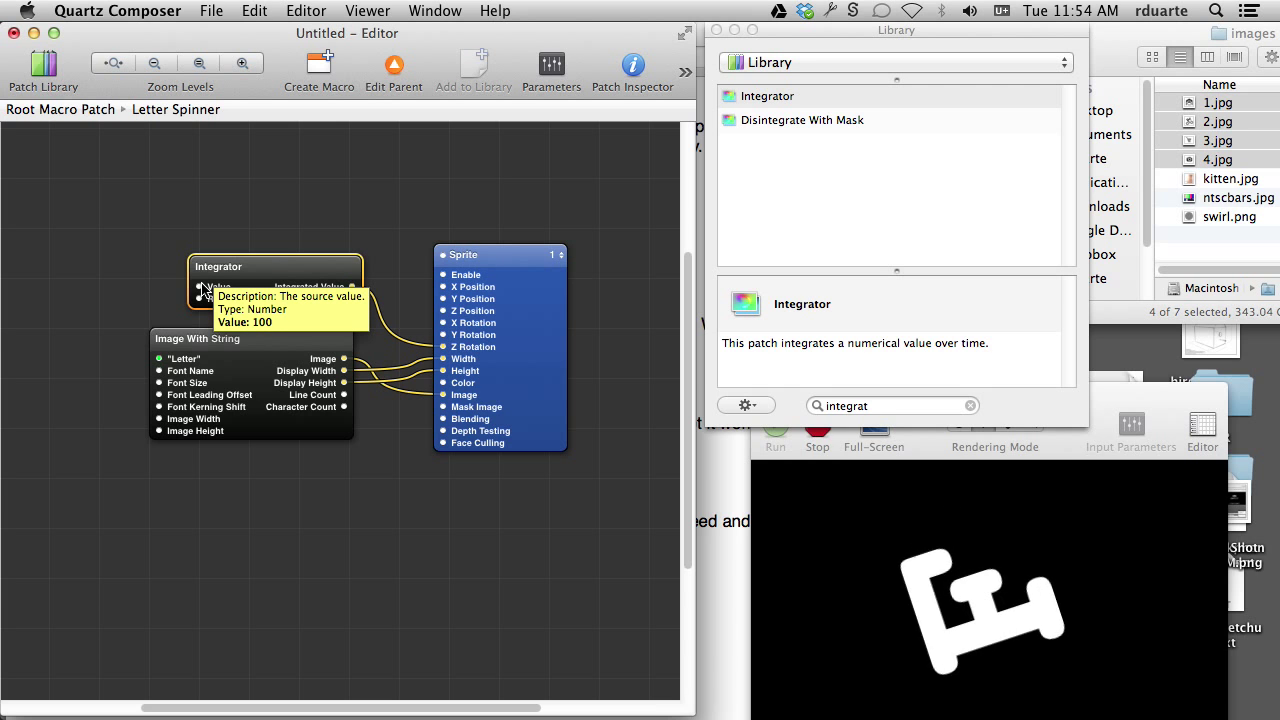
pyautogui.rightClick(203, 290)
pyautogui.moveTo(259, 300)
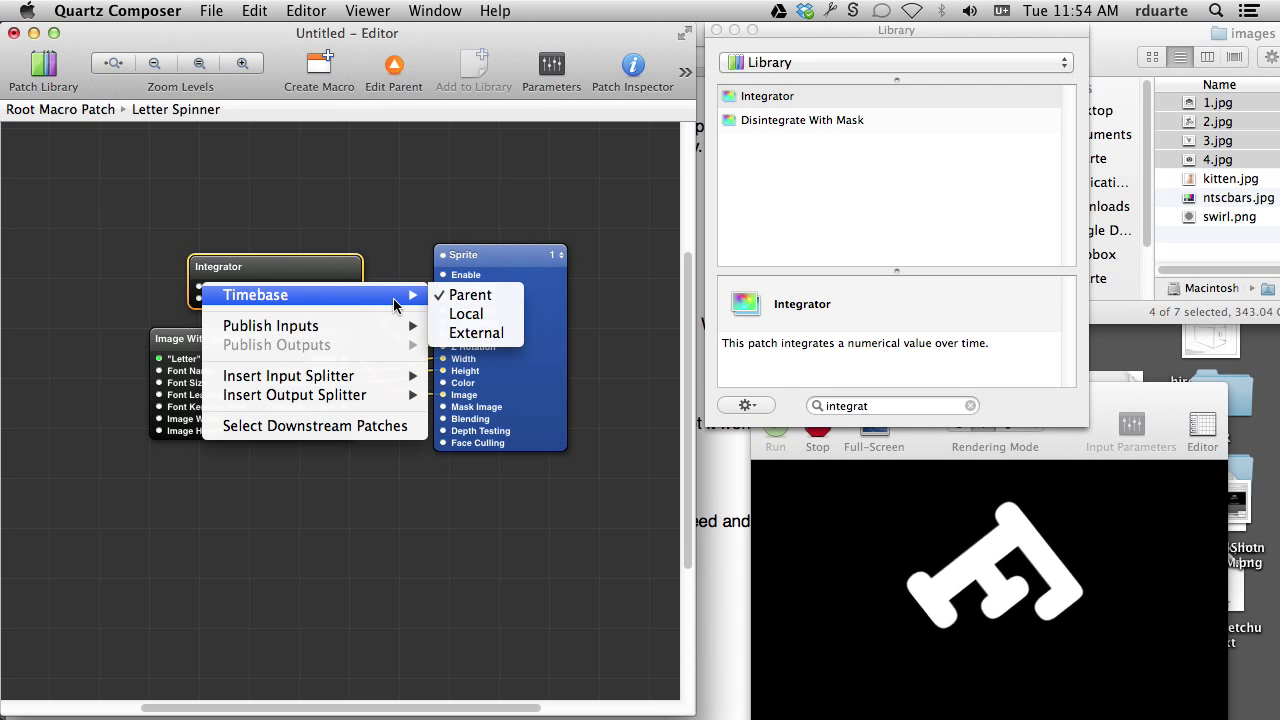
pyautogui.moveTo(371, 326)
pyautogui.click(465, 329)
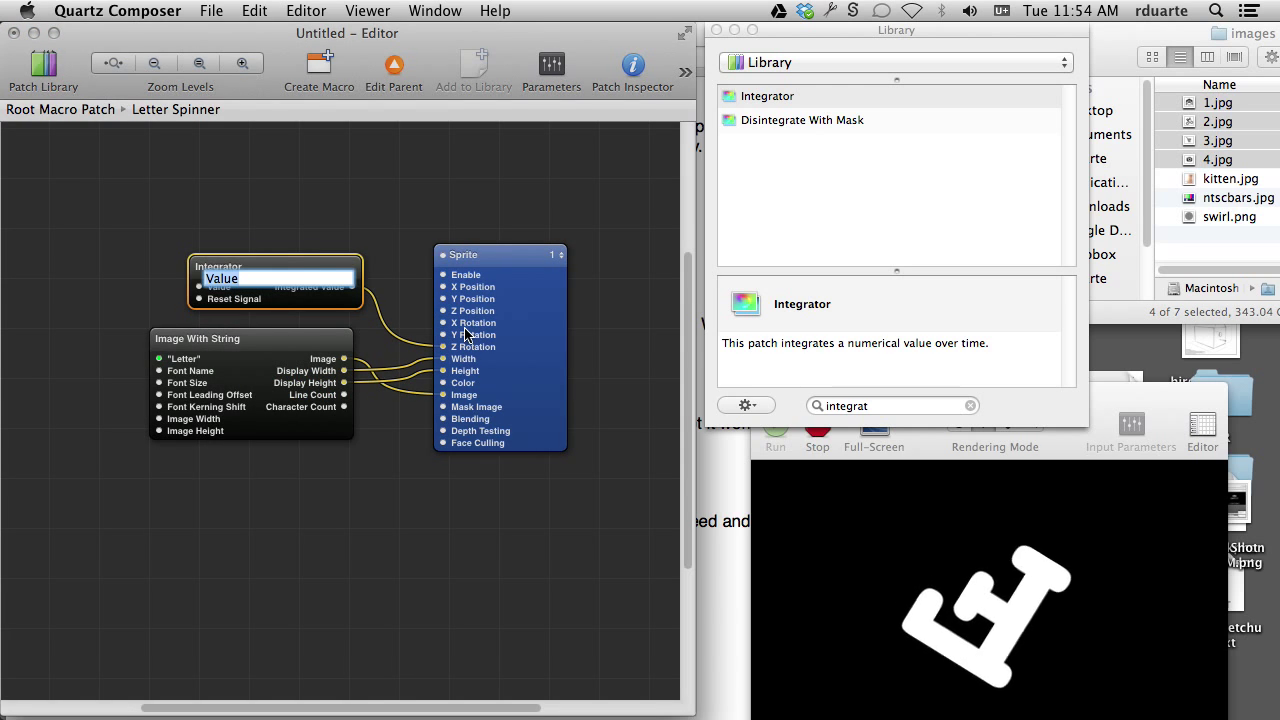
pyautogui.write('Speed')
pyautogui.press('Return')
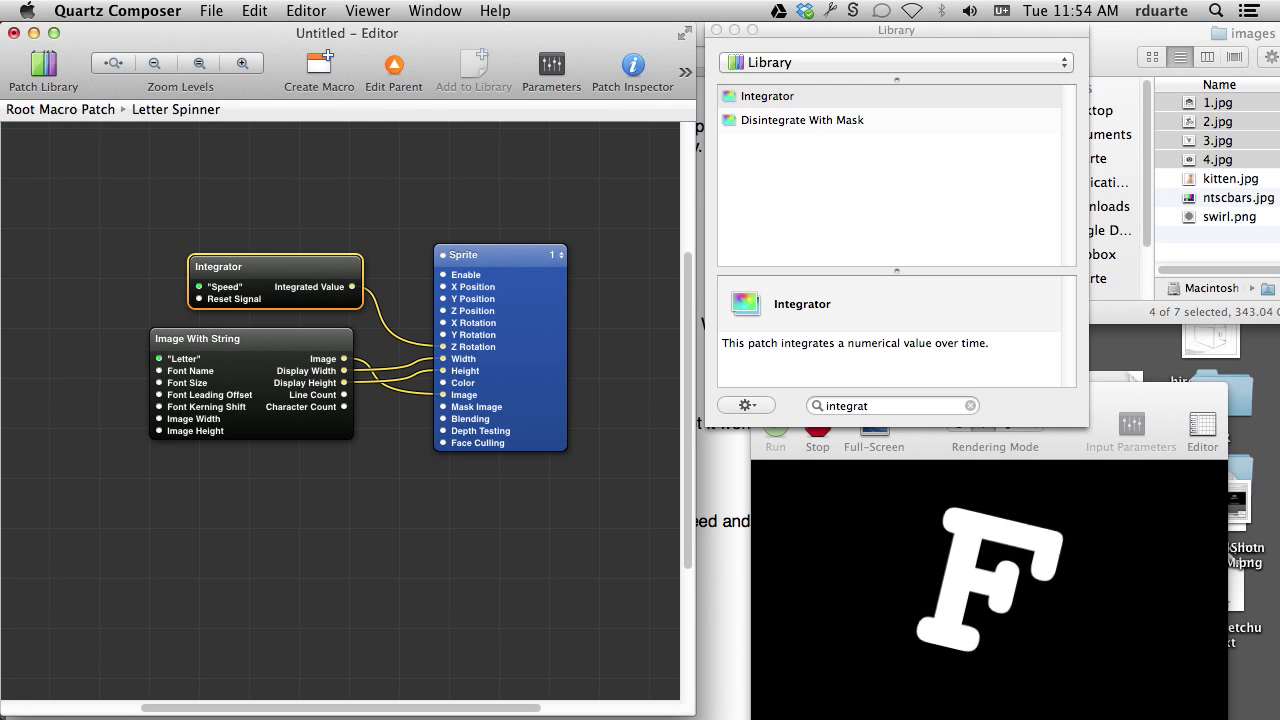
# Return to the root macro level and set the Letter Spinner's Letter input to A.
pyautogui.click(394, 70)
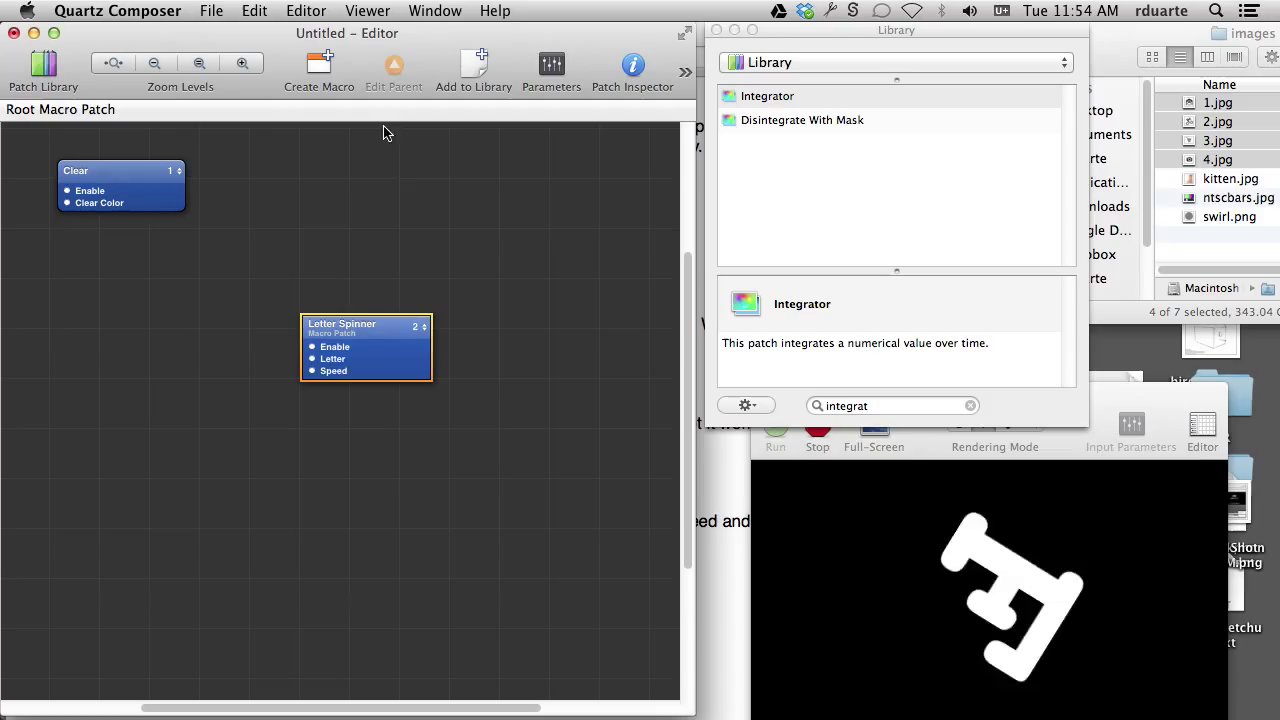
pyautogui.doubleClick(312, 360)
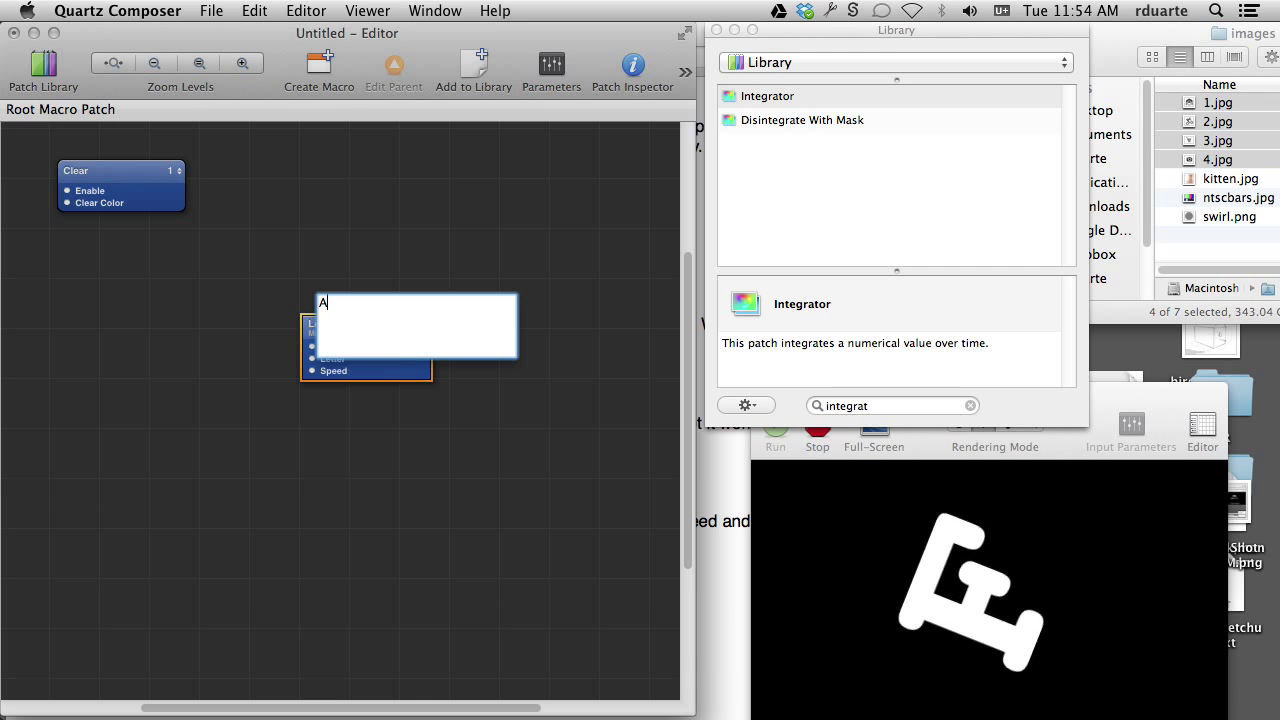
pyautogui.press('Return')
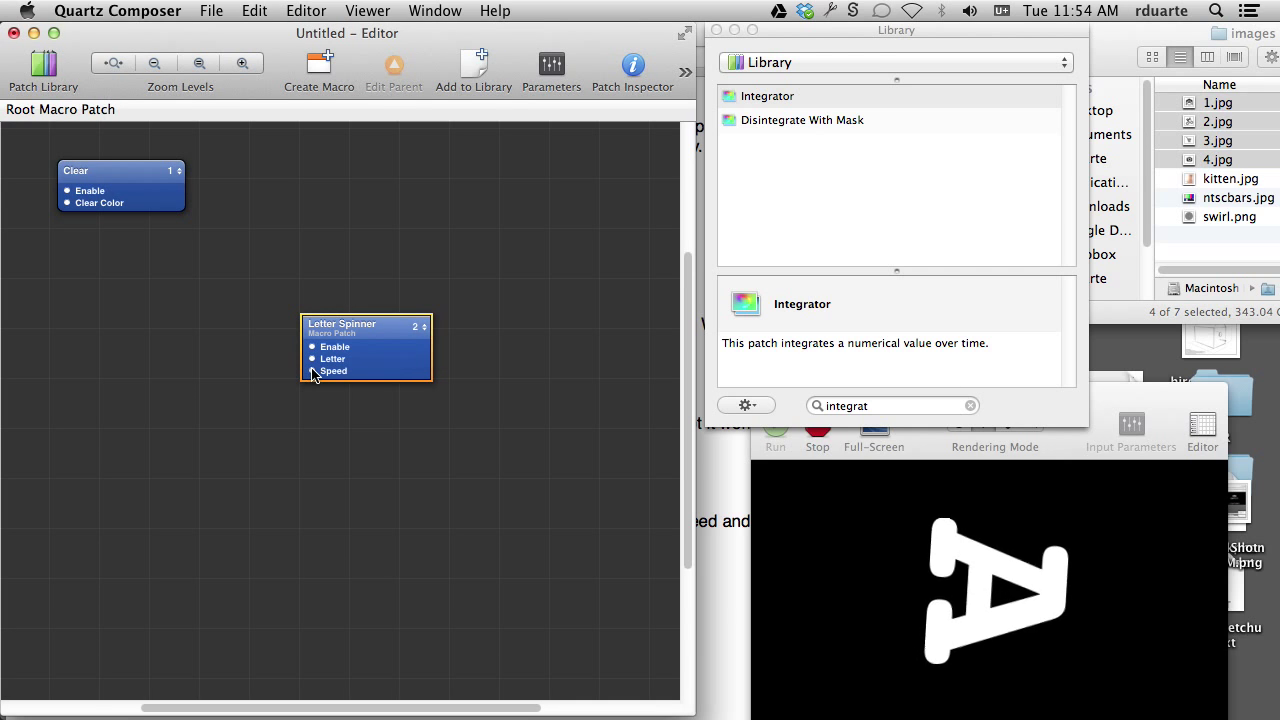
# Set the Letter Spinner macro's Speed input to 300 in its input parameters.
pyautogui.doubleClick(312, 371)
pyautogui.click(355, 419)
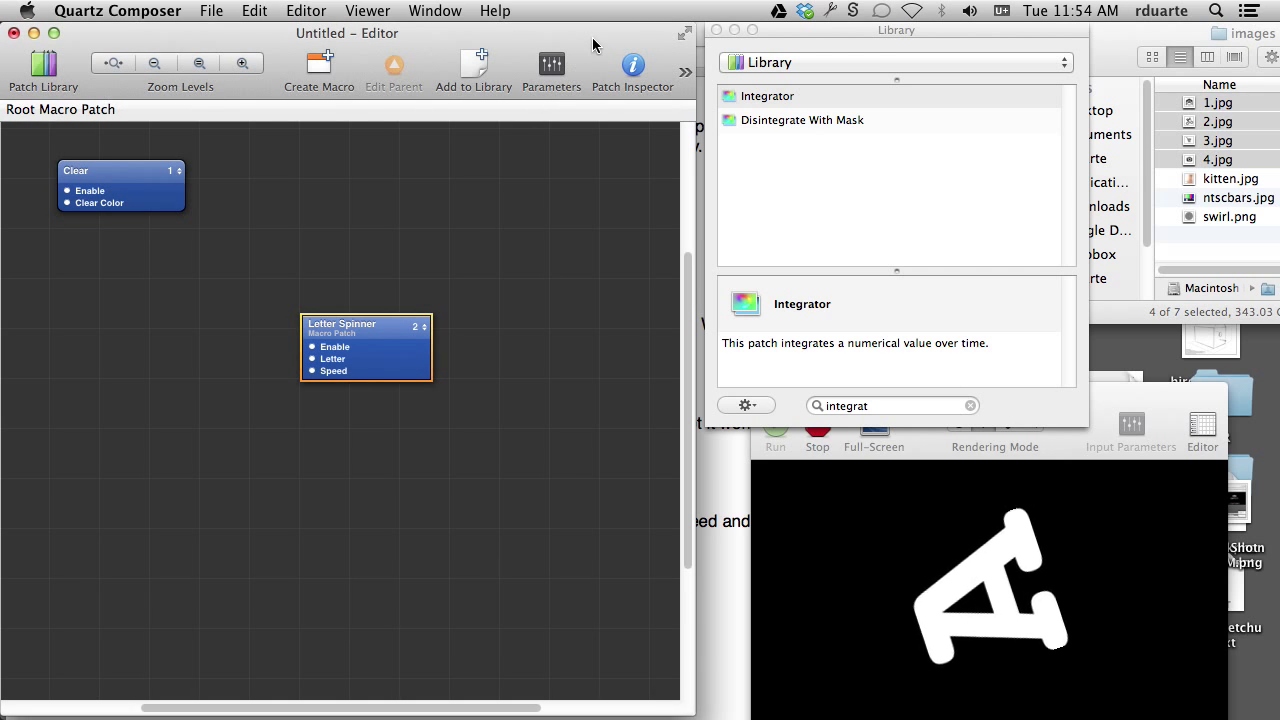
pyautogui.click(632, 65)
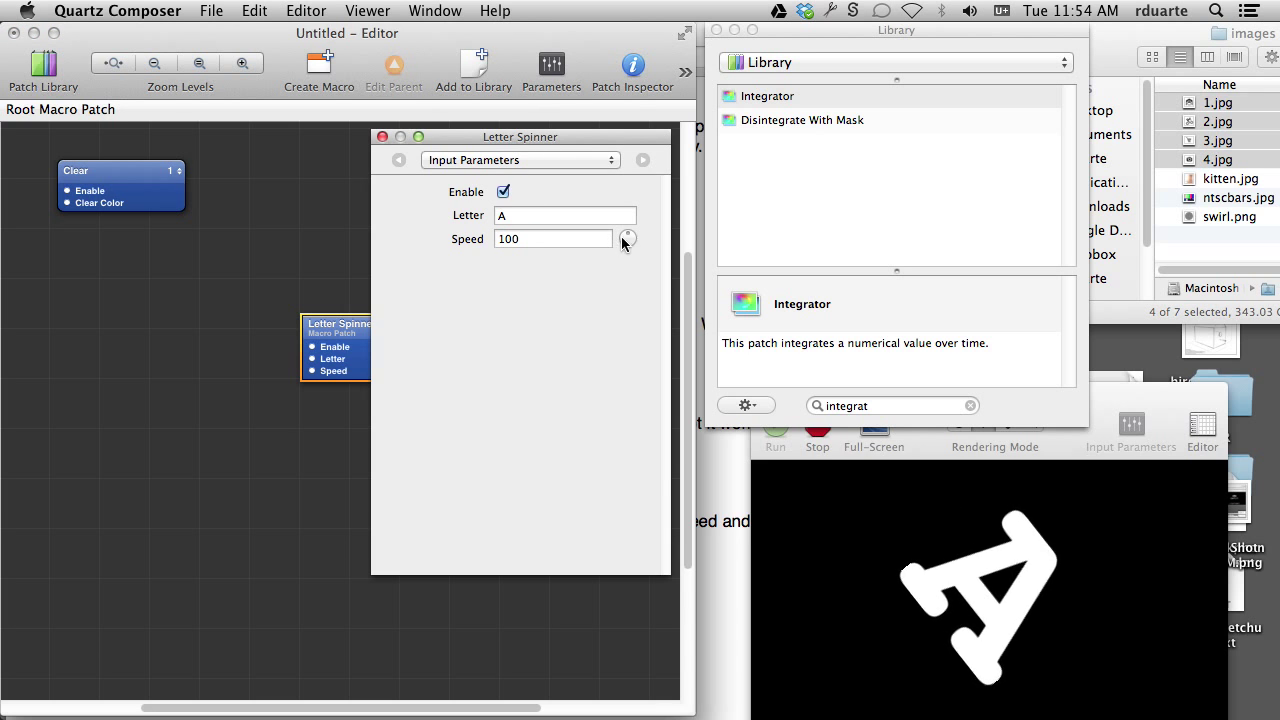
pyautogui.moveTo(622, 243); pyautogui.dragTo(440, 229)
pyautogui.write('300')
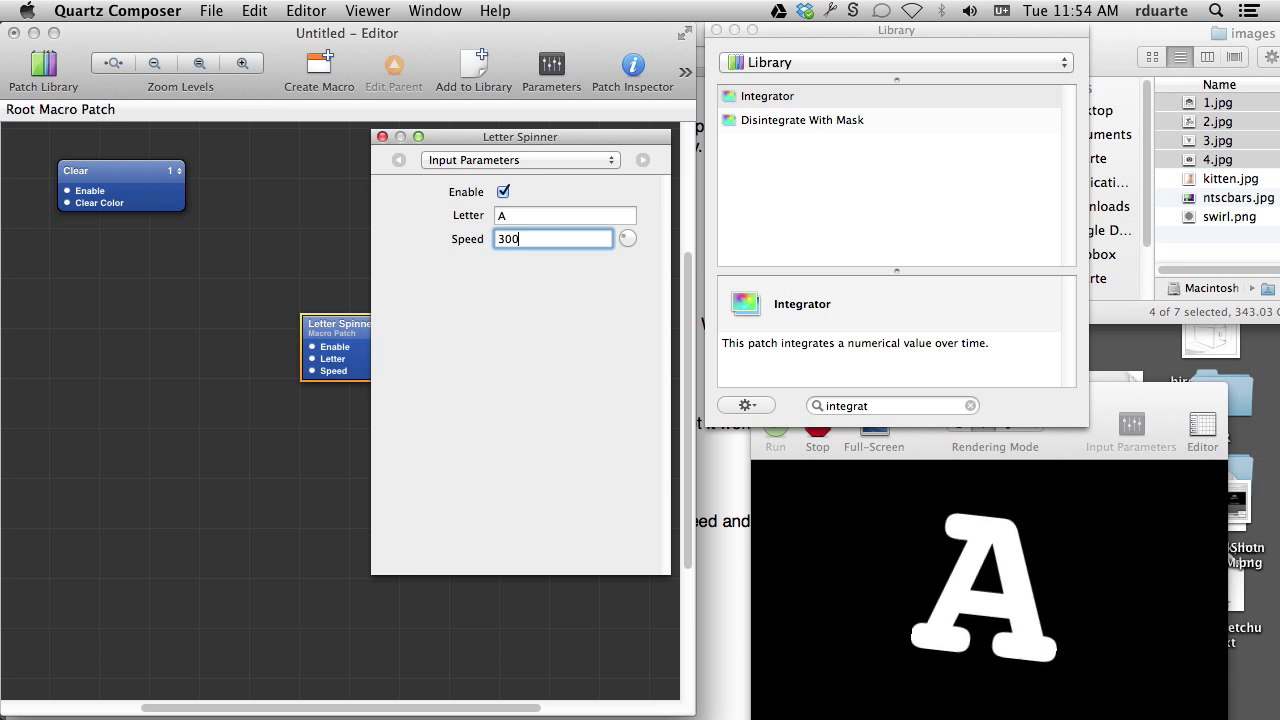
pyautogui.press('Tab')
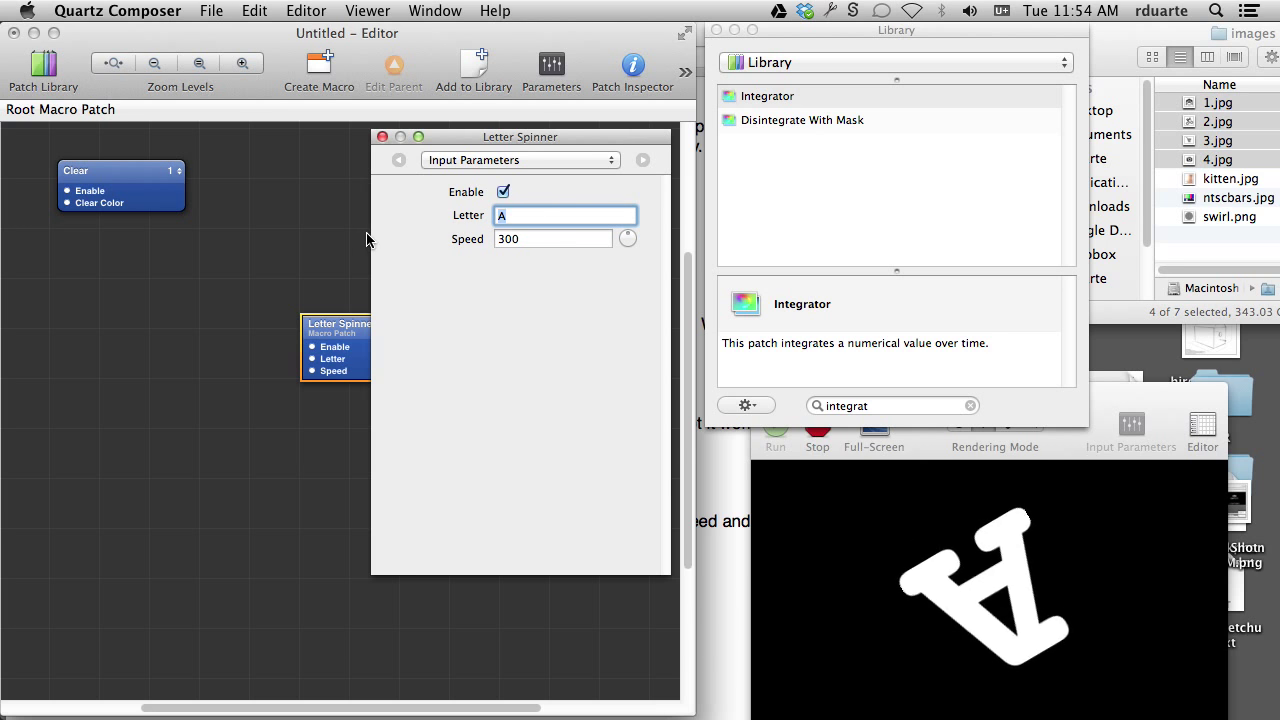
# Switch to the exercises PDF in Preview to recheck the letter-twirling macro task, and return to Quartz Composer.
pyautogui.press('super+Tab')
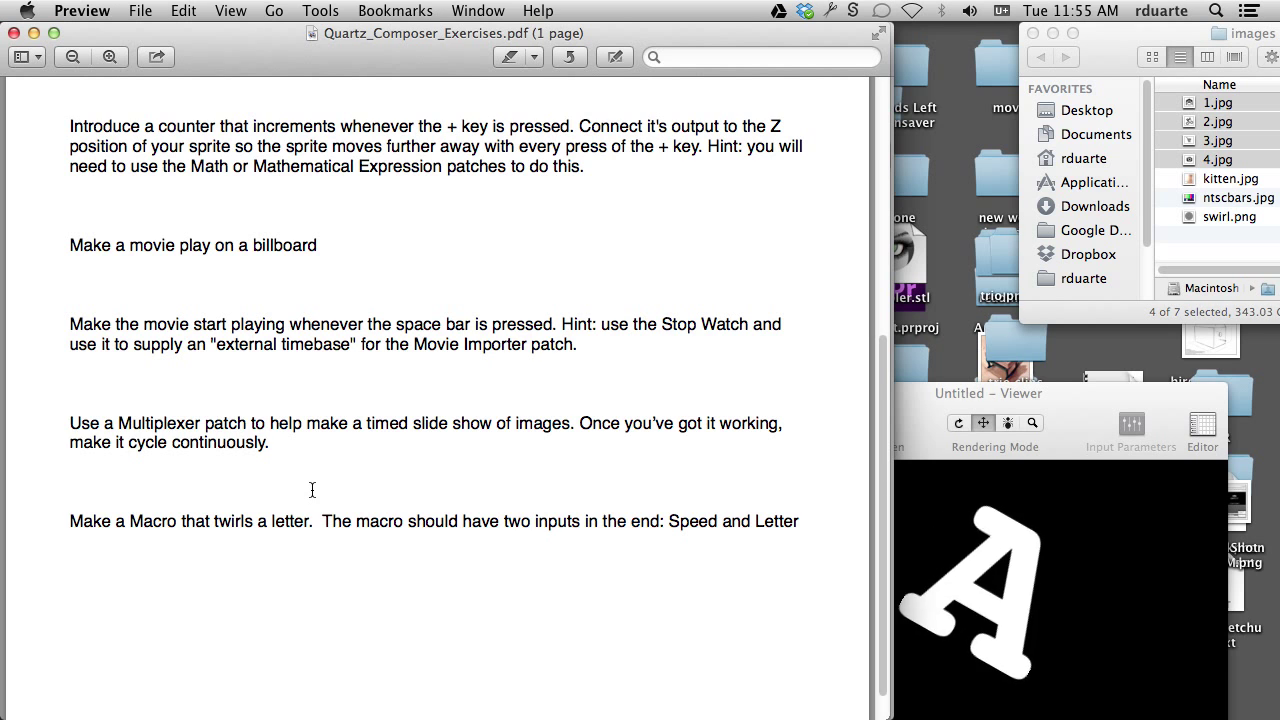
pyautogui.press('super+Tab')
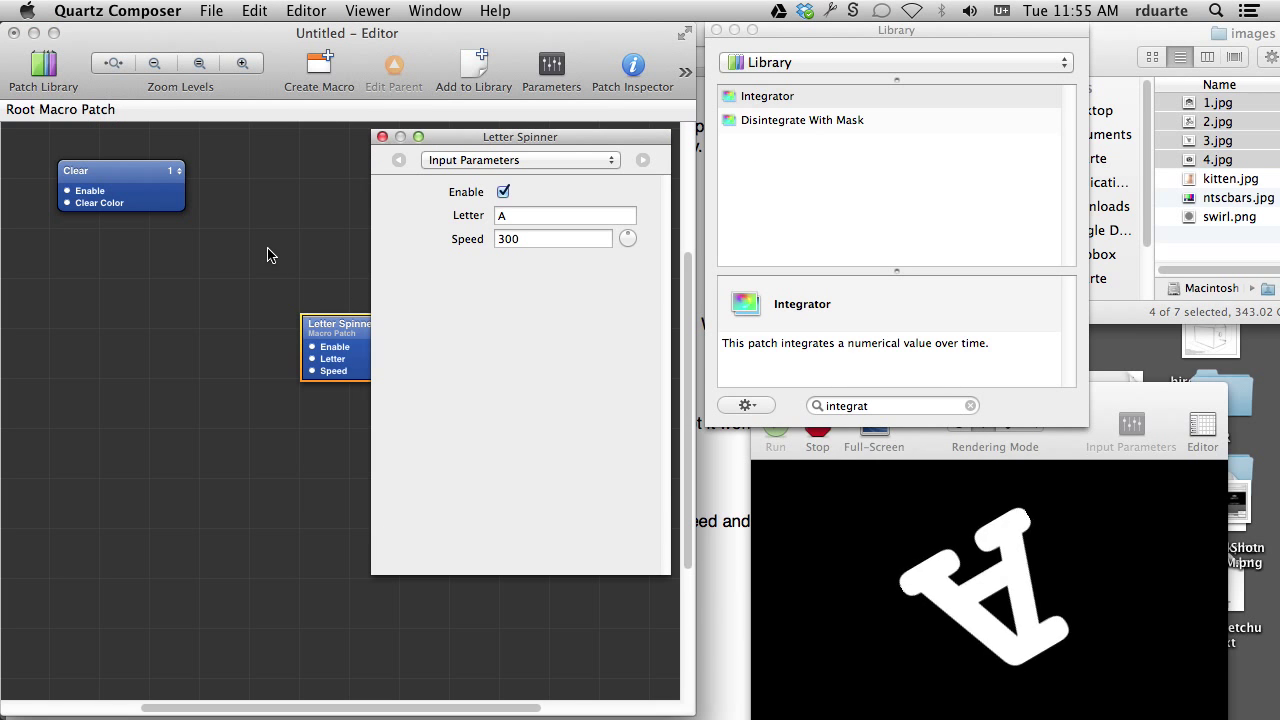
# Close the Letter Spinner's inspector, shift the macro patch slightly to the left, and deselect it.
pyautogui.click(382, 136)
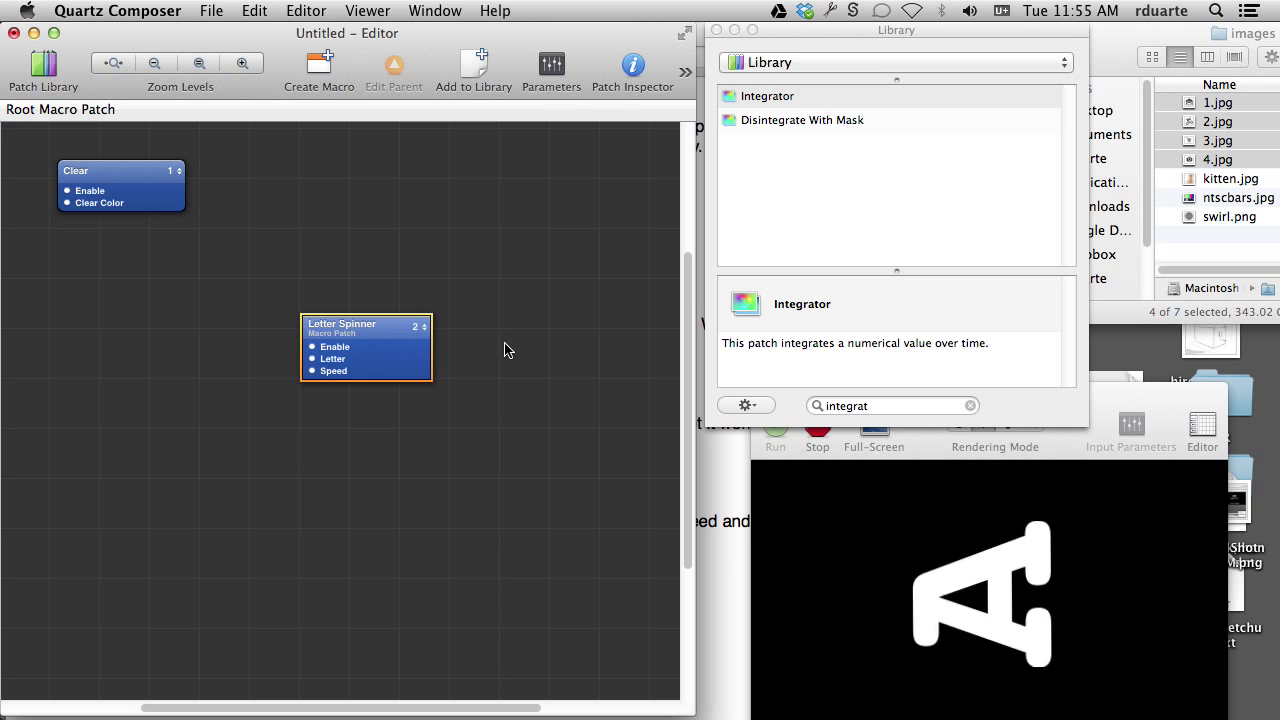
pyautogui.moveTo(380, 328); pyautogui.dragTo(339, 329)
pyautogui.click(523, 375)
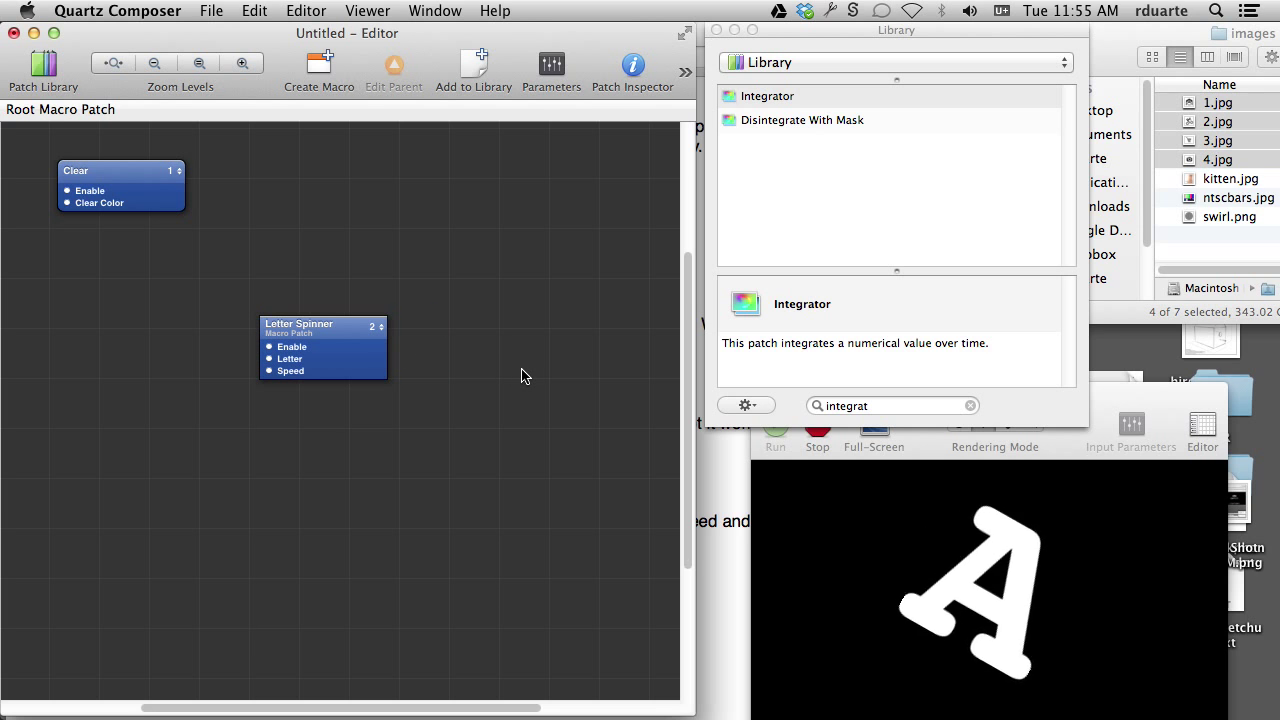